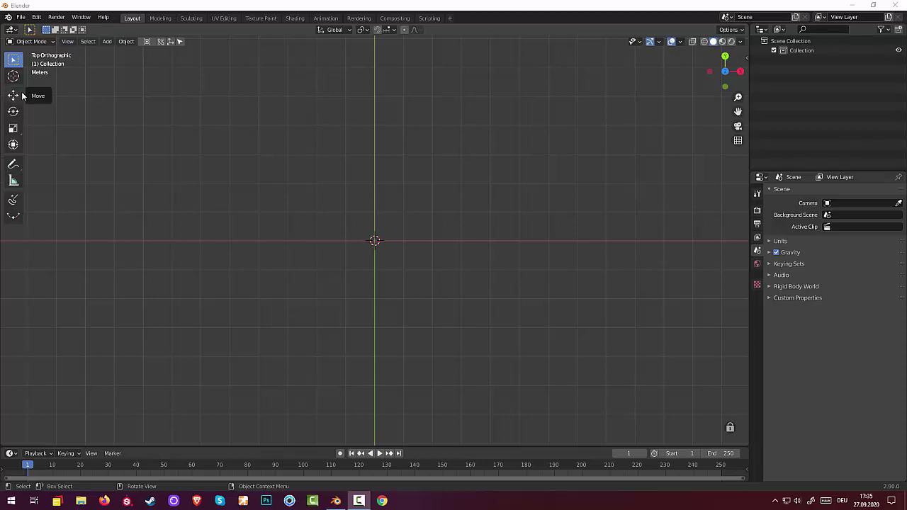
- Draw a straight Flexi Draw Bezier curve of evenly spaced points along the X axis through the origin
{"action": "left_click", "coordinate": [14, 200]}
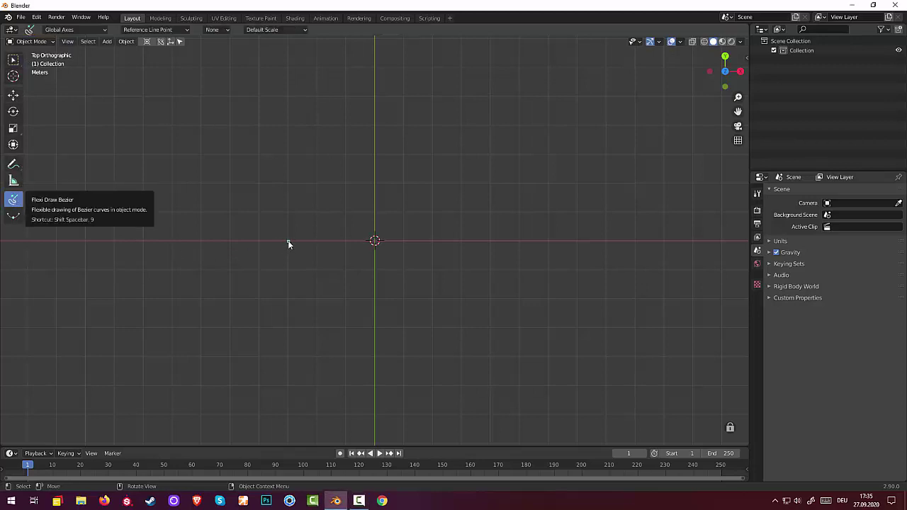
{"action": "left_click_drag", "start_coordinate": [287, 242], "coordinate": [316, 242]}
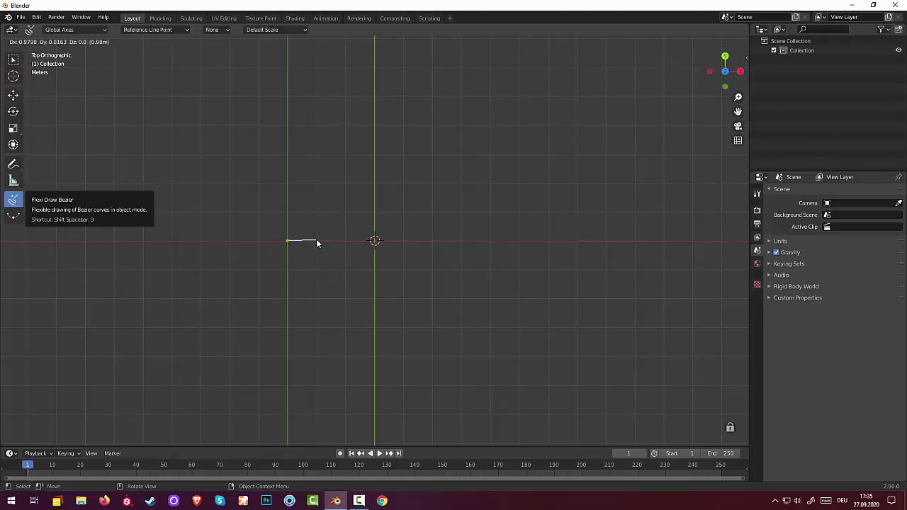
{"action": "left_click", "coordinate": [317, 242]}
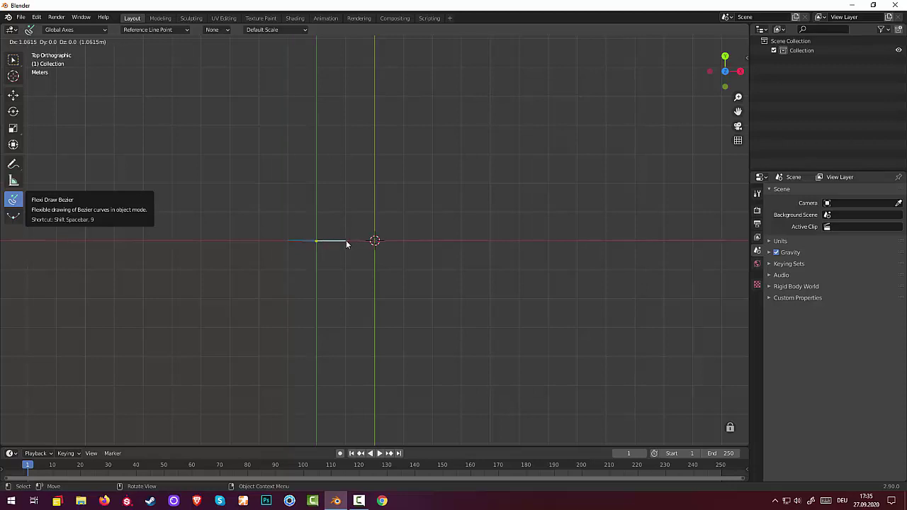
{"action": "left_click", "coordinate": [346, 242]}
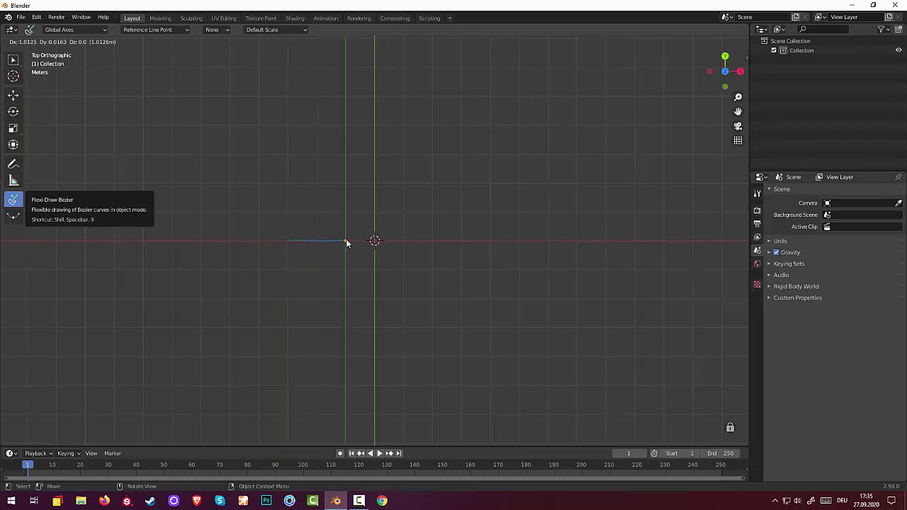
{"action": "left_click", "coordinate": [374, 242]}
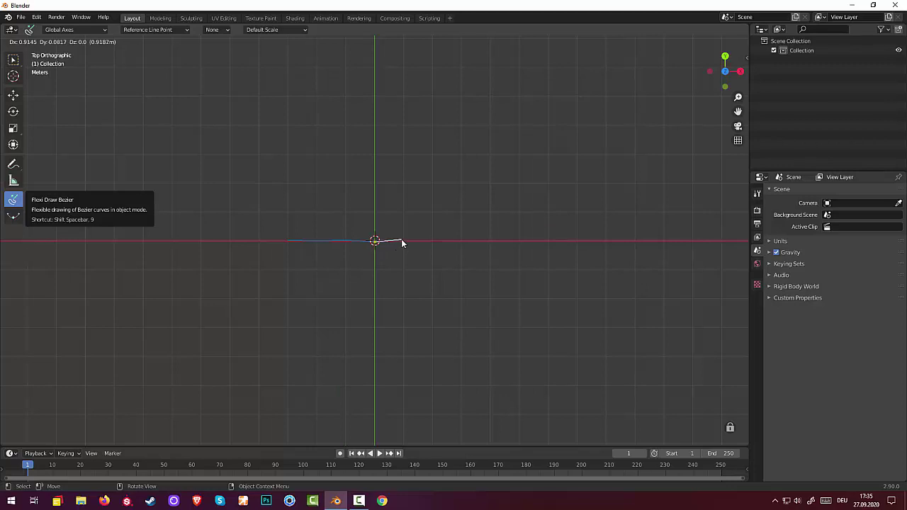
{"action": "left_click", "coordinate": [404, 241]}
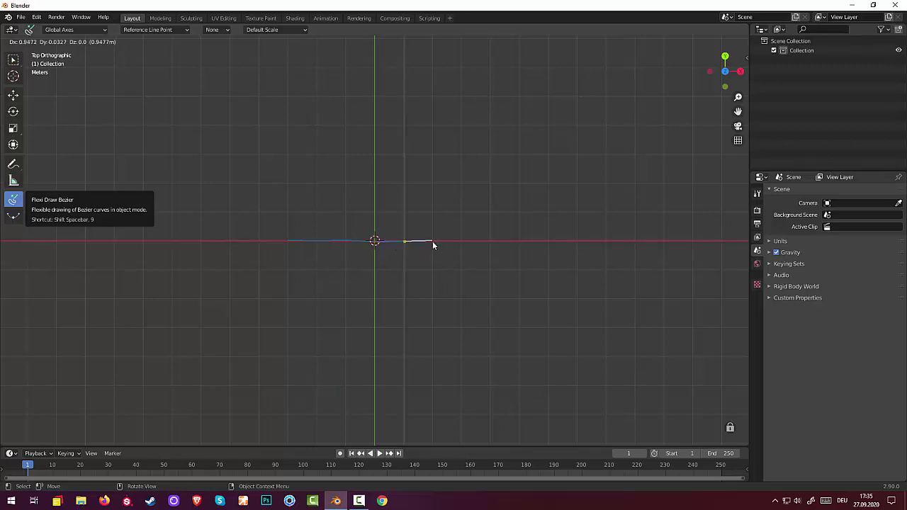
{"action": "left_click", "coordinate": [432, 241]}
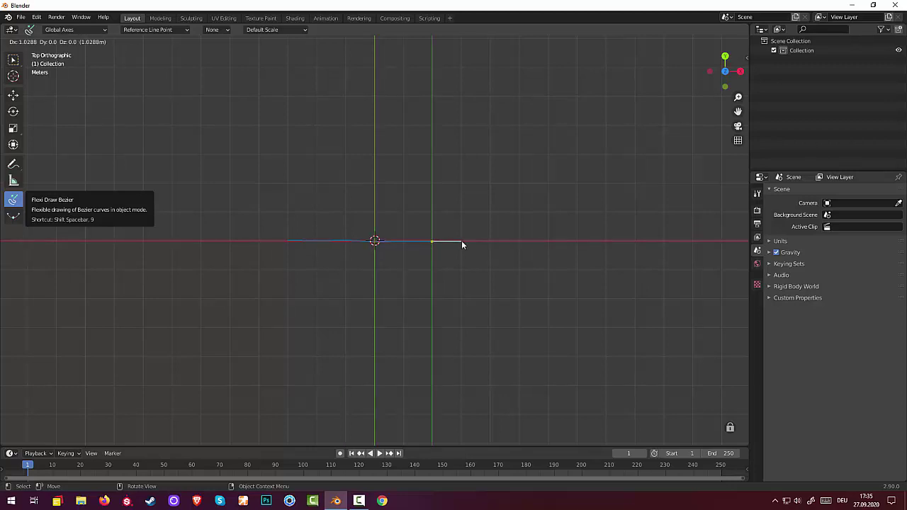
{"action": "left_click", "coordinate": [461, 241]}
{"action": "left_click", "coordinate": [490, 242]}
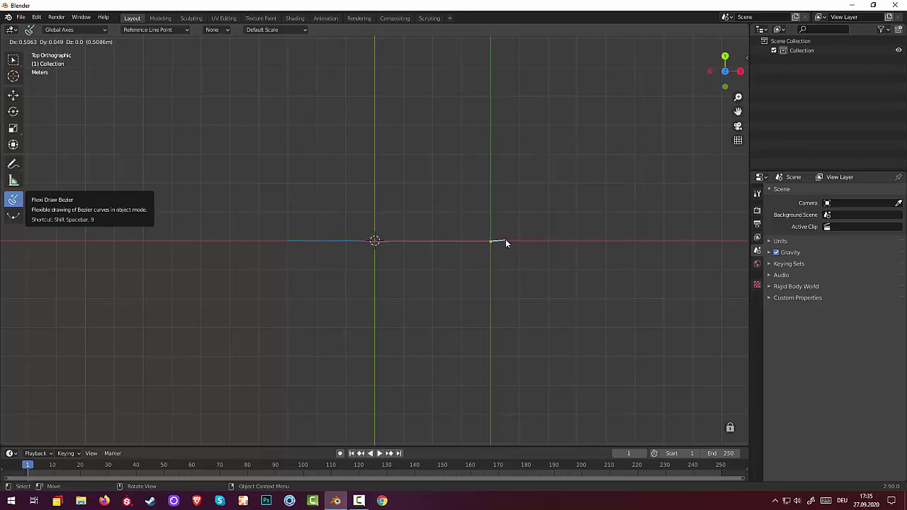
{"action": "left_click", "coordinate": [518, 240]}
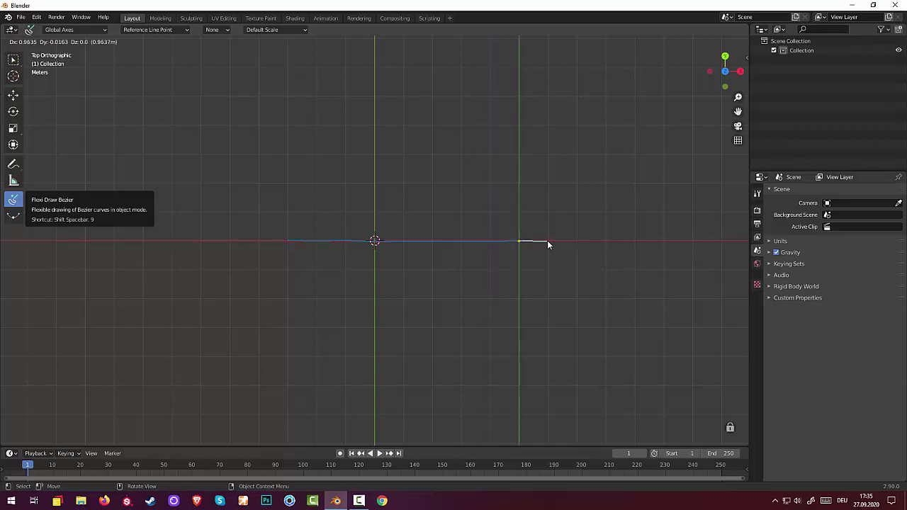
{"action": "left_click", "coordinate": [548, 242]}
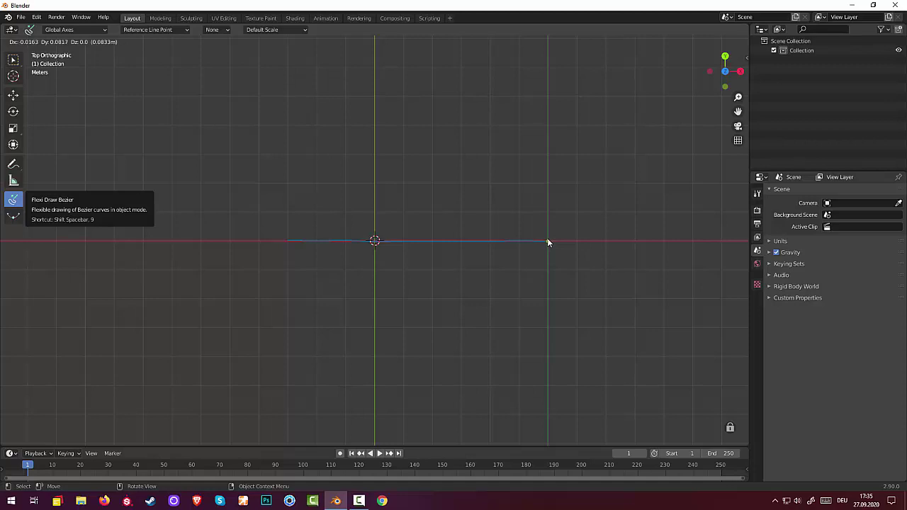
{"action": "right_click", "coordinate": [547, 241]}
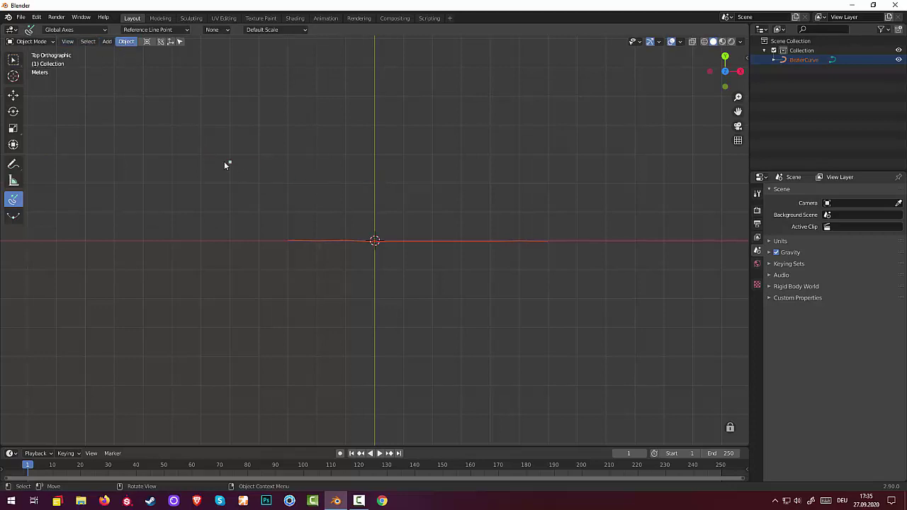
- Select the BezierCurve with the Tweak tool and enter Edit Mode to show its control points
{"action": "left_click", "coordinate": [36, 41]}
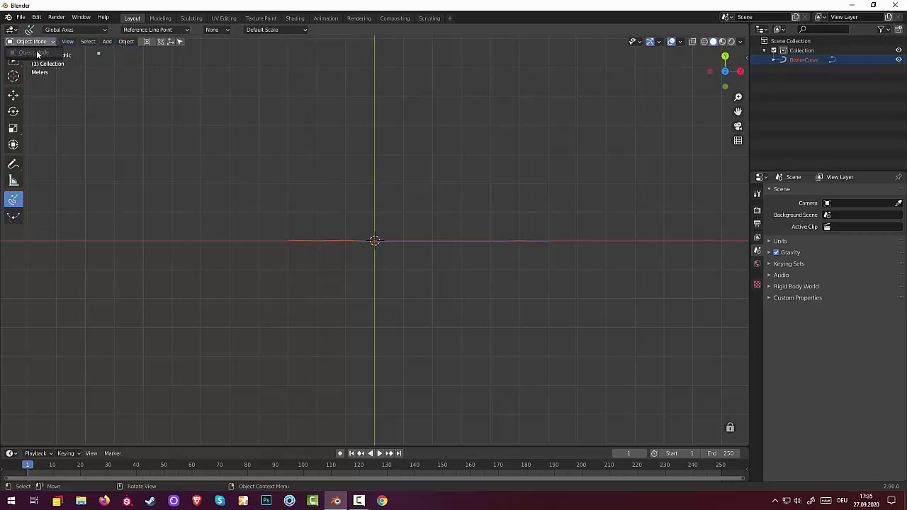
{"action": "left_click", "coordinate": [37, 54]}
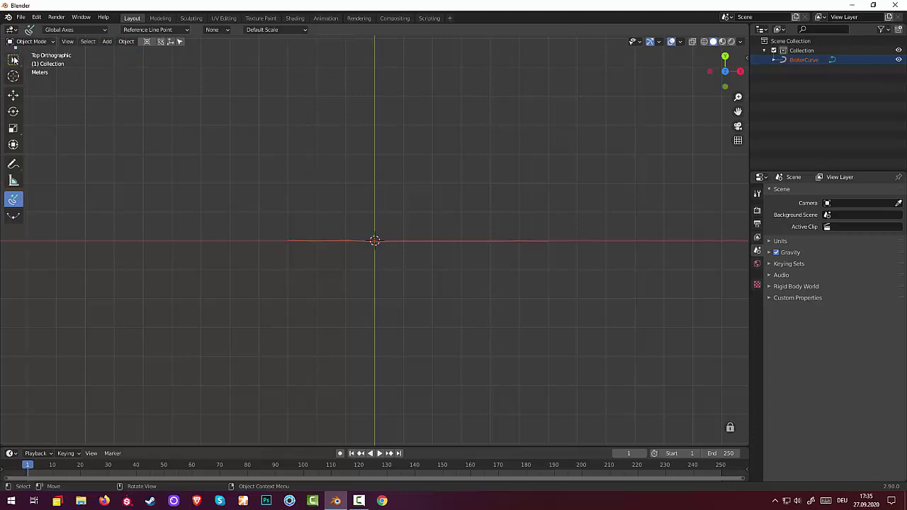
{"action": "left_click_drag", "start_coordinate": [14, 59], "coordinate": [29, 63]}
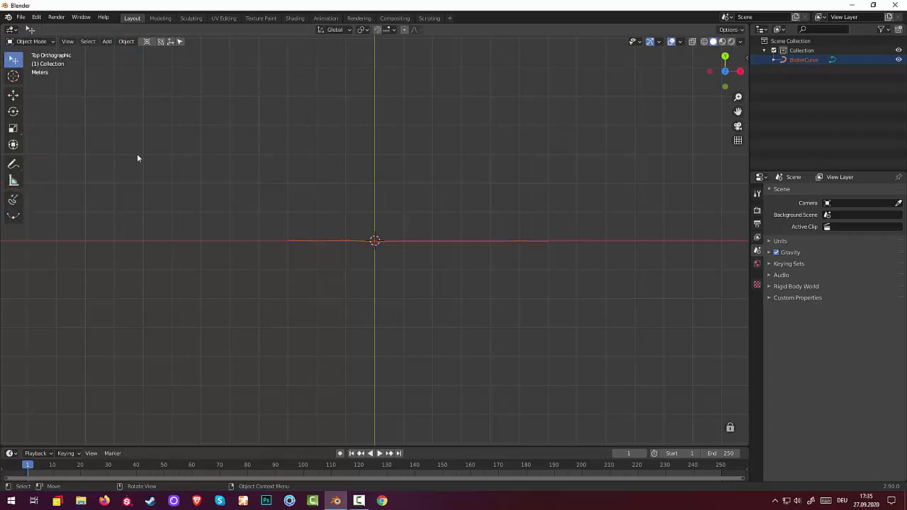
{"action": "left_click", "coordinate": [293, 240]}
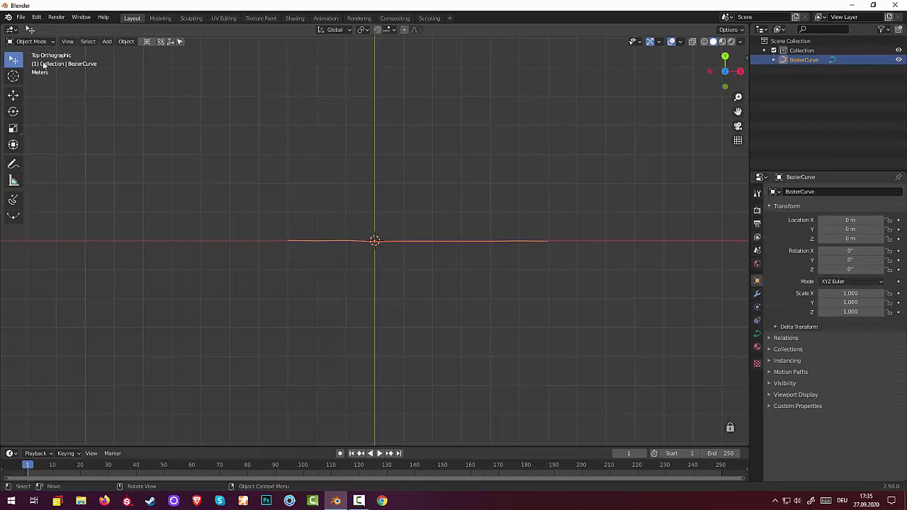
{"action": "left_click", "coordinate": [32, 41]}
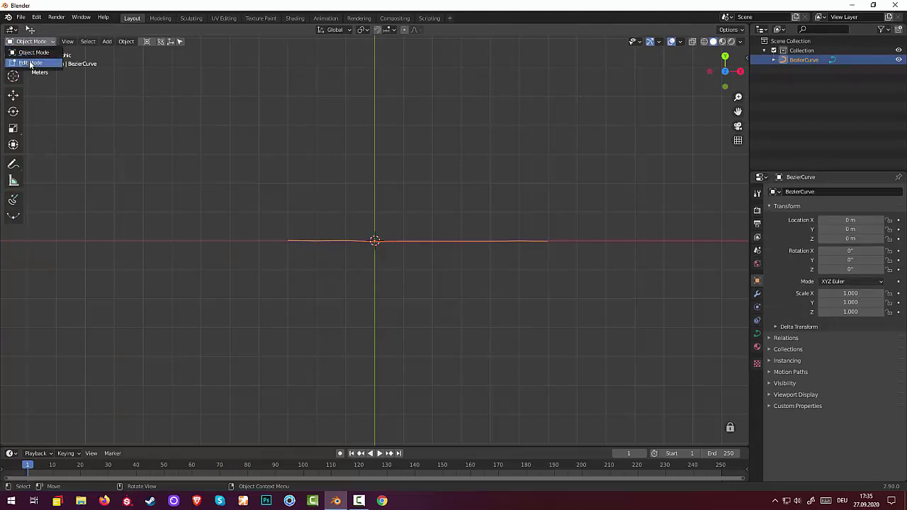
{"action": "left_click", "coordinate": [31, 62]}
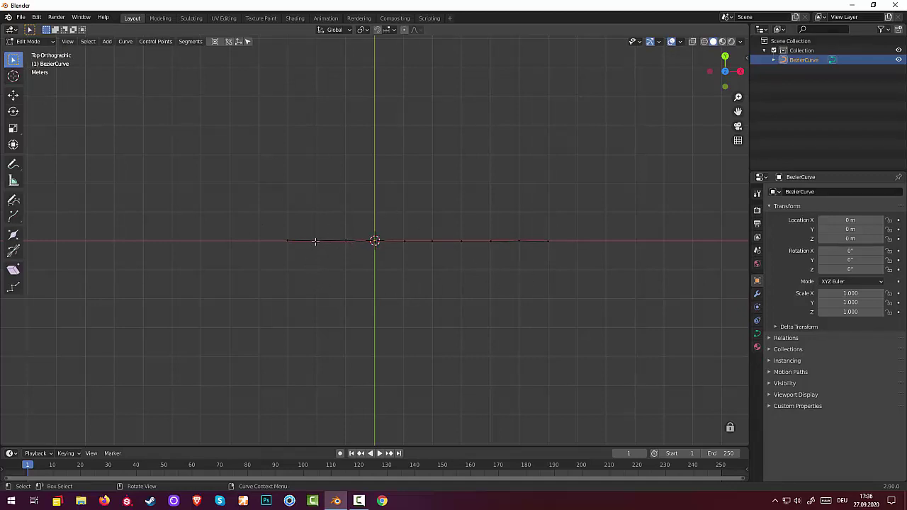
{"action": "key", "text": "Tab"}
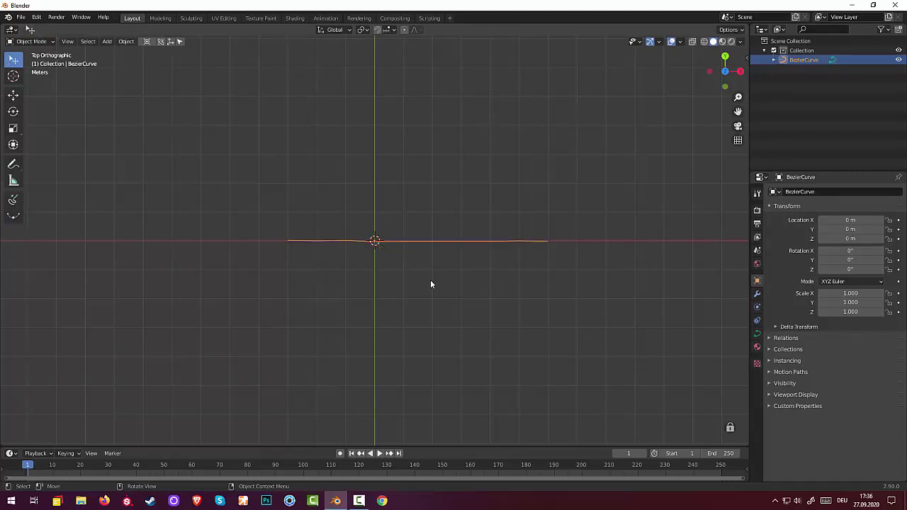
{"action": "scroll", "coordinate": [430, 284], "scroll_direction": "up", "scroll_amount": 1}
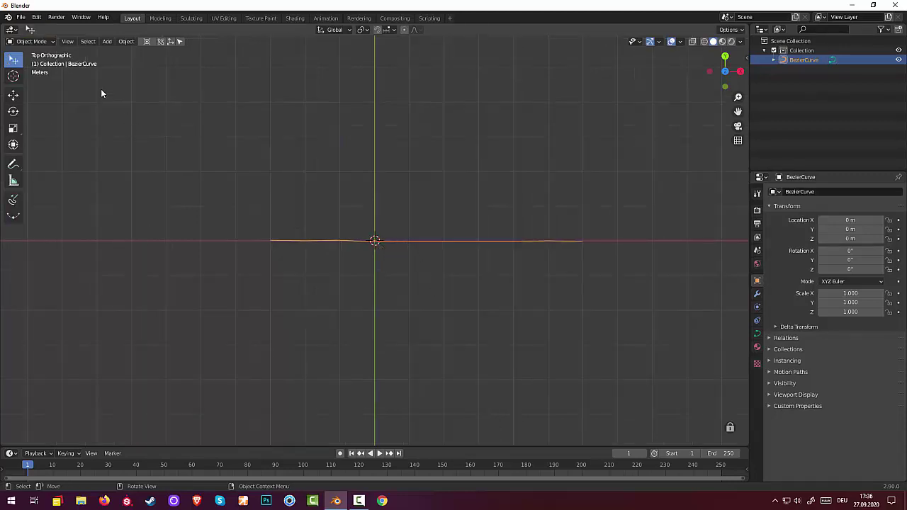
{"action": "key", "text": "Tab"}
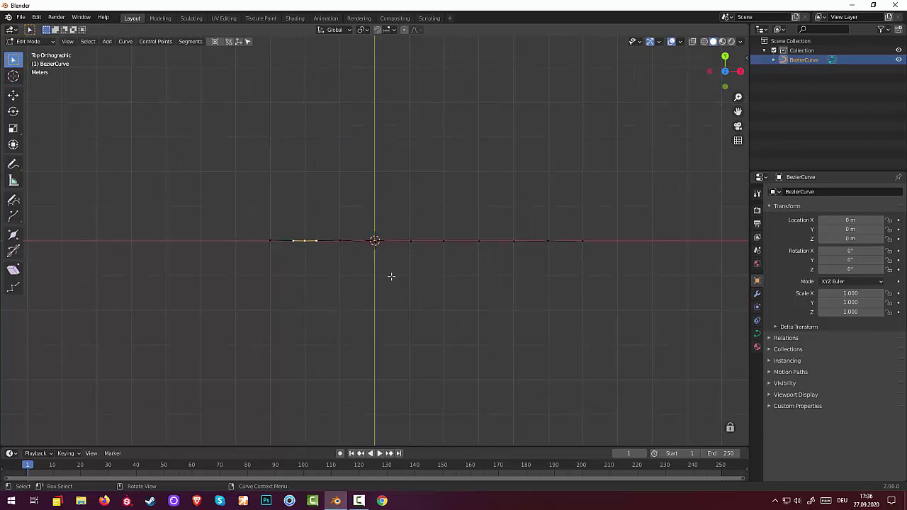
- Select the alternate points from the origin rightward and raise them along Y into a zigzag
{"action": "left_click", "coordinate": [374, 241], "text": "shift"}
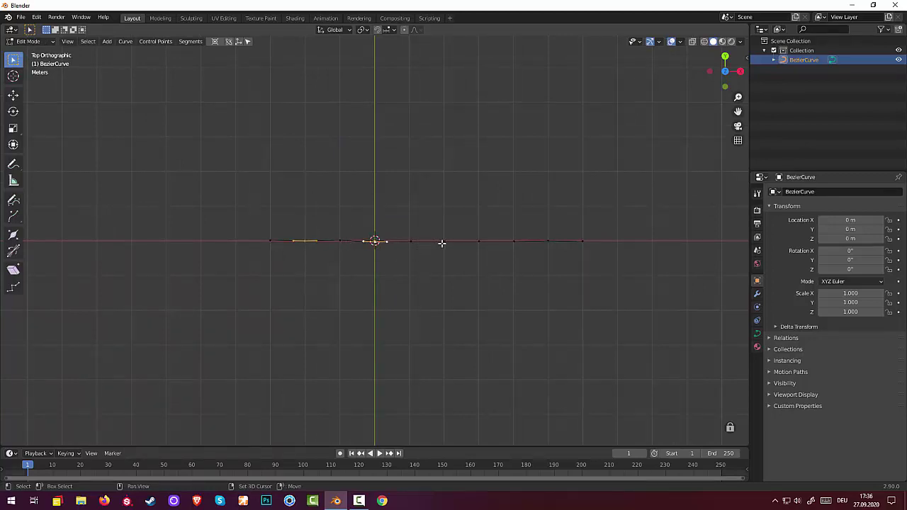
{"action": "left_click", "coordinate": [443, 241], "text": "shift"}
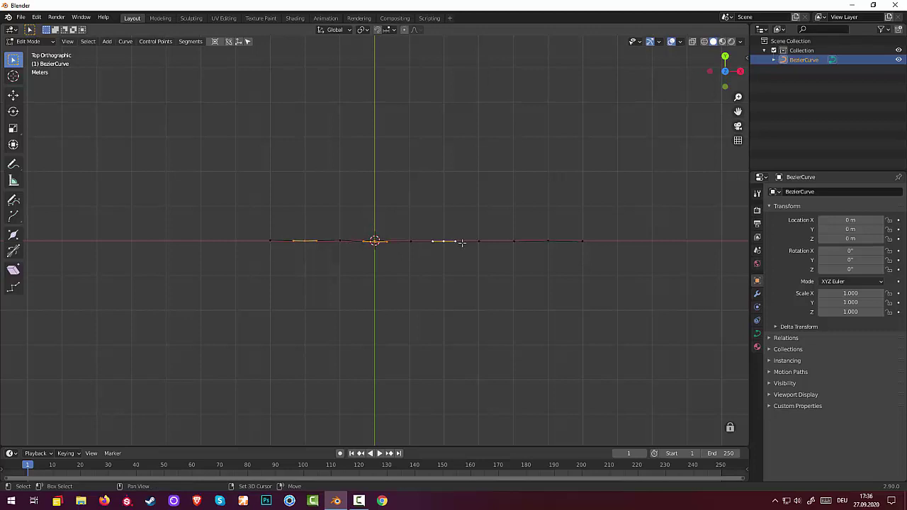
{"action": "left_click", "coordinate": [513, 240], "text": "shift"}
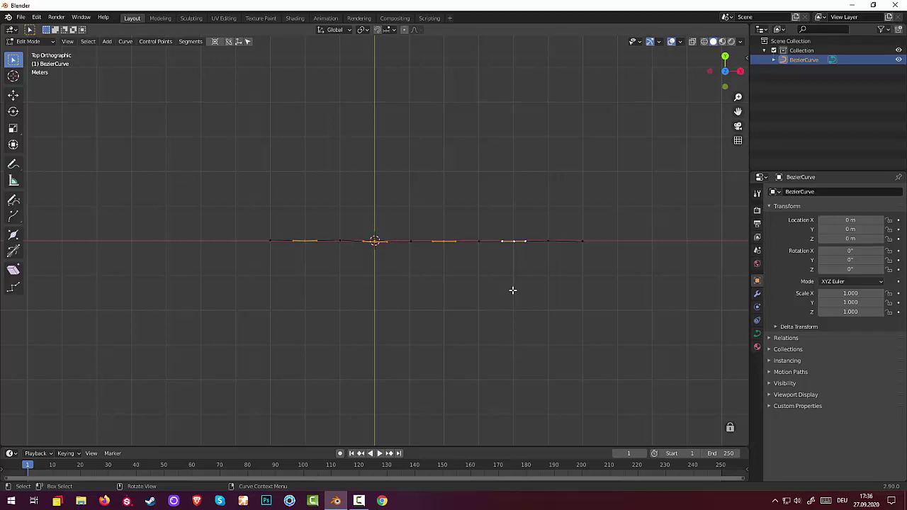
{"action": "key", "text": "g"}
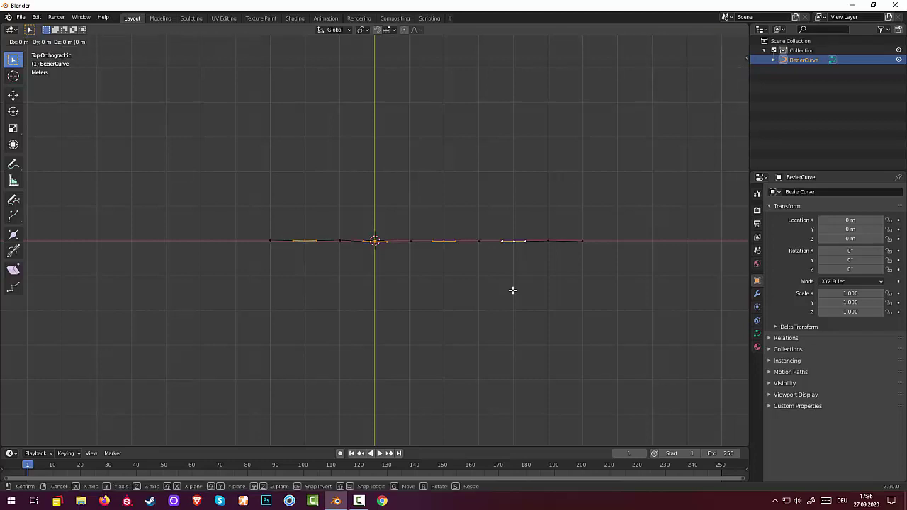
{"action": "key", "text": "y"}
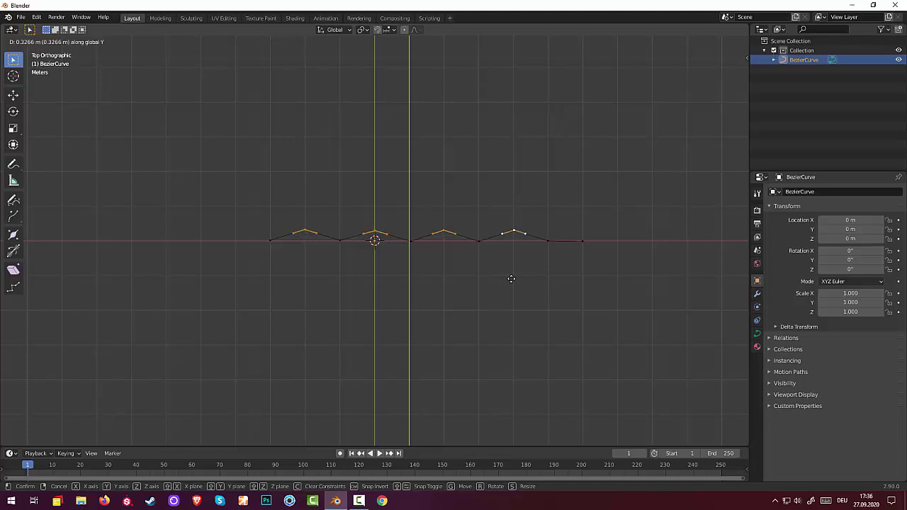
{"action": "left_click", "coordinate": [511, 279]}
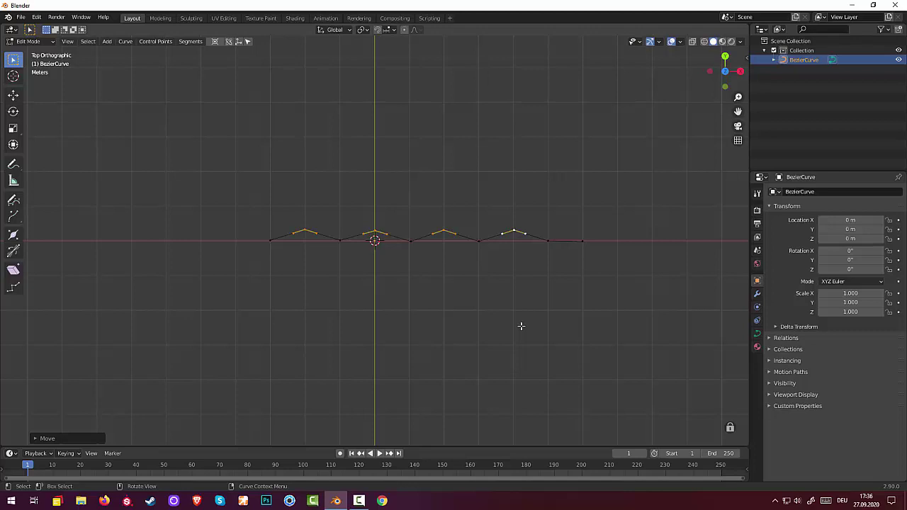
- Widen the first raised point's handles along X to round that peak
{"action": "left_click", "coordinate": [315, 233]}
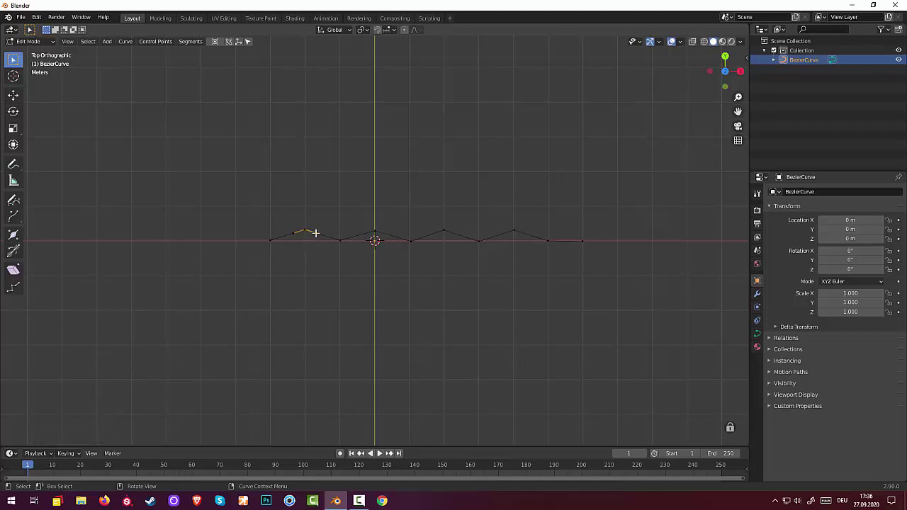
{"action": "left_click", "coordinate": [294, 233], "text": "shift"}
{"action": "left_click", "coordinate": [373, 234], "text": "shift"}
{"action": "left_click", "coordinate": [459, 327]}
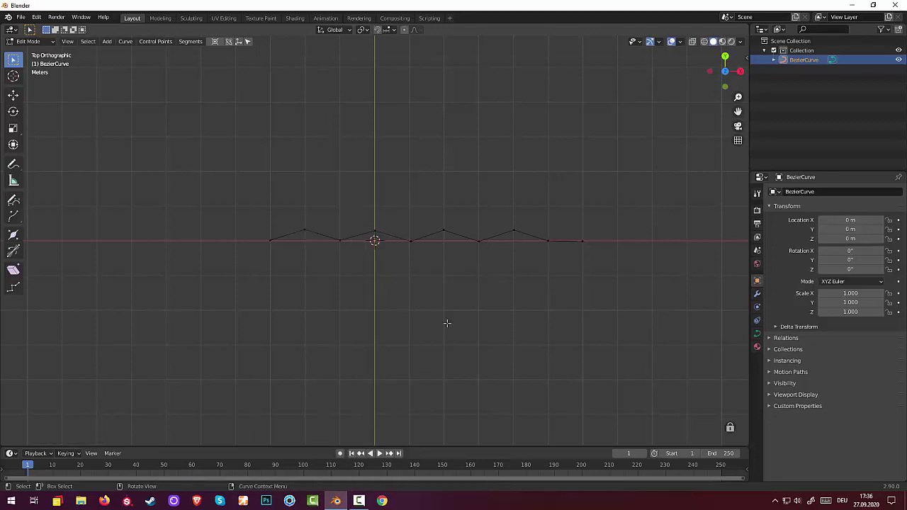
{"action": "left_click", "coordinate": [304, 231]}
{"action": "left_click", "coordinate": [295, 233], "text": "shift"}
{"action": "key", "text": "s"}
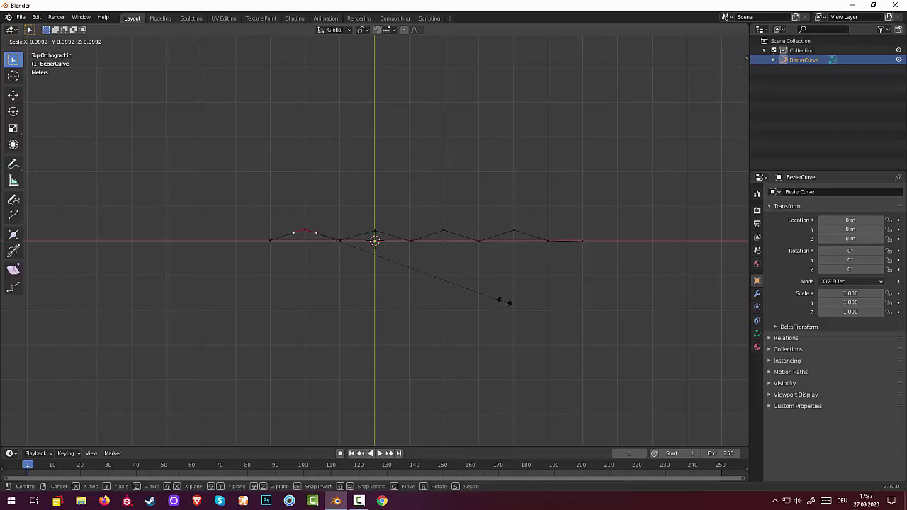
{"action": "key", "text": "x"}
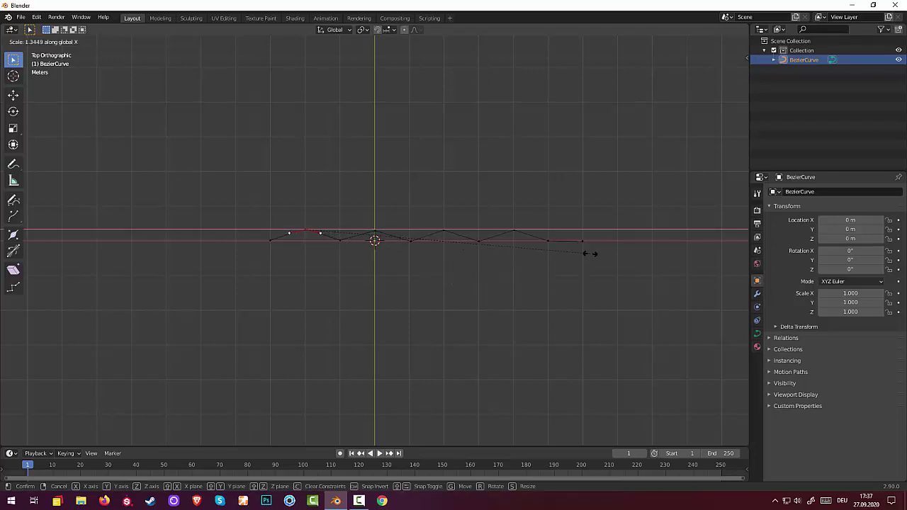
{"action": "left_click", "coordinate": [639, 247]}
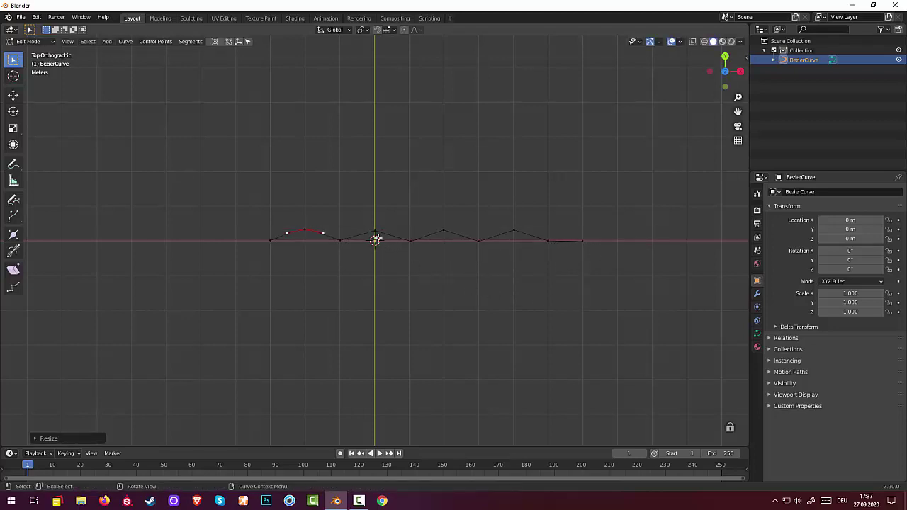
- Widen the handles of the remaining three peaks along X into rounded arches
{"action": "left_click", "coordinate": [374, 233]}
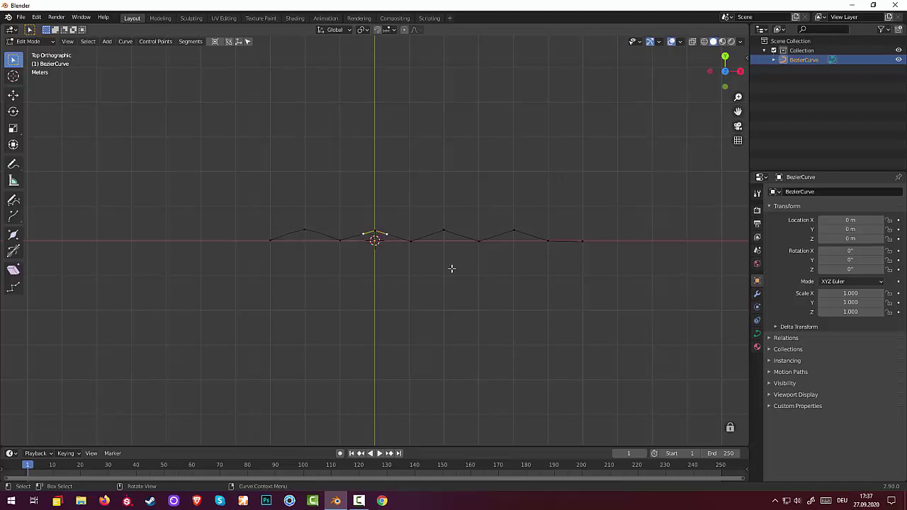
{"action": "key", "text": "s"}
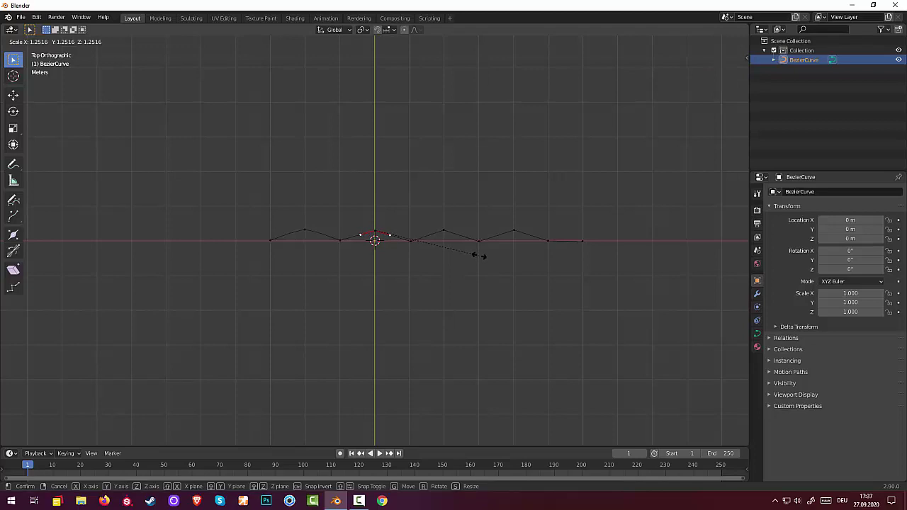
{"action": "key", "text": "x"}
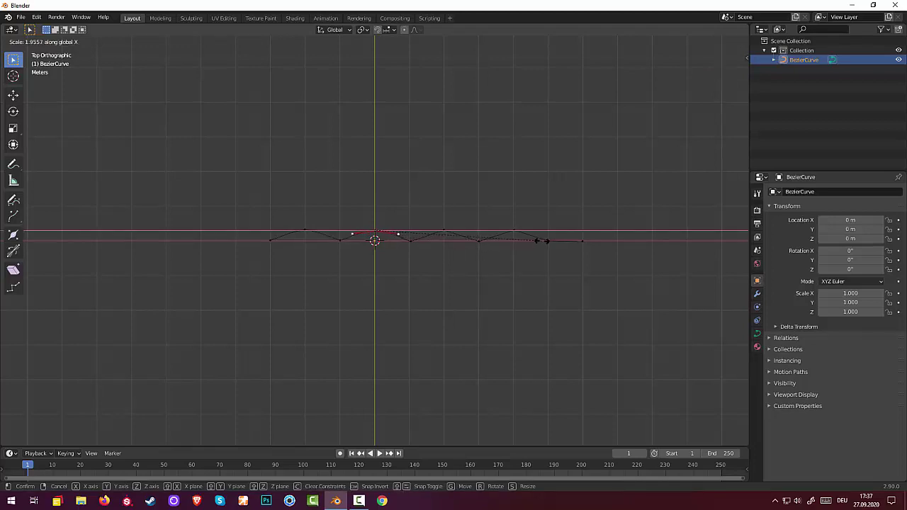
{"action": "left_click", "coordinate": [528, 241]}
{"action": "left_click", "coordinate": [443, 232]}
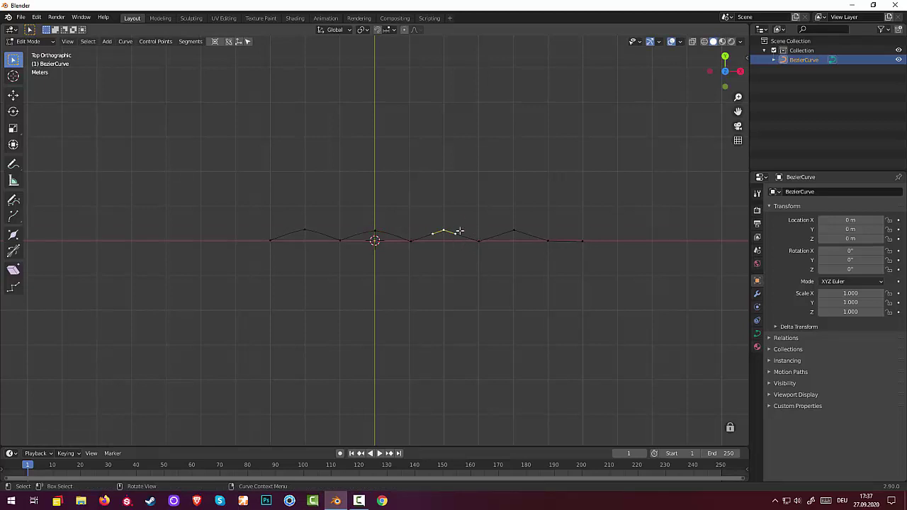
{"action": "left_click", "coordinate": [454, 233]}
{"action": "key", "text": "s"}
{"action": "key", "text": "x"}
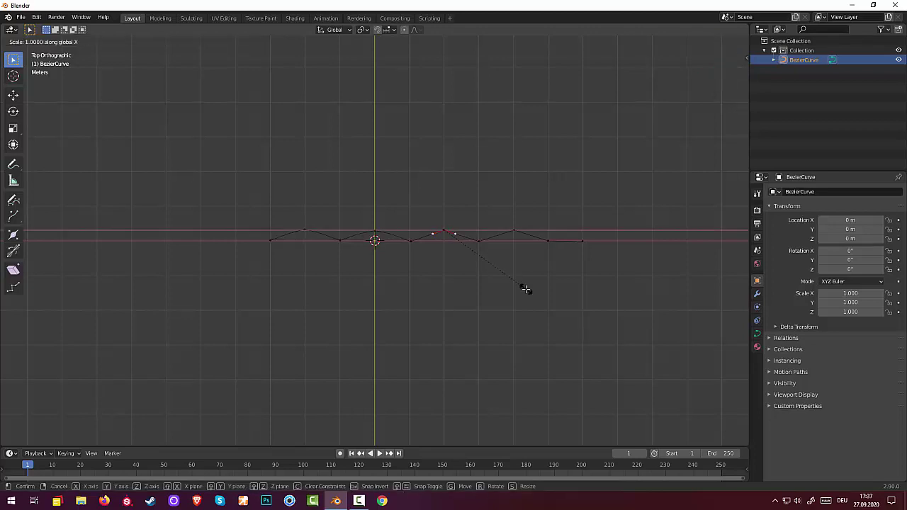
{"action": "left_click", "coordinate": [616, 256]}
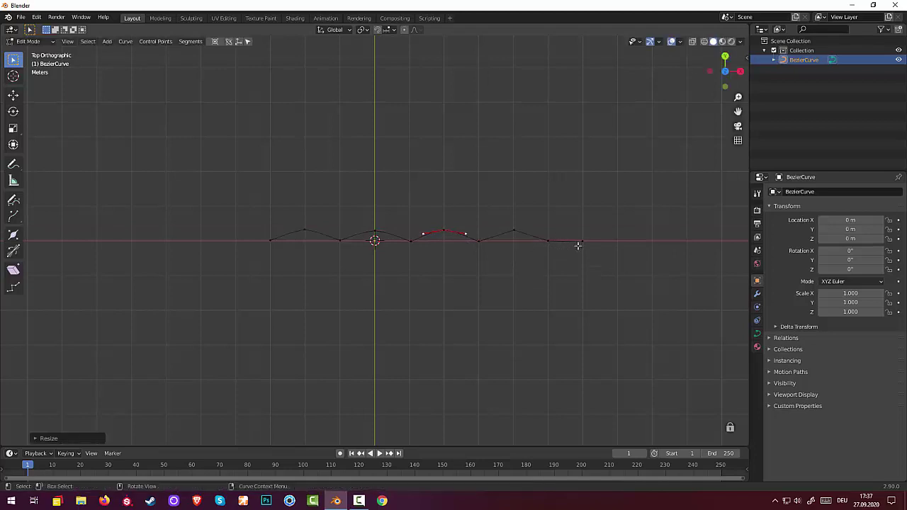
{"action": "left_click", "coordinate": [512, 231]}
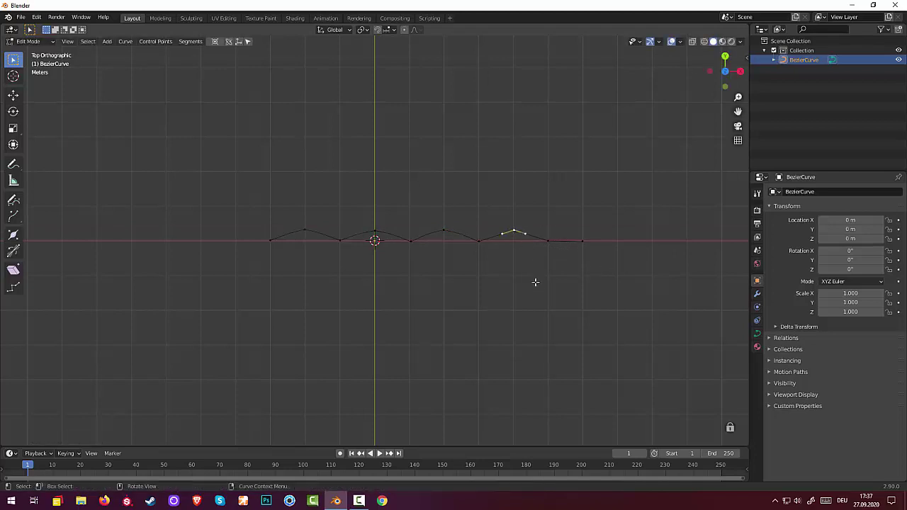
{"action": "key", "text": "s"}
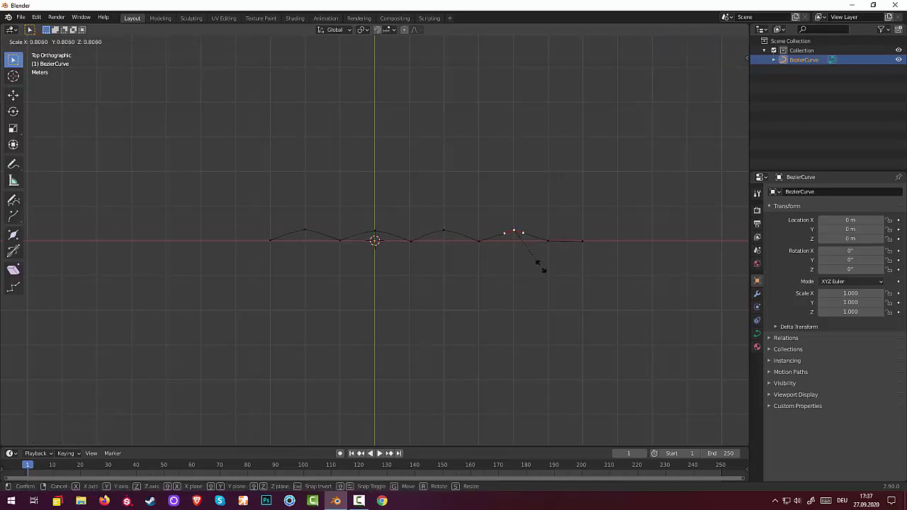
{"action": "left_click", "coordinate": [617, 252]}
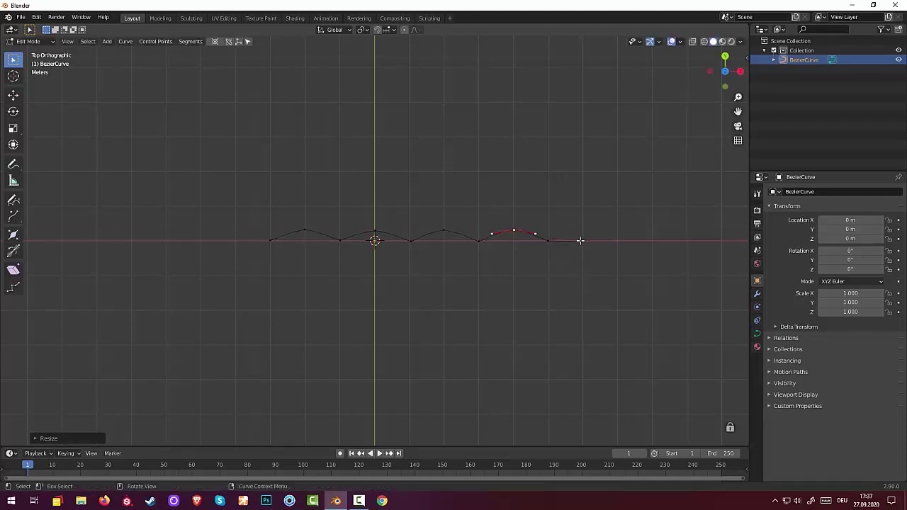
- Delete the extra point at the curve's right end
{"action": "left_click", "coordinate": [581, 241]}
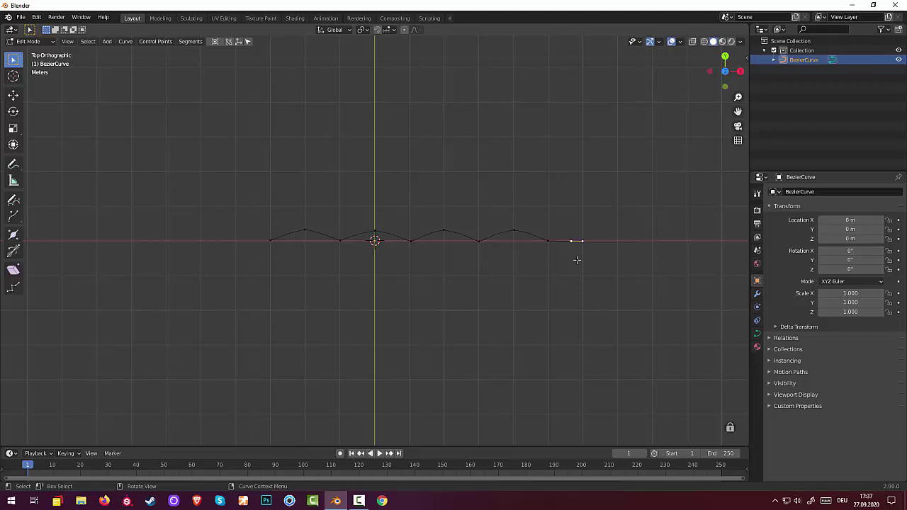
{"action": "key", "text": "x"}
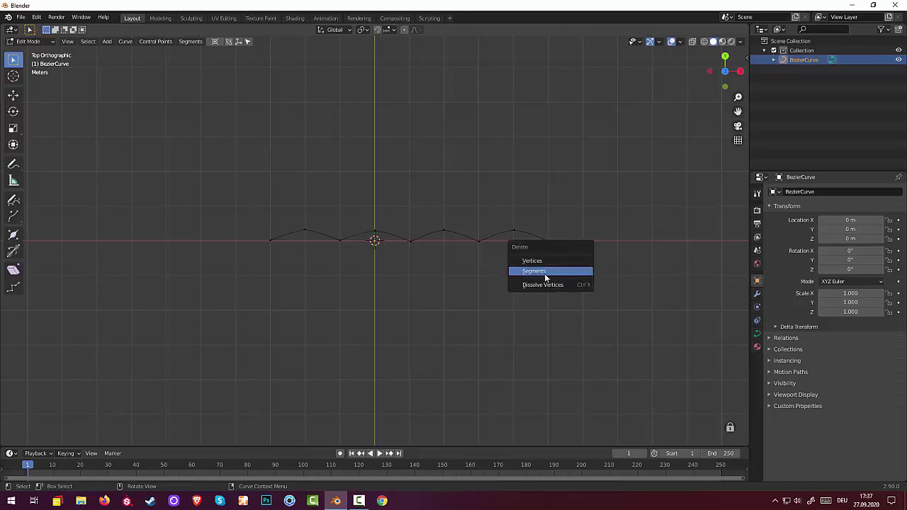
{"action": "left_click", "coordinate": [536, 285]}
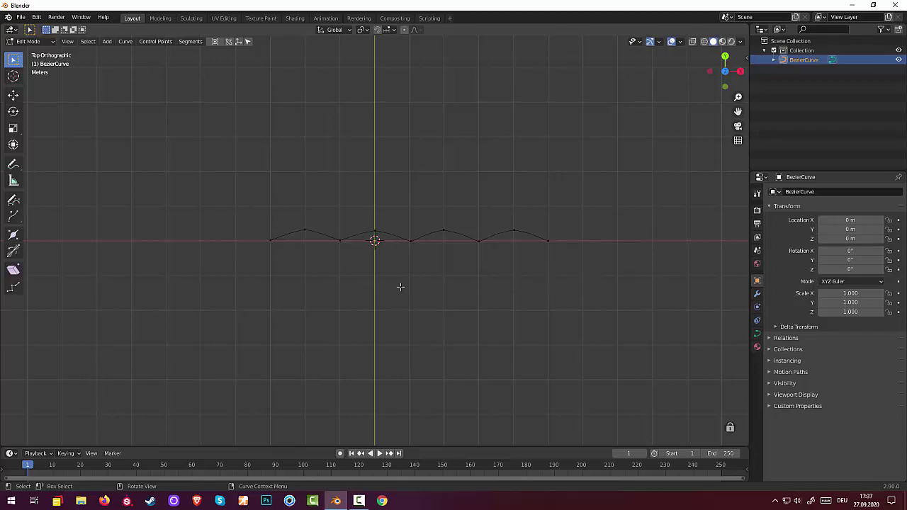
- Lower the three valley points along Y so the wave dips below the axis
{"action": "left_click", "coordinate": [410, 243]}
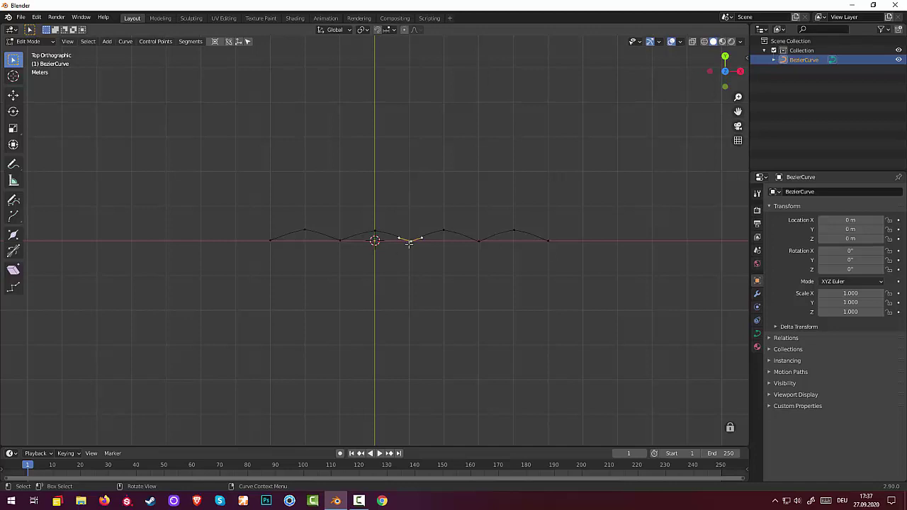
{"action": "left_click", "coordinate": [340, 242], "text": "shift"}
{"action": "left_click", "coordinate": [479, 242], "text": "shift"}
{"action": "key", "text": "g"}
{"action": "key", "text": "y"}
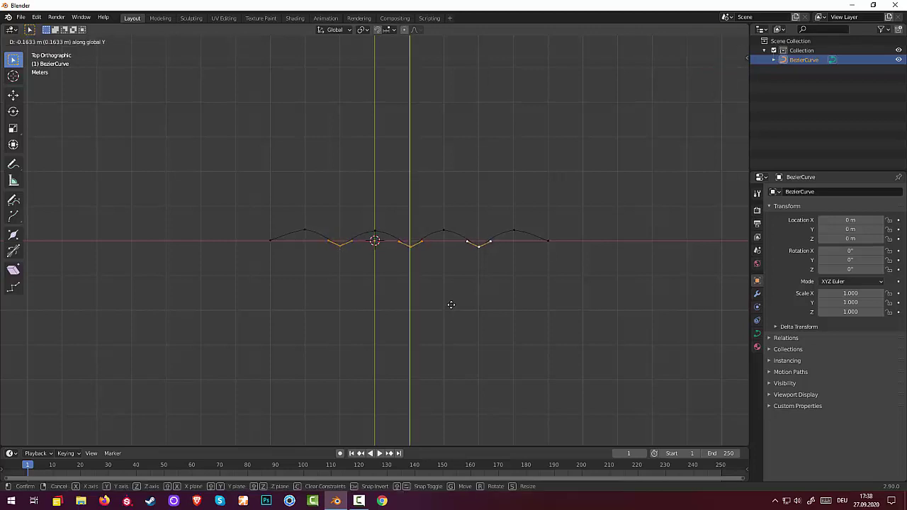
{"action": "left_click", "coordinate": [451, 304]}
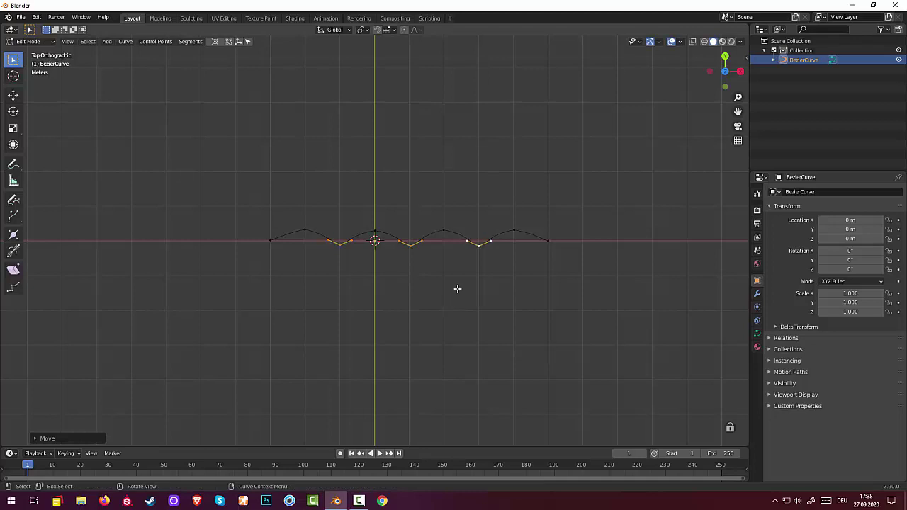
- Scale all three valley points' handles along X
{"action": "left_click", "coordinate": [479, 243]}
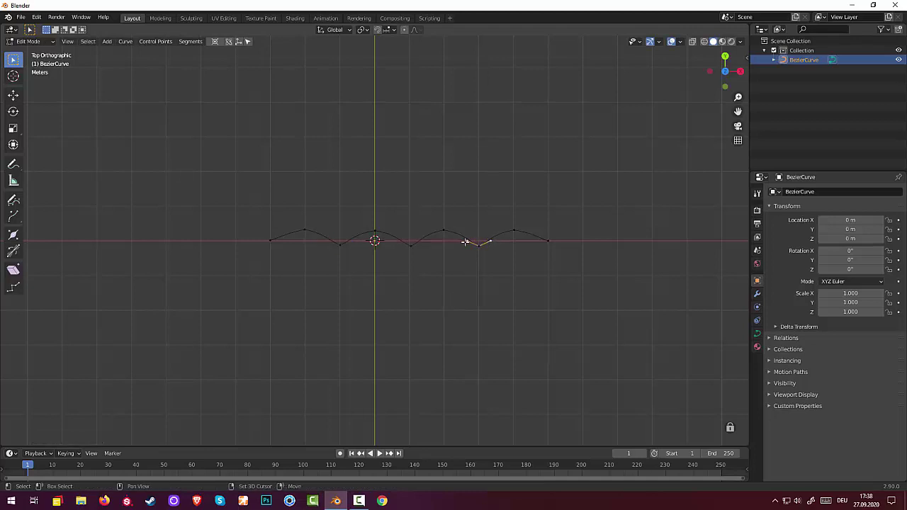
{"action": "left_click", "coordinate": [409, 246], "text": "shift"}
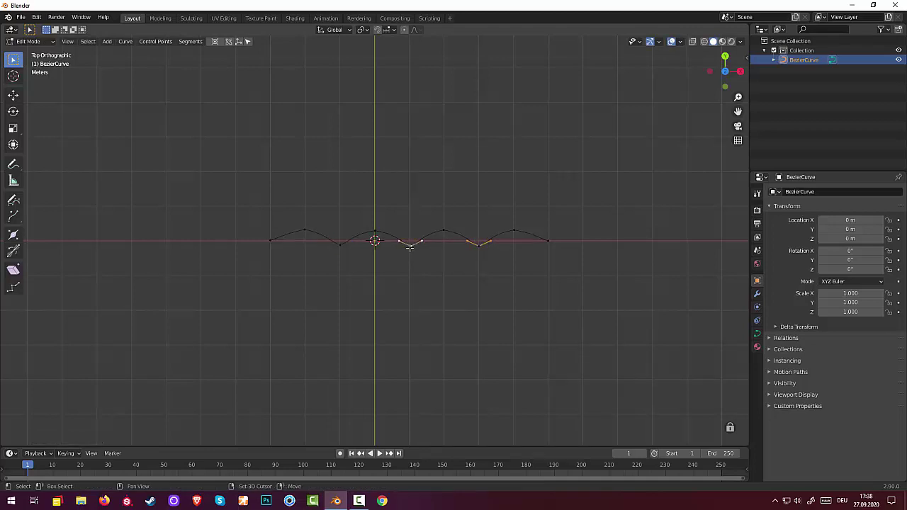
{"action": "left_click", "coordinate": [340, 245], "text": "shift"}
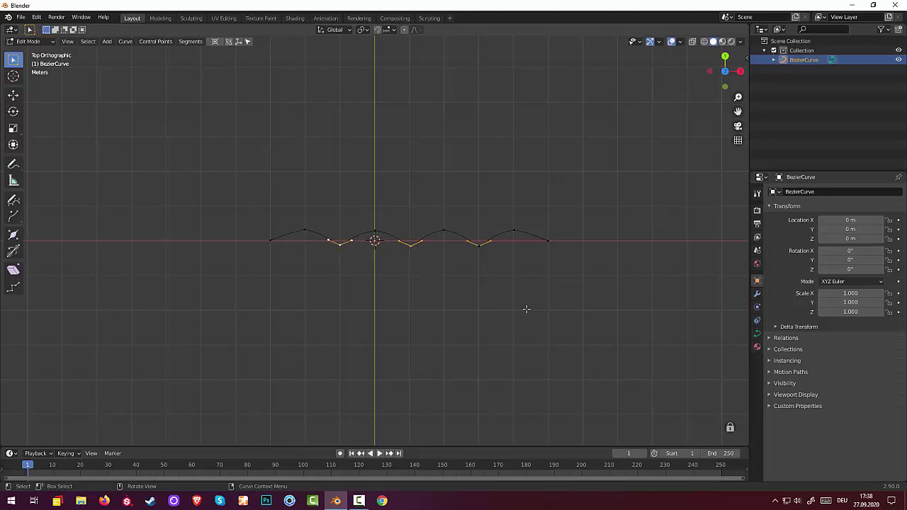
{"action": "key", "text": "s"}
{"action": "key", "text": "x"}
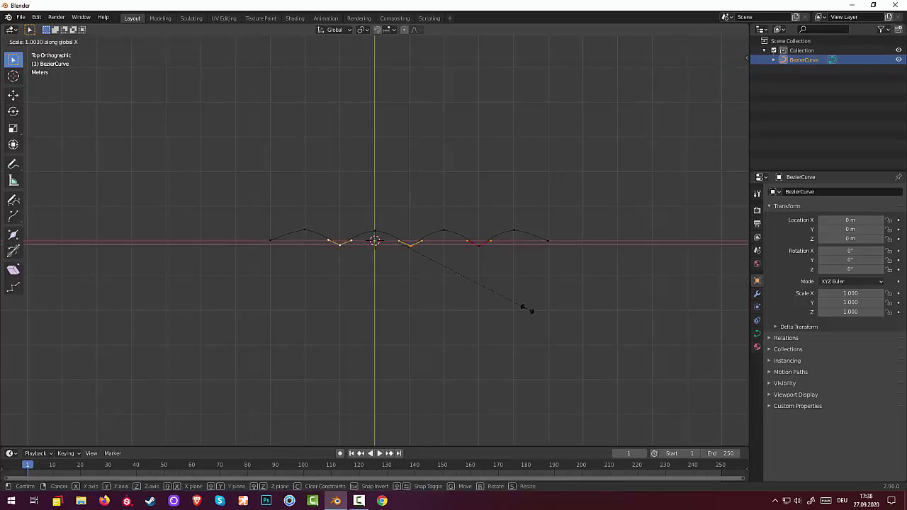
{"action": "left_click", "coordinate": [525, 305]}
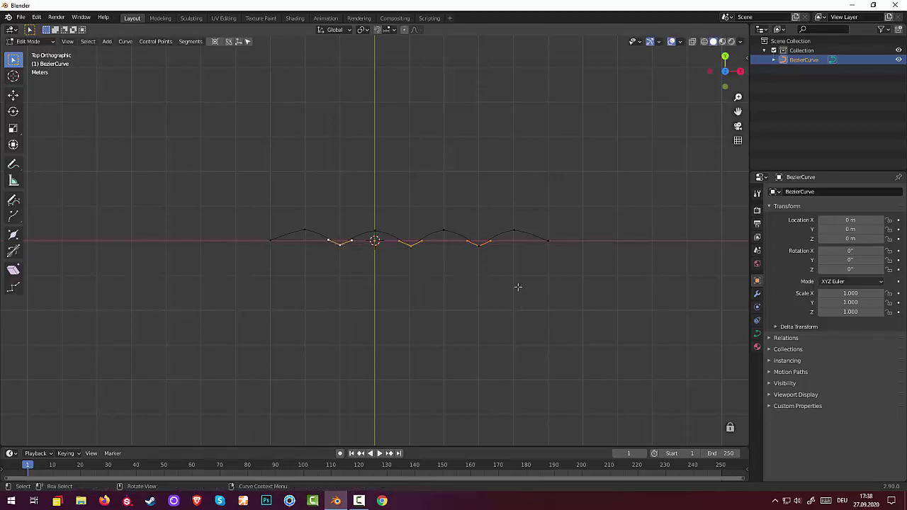
- Widen the rightmost valley's handles along X so that trough curves smoothly
{"action": "left_click", "coordinate": [491, 245]}
{"action": "left_click", "coordinate": [468, 241], "text": "shift"}
{"action": "key", "text": "s"}
{"action": "key", "text": "x"}
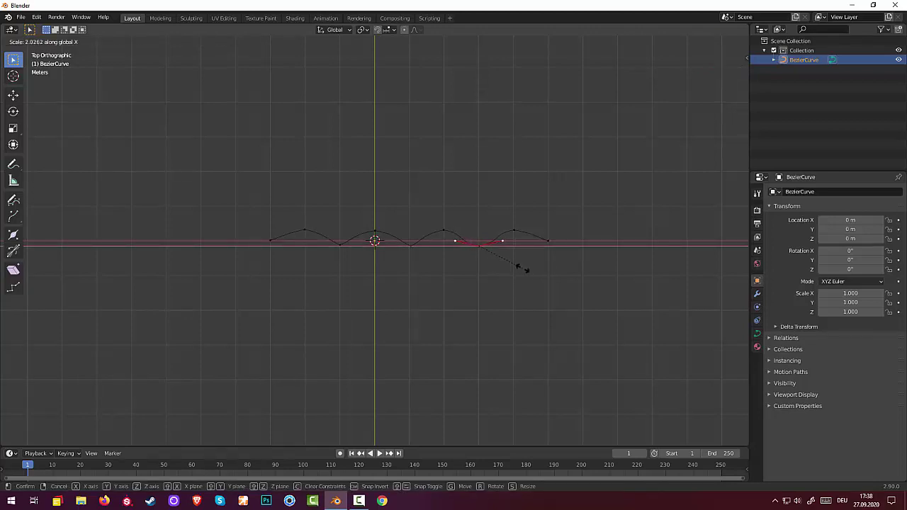
{"action": "left_click", "coordinate": [499, 266]}
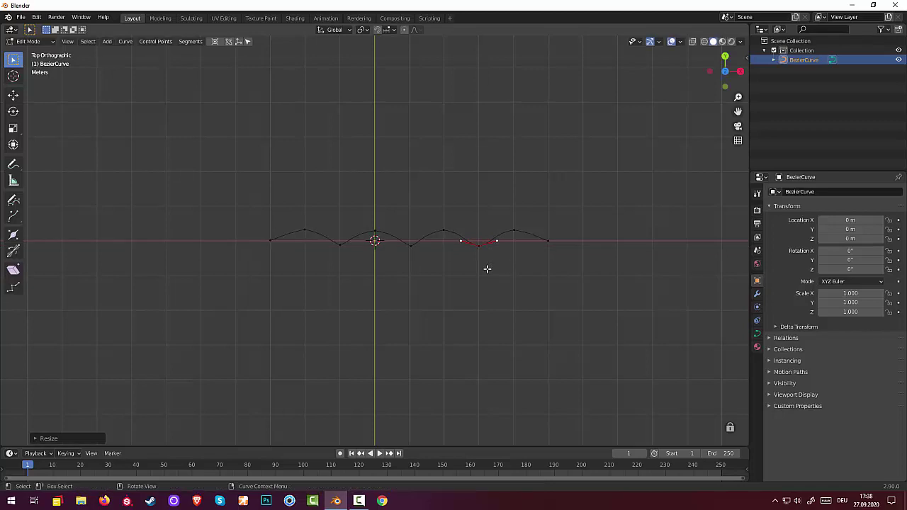
{"action": "left_click", "coordinate": [410, 247]}
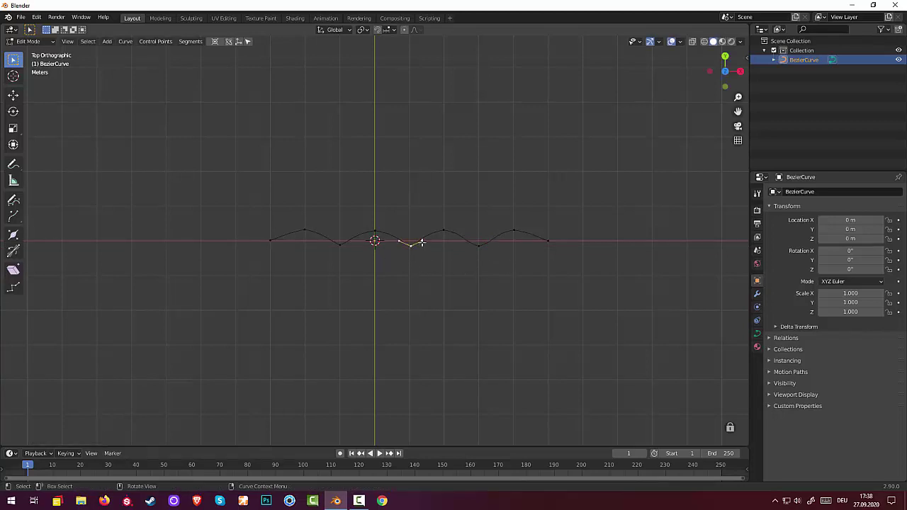
- Select the middle valley's handles and scale them along X
{"action": "left_click", "coordinate": [422, 242], "text": "shift"}
{"action": "key", "text": "x"}
{"action": "key", "text": "x"}
{"action": "left_click", "coordinate": [420, 241], "text": "shift"}
{"action": "key", "text": "s"}
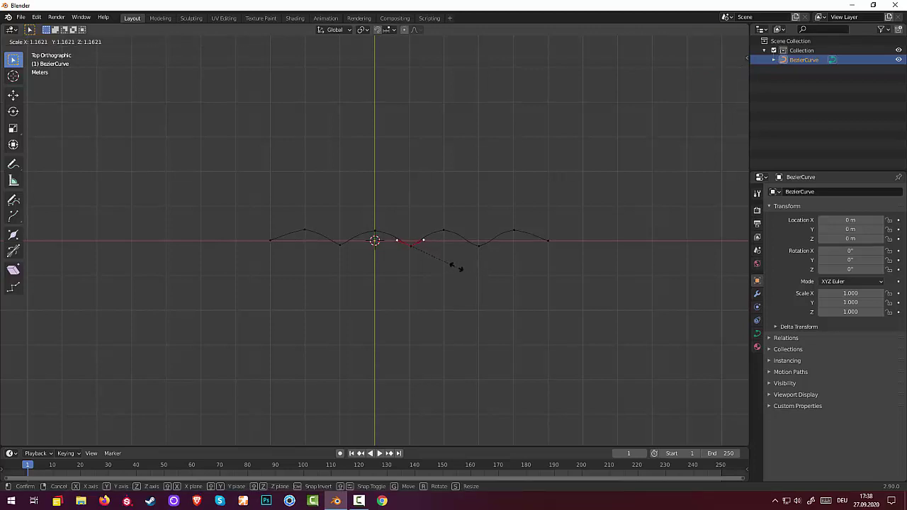
{"action": "key", "text": "x"}
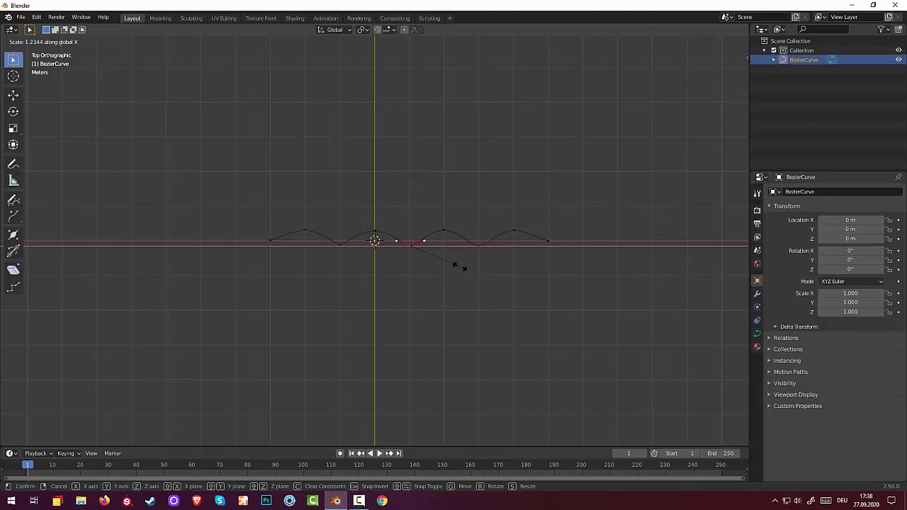
{"action": "key", "text": "Escape"}
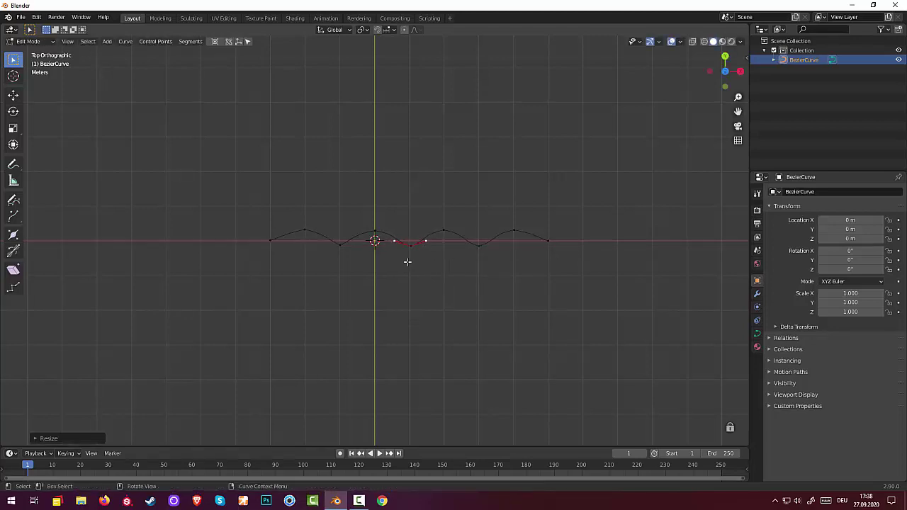
- Widen the left valley's handles along X so every trough is smooth
{"action": "left_click", "coordinate": [340, 244]}
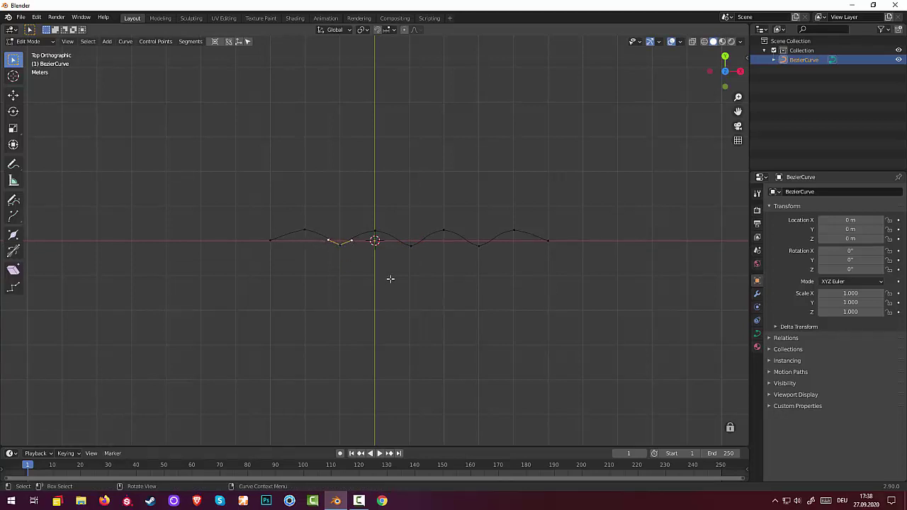
{"action": "key", "text": "s"}
{"action": "key", "text": "x"}
{"action": "left_click", "coordinate": [418, 280]}
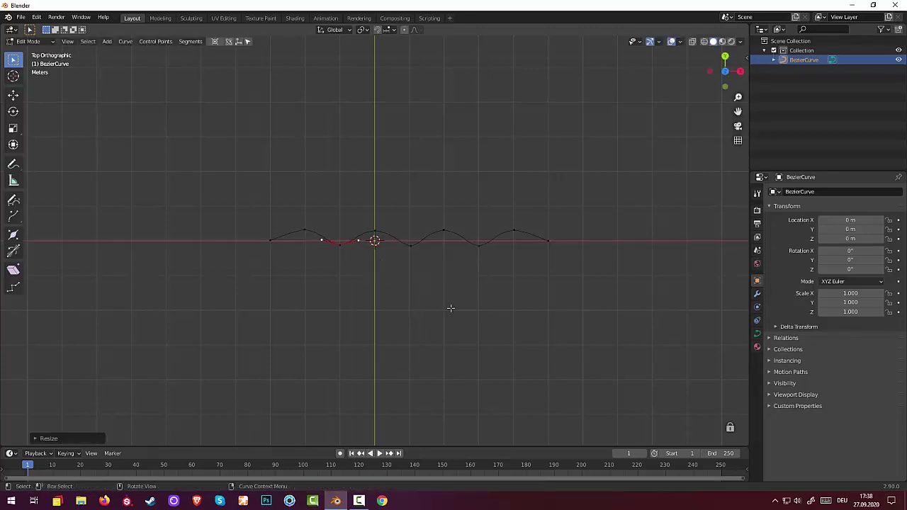
{"action": "left_click", "coordinate": [449, 308]}
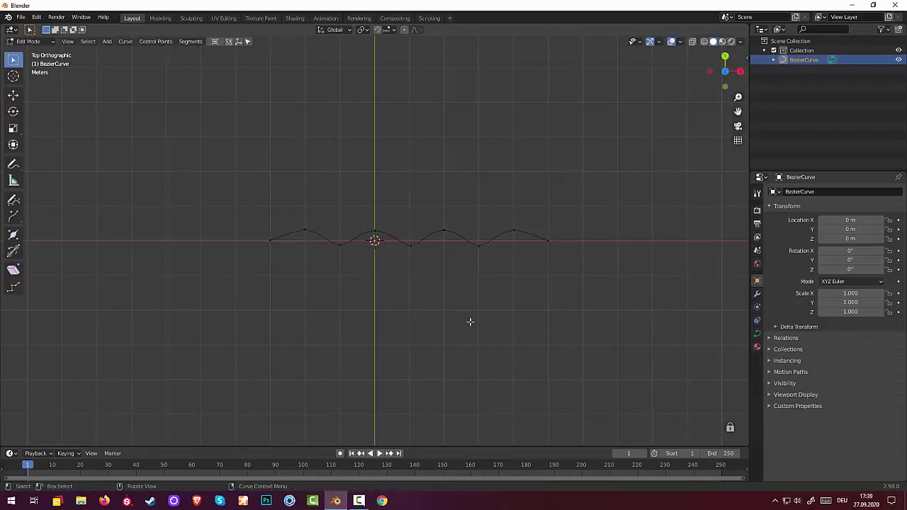
{"action": "mouse_move", "coordinate": [470, 322]}
{"action": "middle_mouse_down"}
{"action": "mouse_move", "coordinate": [479, 258]}
{"action": "mouse_move", "coordinate": [473, 316]}
{"action": "mouse_move", "coordinate": [476, 275]}
{"action": "middle_mouse_up"}
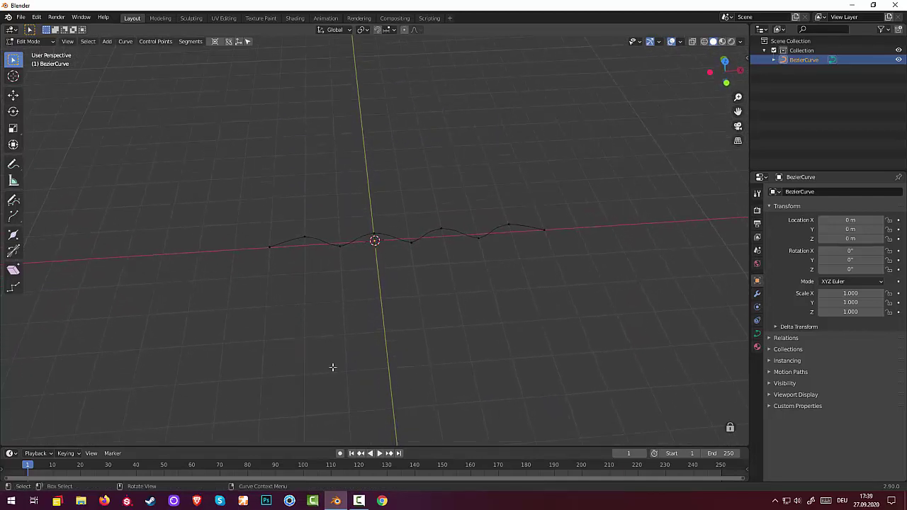
- Switch the wavy BezierCurve from Edit Mode back to Object Mode
{"action": "key", "text": "shift+a"}
{"action": "key", "text": "shift+a"}
{"action": "left_click", "coordinate": [27, 41]}
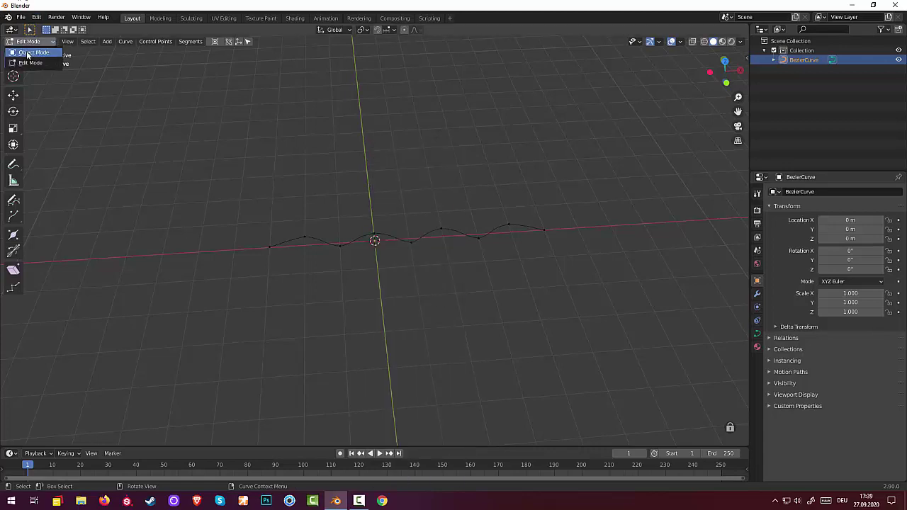
{"action": "left_click", "coordinate": [33, 52]}
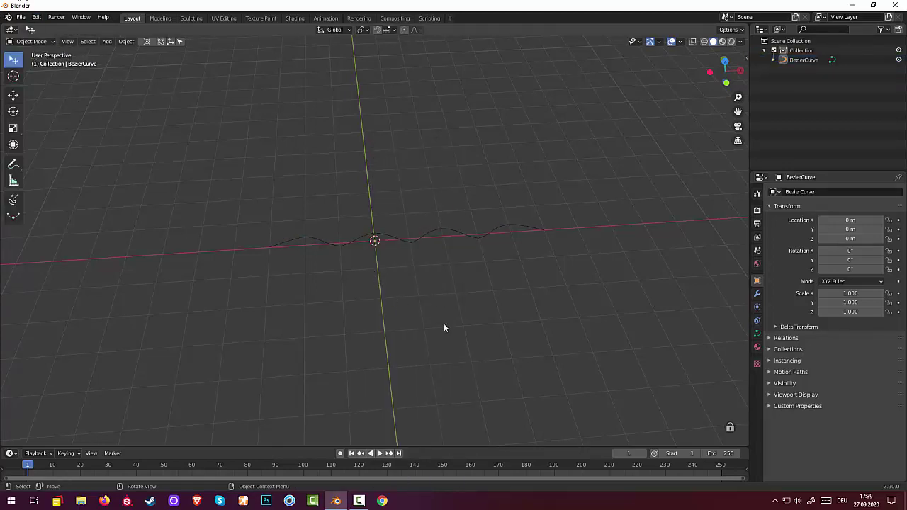
{"action": "key", "text": "shift+a"}
{"action": "key", "text": "shift"}
- Add a cube and flatten it along Y to 0.220
{"action": "key", "text": "shift+a"}
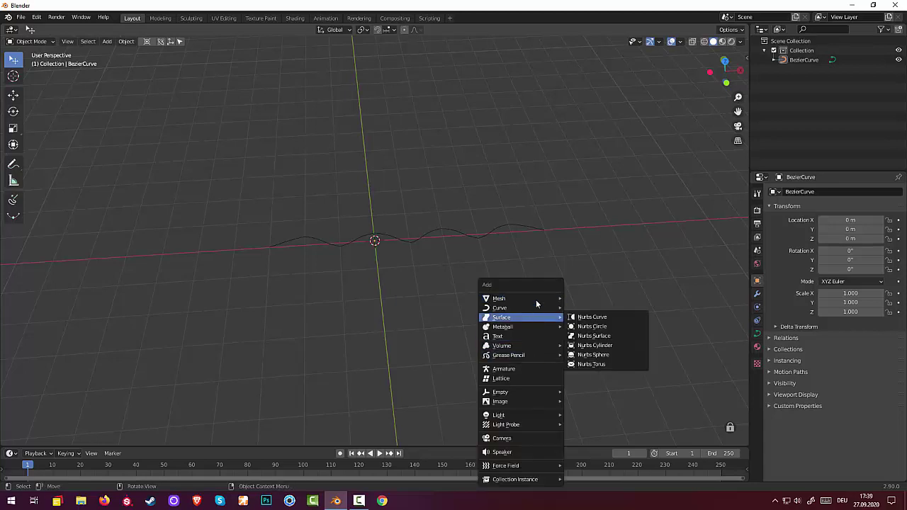
{"action": "mouse_move", "coordinate": [500, 299]}
{"action": "left_click", "coordinate": [594, 61]}
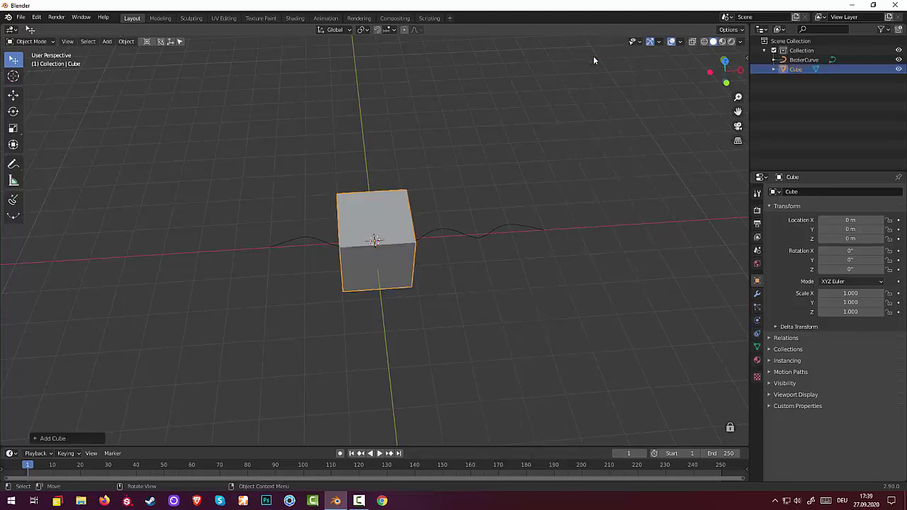
{"action": "middle_click_drag", "start_coordinate": [568, 104], "coordinate": [666, 84]}
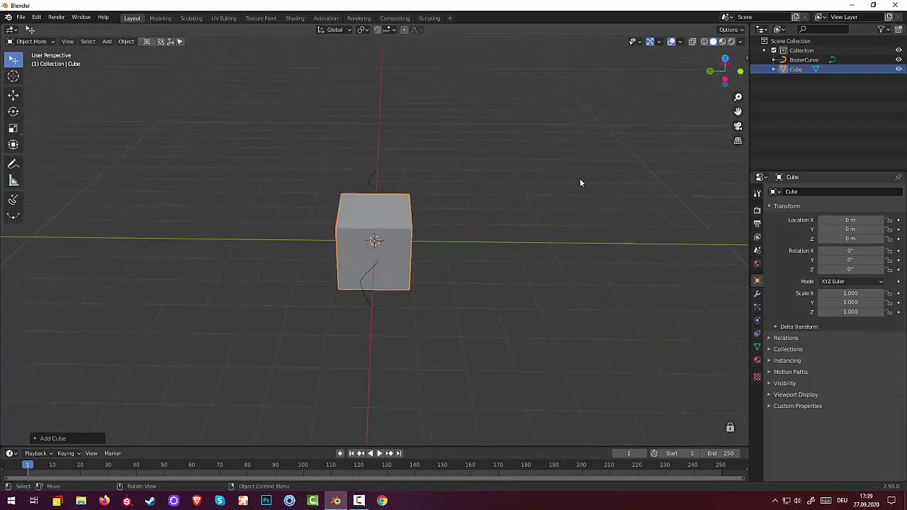
{"action": "key", "text": "s"}
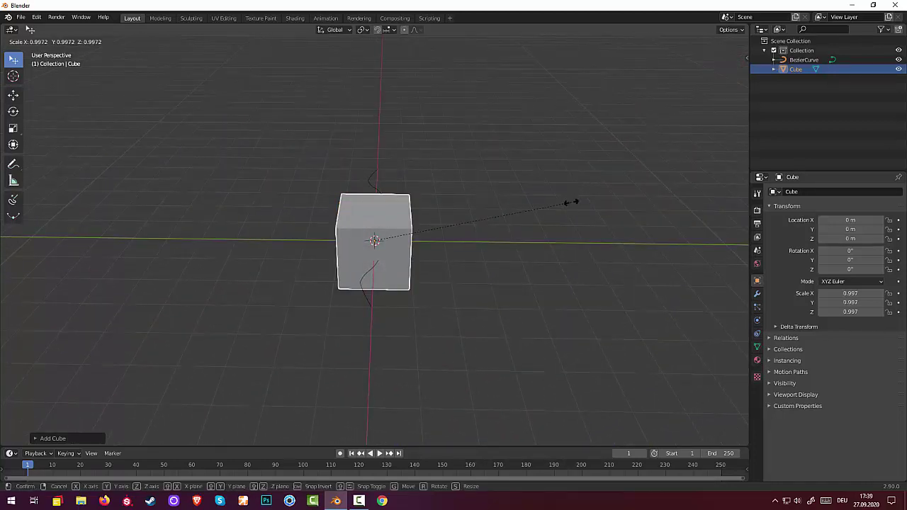
{"action": "key", "text": "y"}
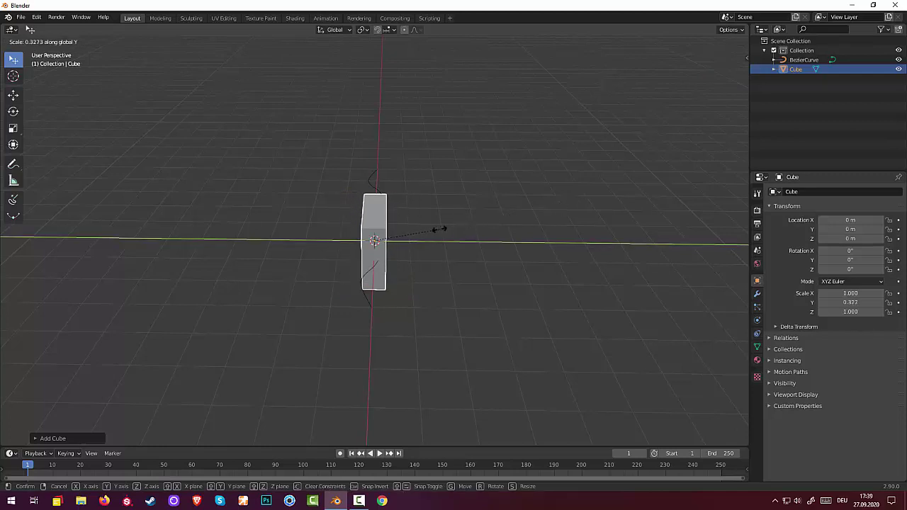
{"action": "left_click", "coordinate": [418, 230]}
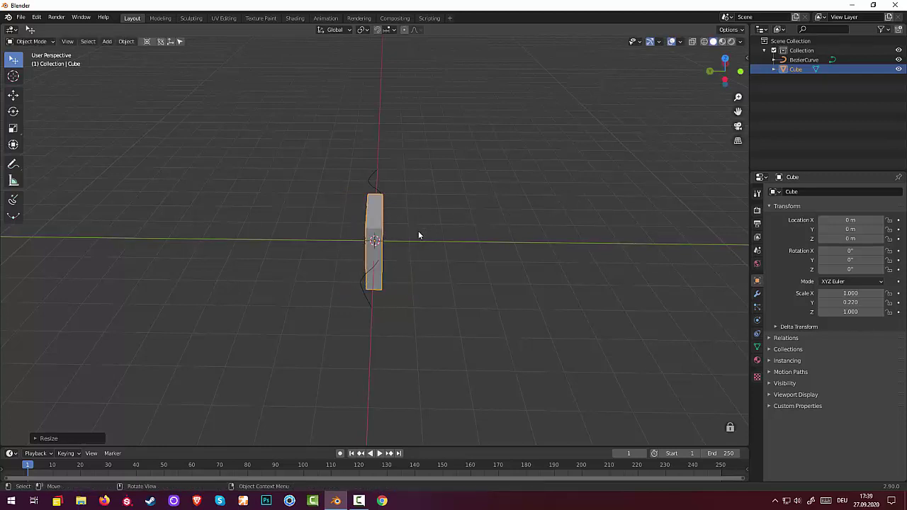
- Scale the cube along Z to -0.199, making a thin slab
{"action": "key", "text": "z"}
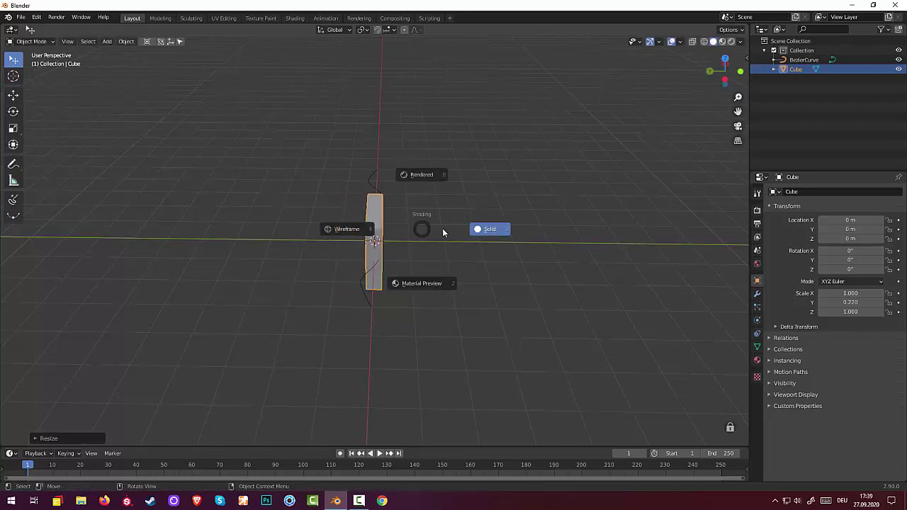
{"action": "left_click", "coordinate": [479, 204]}
{"action": "left_click", "coordinate": [374, 223]}
{"action": "left_click", "coordinate": [375, 223]}
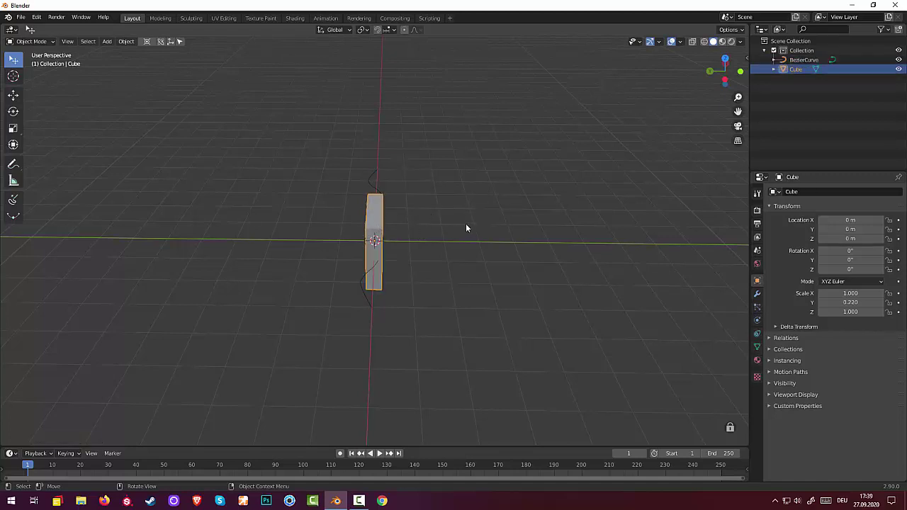
{"action": "key", "text": "s"}
{"action": "key", "text": "z"}
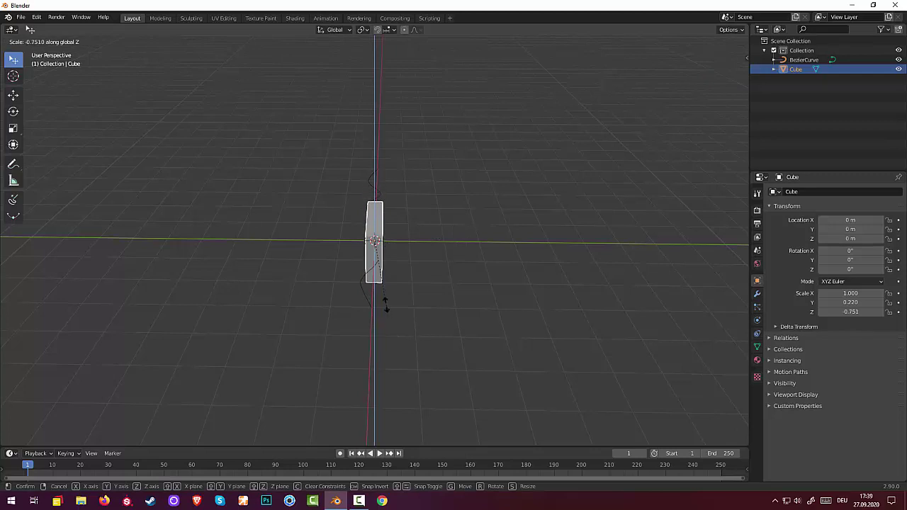
{"action": "left_click", "coordinate": [381, 264]}
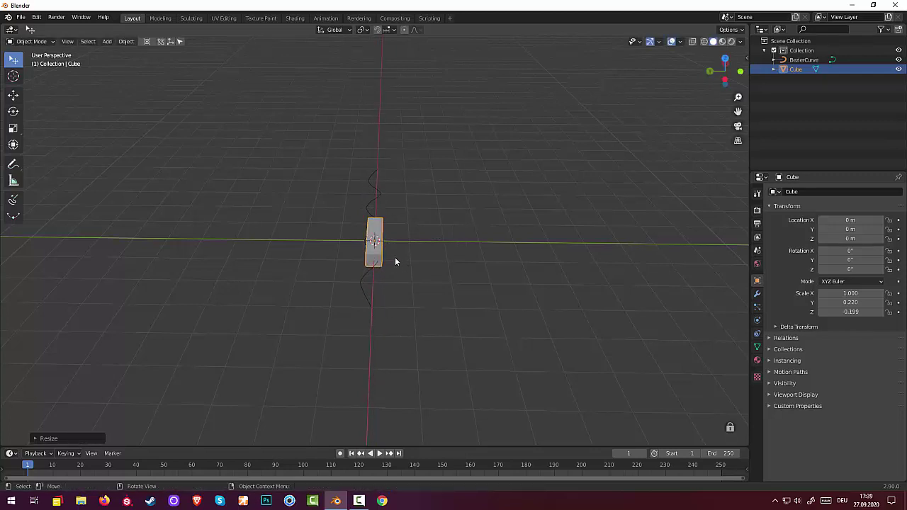
{"action": "middle_click_drag", "start_coordinate": [415, 262], "coordinate": [372, 260]}
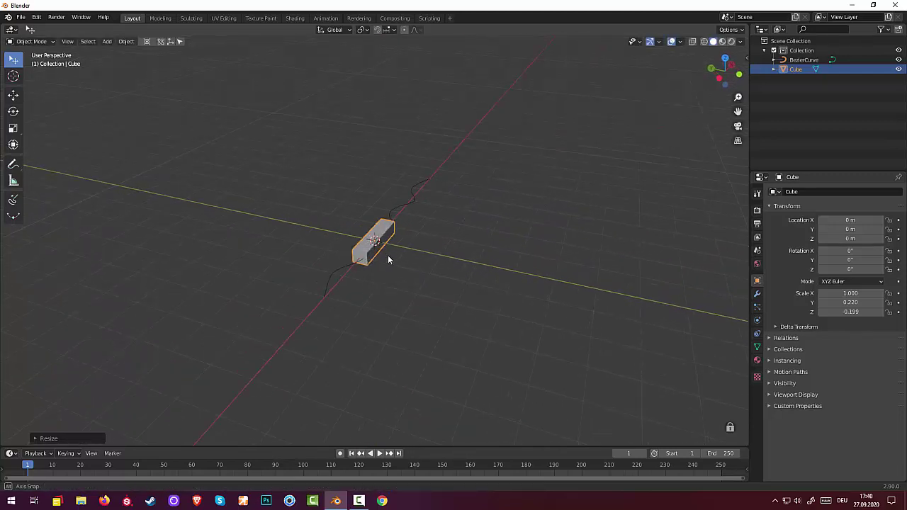
- Keep the slab flat-shaded and narrow it along Y to 0.121
{"action": "left_click", "coordinate": [373, 261]}
{"action": "key", "text": "ctrl+1"}
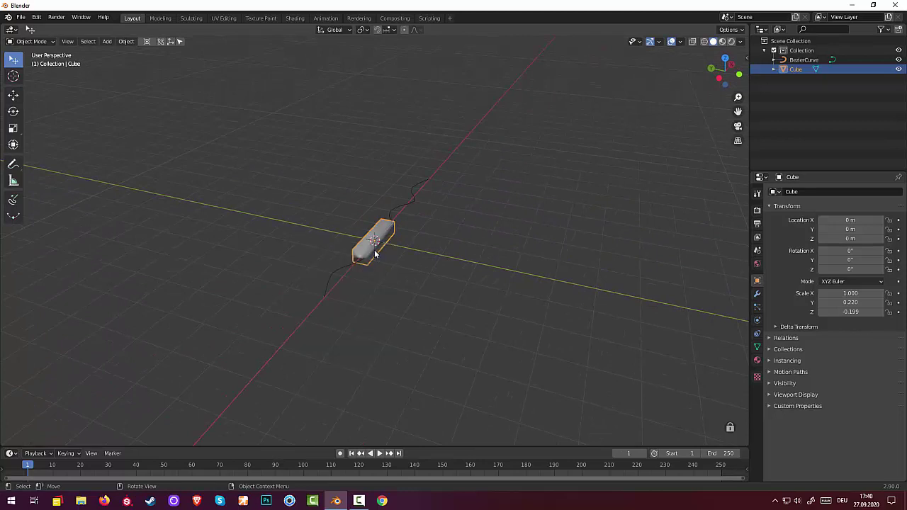
{"action": "right_click", "coordinate": [380, 258]}
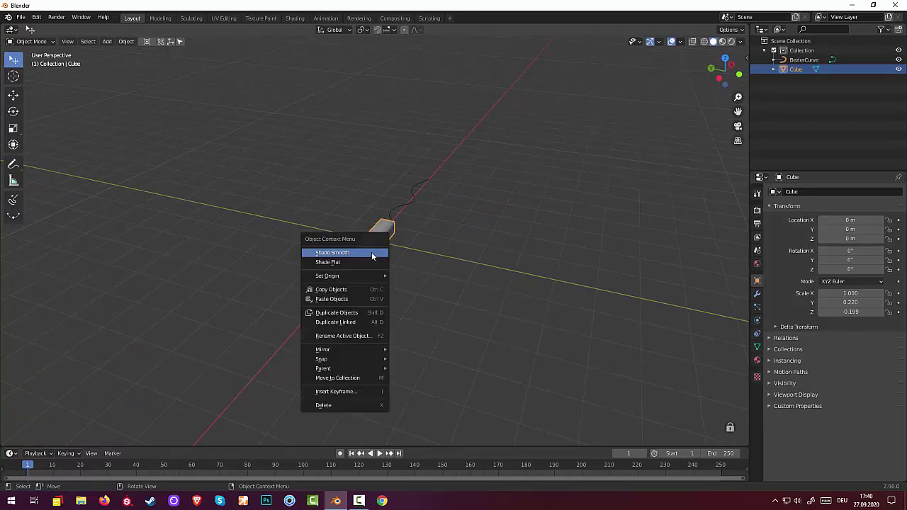
{"action": "left_click", "coordinate": [338, 263]}
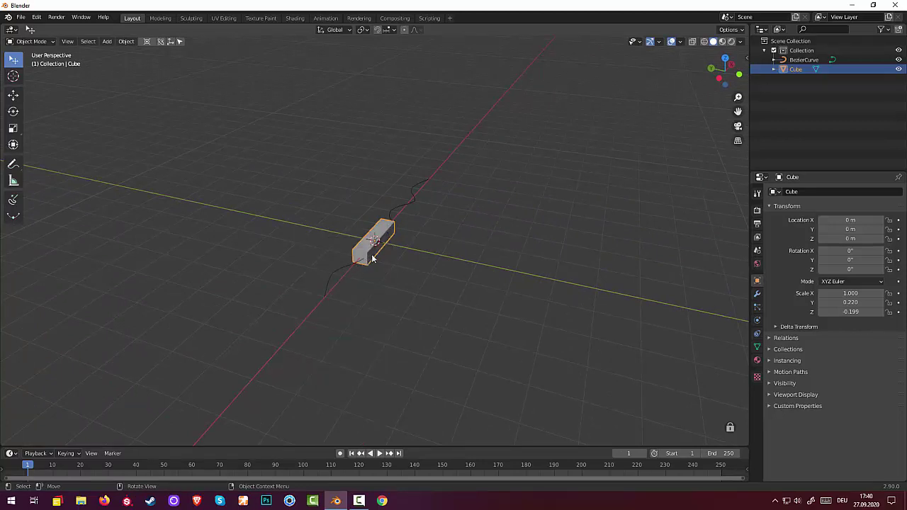
{"action": "key", "text": "s"}
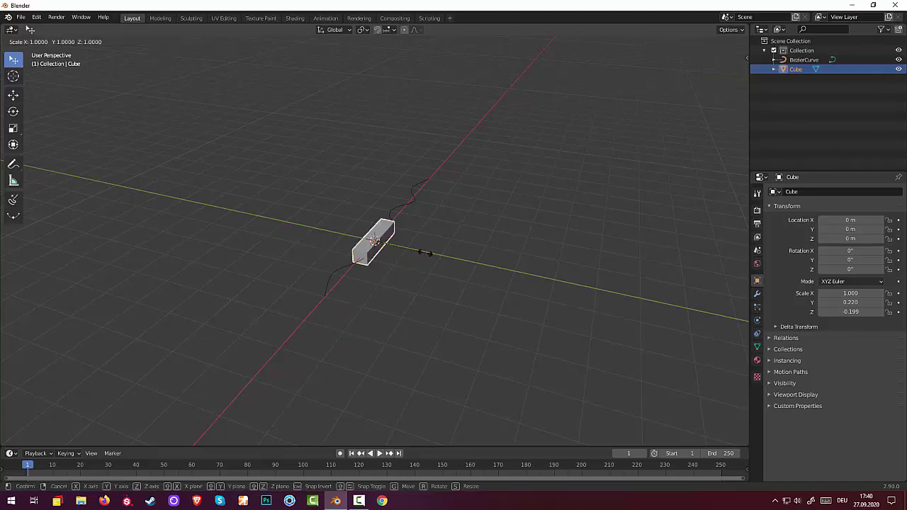
{"action": "key", "text": "y"}
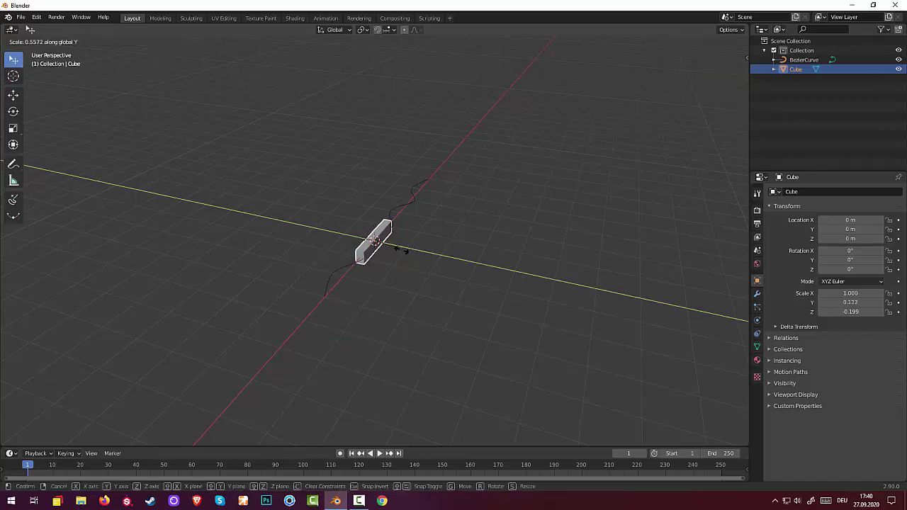
{"action": "left_click", "coordinate": [402, 250]}
{"action": "middle_click_drag", "start_coordinate": [423, 246], "coordinate": [401, 259]}
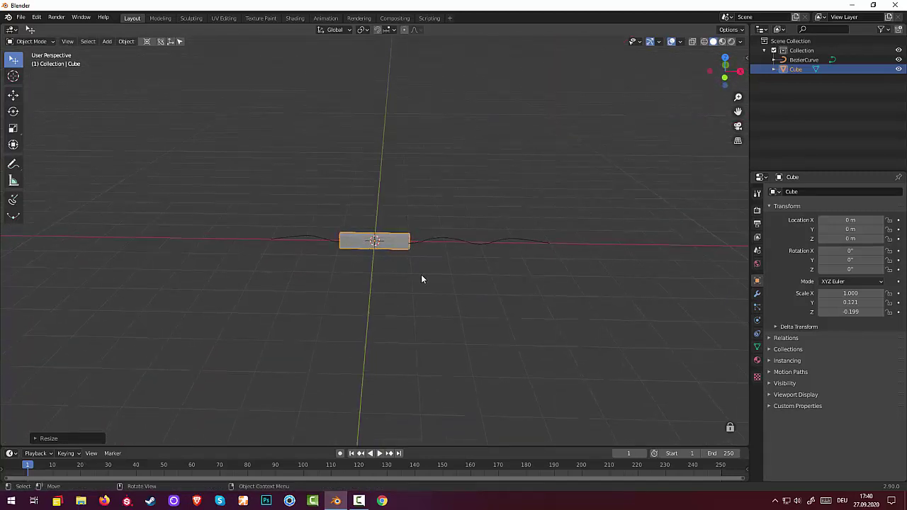
- Stretch the slab along X to 4.658 into a long bar
{"action": "key", "text": "s"}
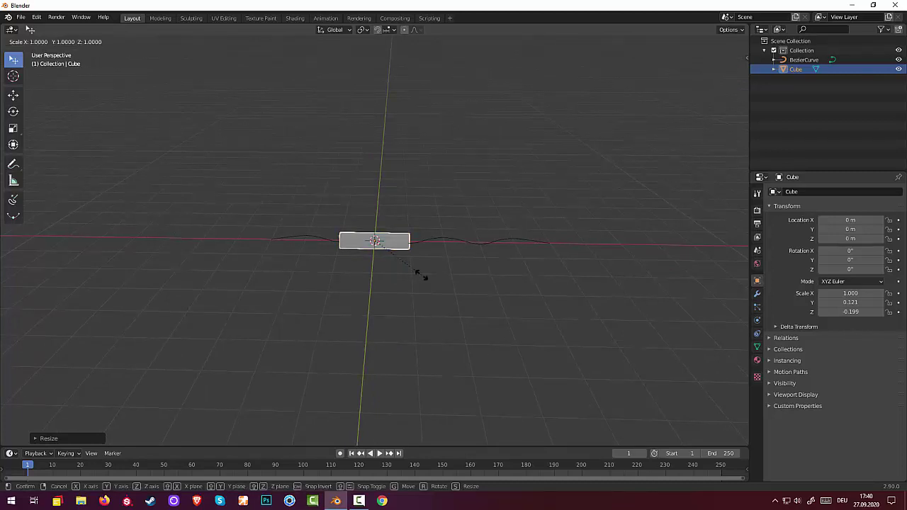
{"action": "key", "text": "x"}
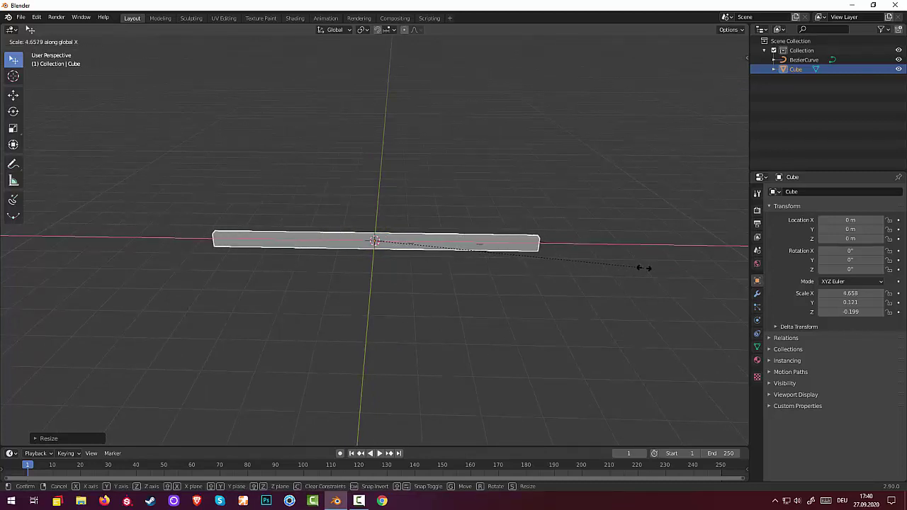
{"action": "left_click", "coordinate": [642, 267]}
{"action": "mouse_move", "coordinate": [614, 264]}
{"action": "middle_mouse_down"}
{"action": "mouse_move", "coordinate": [624, 339]}
{"action": "mouse_move", "coordinate": [619, 243]}
{"action": "mouse_move", "coordinate": [611, 297]}
{"action": "mouse_move", "coordinate": [623, 332]}
{"action": "mouse_move", "coordinate": [625, 258]}
{"action": "mouse_move", "coordinate": [628, 299]}
{"action": "mouse_move", "coordinate": [625, 284]}
{"action": "middle_mouse_up"}
{"action": "left_click", "coordinate": [423, 239]}
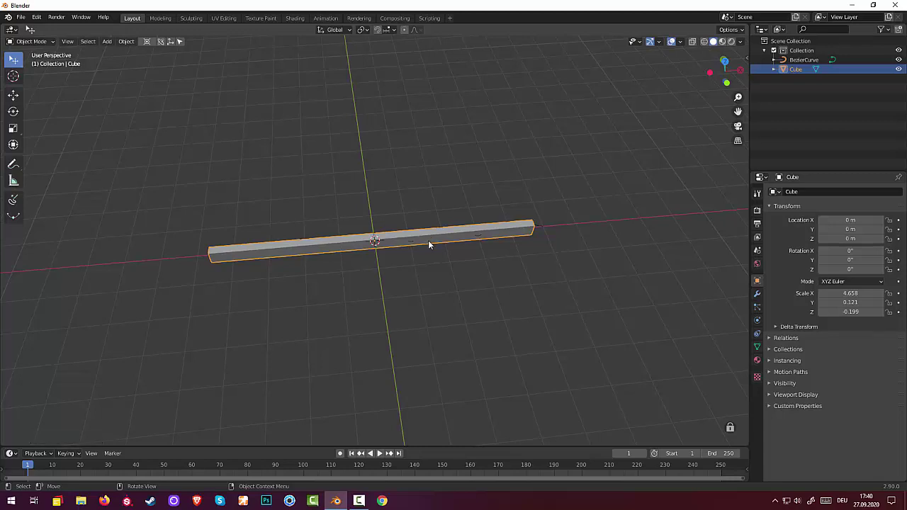
- Enter Edit Mode on the bar and add a single loop cut across it
{"action": "left_click", "coordinate": [33, 41]}
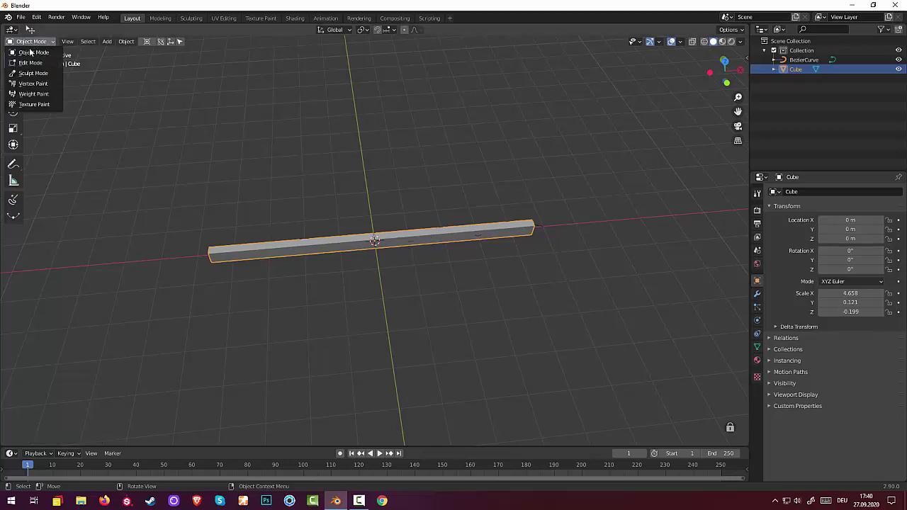
{"action": "left_click", "coordinate": [30, 63]}
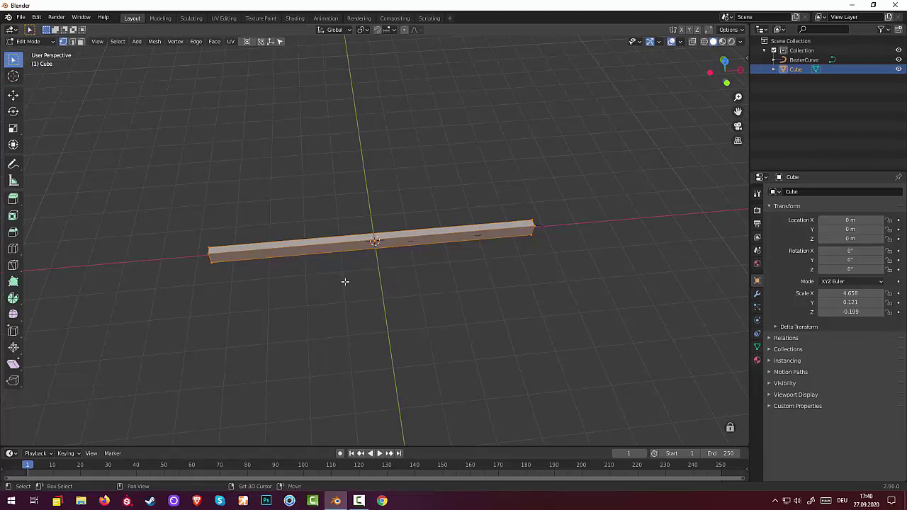
{"action": "right_click", "coordinate": [345, 281]}
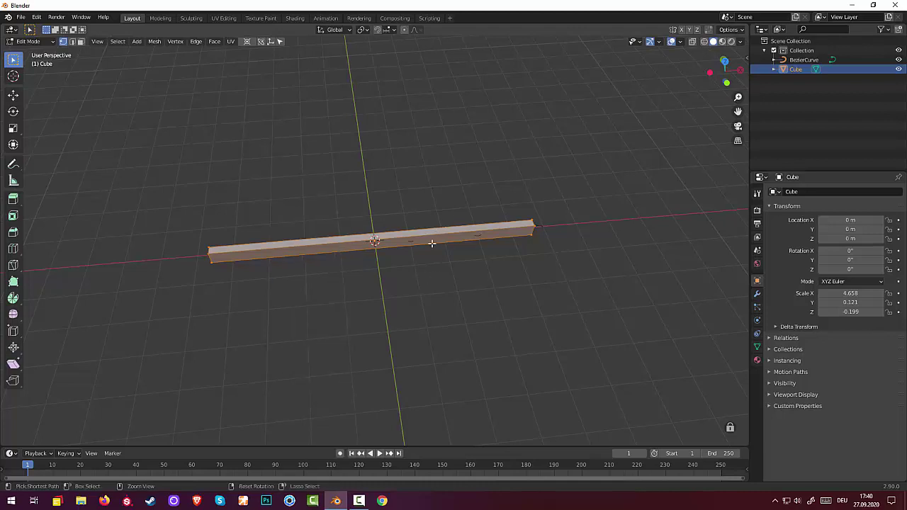
{"action": "key", "text": "ctrl+r"}
{"action": "left_click", "coordinate": [392, 240]}
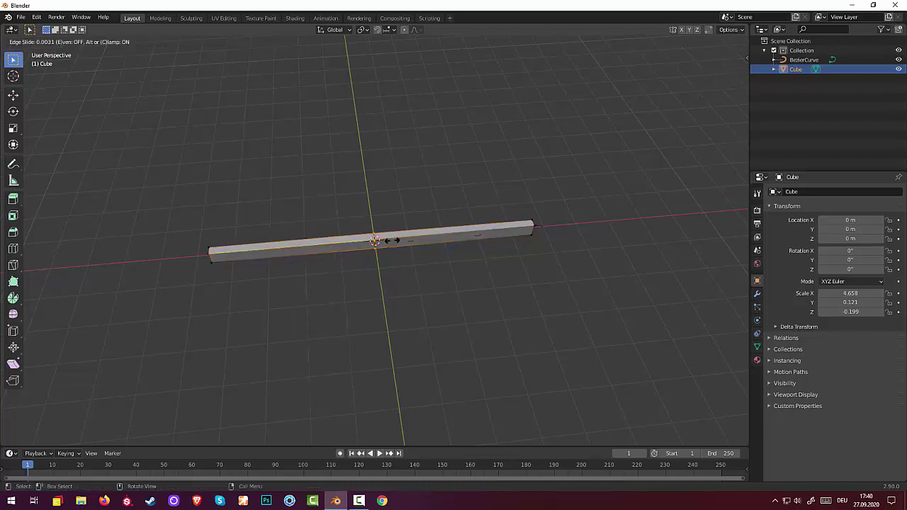
{"action": "left_click", "coordinate": [391, 240]}
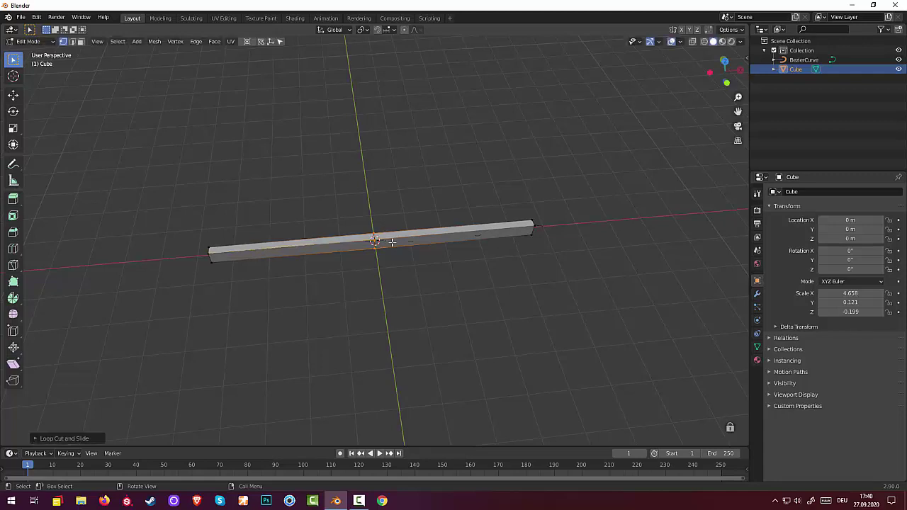
- Cancel a 16-cut loop preview and undo the earlier single loop cut
{"action": "key", "text": "ctrl+r"}
{"action": "scroll", "coordinate": [392, 242], "scroll_direction": "up", "scroll_amount": 6}
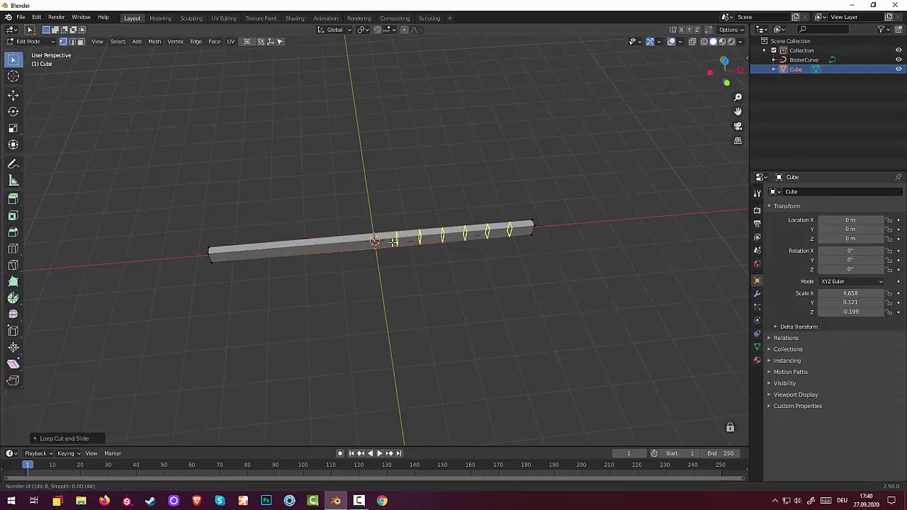
{"action": "scroll", "coordinate": [392, 242], "scroll_direction": "up", "scroll_amount": 6}
{"action": "scroll", "coordinate": [392, 241], "scroll_direction": "up", "scroll_amount": 3}
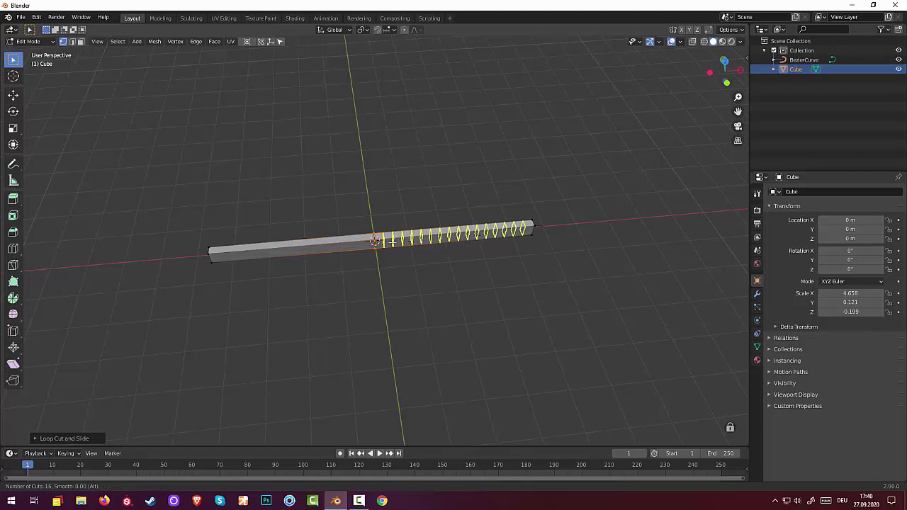
{"action": "key", "text": "Escape"}
{"action": "key", "text": "ctrl+z"}
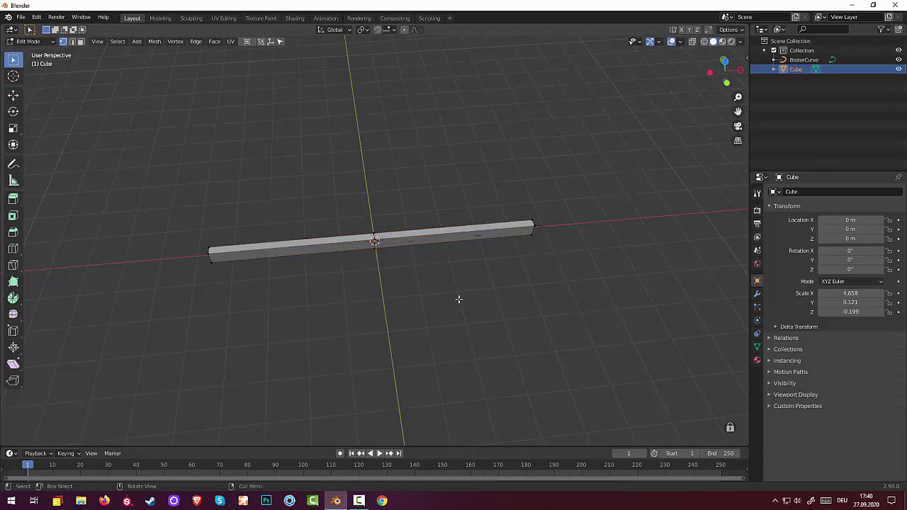
{"action": "key", "text": "ctrl+z"}
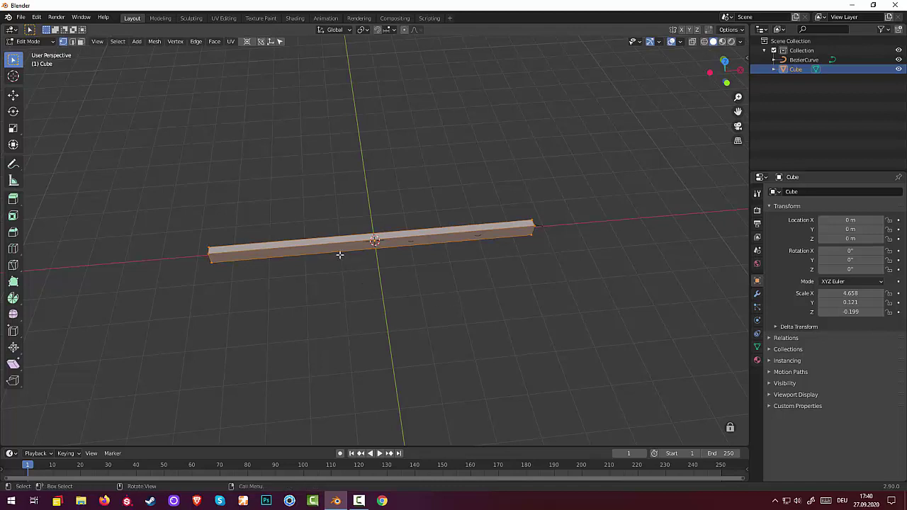
- Add 39 evenly spaced loop cuts along the bar, leaving them unslid
{"action": "key", "text": "ctrl+r"}
{"action": "scroll", "coordinate": [342, 250], "scroll_direction": "up", "scroll_amount": 1}
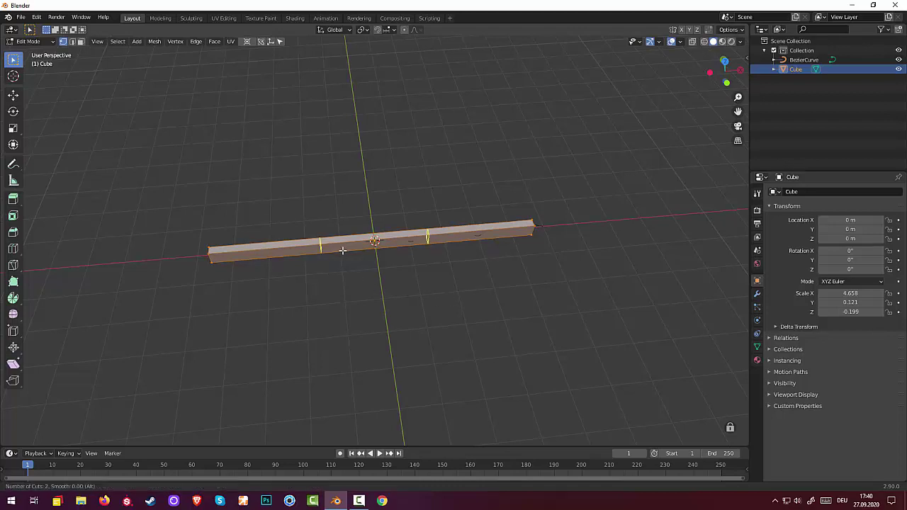
{"action": "scroll", "coordinate": [342, 250], "scroll_direction": "up", "scroll_amount": 2}
{"action": "scroll", "coordinate": [342, 250], "scroll_direction": "up", "scroll_amount": 6}
{"action": "scroll", "coordinate": [342, 250], "scroll_direction": "up", "scroll_amount": 5}
{"action": "scroll", "coordinate": [342, 250], "scroll_direction": "up", "scroll_amount": 3}
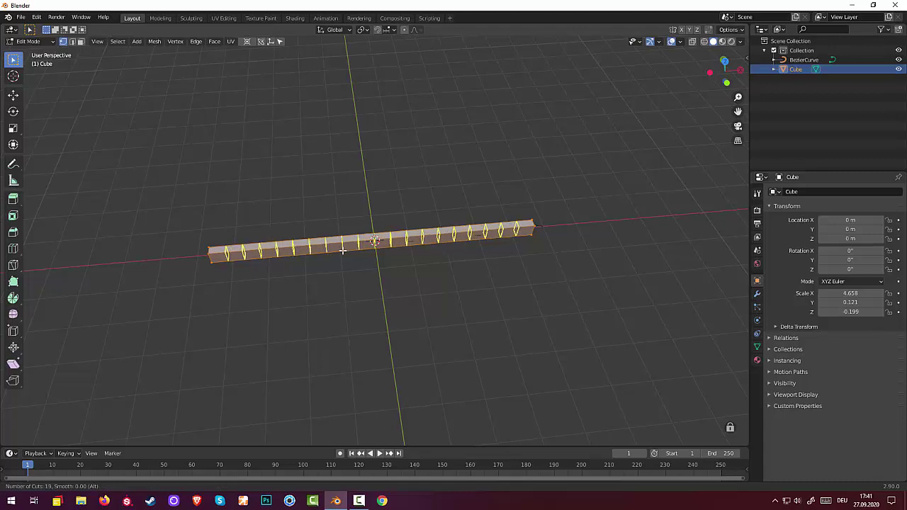
{"action": "scroll", "coordinate": [342, 250], "scroll_direction": "up", "scroll_amount": 9}
{"action": "scroll", "coordinate": [342, 250], "scroll_direction": "up", "scroll_amount": 3}
{"action": "scroll", "coordinate": [342, 250], "scroll_direction": "up", "scroll_amount": 3}
{"action": "scroll", "coordinate": [342, 250], "scroll_direction": "up", "scroll_amount": 4}
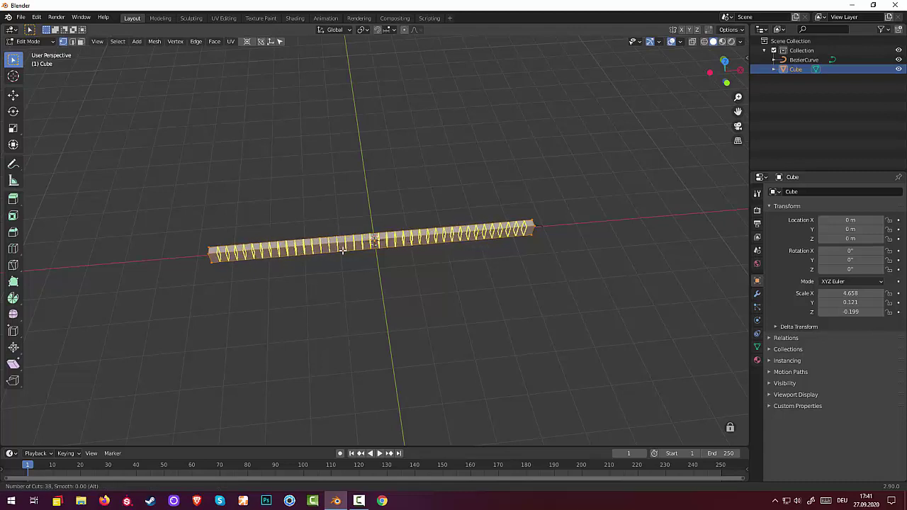
{"action": "scroll", "coordinate": [342, 250], "scroll_direction": "up", "scroll_amount": 2}
{"action": "left_click", "coordinate": [342, 250]}
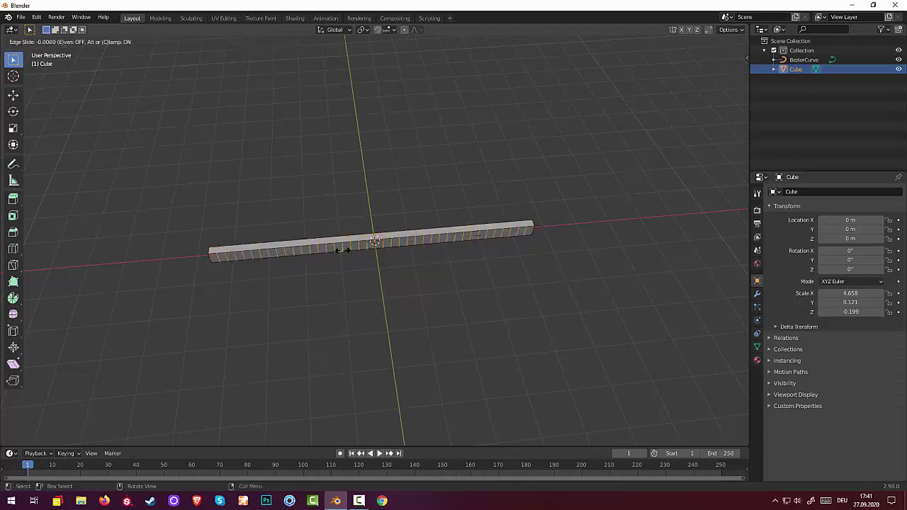
{"action": "right_click", "coordinate": [342, 250]}
- Return the bar to Object Mode
{"action": "mouse_move", "coordinate": [581, 299]}
{"action": "middle_mouse_down"}
{"action": "mouse_move", "coordinate": [587, 330]}
{"action": "mouse_move", "coordinate": [55, 66]}
{"action": "middle_mouse_up"}
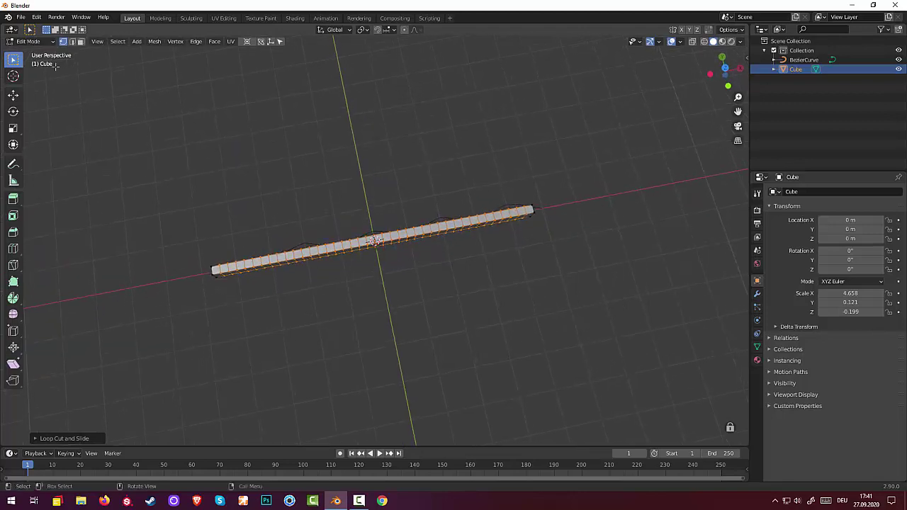
{"action": "left_click", "coordinate": [31, 41]}
{"action": "left_click", "coordinate": [29, 51]}
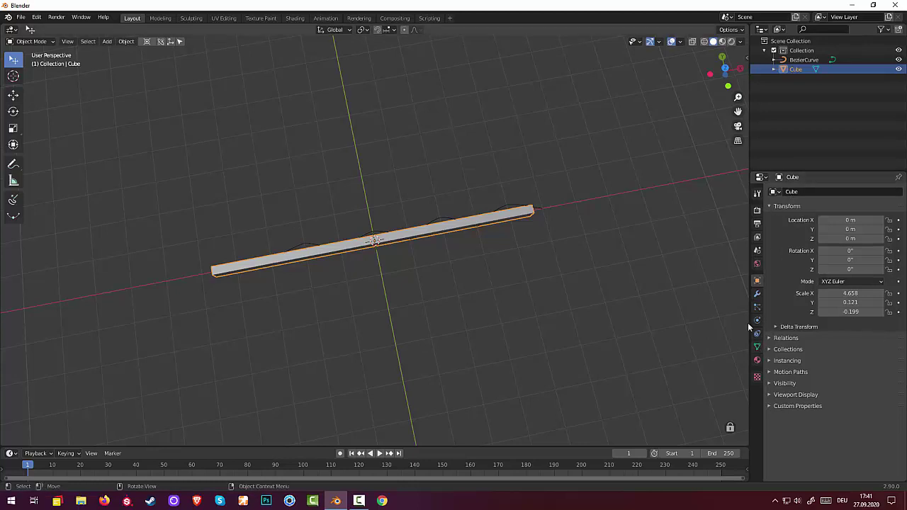
- Add a Curve modifier to the bar with BezierCurve as its curve object
{"action": "left_click", "coordinate": [757, 293]}
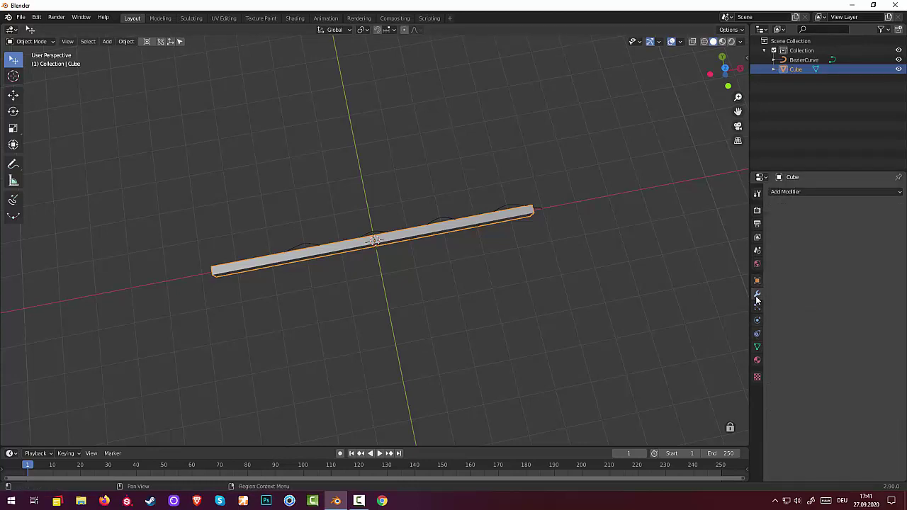
{"action": "left_click", "coordinate": [785, 194]}
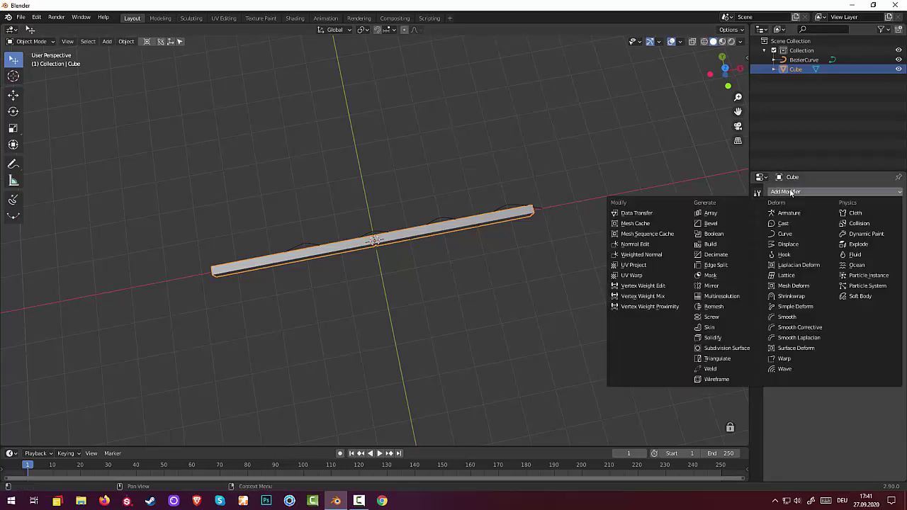
{"action": "left_click", "coordinate": [786, 237]}
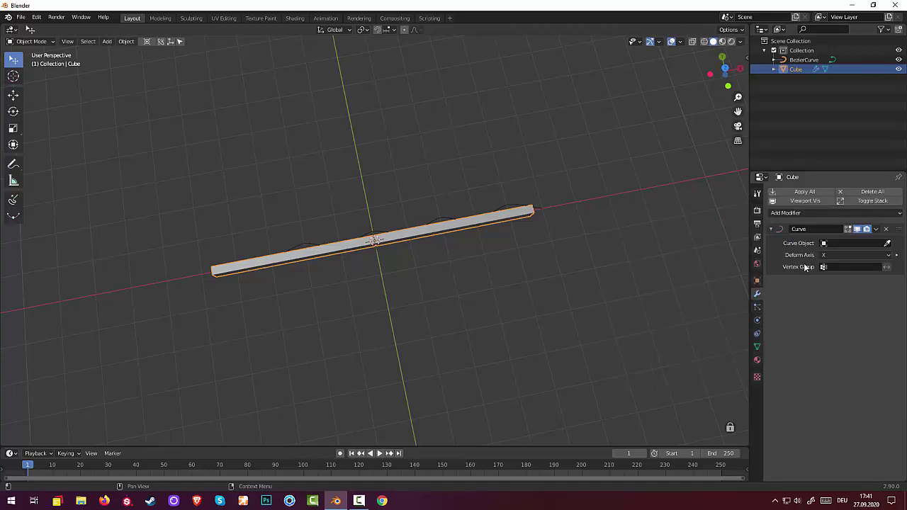
{"action": "left_click", "coordinate": [828, 243]}
{"action": "left_click", "coordinate": [813, 257]}
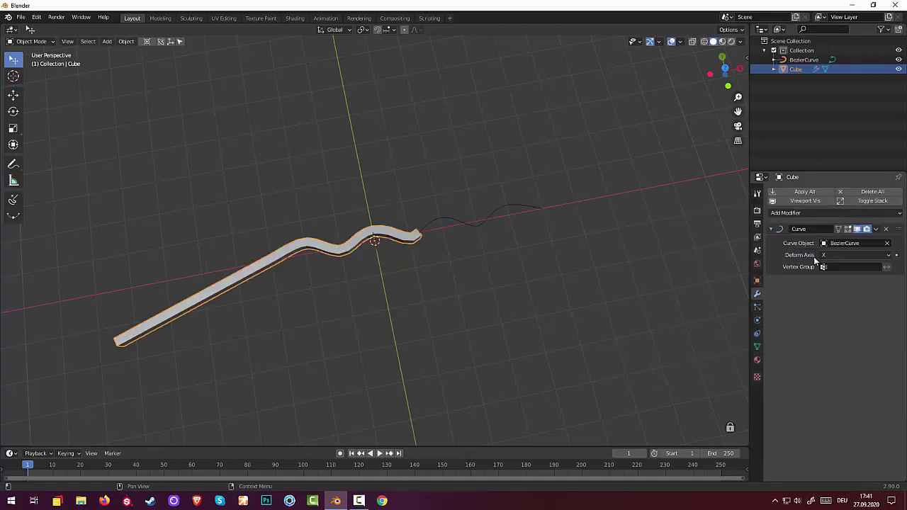
{"action": "mouse_move", "coordinate": [490, 273]}
{"action": "middle_mouse_down"}
{"action": "mouse_move", "coordinate": [467, 252]}
{"action": "mouse_move", "coordinate": [462, 222]}
{"action": "mouse_move", "coordinate": [477, 228]}
{"action": "mouse_move", "coordinate": [486, 246]}
{"action": "mouse_move", "coordinate": [478, 252]}
{"action": "middle_mouse_up"}
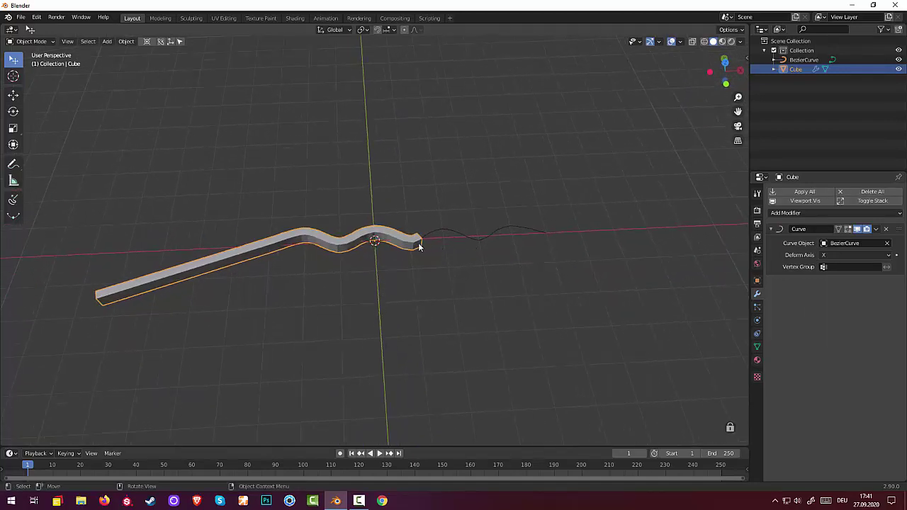
- Slide the bar along X to follow the curve, then apply the Curve modifier
{"action": "key", "text": "g"}
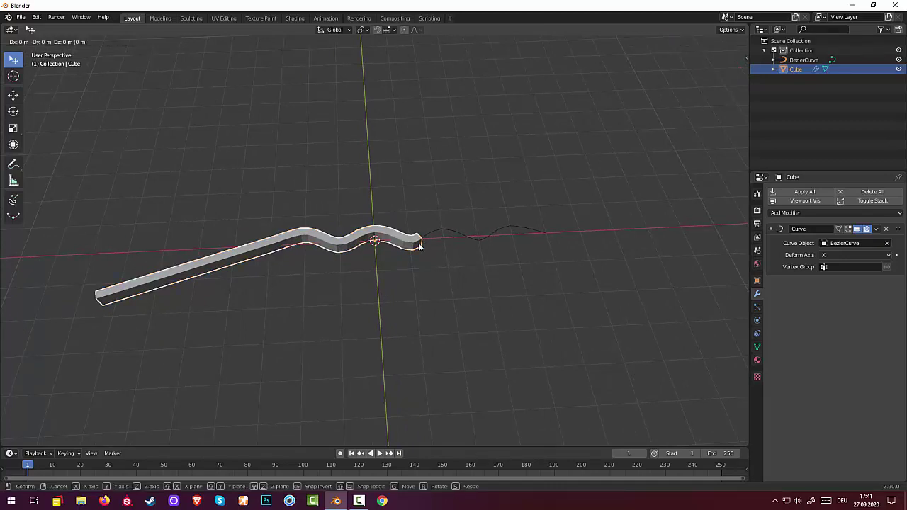
{"action": "key", "text": "x"}
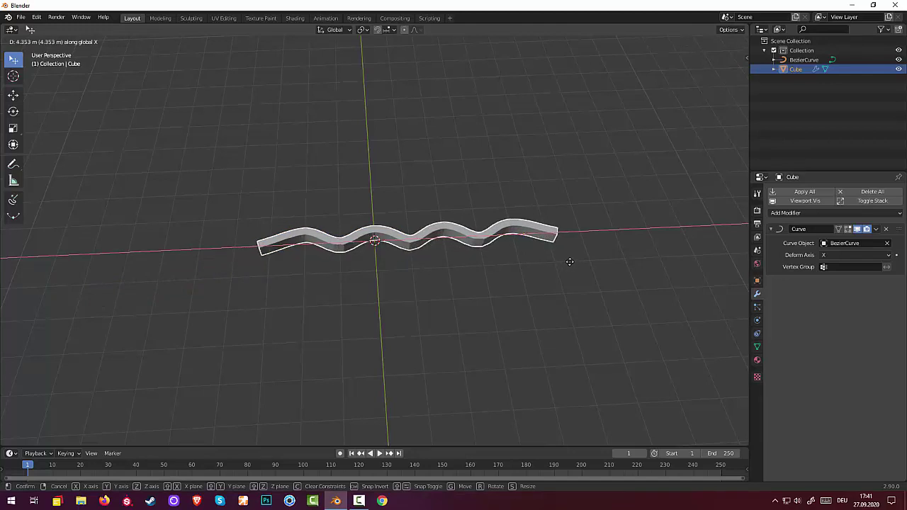
{"action": "left_click", "coordinate": [544, 273]}
{"action": "left_click", "coordinate": [542, 271]}
{"action": "mouse_move", "coordinate": [539, 272]}
{"action": "middle_mouse_down"}
{"action": "mouse_move", "coordinate": [537, 340]}
{"action": "mouse_move", "coordinate": [545, 301]}
{"action": "middle_mouse_up"}
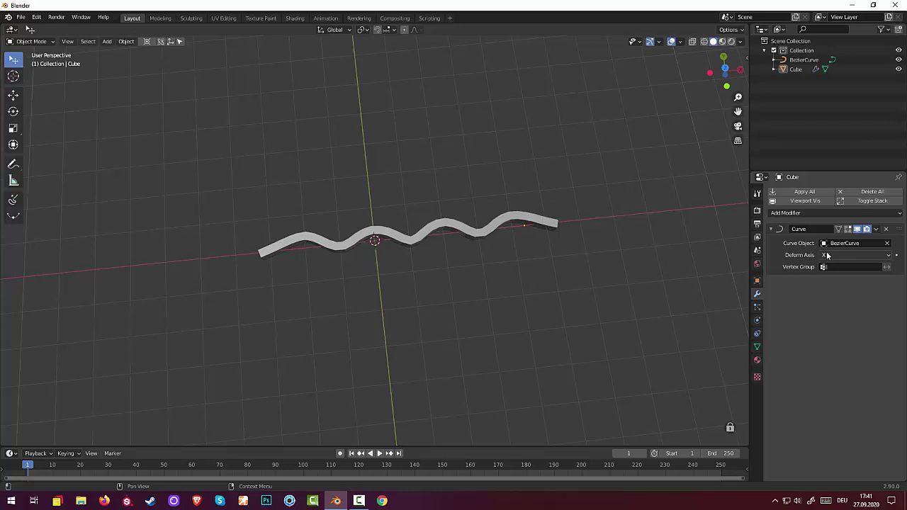
{"action": "left_click", "coordinate": [876, 228]}
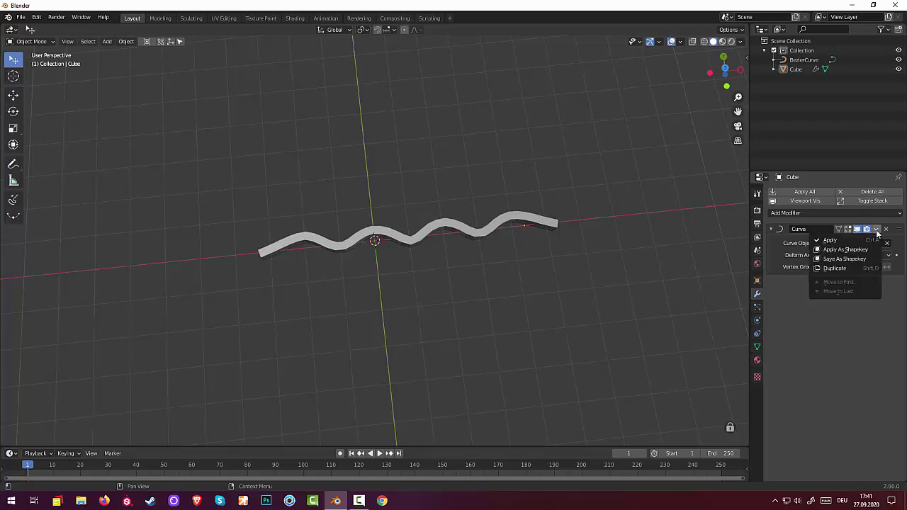
{"action": "left_click", "coordinate": [832, 240]}
- Add an Array modifier to the wavy strip with relative offset X 0 and Y 1
{"action": "left_click", "coordinate": [445, 237]}
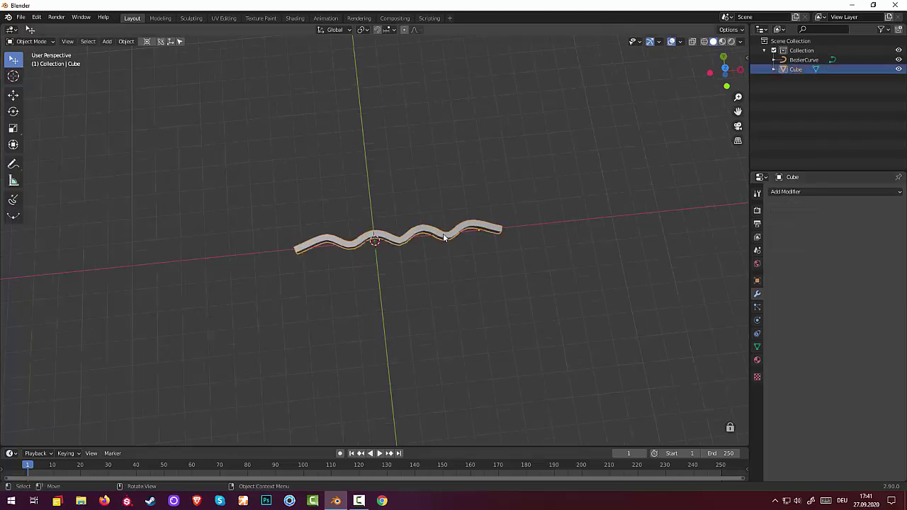
{"action": "middle_click_drag", "start_coordinate": [455, 281], "coordinate": [460, 270]}
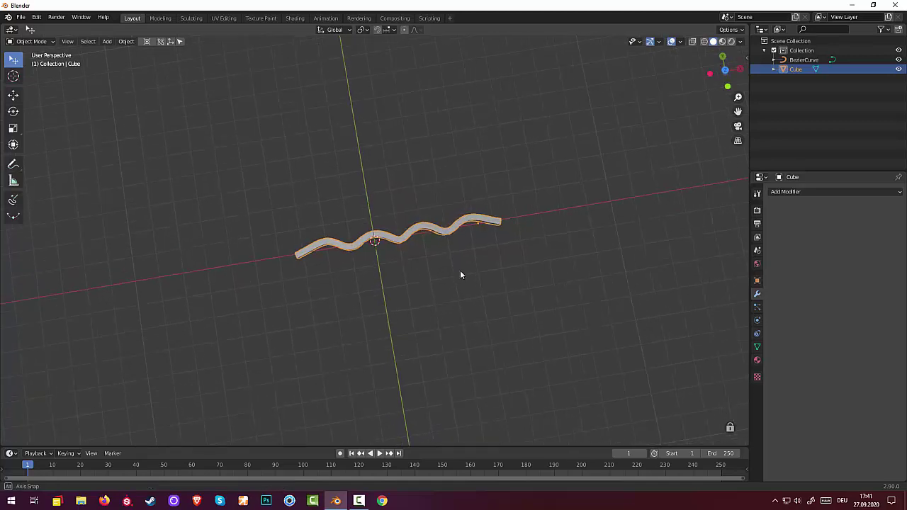
{"action": "left_click", "coordinate": [787, 192]}
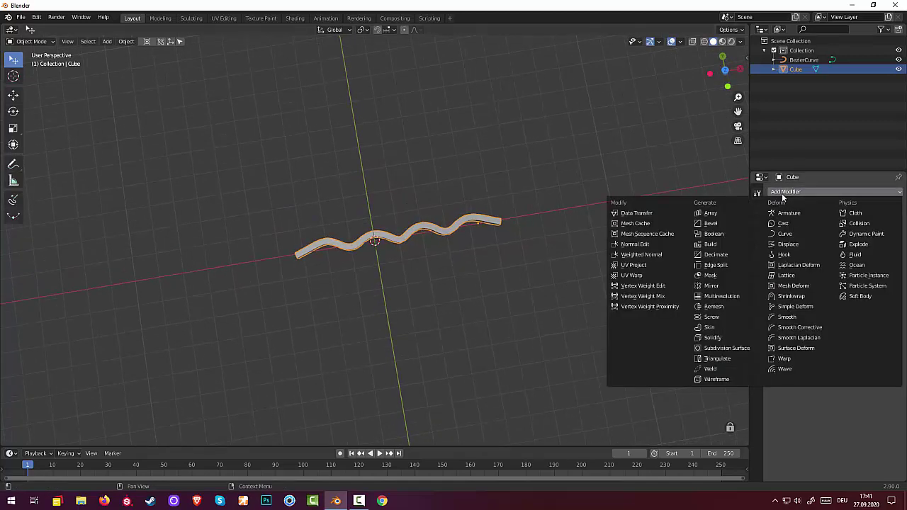
{"action": "left_click", "coordinate": [709, 216]}
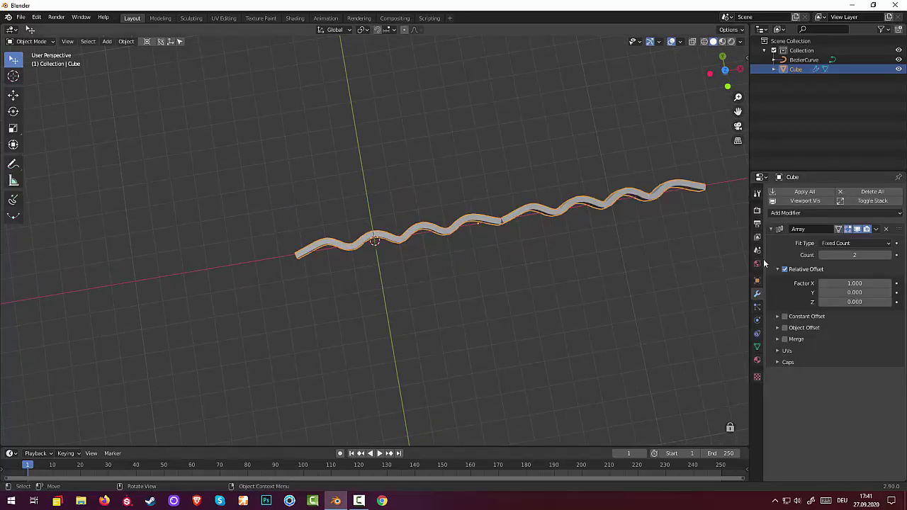
{"action": "left_click", "coordinate": [854, 284]}
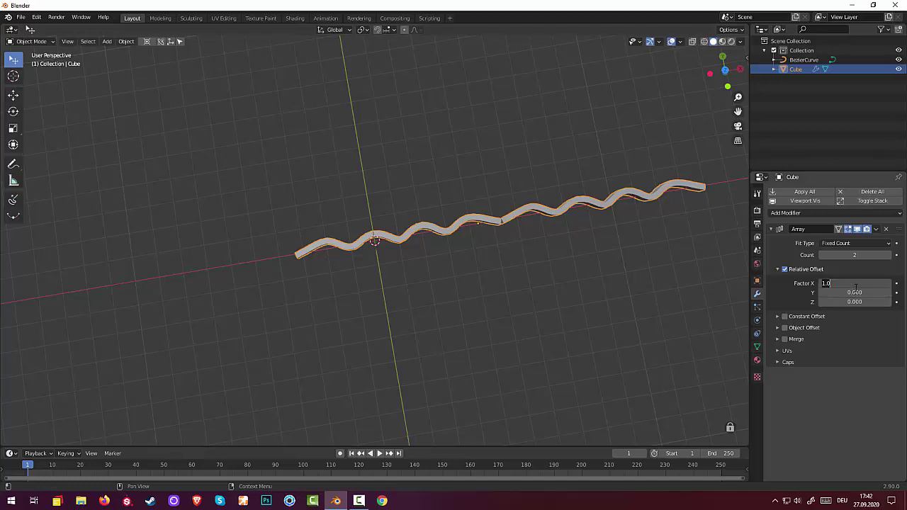
{"action": "type", "text": "0"}
{"action": "key", "text": "Return"}
{"action": "left_click", "coordinate": [863, 292]}
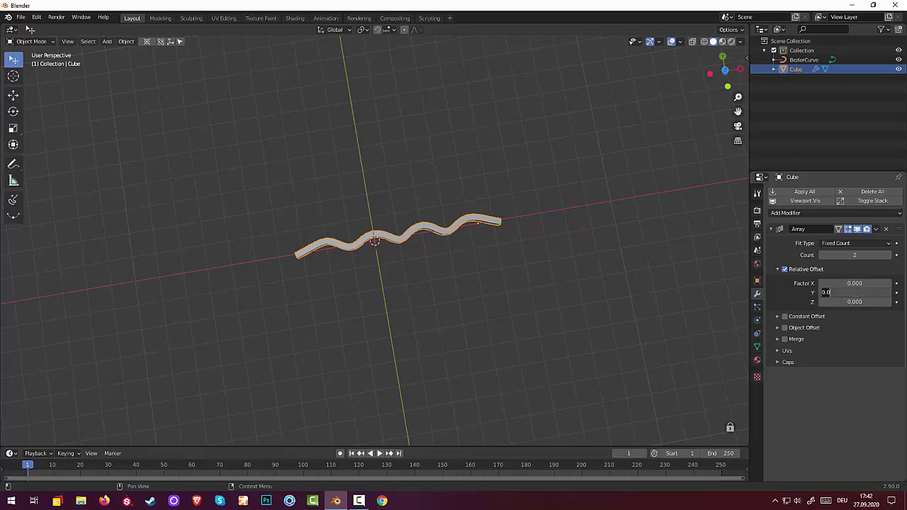
{"action": "type", "text": "1"}
{"action": "key", "text": "Return"}
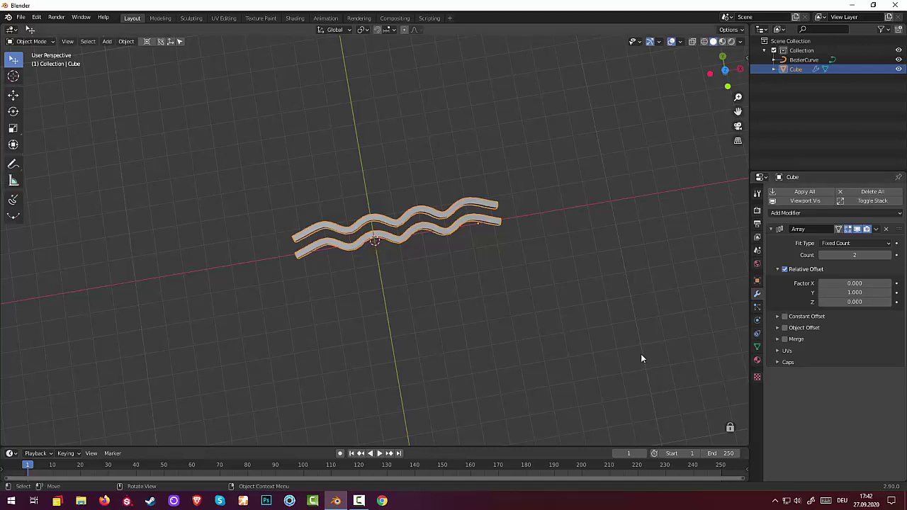
- Raise the array count to 13 and apply the Array modifier
{"action": "middle_click_drag", "start_coordinate": [640, 353], "coordinate": [561, 308]}
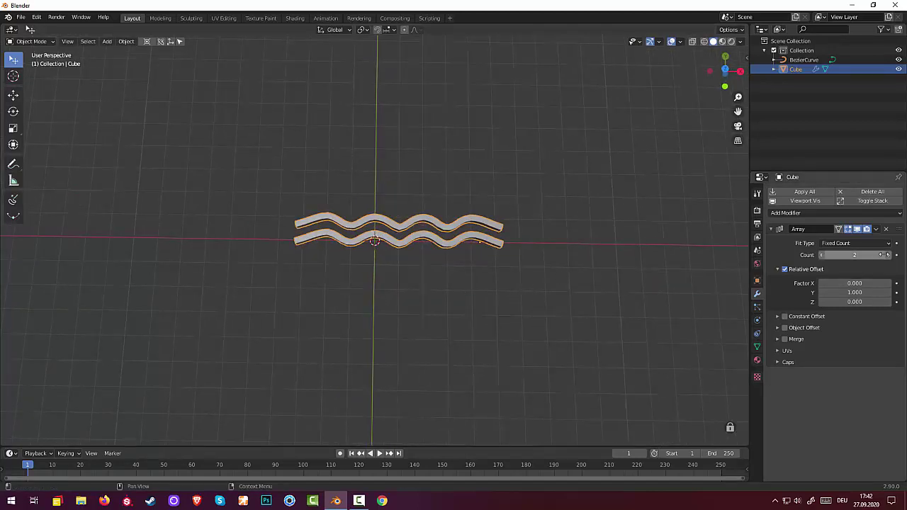
{"action": "mouse_move", "coordinate": [857, 255]}
{"action": "left_mouse_down"}
{"action": "mouse_move", "coordinate": [906, 255]}
{"action": "mouse_move", "coordinate": [864, 255]}
{"action": "left_mouse_up"}
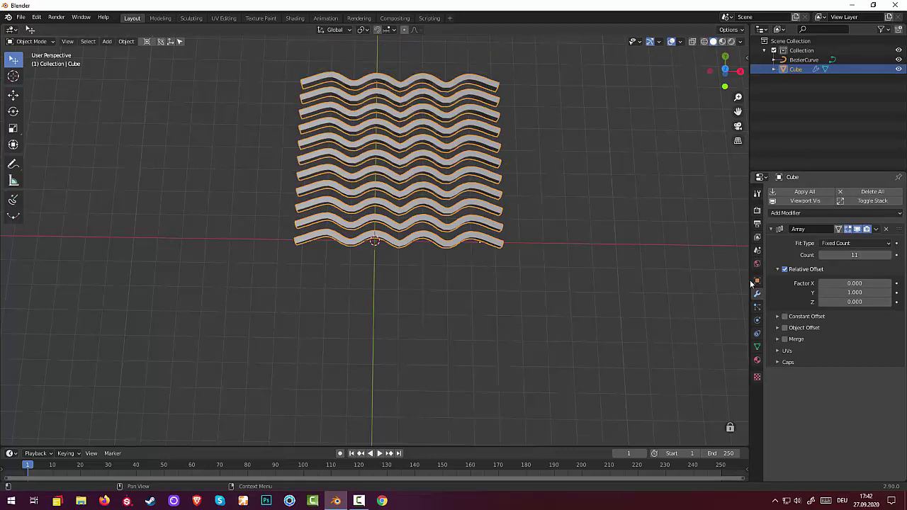
{"action": "scroll", "coordinate": [680, 291], "scroll_direction": "down", "scroll_amount": 3}
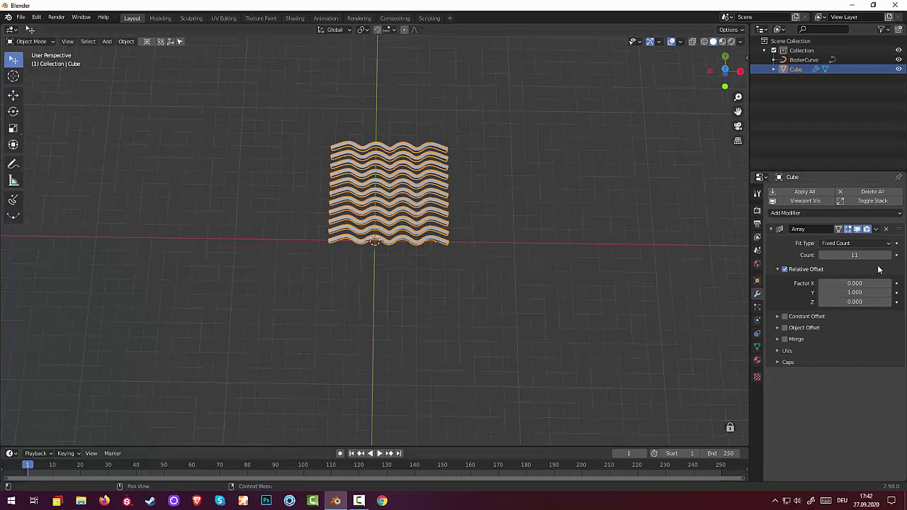
{"action": "left_click_drag", "start_coordinate": [878, 255], "coordinate": [892, 255]}
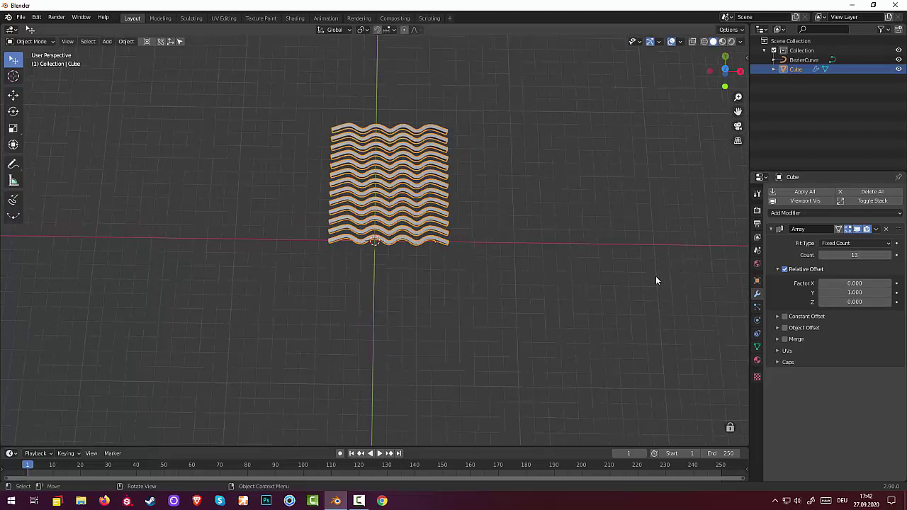
{"action": "left_click", "coordinate": [617, 289]}
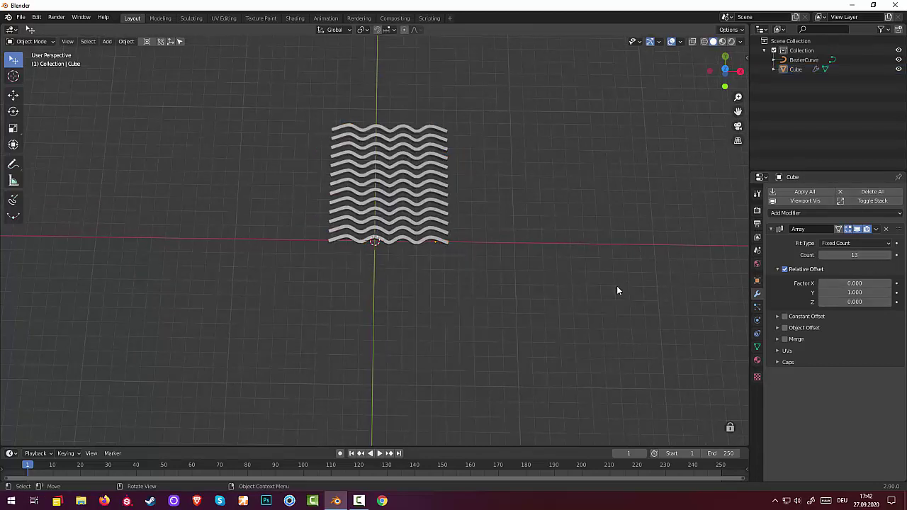
{"action": "mouse_move", "coordinate": [593, 260]}
{"action": "middle_mouse_down"}
{"action": "mouse_move", "coordinate": [613, 173]}
{"action": "mouse_move", "coordinate": [613, 205]}
{"action": "mouse_move", "coordinate": [586, 280]}
{"action": "mouse_move", "coordinate": [593, 265]}
{"action": "middle_mouse_up"}
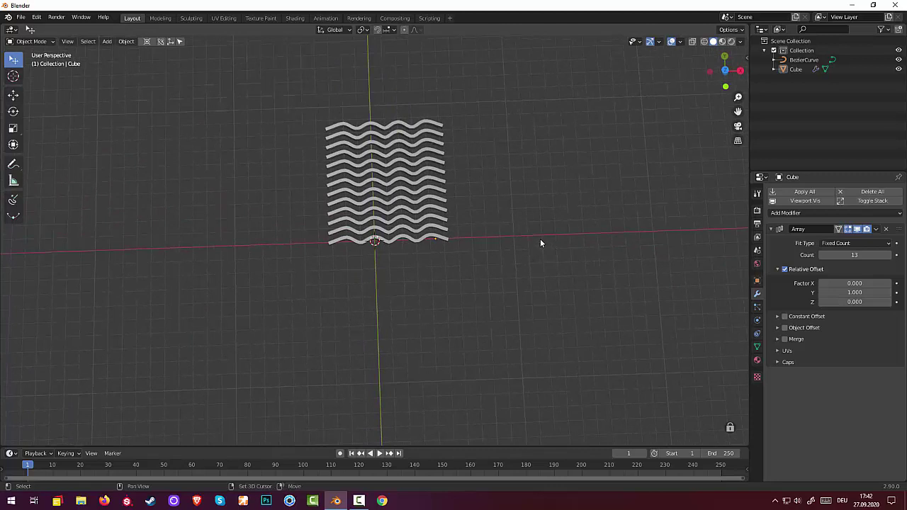
{"action": "left_click", "coordinate": [876, 229]}
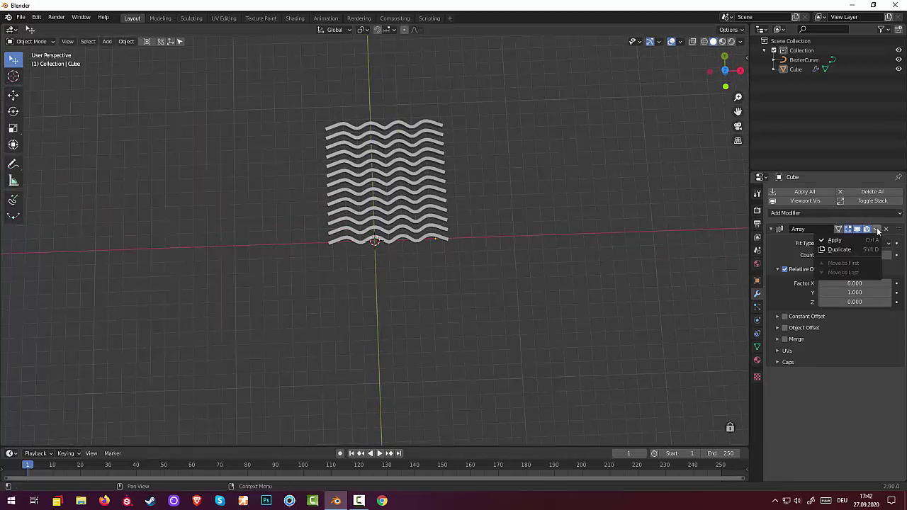
{"action": "left_click", "coordinate": [834, 242]}
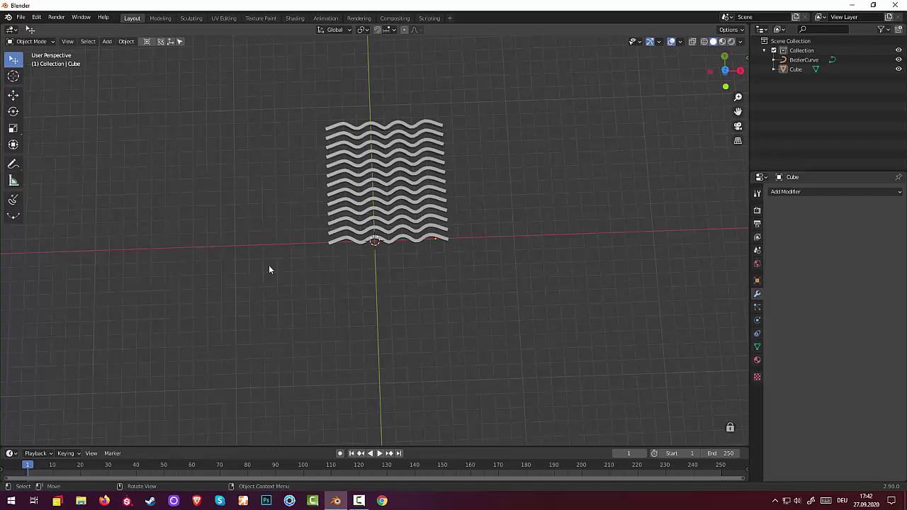
- Add a Mesh > Cube object (Cube.001) at the origin
{"action": "key", "text": "shift+a"}
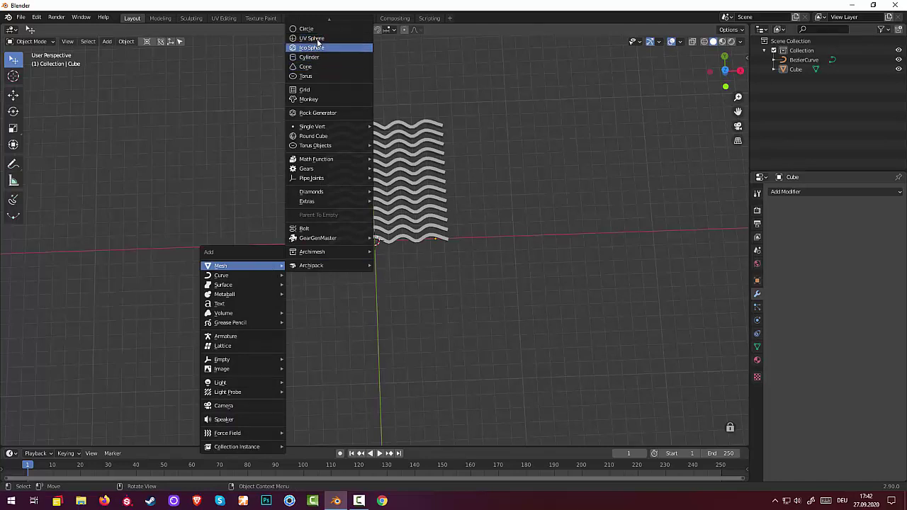
{"action": "scroll", "coordinate": [318, 35], "scroll_direction": "up", "scroll_amount": 2}
{"action": "scroll", "coordinate": [318, 34], "scroll_direction": "up", "scroll_amount": 1}
{"action": "scroll", "coordinate": [318, 34], "scroll_direction": "down", "scroll_amount": 1}
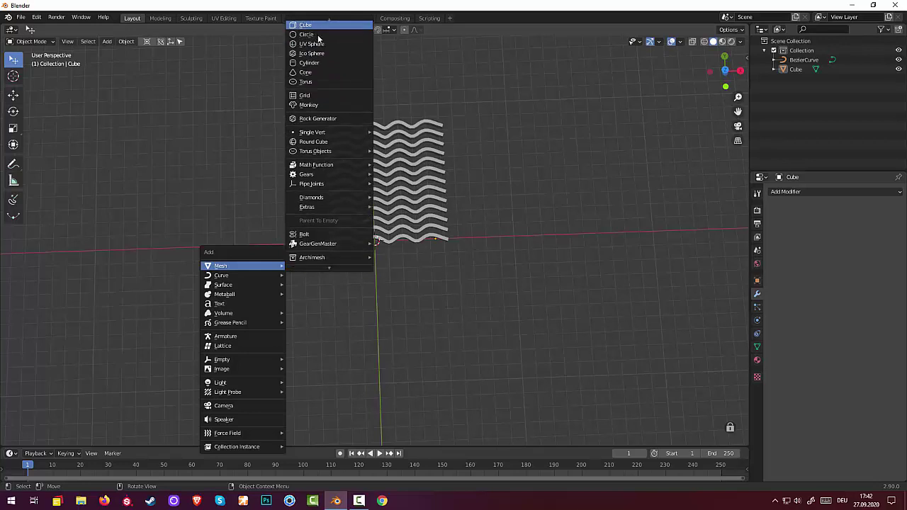
{"action": "scroll", "coordinate": [309, 35], "scroll_direction": "up", "scroll_amount": 1}
{"action": "left_click", "coordinate": [308, 34]}
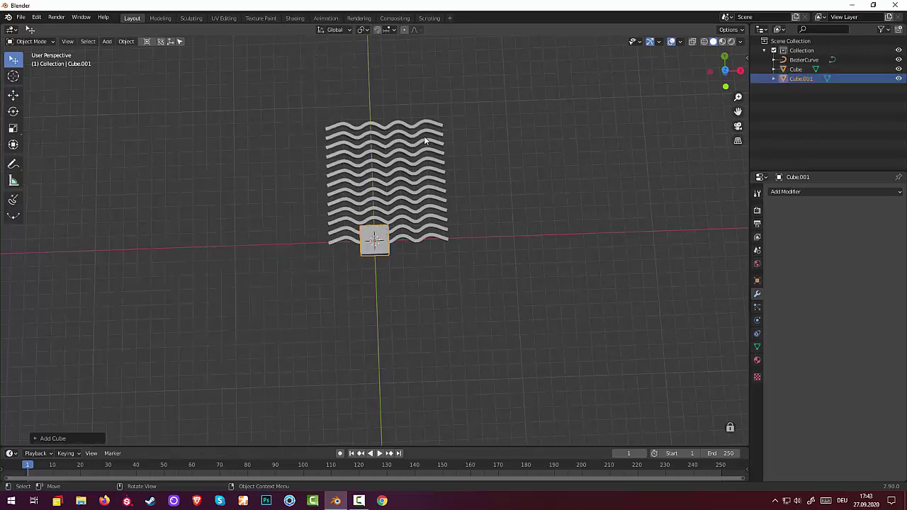
- Move the wavy strips so Cube.001 sits at their centre, then select Cube.001
{"action": "left_click", "coordinate": [420, 183]}
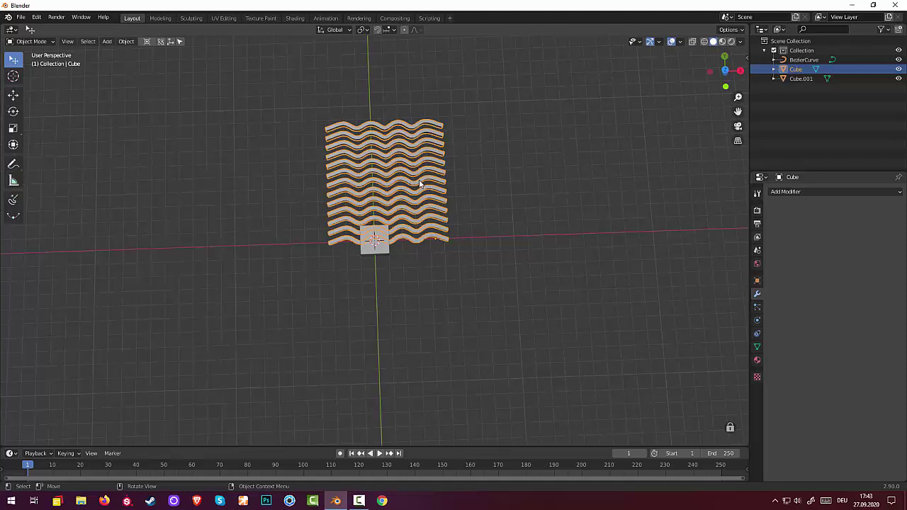
{"action": "key", "text": "g"}
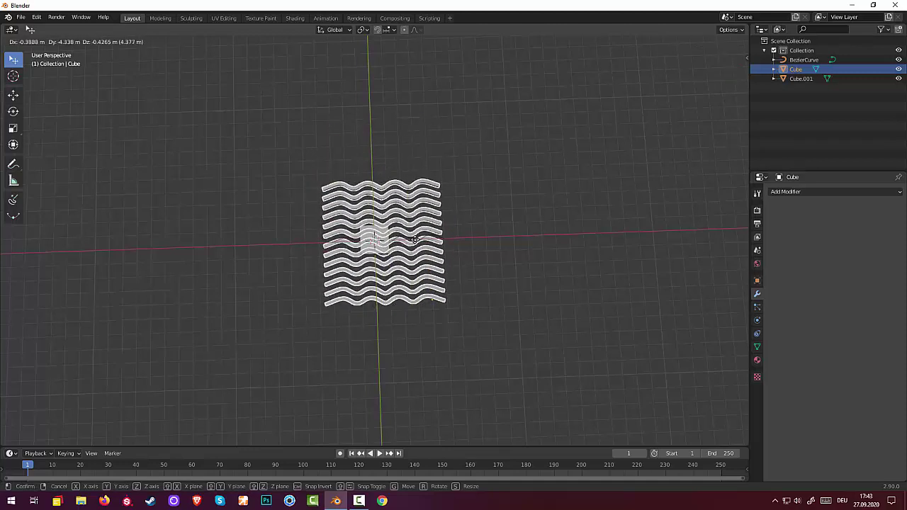
{"action": "left_click", "coordinate": [410, 237]}
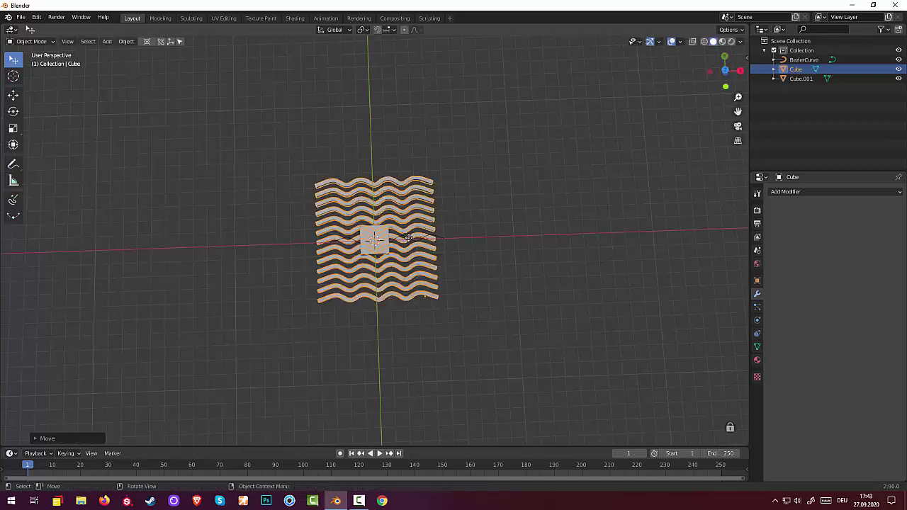
{"action": "left_click", "coordinate": [382, 236]}
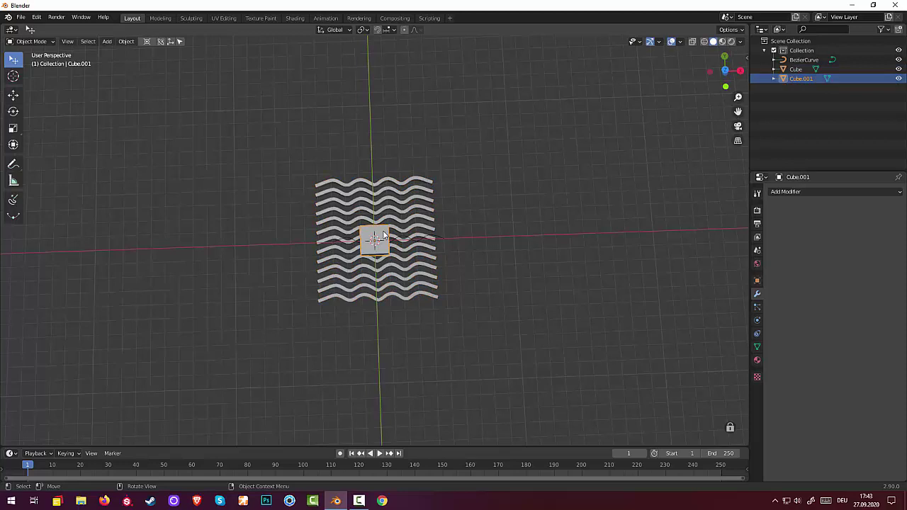
- Scale Cube.001 up in wireframe top view until it covers the wavy strips
{"action": "key", "text": "s"}
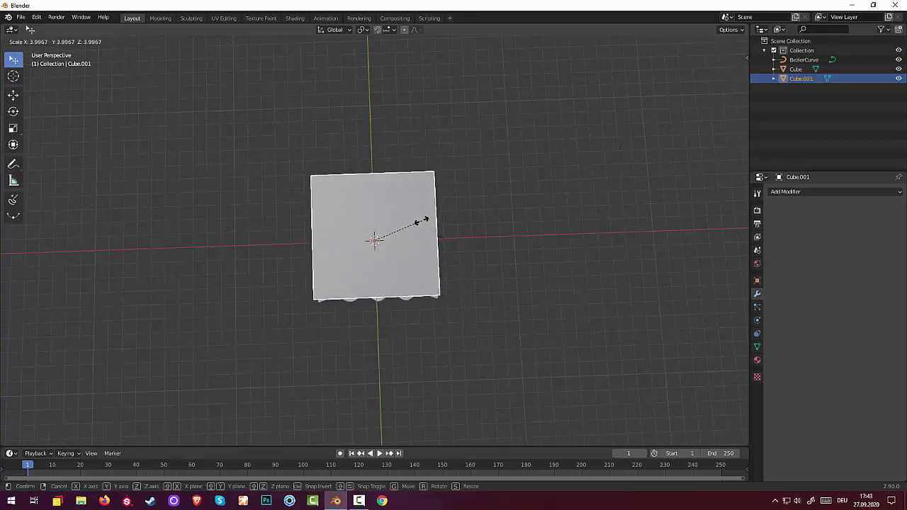
{"action": "left_click", "coordinate": [427, 218]}
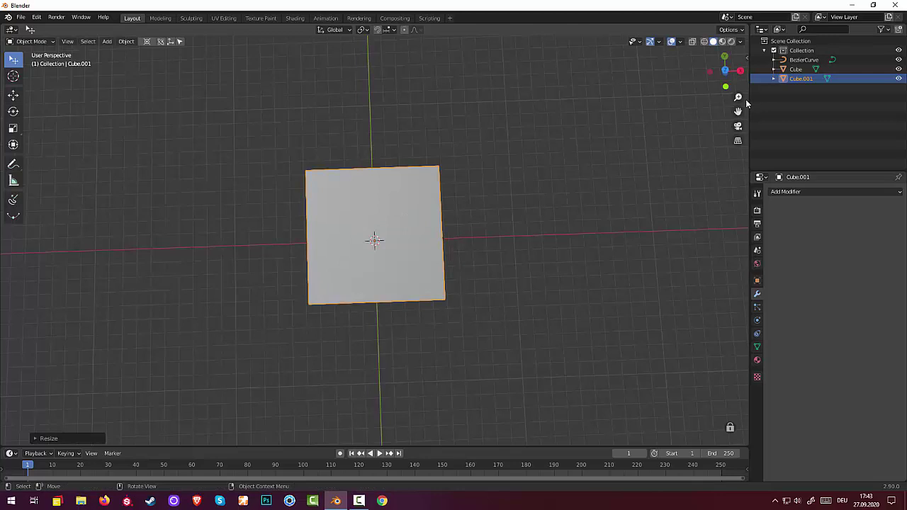
{"action": "left_click", "coordinate": [703, 41]}
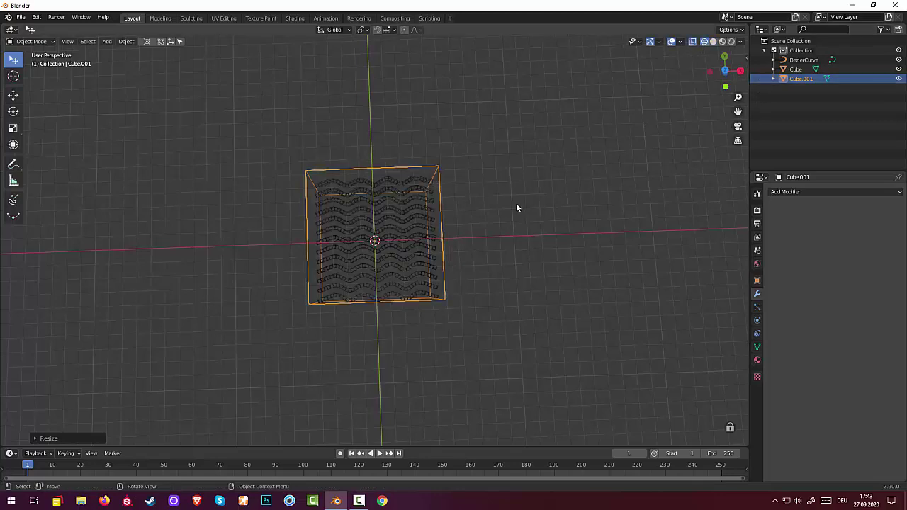
{"action": "key", "text": "KP_7"}
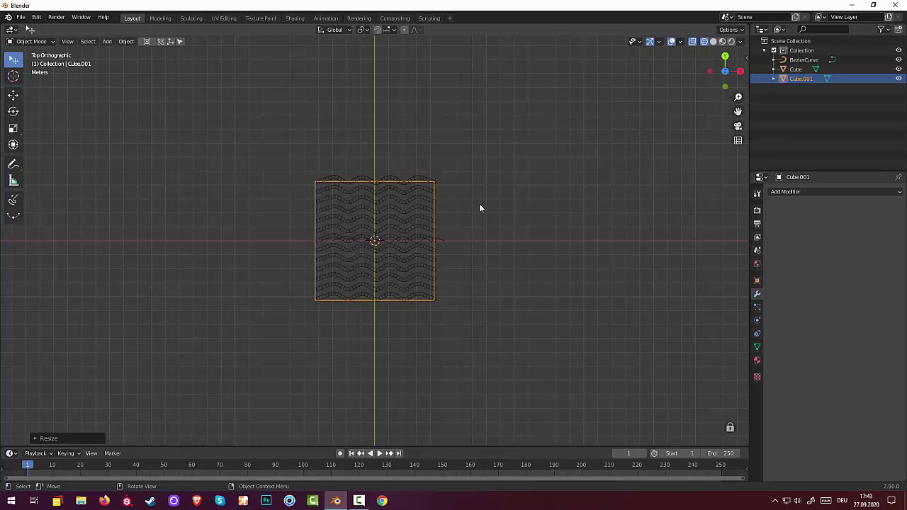
{"action": "key", "text": "s"}
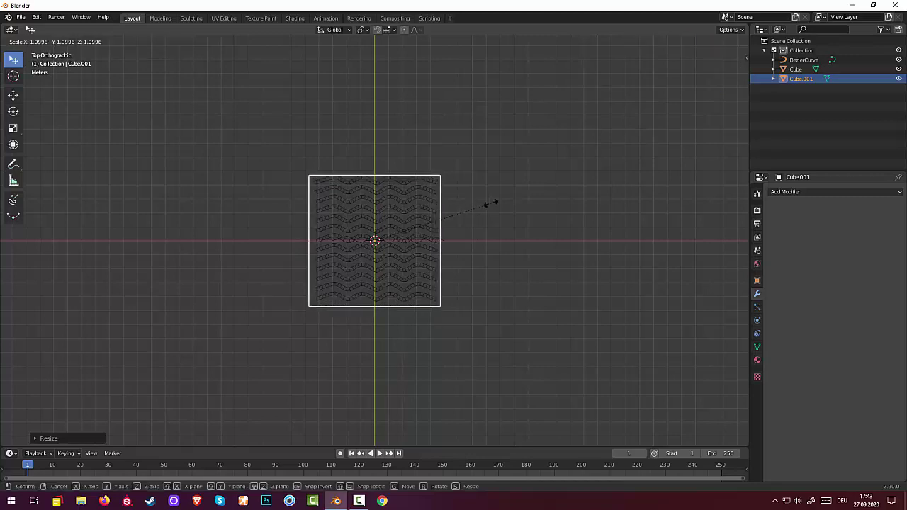
{"action": "left_click", "coordinate": [492, 203]}
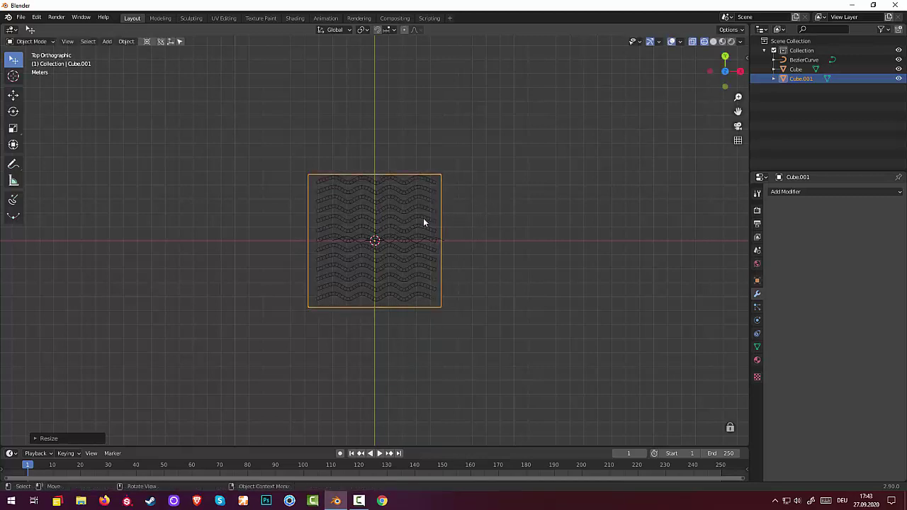
- Recentre the strips inside the cube outline, refit the cube, and restore solid shading
{"action": "left_click", "coordinate": [415, 192]}
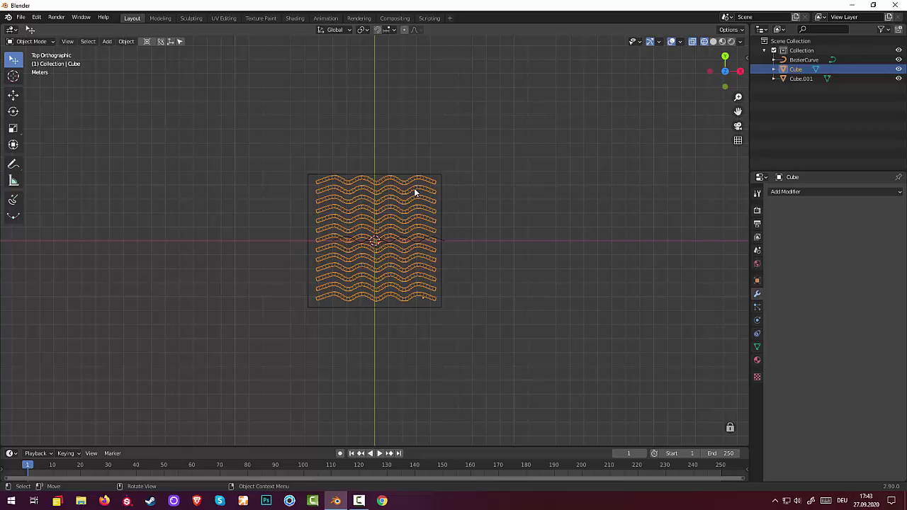
{"action": "key", "text": "g"}
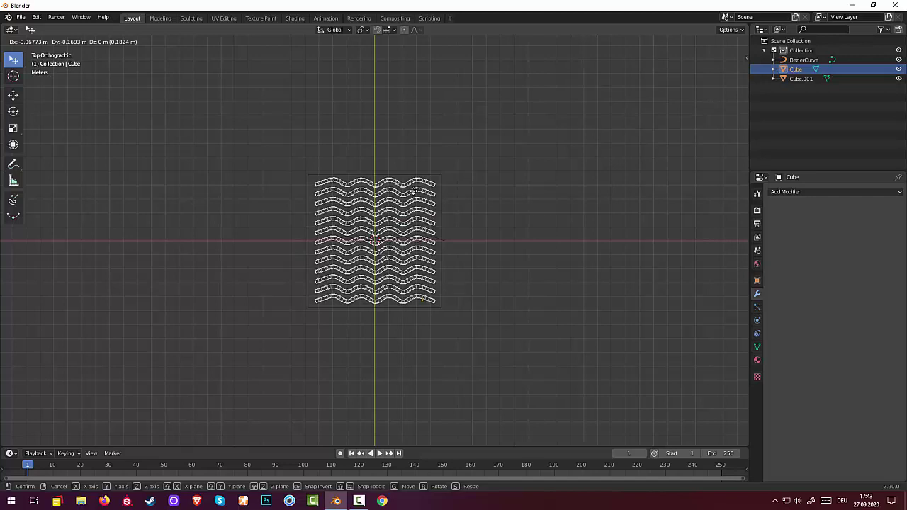
{"action": "left_click", "coordinate": [414, 190]}
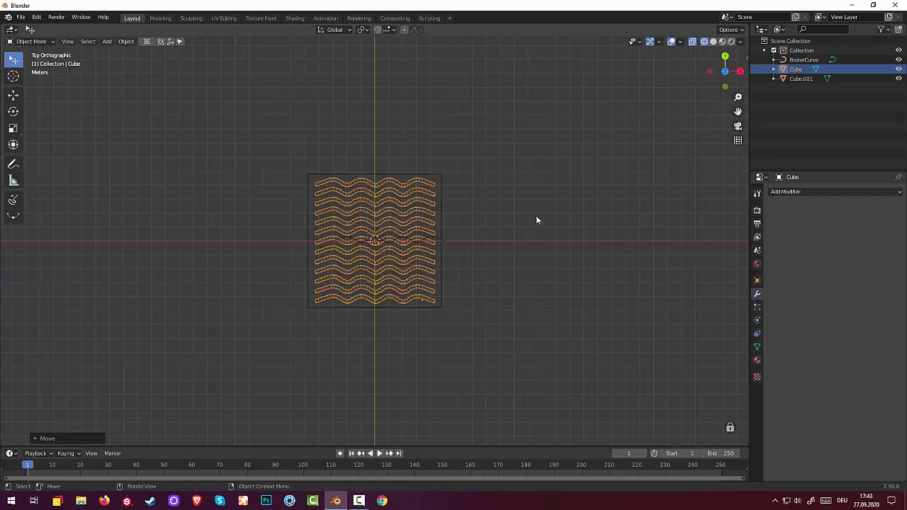
{"action": "left_click", "coordinate": [440, 241]}
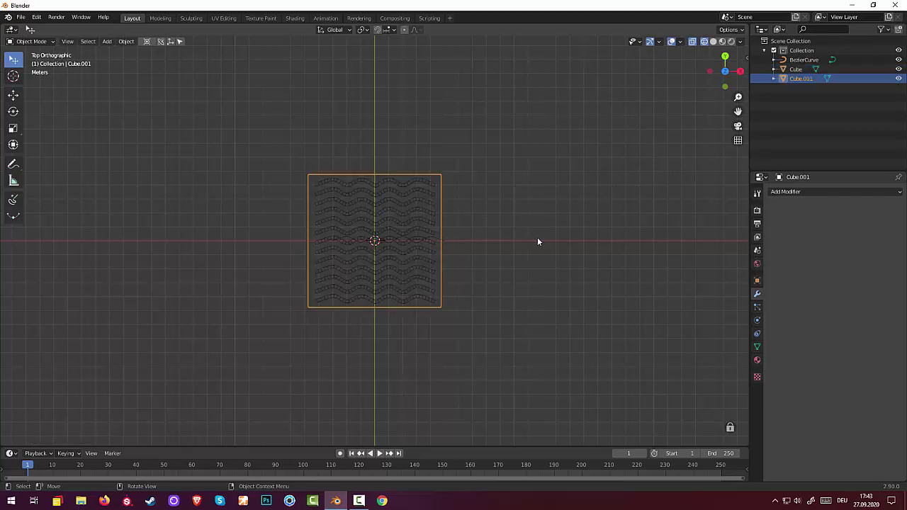
{"action": "key", "text": "s"}
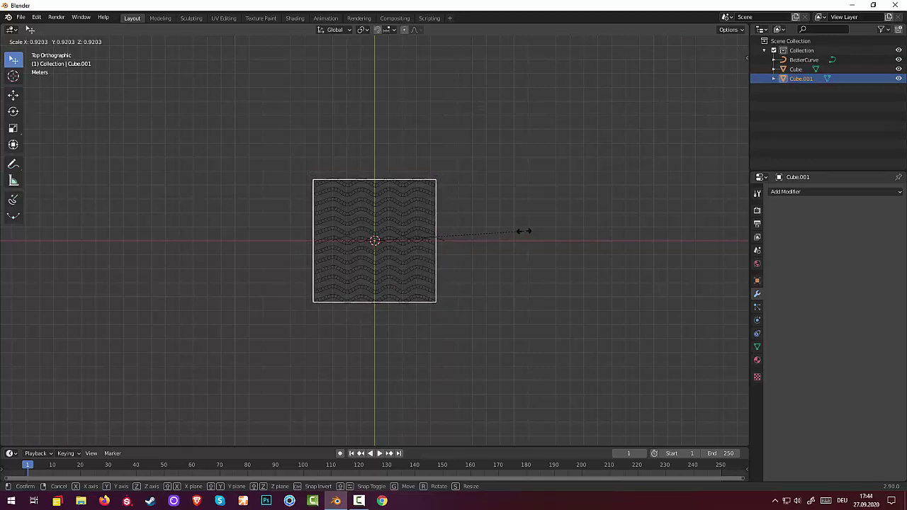
{"action": "left_click", "coordinate": [525, 231]}
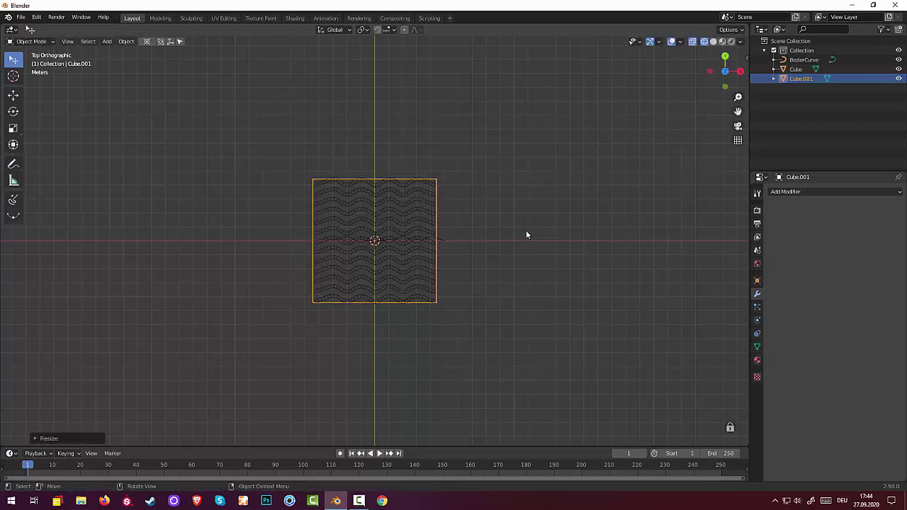
{"action": "right_click", "coordinate": [525, 231]}
{"action": "left_click", "coordinate": [694, 43]}
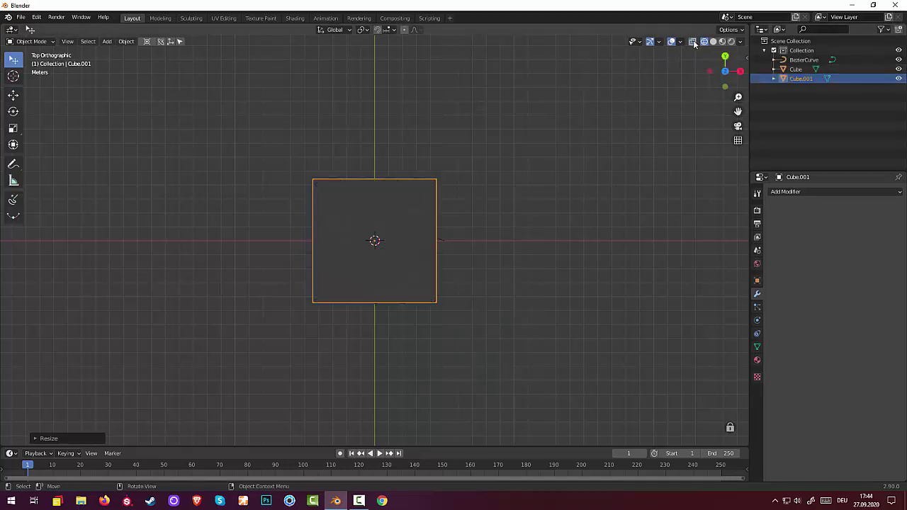
{"action": "left_click", "coordinate": [713, 43]}
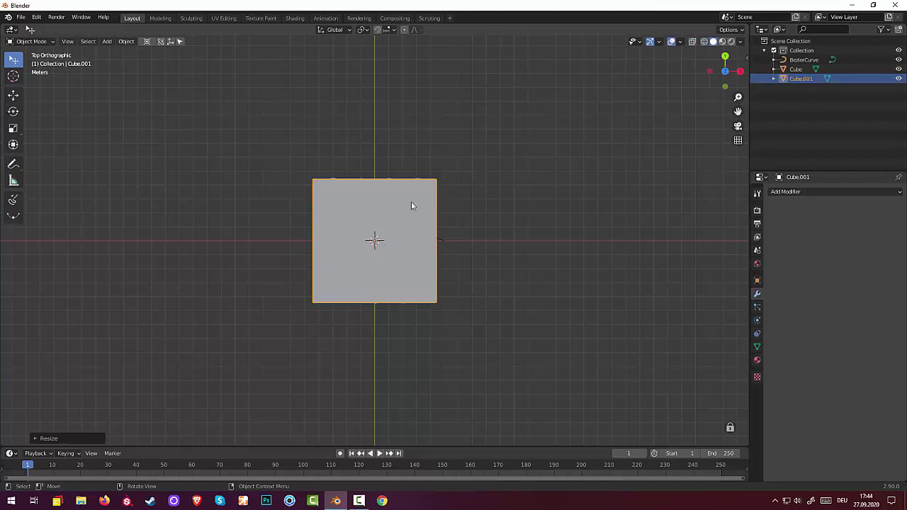
- Enter Edit Mode on Cube.001 and select its two top corner vertices in top view
{"action": "left_click", "coordinate": [32, 41]}
{"action": "left_click", "coordinate": [29, 62]}
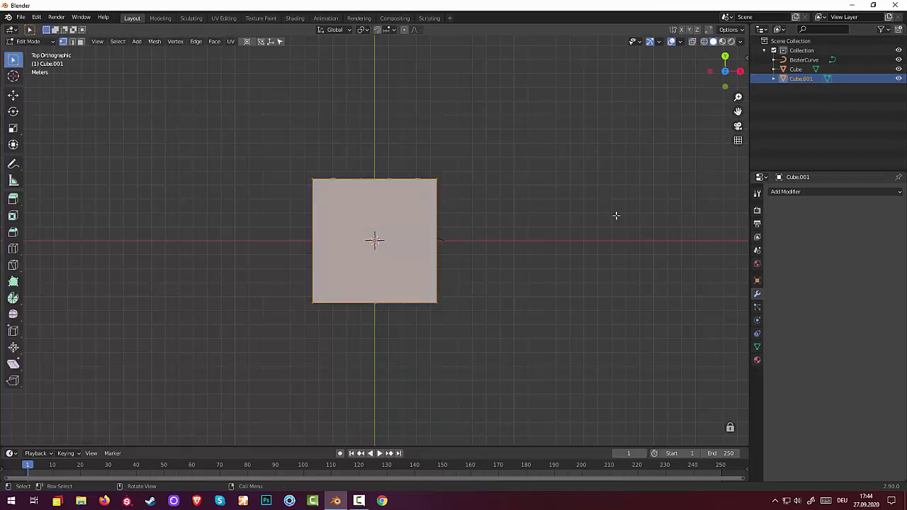
{"action": "left_click", "coordinate": [312, 178]}
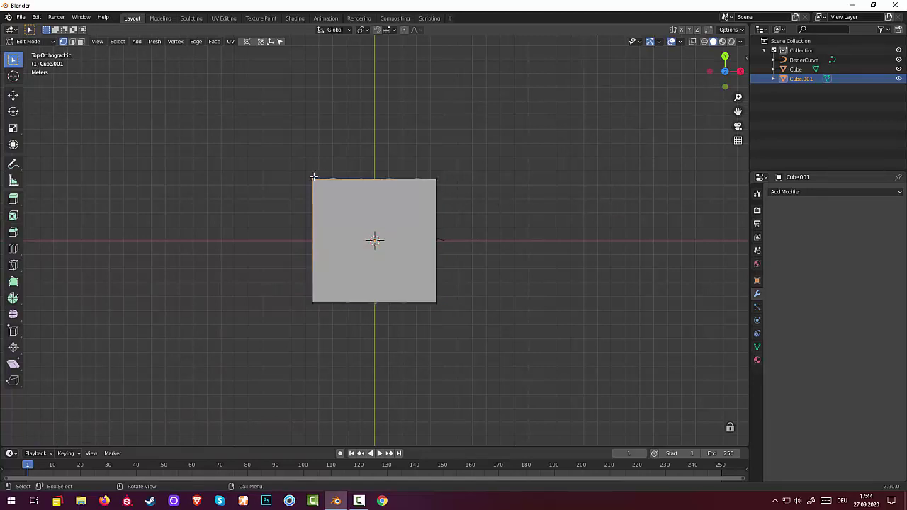
{"action": "left_click", "coordinate": [428, 182], "text": "shift"}
{"action": "mouse_move", "coordinate": [435, 164]}
{"action": "middle_mouse_down"}
{"action": "mouse_move", "coordinate": [434, 192]}
{"action": "mouse_move", "coordinate": [439, 146]}
{"action": "middle_mouse_up"}
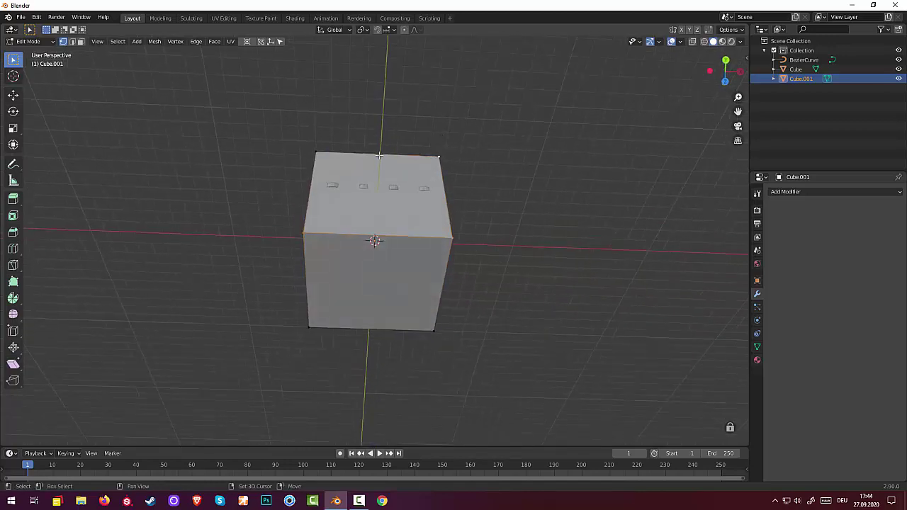
{"action": "middle_click_drag", "start_coordinate": [317, 152], "coordinate": [494, 113]}
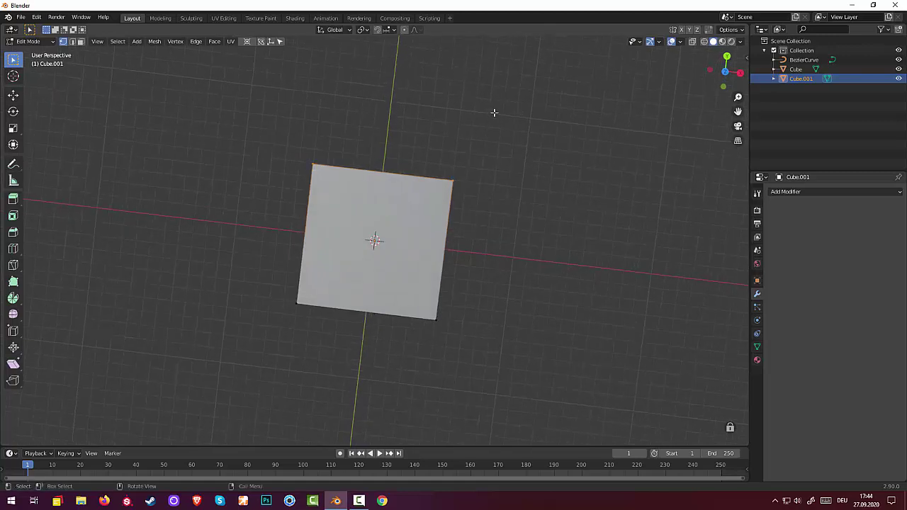
{"action": "key", "text": "KP_7"}
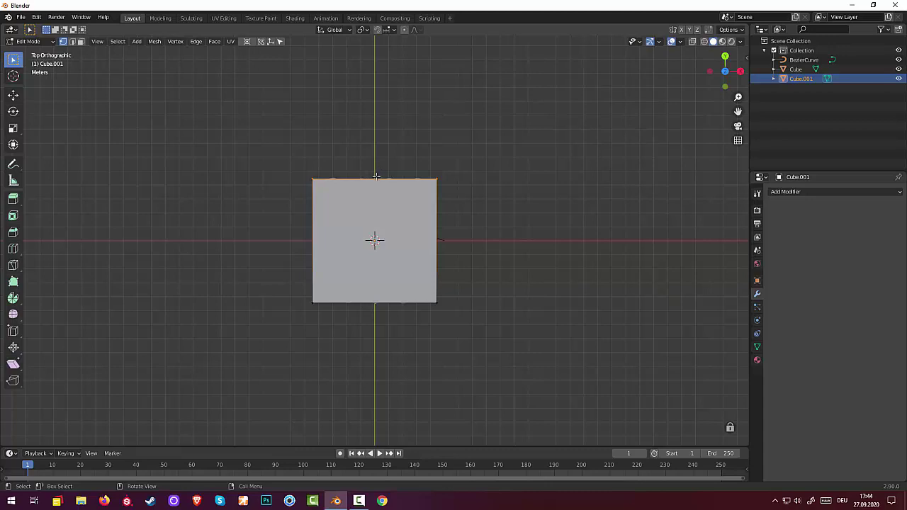
{"action": "left_click", "coordinate": [376, 176], "text": "ctrl"}
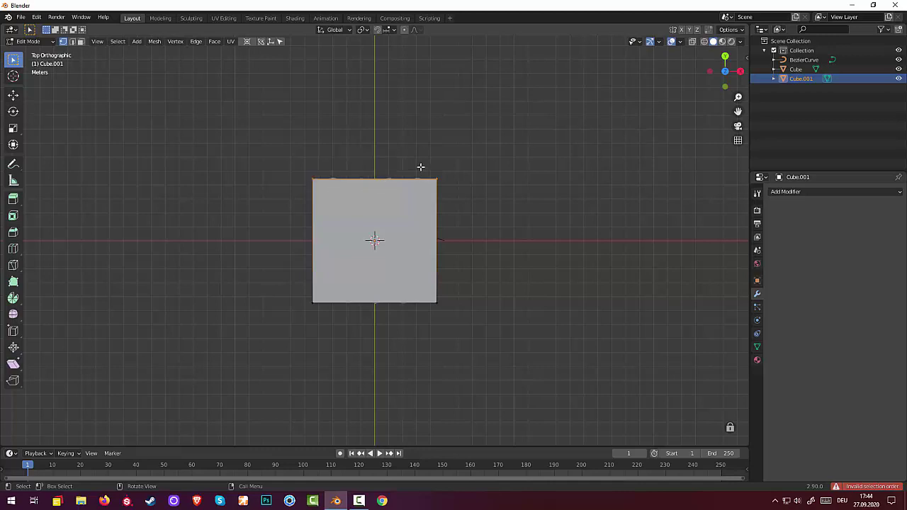
- Move the top edge 0.3048 m along Y, deselect all, and open the sidebar
{"action": "key", "text": "g"}
{"action": "key", "text": "y"}
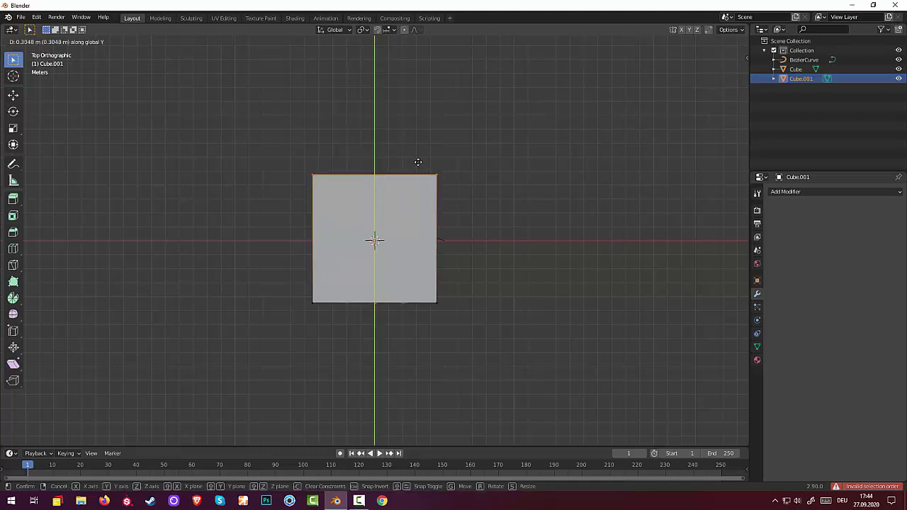
{"action": "left_click", "coordinate": [417, 165]}
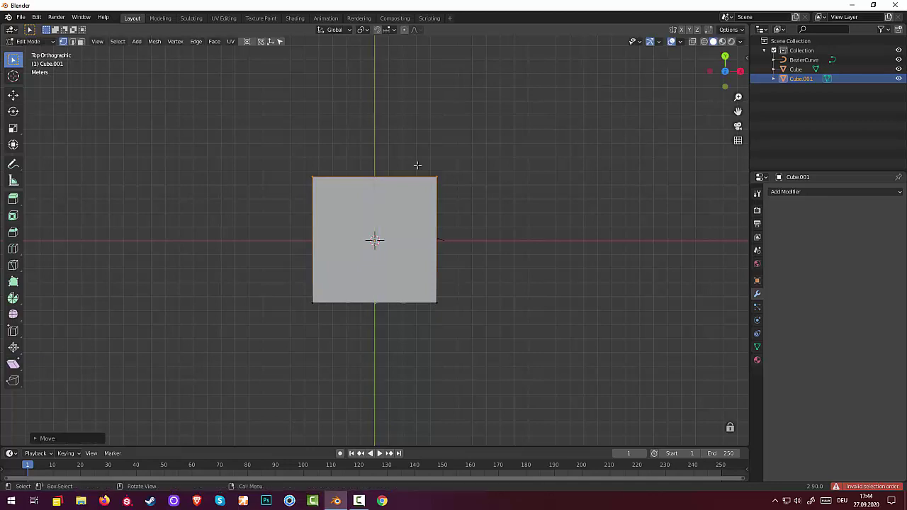
{"action": "key", "text": "alt+a"}
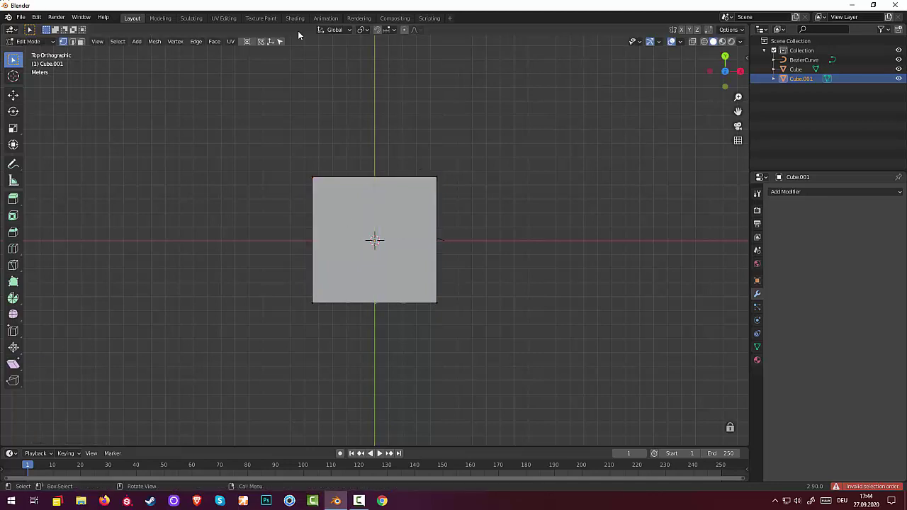
{"action": "left_click", "coordinate": [747, 60]}
{"action": "left_click", "coordinate": [694, 215]}
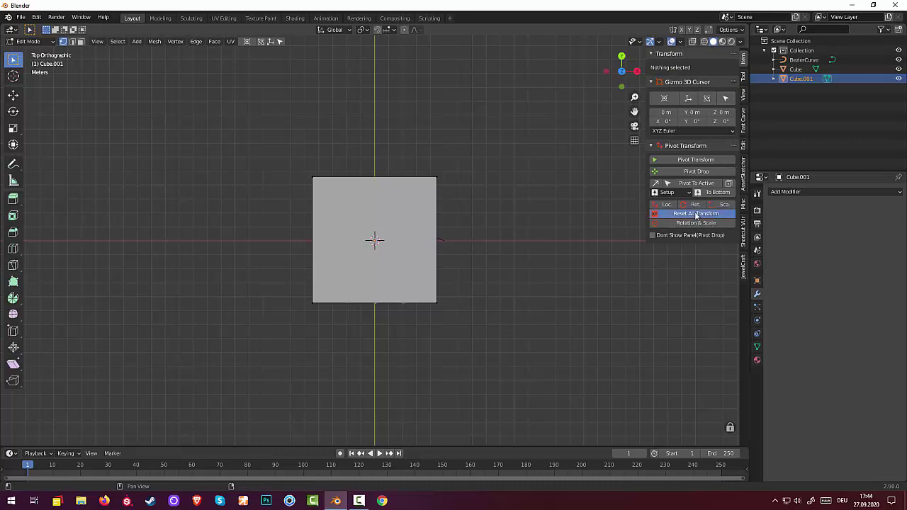
- Toggle Cube.001 to Object Mode and back to Edit Mode, then select its top face in Face mode
{"action": "left_click", "coordinate": [35, 42]}
{"action": "left_click", "coordinate": [29, 52]}
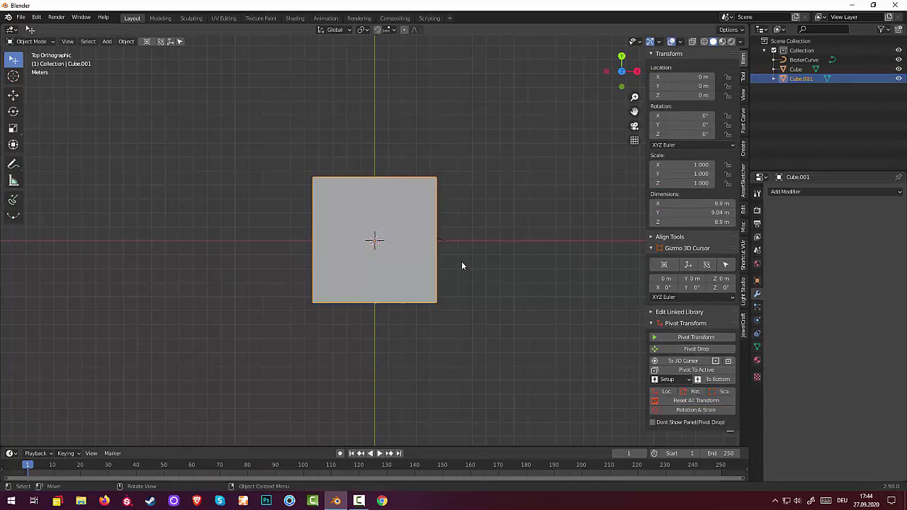
{"action": "key", "text": "i"}
{"action": "key", "text": "i"}
{"action": "left_click", "coordinate": [31, 41]}
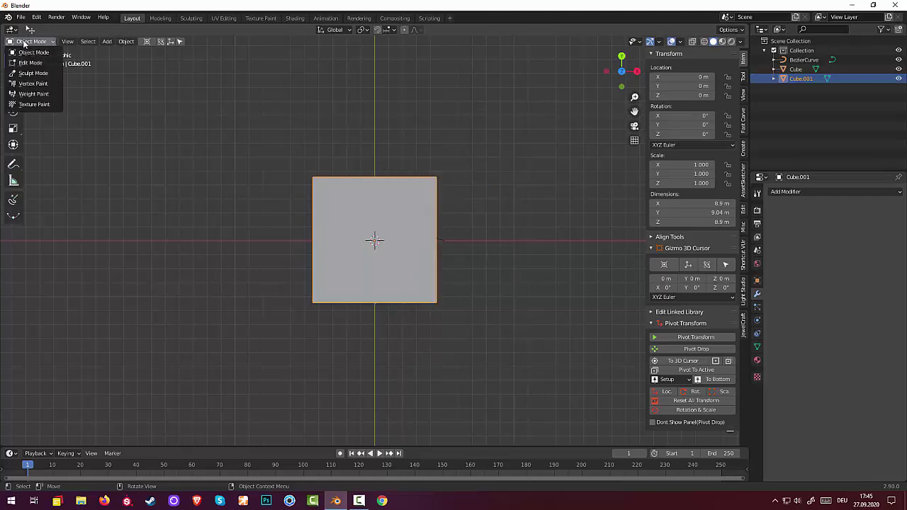
{"action": "left_click", "coordinate": [30, 63]}
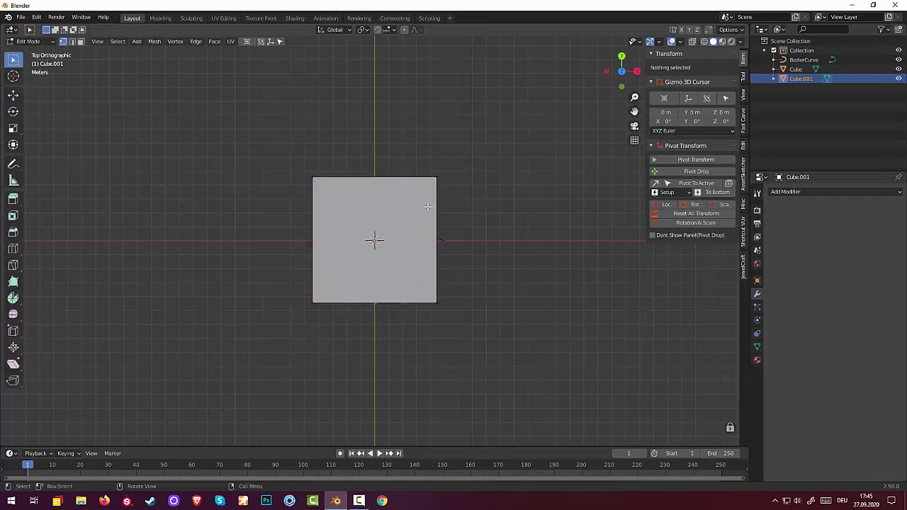
{"action": "left_click", "coordinate": [28, 43]}
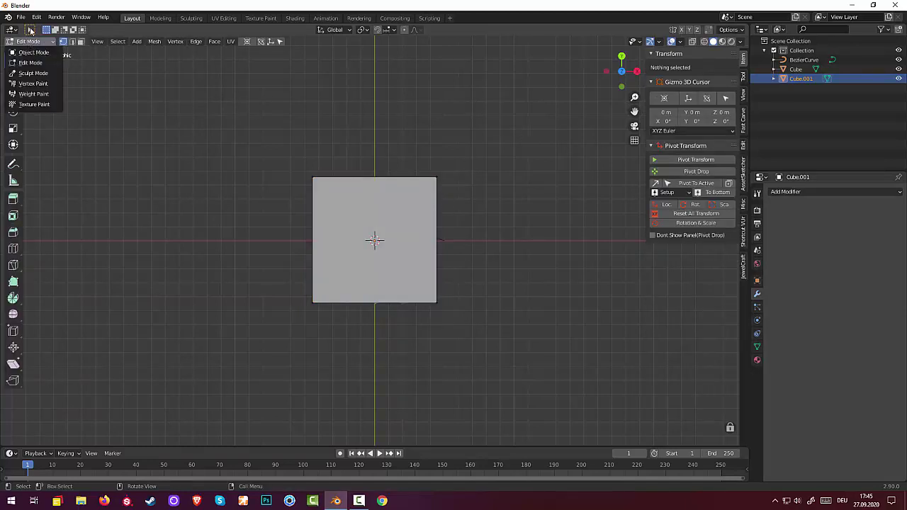
{"action": "left_click", "coordinate": [27, 43]}
{"action": "left_click", "coordinate": [26, 42]}
{"action": "left_click", "coordinate": [82, 43]}
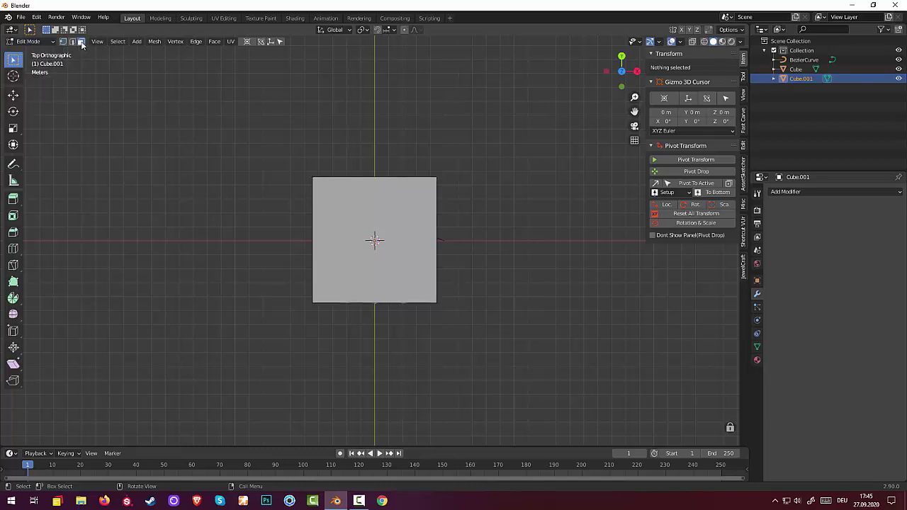
{"action": "left_click", "coordinate": [346, 219]}
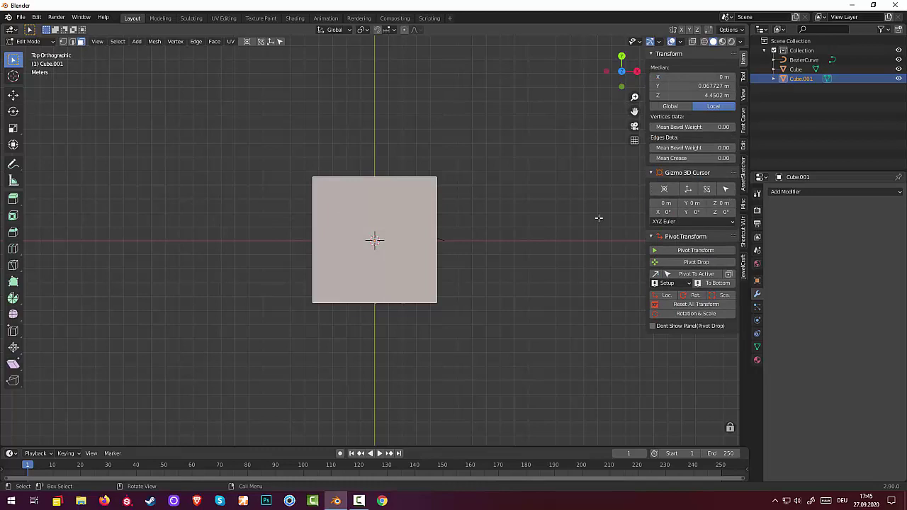
- Inset Cube.001's top face by about 0.45 m
{"action": "middle_click_drag", "start_coordinate": [599, 216], "coordinate": [577, 54]}
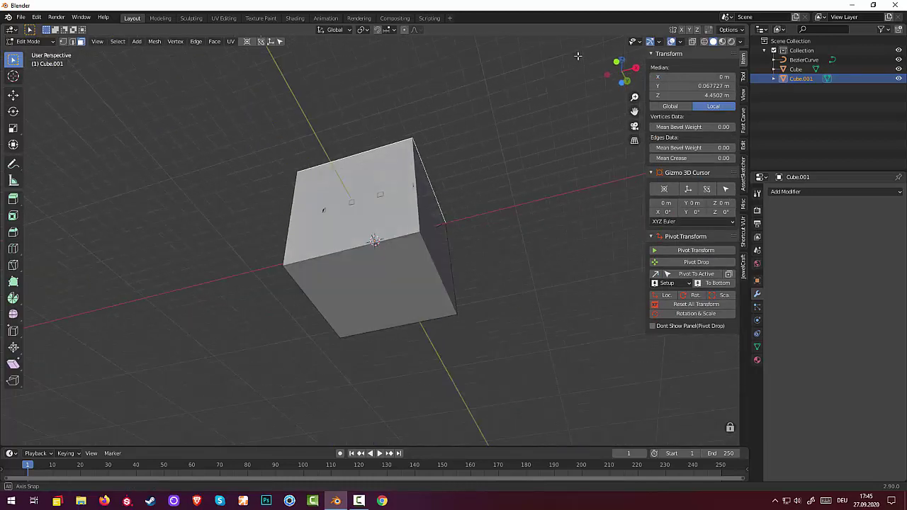
{"action": "middle_click_drag", "start_coordinate": [412, 267], "coordinate": [514, 356]}
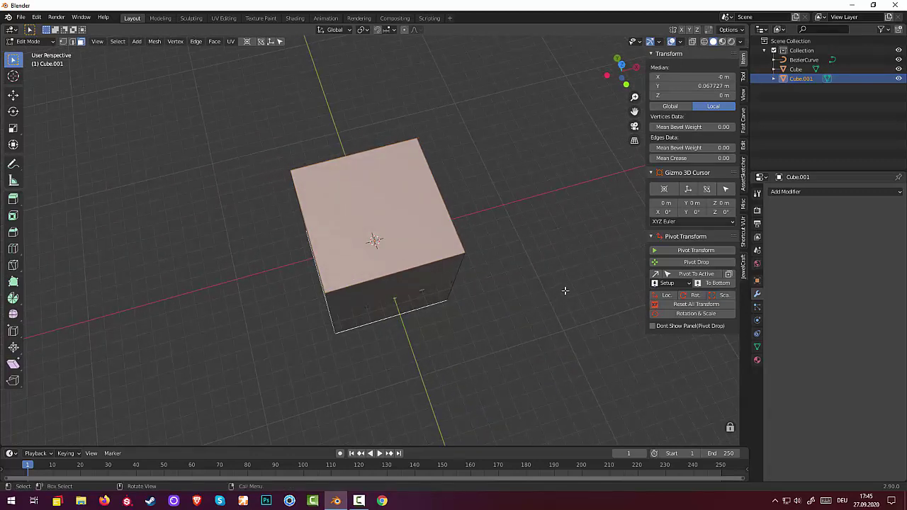
{"action": "key", "text": "i"}
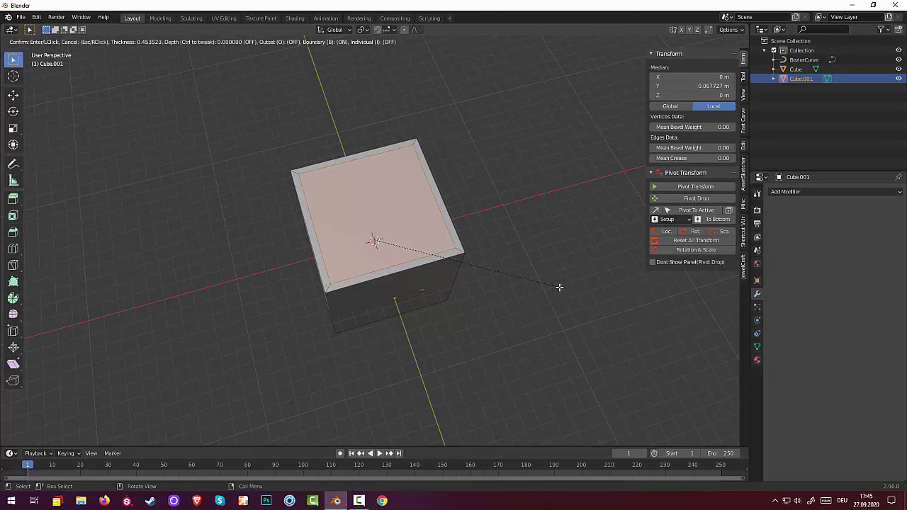
{"action": "left_click", "coordinate": [559, 287]}
- Apply Edge > Bridge Edge Loops to fill the rim with wavy strips
{"action": "mouse_move", "coordinate": [559, 286]}
{"action": "middle_mouse_down"}
{"action": "mouse_move", "coordinate": [524, 111]}
{"action": "mouse_move", "coordinate": [449, 187]}
{"action": "middle_mouse_up"}
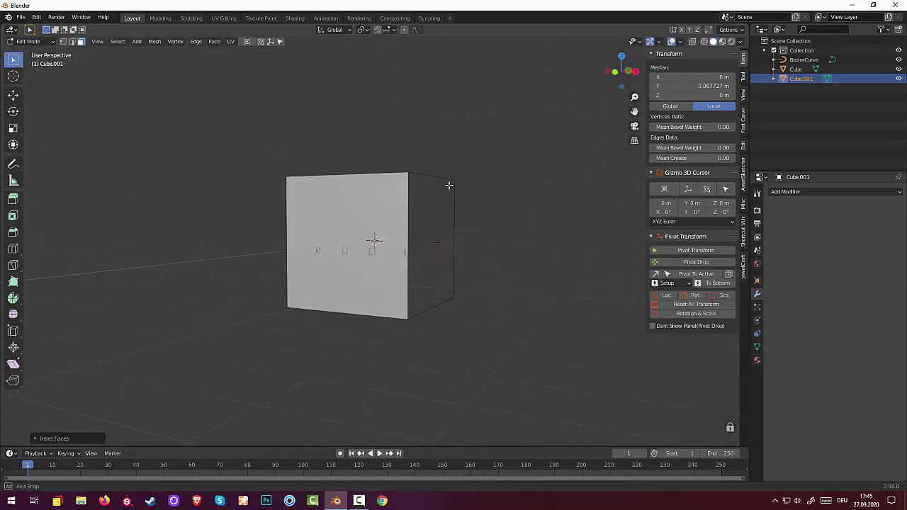
{"action": "left_click", "coordinate": [199, 43]}
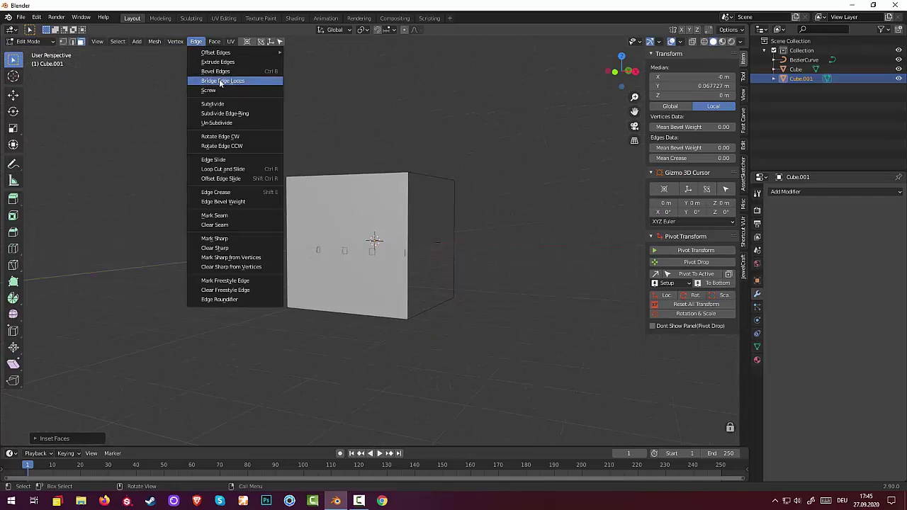
{"action": "left_click", "coordinate": [219, 80]}
{"action": "mouse_move", "coordinate": [416, 224]}
{"action": "middle_mouse_down"}
{"action": "mouse_move", "coordinate": [489, 230]}
{"action": "mouse_move", "coordinate": [491, 186]}
{"action": "mouse_move", "coordinate": [445, 182]}
{"action": "mouse_move", "coordinate": [441, 197]}
{"action": "middle_mouse_up"}
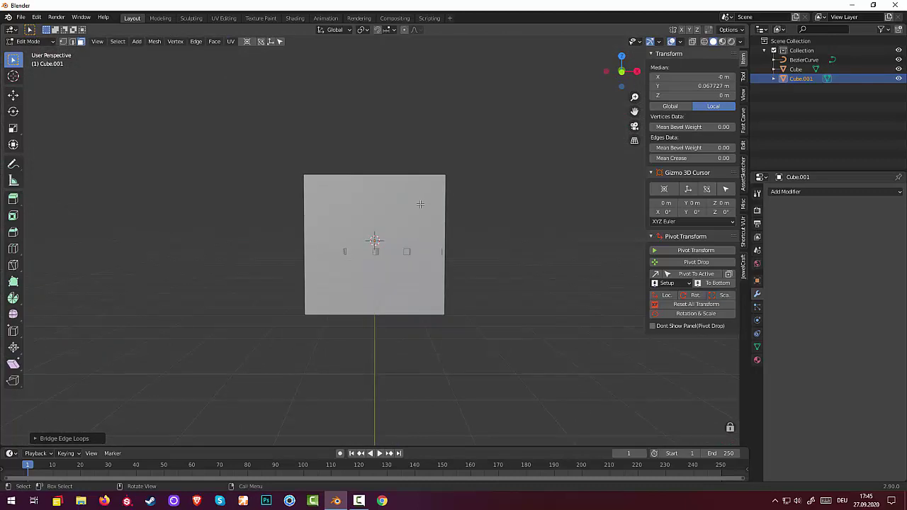
- In Object Mode, flatten the grate along Z to 0.54 m tall
{"action": "left_click", "coordinate": [29, 41]}
{"action": "left_click", "coordinate": [32, 53]}
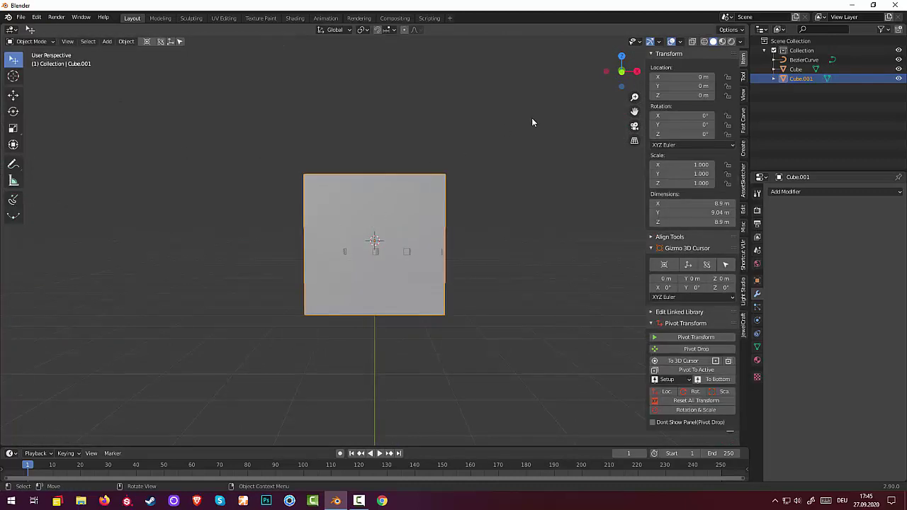
{"action": "key", "text": "s"}
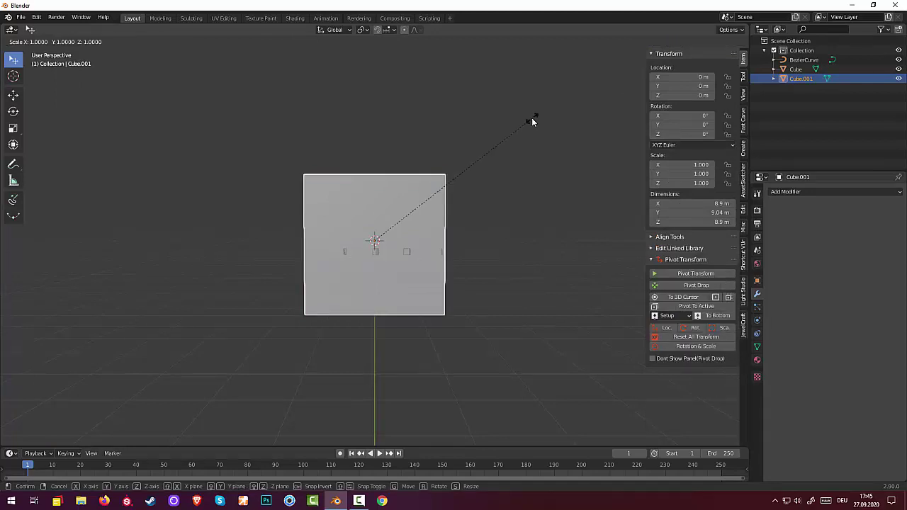
{"action": "key", "text": "z"}
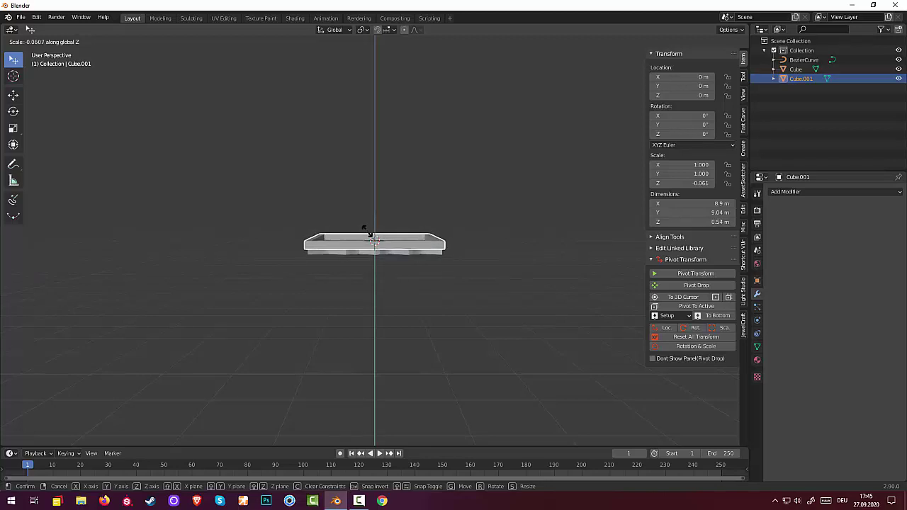
{"action": "left_click", "coordinate": [368, 231]}
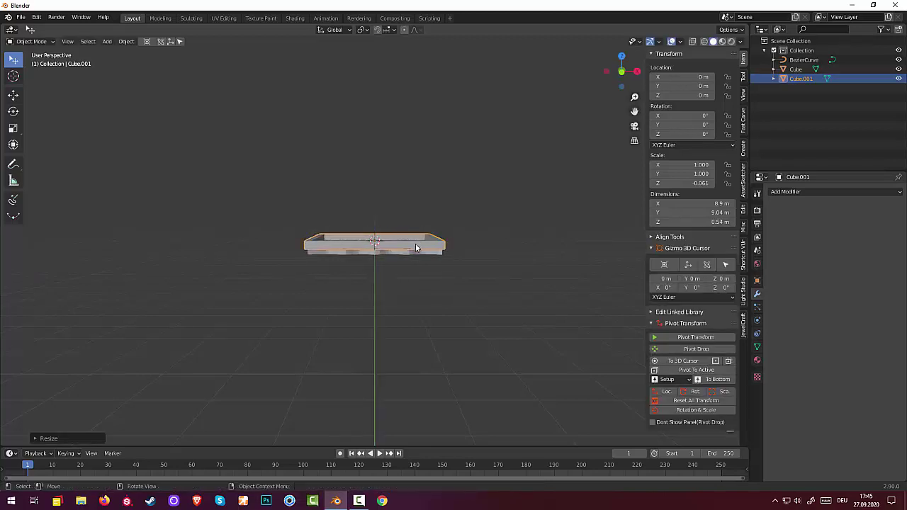
- Lower the grate 0.3396 m along Z
{"action": "key", "text": "g"}
{"action": "key", "text": "z"}
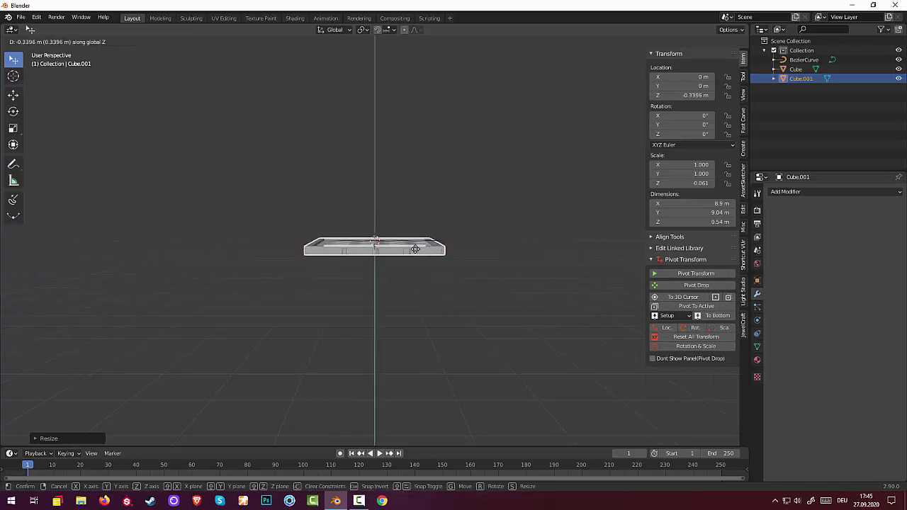
{"action": "left_click", "coordinate": [415, 249]}
{"action": "middle_click_drag", "start_coordinate": [415, 249], "coordinate": [378, 327]}
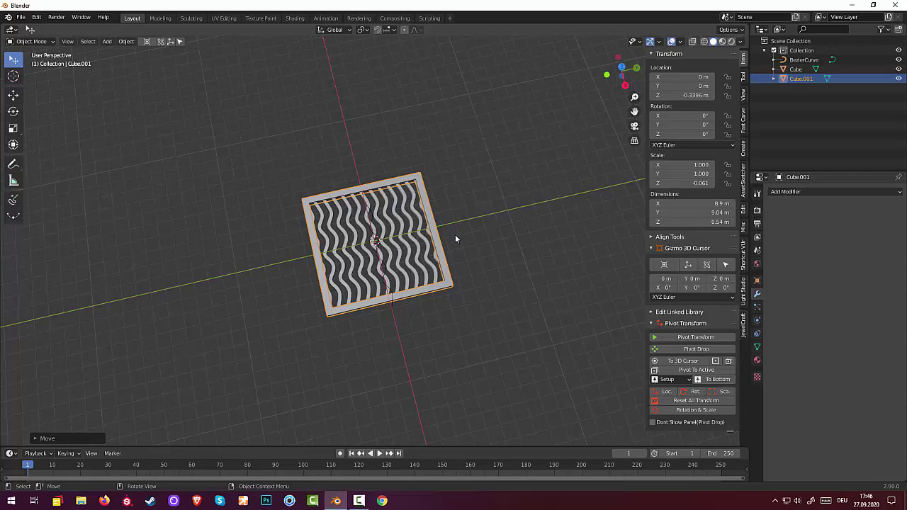
- Scale the grate to 1.027 along Y so the frame is 9.28 m deep, viewed from the top
{"action": "key", "text": "s"}
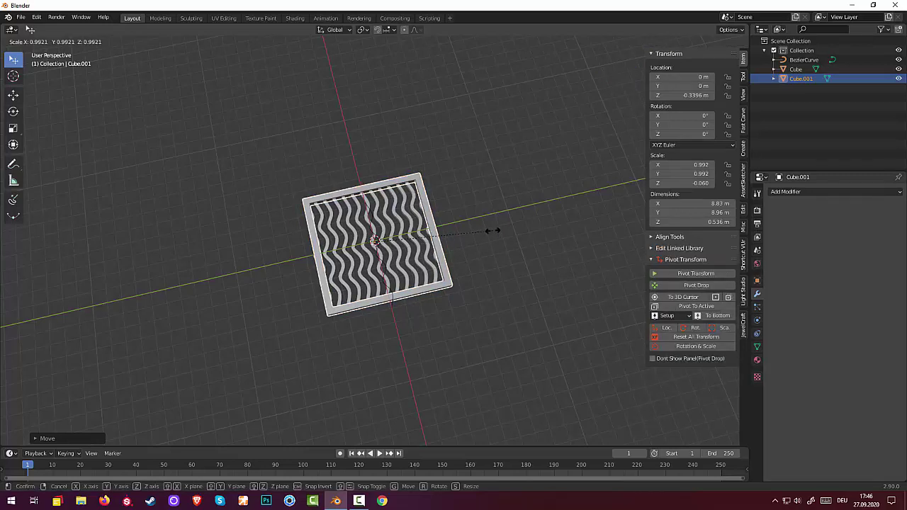
{"action": "key", "text": "y"}
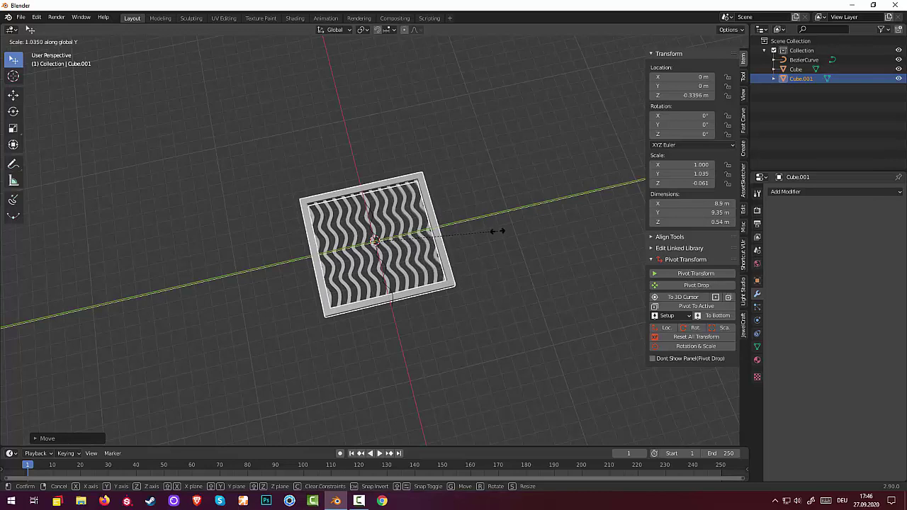
{"action": "left_click", "coordinate": [496, 229]}
{"action": "middle_click_drag", "start_coordinate": [475, 280], "coordinate": [565, 294], "text": "alt"}
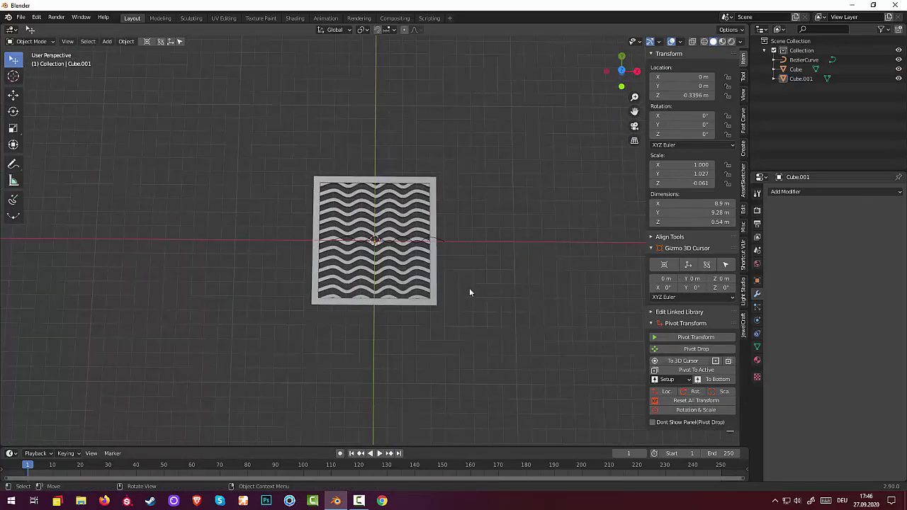
- Add a new cube at the grate's centre
{"action": "key", "text": "shift+a"}
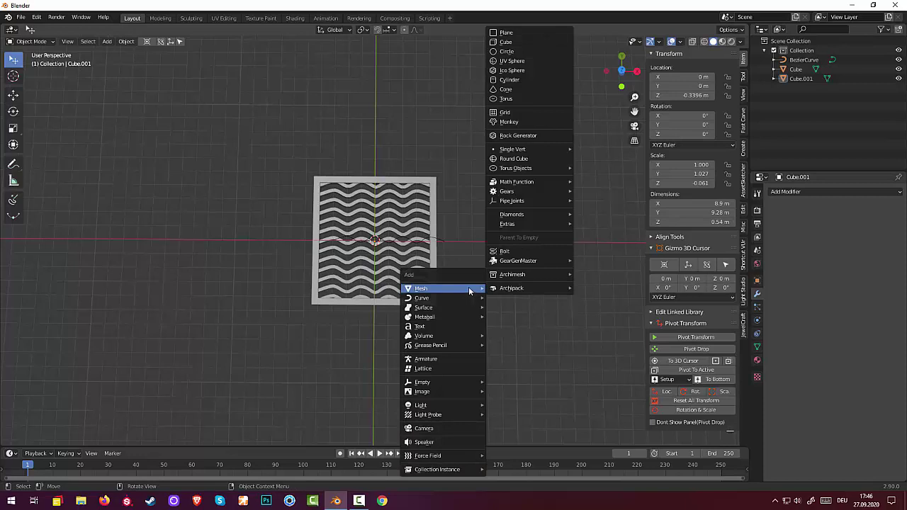
{"action": "left_click", "coordinate": [513, 41]}
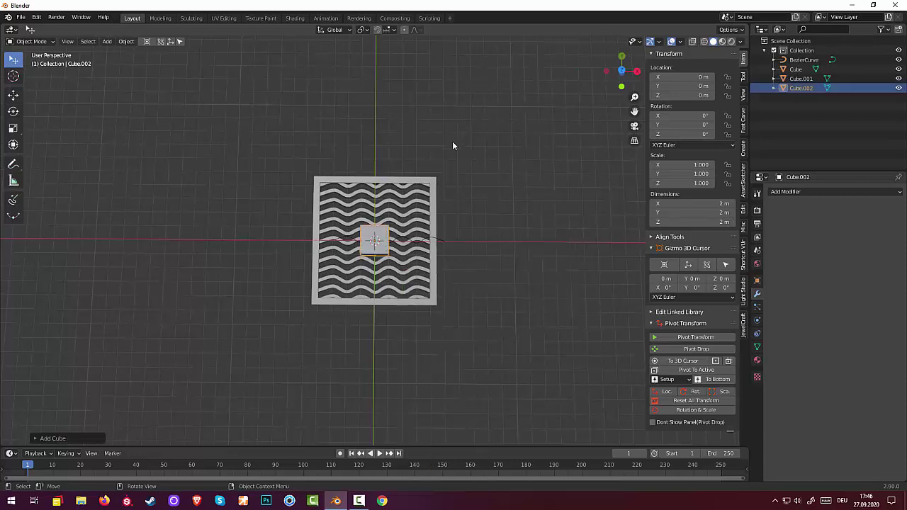
{"action": "mouse_move", "coordinate": [462, 219]}
{"action": "middle_mouse_down"}
{"action": "mouse_move", "coordinate": [478, 146]}
{"action": "mouse_move", "coordinate": [425, 259]}
{"action": "middle_mouse_up"}
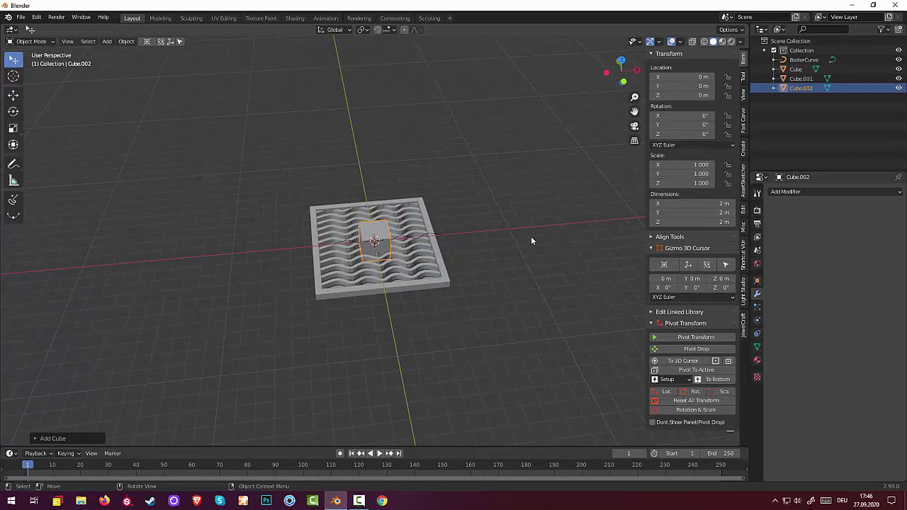
- Scale the cube to 0.163 on X and 0.201 on Z, forming a 0.325 × 0.402 m bar
{"action": "key", "text": "s"}
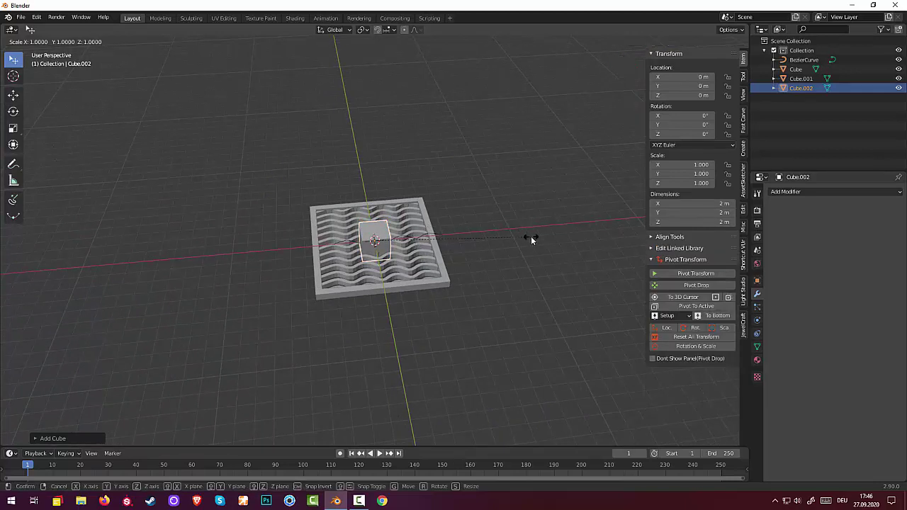
{"action": "key", "text": "x"}
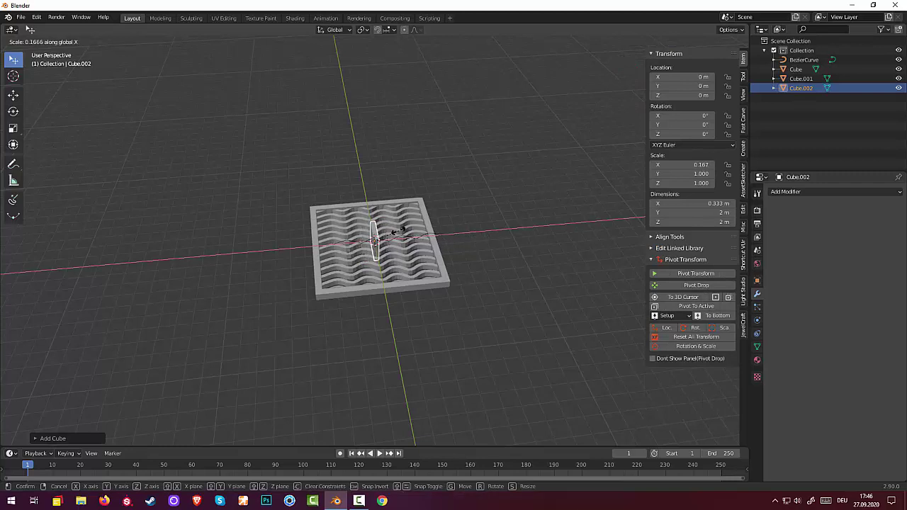
{"action": "left_click", "coordinate": [398, 231]}
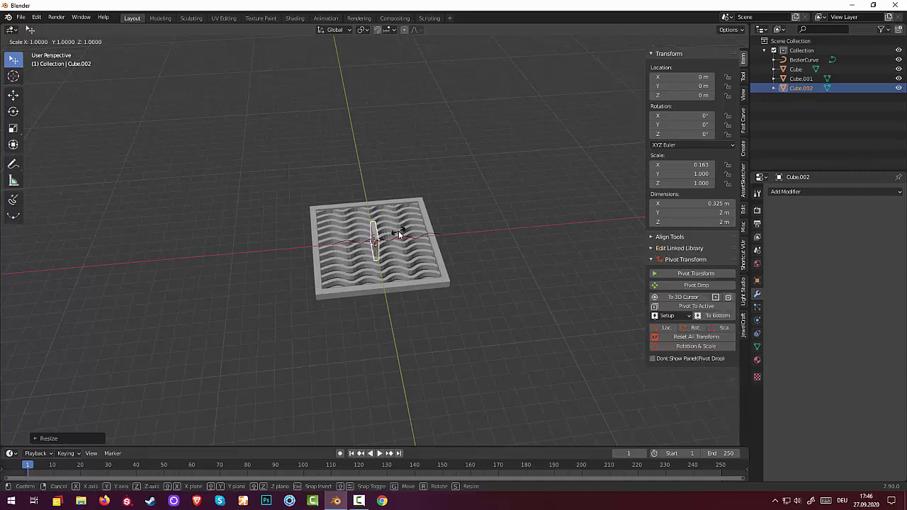
{"action": "key", "text": "s"}
{"action": "key", "text": "z"}
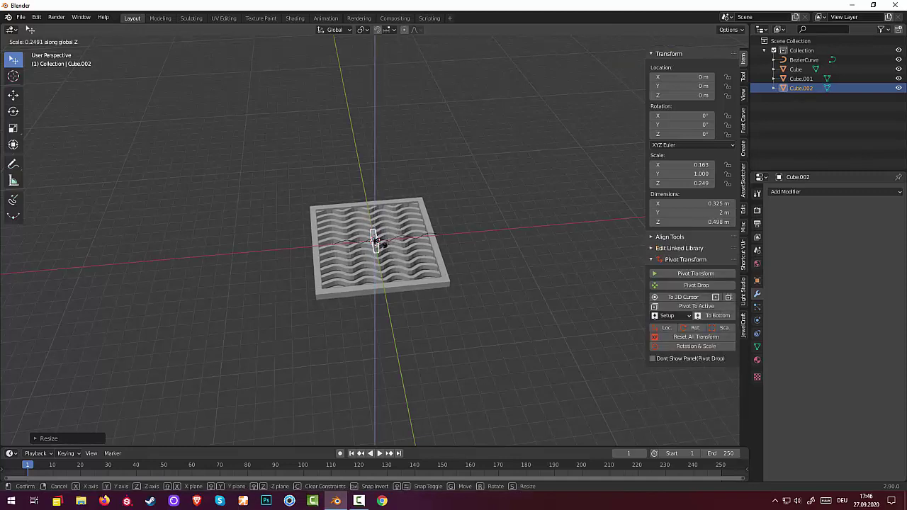
{"action": "left_click", "coordinate": [377, 244]}
{"action": "mouse_move", "coordinate": [432, 248]}
{"action": "middle_mouse_down"}
{"action": "mouse_move", "coordinate": [464, 202]}
{"action": "mouse_move", "coordinate": [518, 211]}
{"action": "middle_mouse_up"}
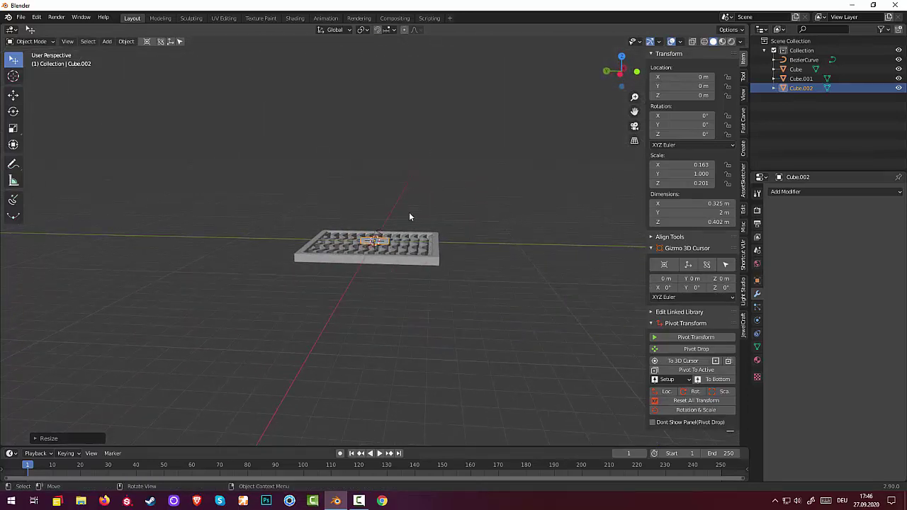
{"action": "mouse_move", "coordinate": [409, 216]}
{"action": "middle_mouse_down"}
{"action": "mouse_move", "coordinate": [340, 237]}
{"action": "mouse_move", "coordinate": [411, 270]}
{"action": "middle_mouse_up"}
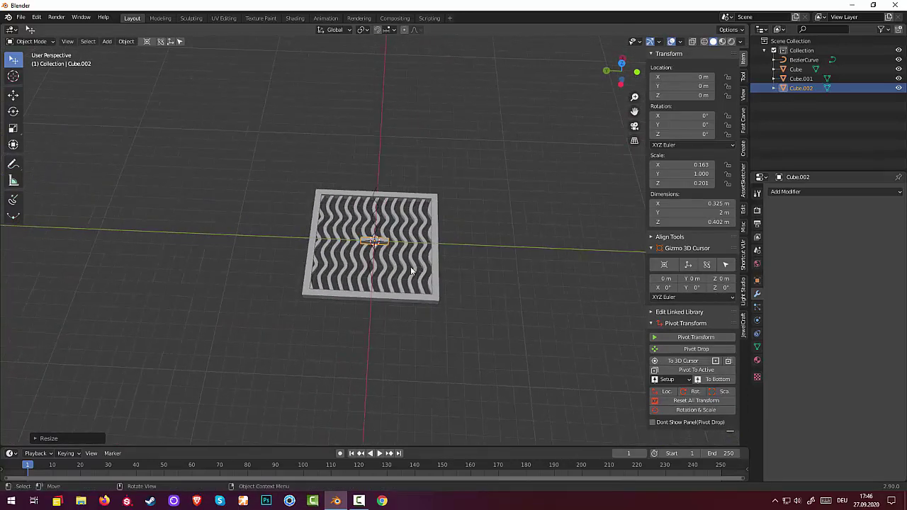
- Stretch the bar along Y to scale 4.427 so it spans the grate, 8.85 m long
{"action": "left_click", "coordinate": [687, 248]}
{"action": "key", "text": "s"}
{"action": "key", "text": "y"}
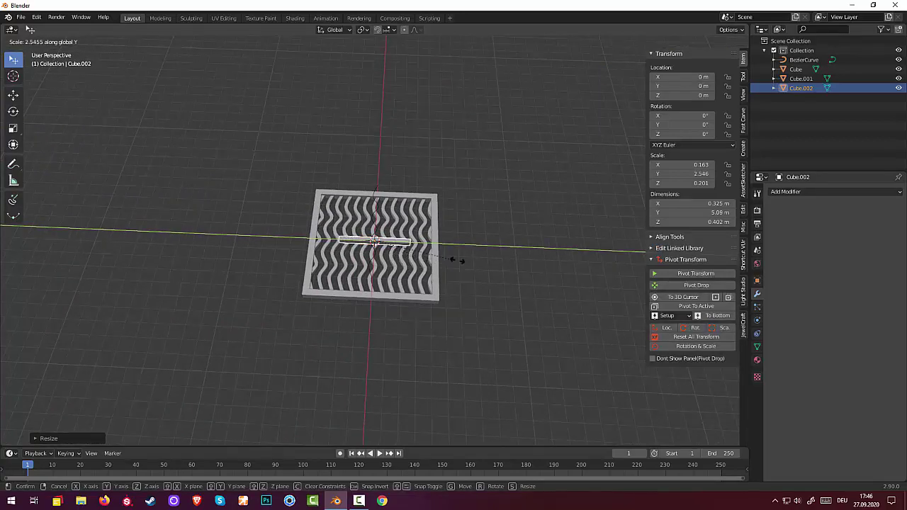
{"action": "left_click", "coordinate": [515, 263]}
{"action": "mouse_move", "coordinate": [499, 257]}
{"action": "middle_mouse_down"}
{"action": "mouse_move", "coordinate": [360, 189]}
{"action": "mouse_move", "coordinate": [336, 227]}
{"action": "mouse_move", "coordinate": [375, 253]}
{"action": "mouse_move", "coordinate": [361, 252]}
{"action": "mouse_move", "coordinate": [356, 239]}
{"action": "middle_mouse_up"}
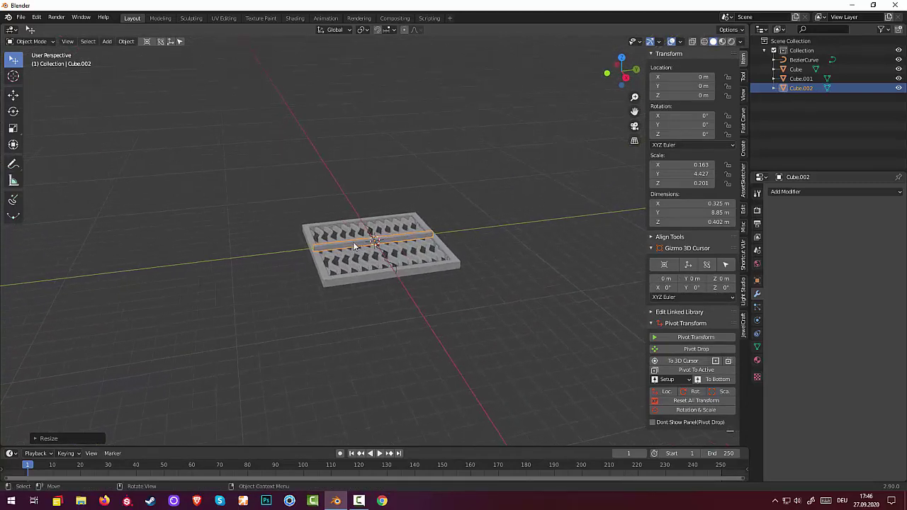
- Move the centre strip vertically down to Z -0.41765 m
{"action": "key", "text": "g"}
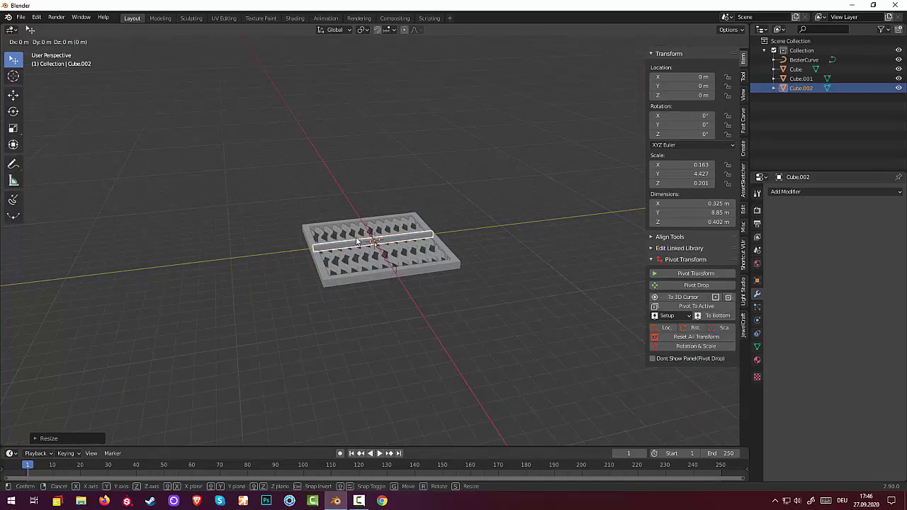
{"action": "key", "text": "z"}
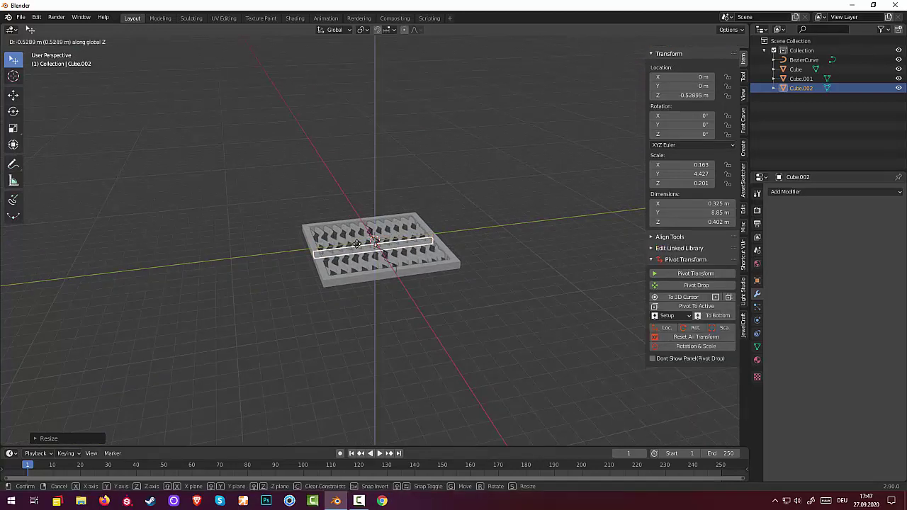
{"action": "left_click", "coordinate": [357, 243]}
{"action": "mouse_move", "coordinate": [390, 260]}
{"action": "middle_mouse_down"}
{"action": "mouse_move", "coordinate": [441, 297]}
{"action": "mouse_move", "coordinate": [489, 264]}
{"action": "mouse_move", "coordinate": [562, 241]}
{"action": "mouse_move", "coordinate": [494, 260]}
{"action": "mouse_move", "coordinate": [522, 300]}
{"action": "mouse_move", "coordinate": [511, 268]}
{"action": "middle_mouse_up"}
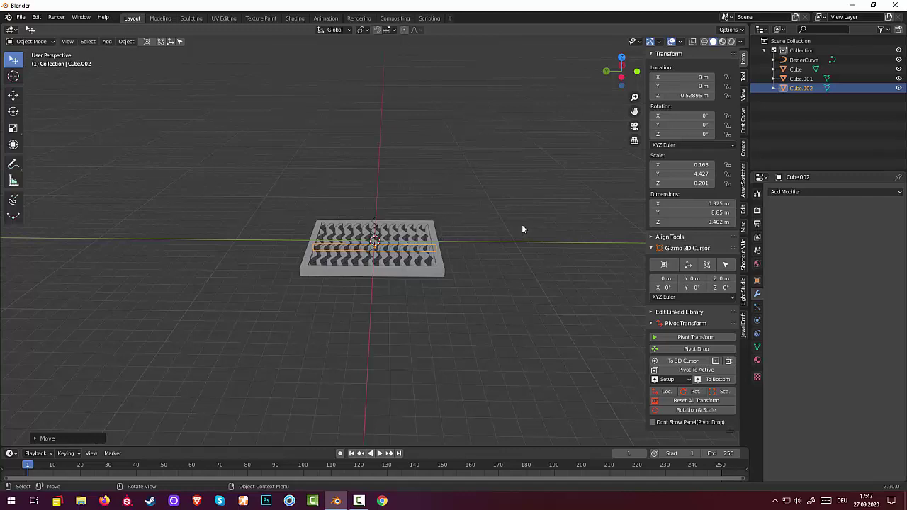
{"action": "key", "text": "g"}
{"action": "key", "text": "z"}
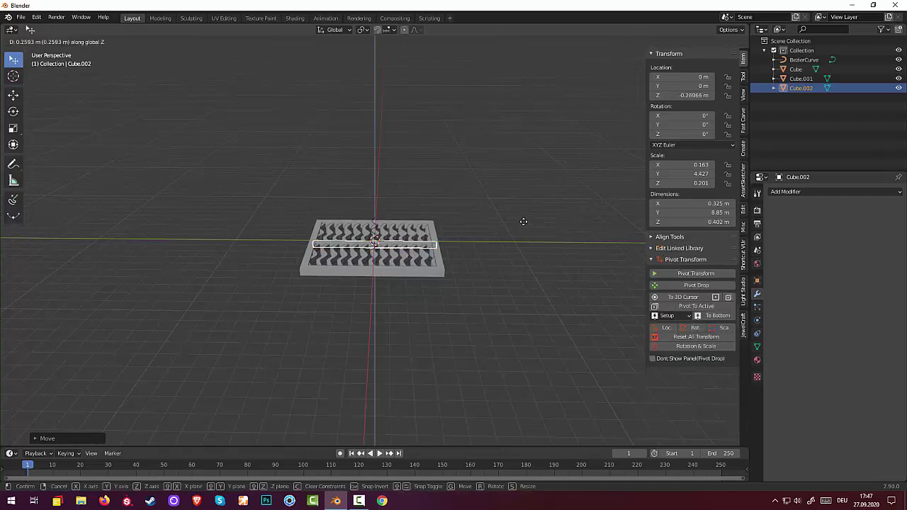
{"action": "left_click", "coordinate": [524, 223]}
{"action": "left_click", "coordinate": [508, 259]}
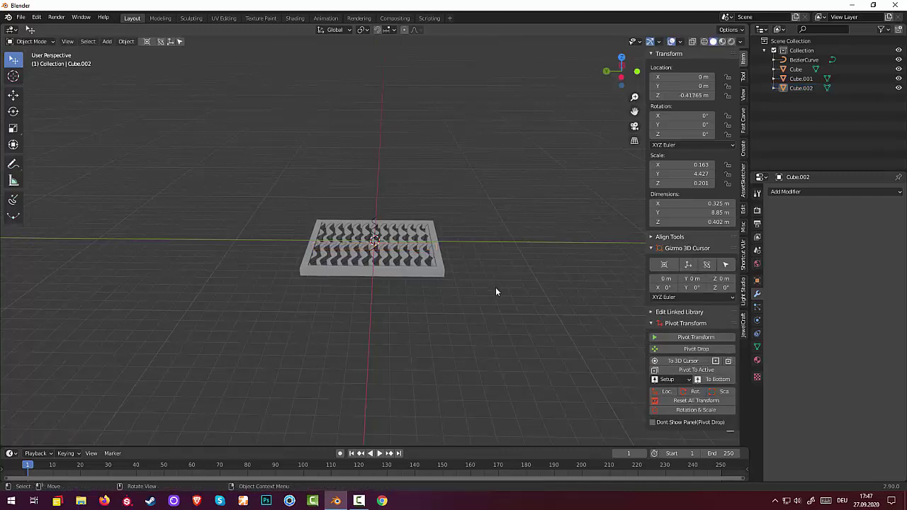
{"action": "mouse_move", "coordinate": [496, 287]}
{"action": "middle_mouse_down"}
{"action": "mouse_move", "coordinate": [462, 339]}
{"action": "mouse_move", "coordinate": [419, 350]}
{"action": "mouse_move", "coordinate": [382, 327]}
{"action": "mouse_move", "coordinate": [393, 284]}
{"action": "middle_mouse_up"}
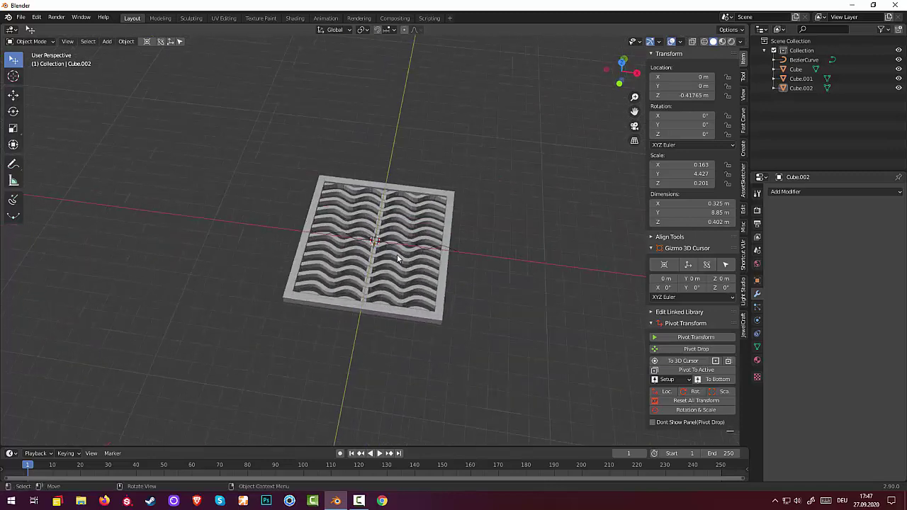
- Scale the centre cross strip taller along Z to 0.308
{"action": "scroll", "coordinate": [393, 283], "scroll_direction": "up", "scroll_amount": 2}
{"action": "scroll", "coordinate": [398, 259], "scroll_direction": "up", "scroll_amount": 2}
{"action": "scroll", "coordinate": [398, 259], "scroll_direction": "up", "scroll_amount": 2}
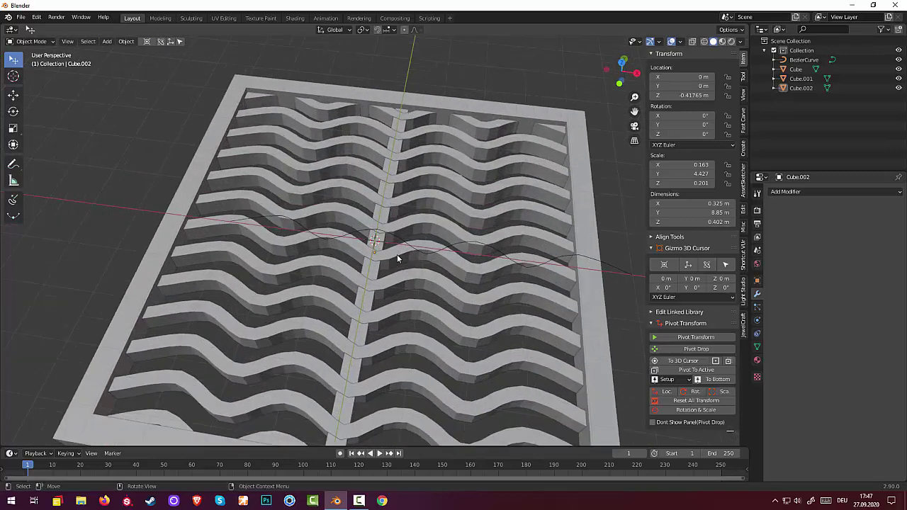
{"action": "left_click", "coordinate": [383, 216]}
{"action": "middle_click_drag", "start_coordinate": [395, 207], "coordinate": [426, 192]}
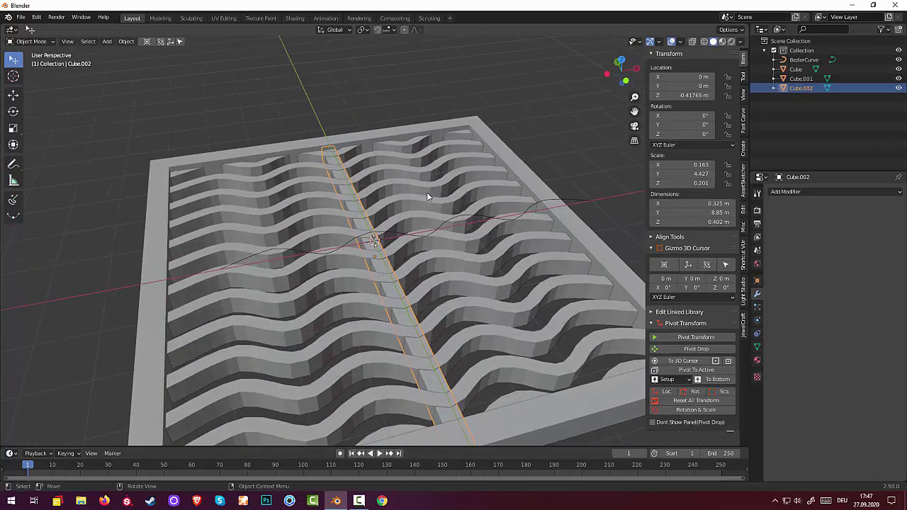
{"action": "key", "text": "s"}
{"action": "key", "text": "z"}
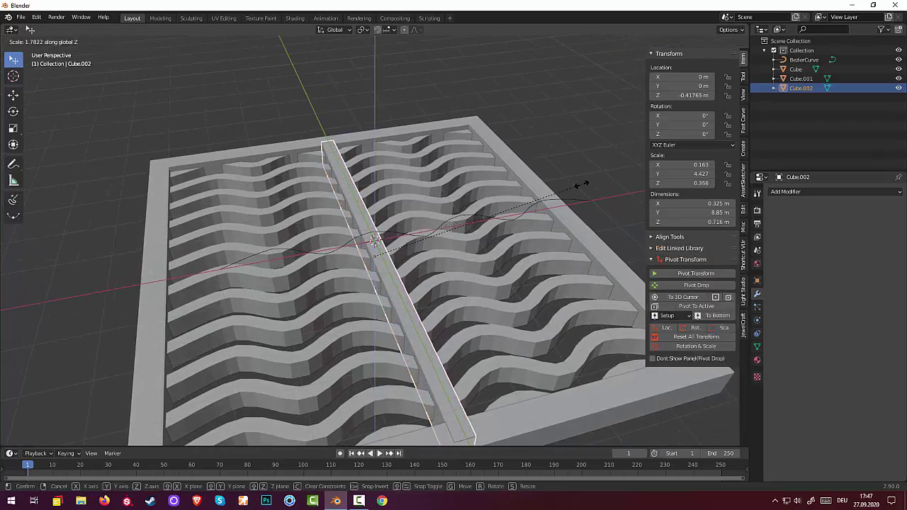
{"action": "left_click", "coordinate": [550, 192]}
- Delete the Bezier curve from the scene
{"action": "left_click", "coordinate": [496, 256]}
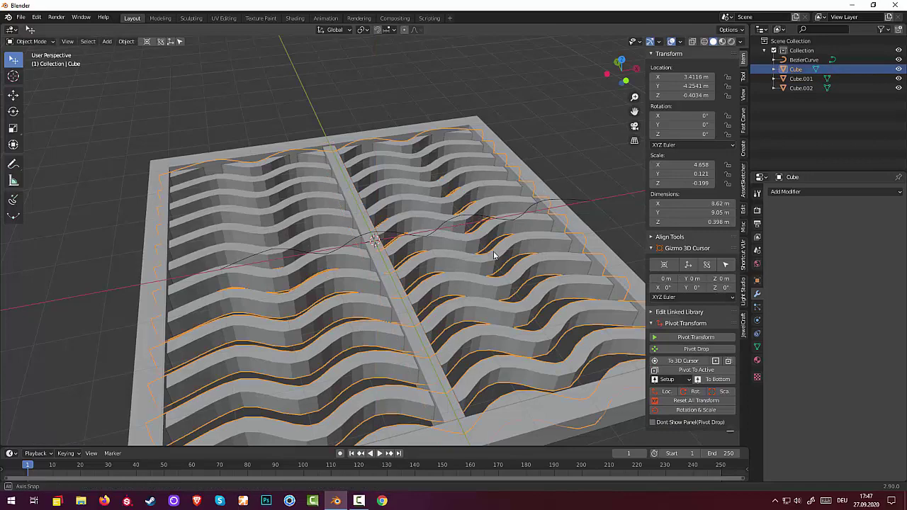
{"action": "middle_click_drag", "start_coordinate": [497, 256], "coordinate": [471, 298]}
{"action": "scroll", "coordinate": [471, 299], "scroll_direction": "down", "scroll_amount": 4}
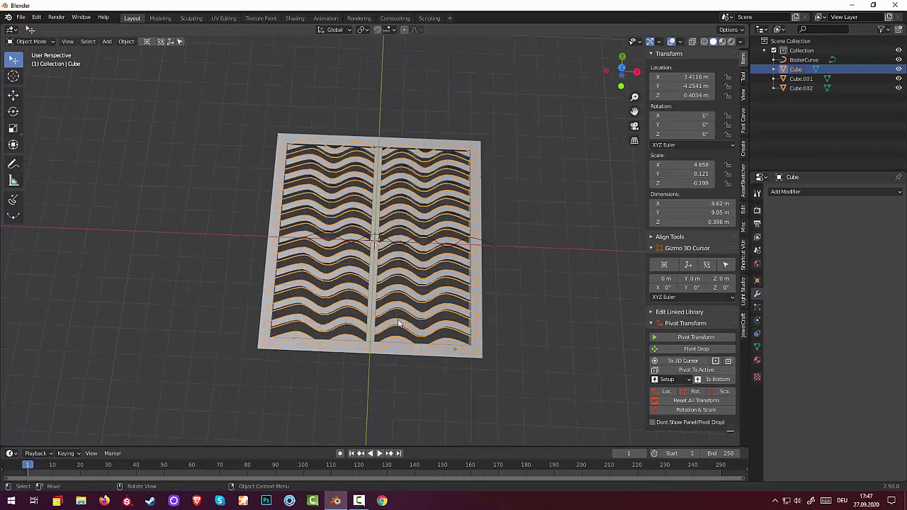
{"action": "left_click", "coordinate": [571, 345]}
{"action": "left_click", "coordinate": [492, 244]}
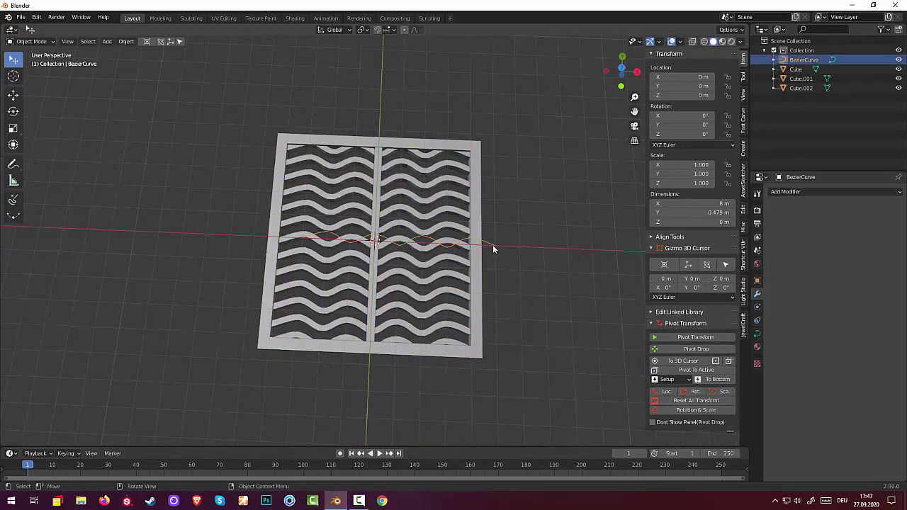
{"action": "key", "text": "Delete"}
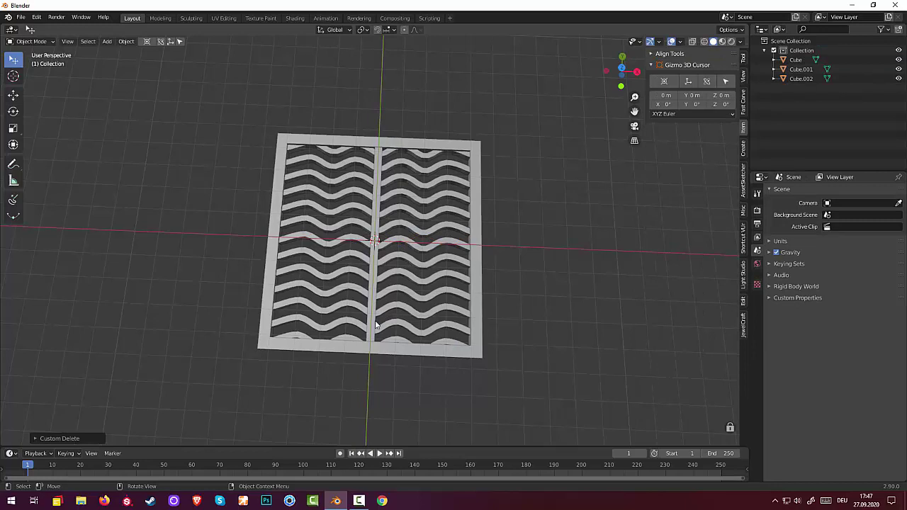
{"action": "left_click", "coordinate": [372, 325]}
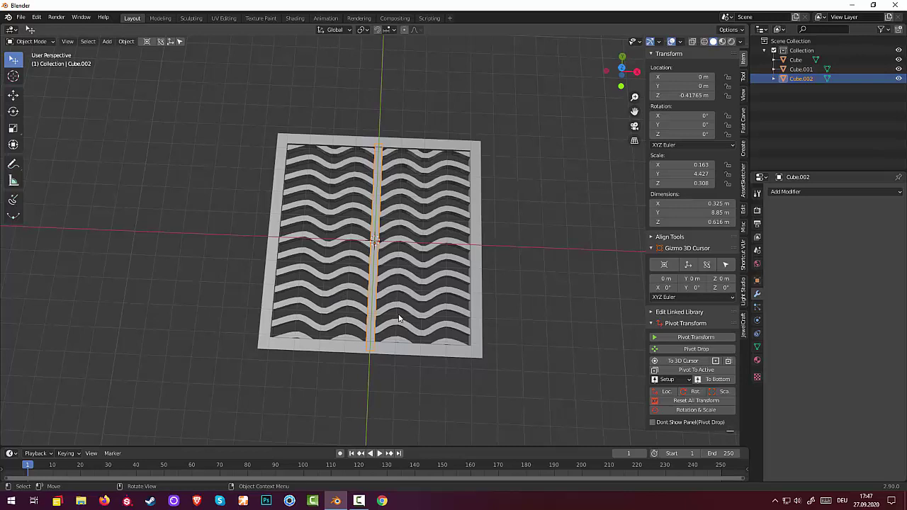
- Move the cross strip along X to the grate's left edge at X -3.0781 m
{"action": "key", "text": "g"}
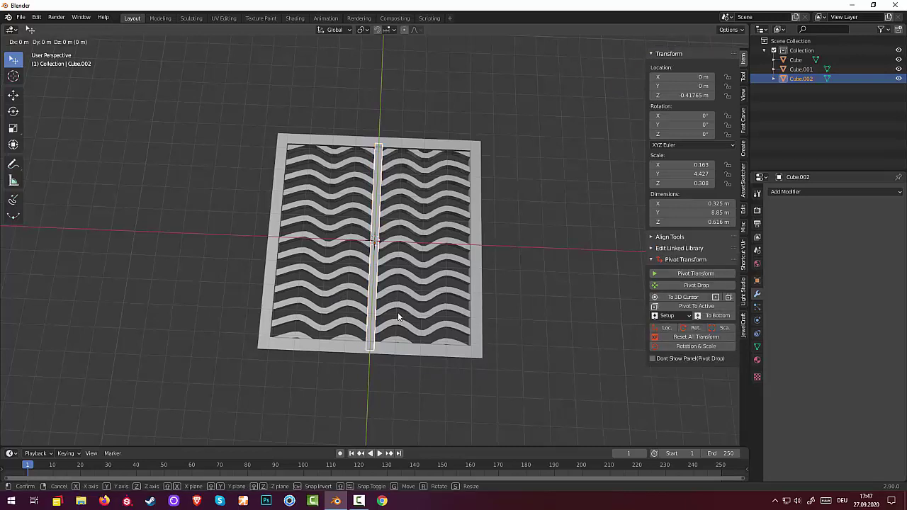
{"action": "key", "text": "x"}
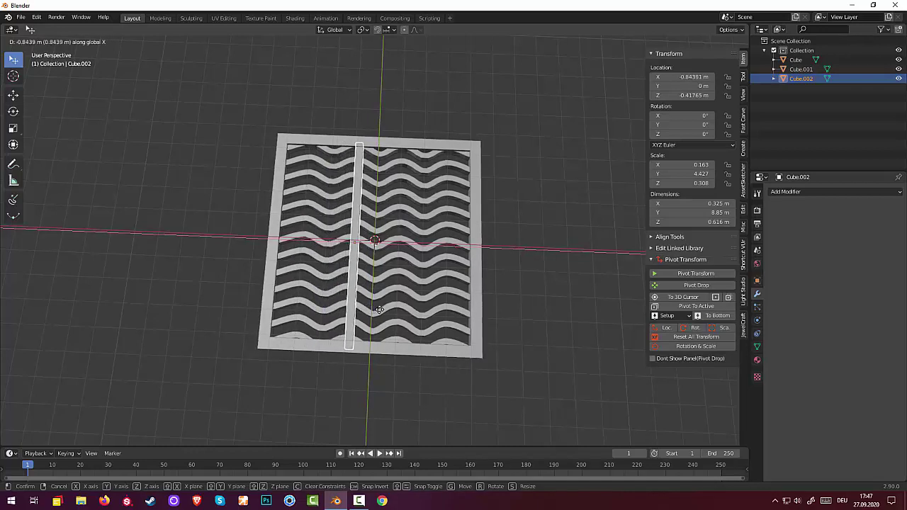
{"action": "left_click", "coordinate": [324, 312]}
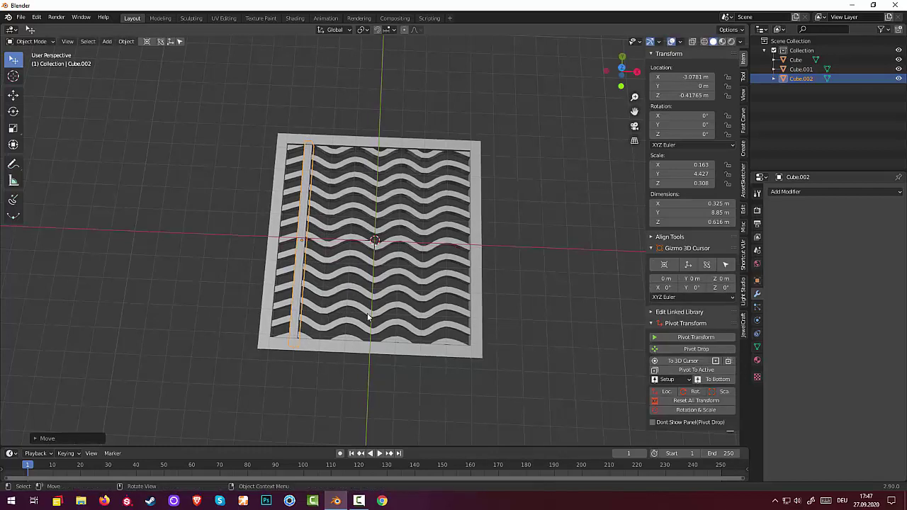
- Narrow the strip to X scale 0.103, about 0.205 m wide
{"action": "key", "text": "s"}
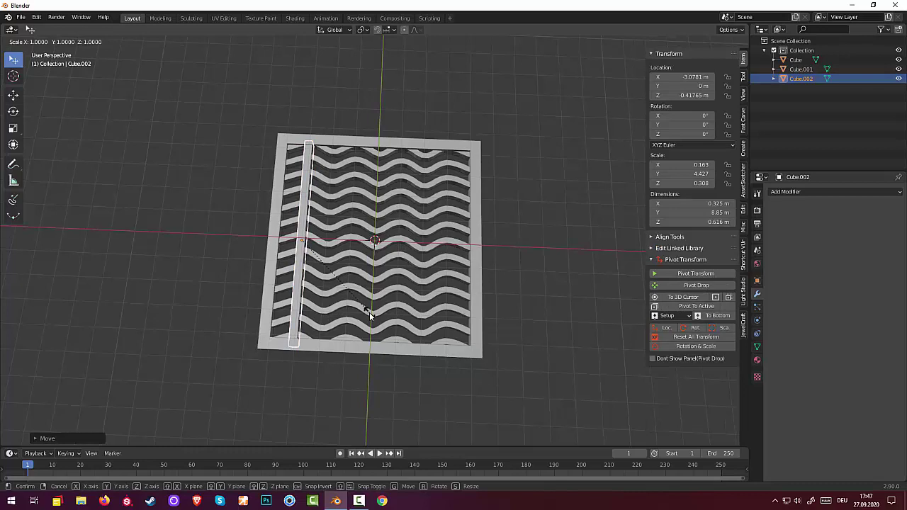
{"action": "key", "text": "x"}
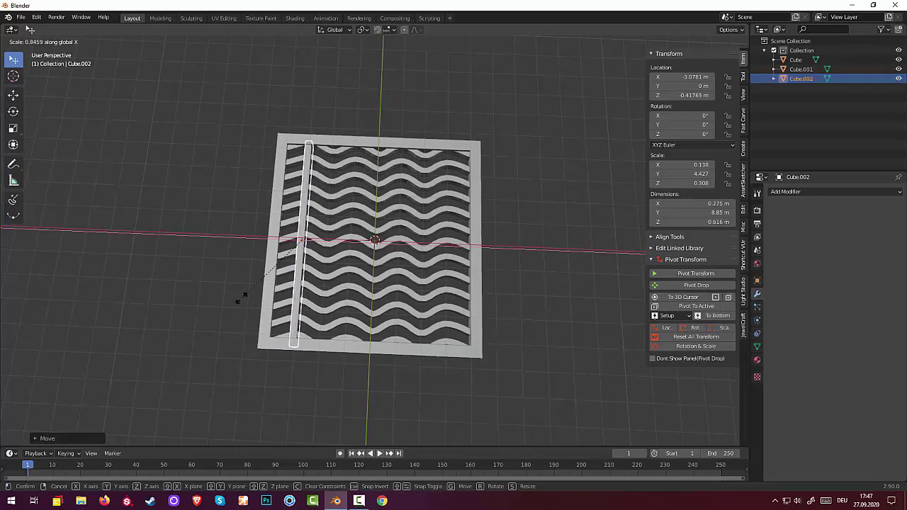
{"action": "left_click", "coordinate": [505, 318]}
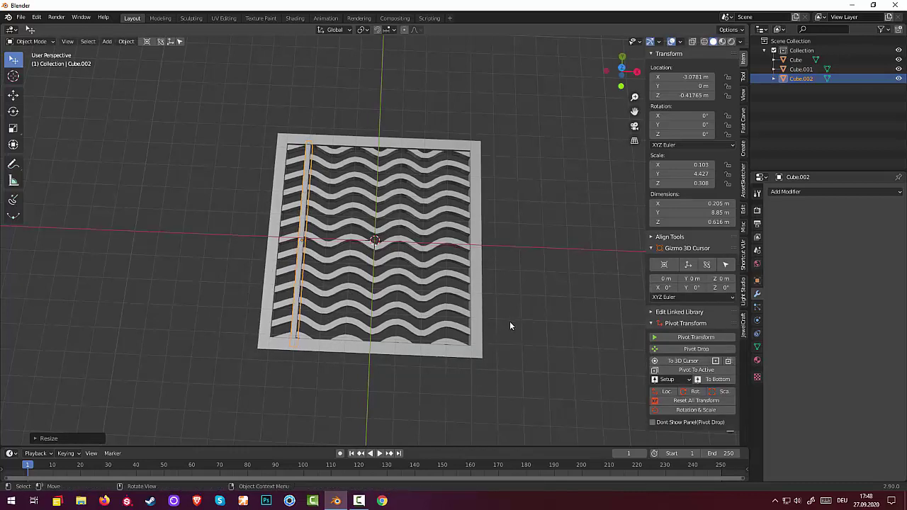
{"action": "left_click", "coordinate": [801, 192]}
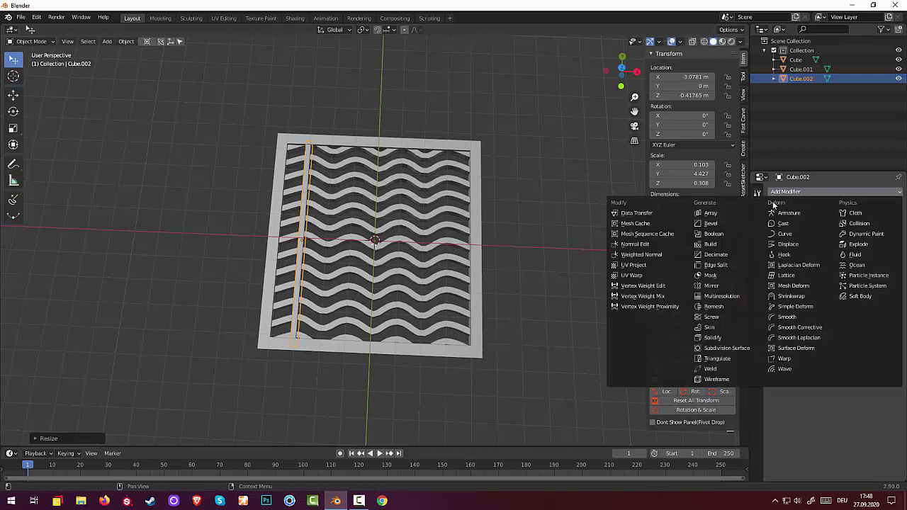
- Add an Array modifier to the strip with Count 2 and relative X offset 5.400
{"action": "left_click", "coordinate": [704, 214]}
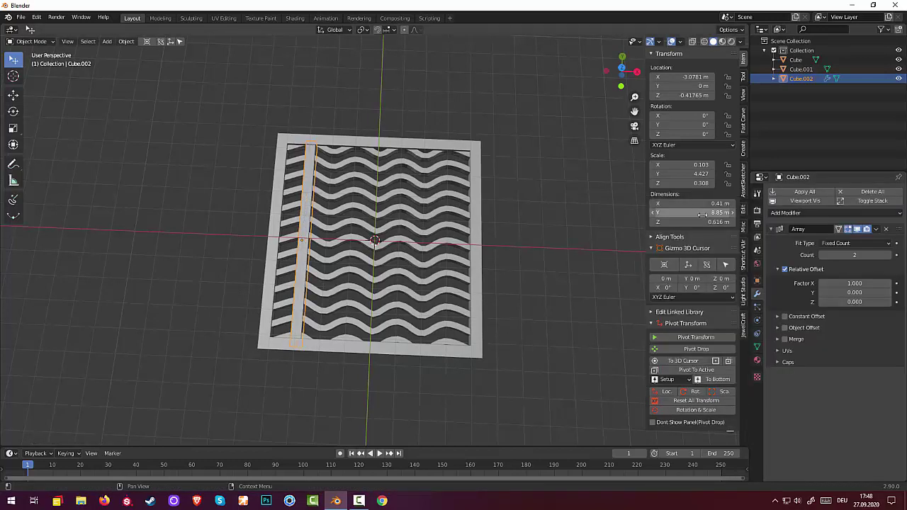
{"action": "left_click", "coordinate": [888, 283]}
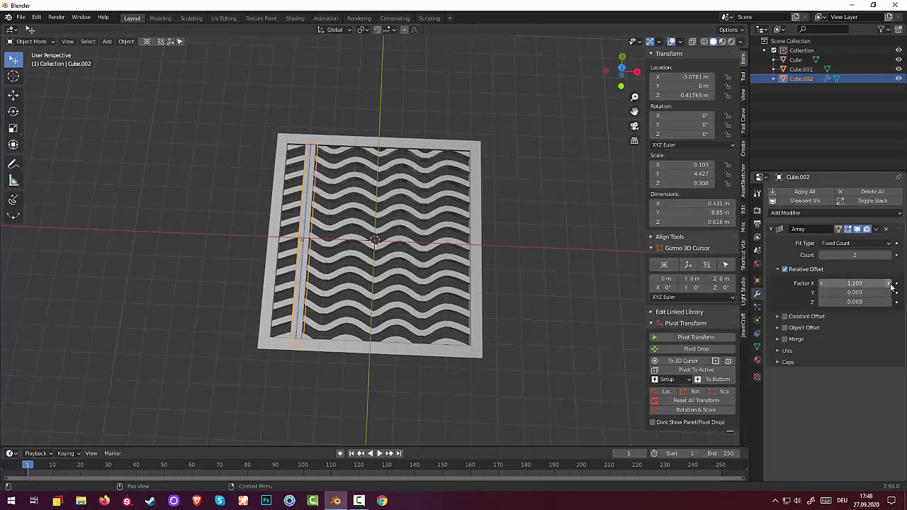
{"action": "left_click", "coordinate": [888, 283]}
{"action": "mouse_move", "coordinate": [889, 283]}
{"action": "left_mouse_down"}
{"action": "mouse_move", "coordinate": [903, 285]}
{"action": "mouse_move", "coordinate": [890, 288]}
{"action": "left_mouse_up"}
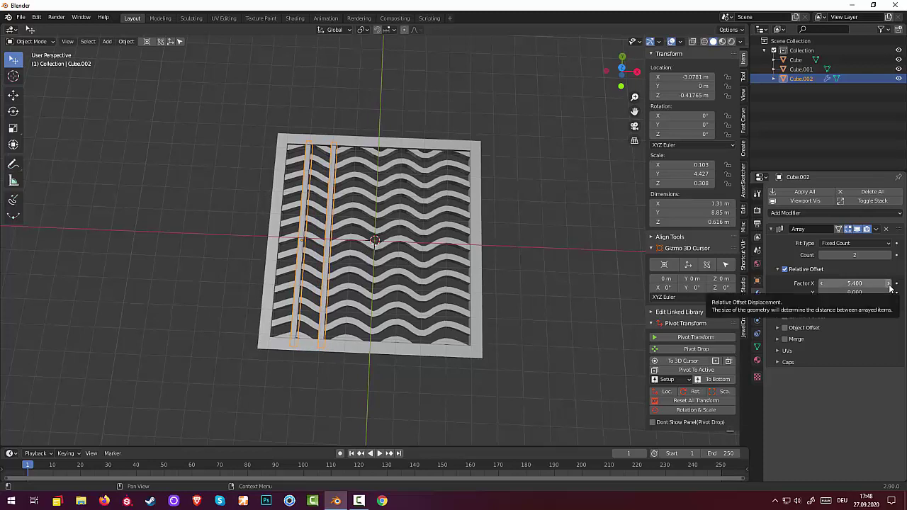
{"action": "left_click", "coordinate": [604, 284]}
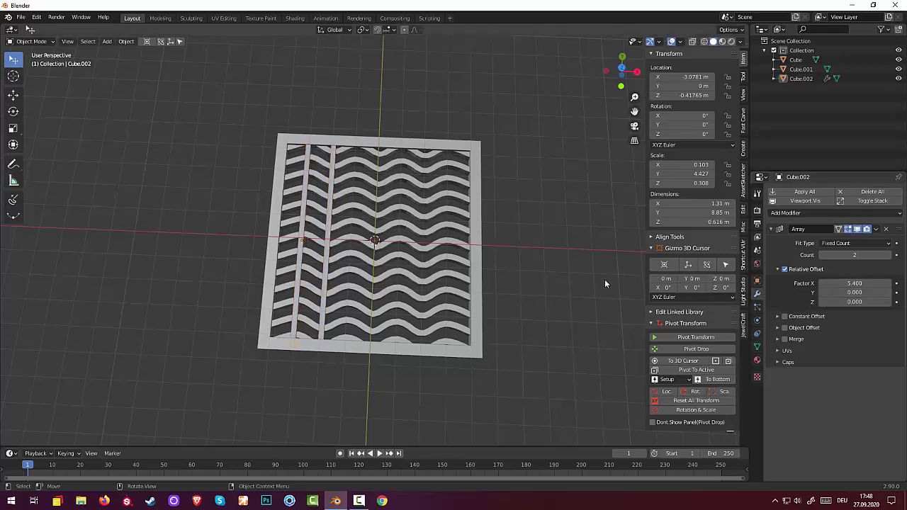
{"action": "key", "text": "KP_7"}
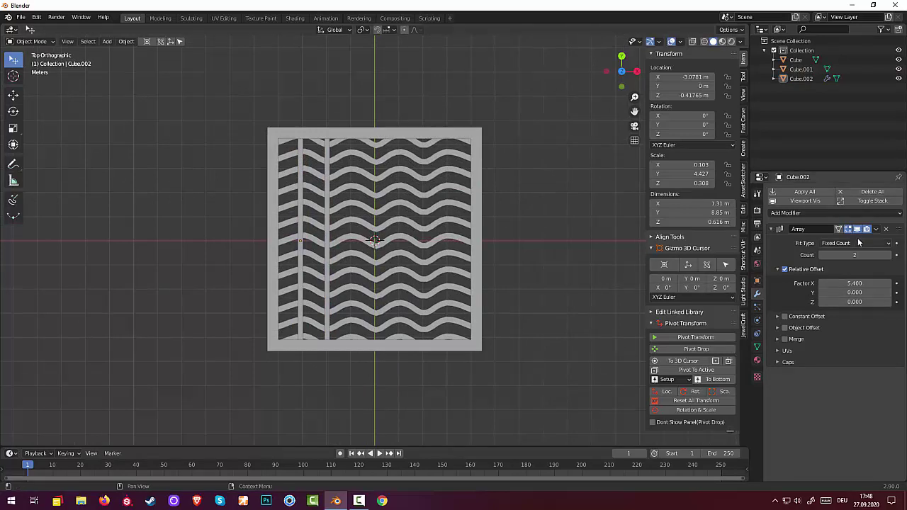
{"action": "left_click", "coordinate": [889, 255]}
{"action": "left_click", "coordinate": [888, 256]}
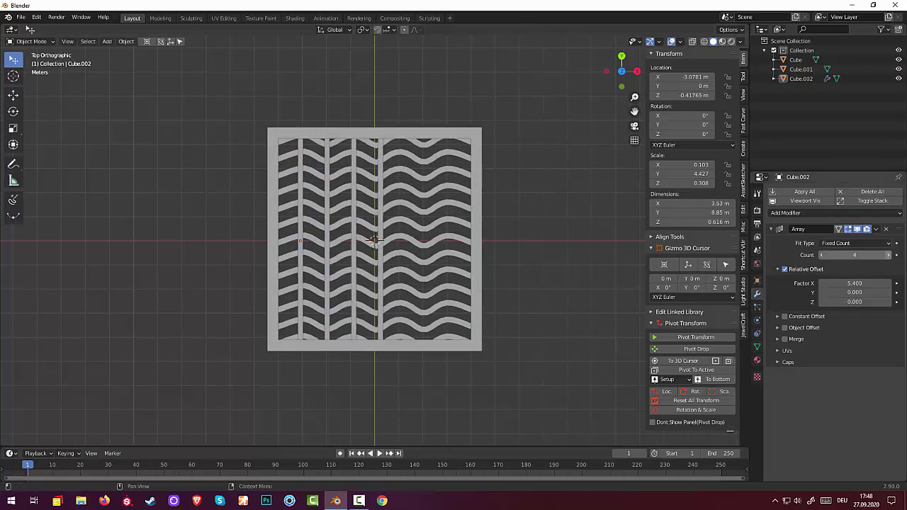
{"action": "left_click", "coordinate": [889, 255]}
{"action": "left_click", "coordinate": [889, 256]}
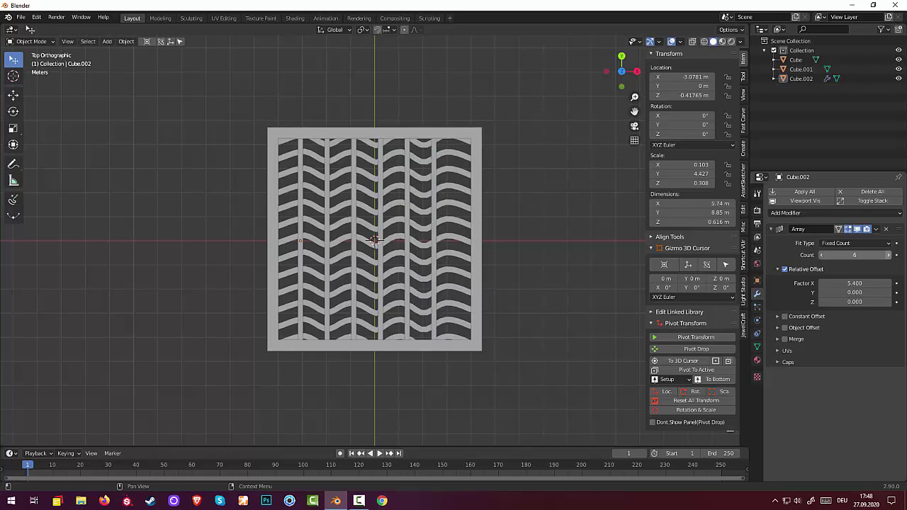
{"action": "left_click", "coordinate": [888, 255]}
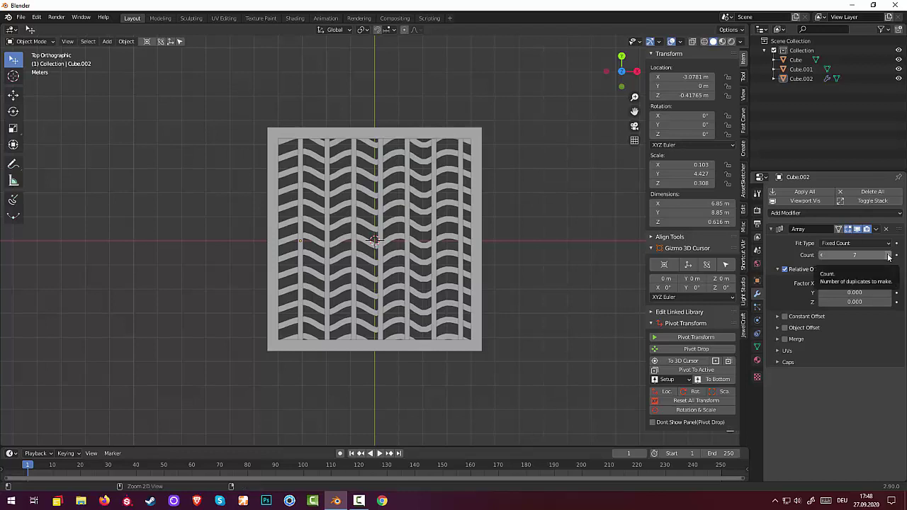
{"action": "scroll", "coordinate": [888, 256], "scroll_direction": "down", "scroll_amount": 1, "text": "ctrl"}
{"action": "scroll", "coordinate": [888, 257], "scroll_direction": "down", "scroll_amount": 2, "text": "ctrl"}
{"action": "scroll", "coordinate": [888, 256], "scroll_direction": "down", "scroll_amount": 1, "text": "ctrl"}
{"action": "scroll", "coordinate": [888, 256], "scroll_direction": "down", "scroll_amount": 1, "text": "ctrl"}
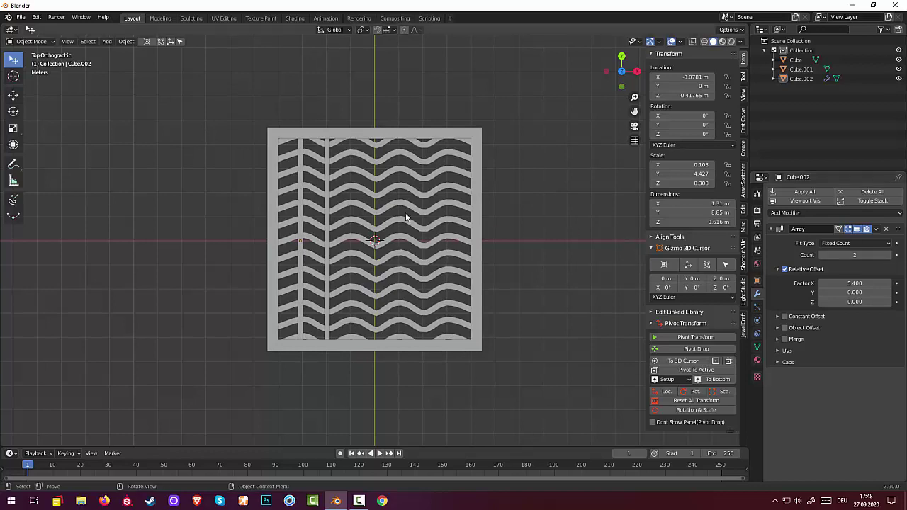
- Set the strip's Array to Count 4 with X offset 10.200, spanning 6.48 m
{"action": "left_click", "coordinate": [328, 238]}
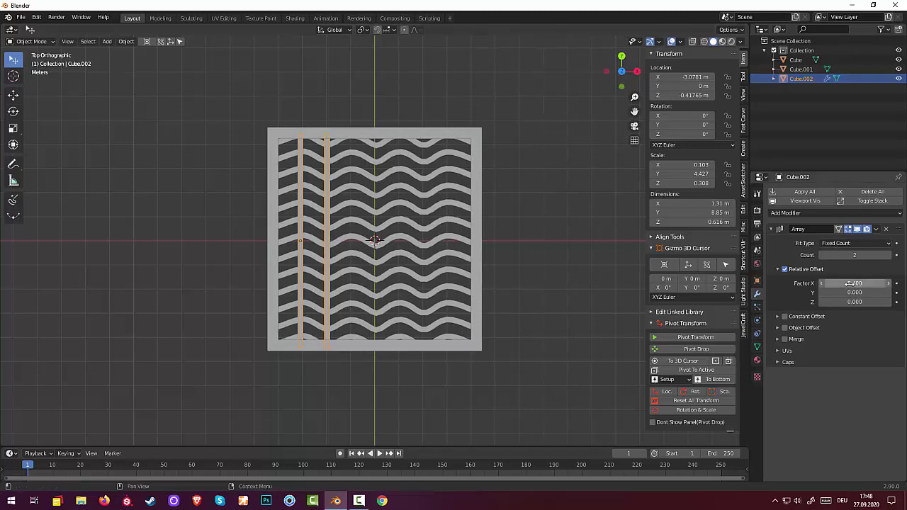
{"action": "mouse_move", "coordinate": [854, 283]}
{"action": "left_mouse_down"}
{"action": "mouse_move", "coordinate": [882, 282]}
{"action": "mouse_move", "coordinate": [846, 283]}
{"action": "left_mouse_up"}
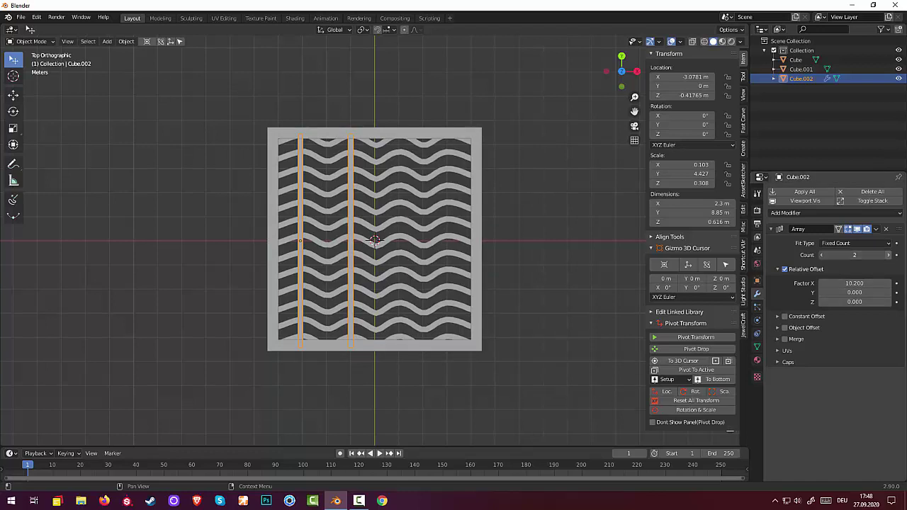
{"action": "left_click", "coordinate": [889, 255]}
{"action": "left_click", "coordinate": [888, 254]}
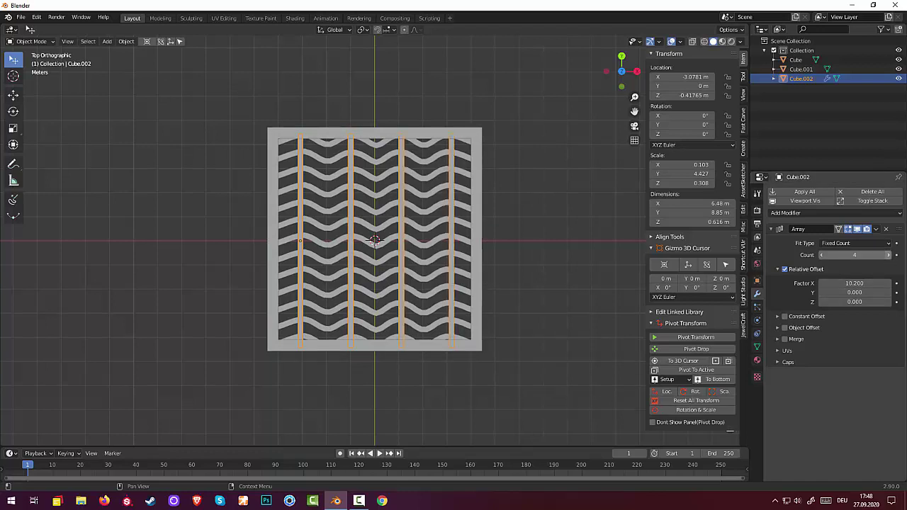
- Check the grate in perspective by selecting the frame and the arrayed cross supports
{"action": "left_click", "coordinate": [565, 346]}
{"action": "mouse_move", "coordinate": [565, 345]}
{"action": "middle_mouse_down"}
{"action": "mouse_move", "coordinate": [540, 262]}
{"action": "mouse_move", "coordinate": [510, 255]}
{"action": "mouse_move", "coordinate": [530, 220]}
{"action": "mouse_move", "coordinate": [560, 251]}
{"action": "middle_mouse_up"}
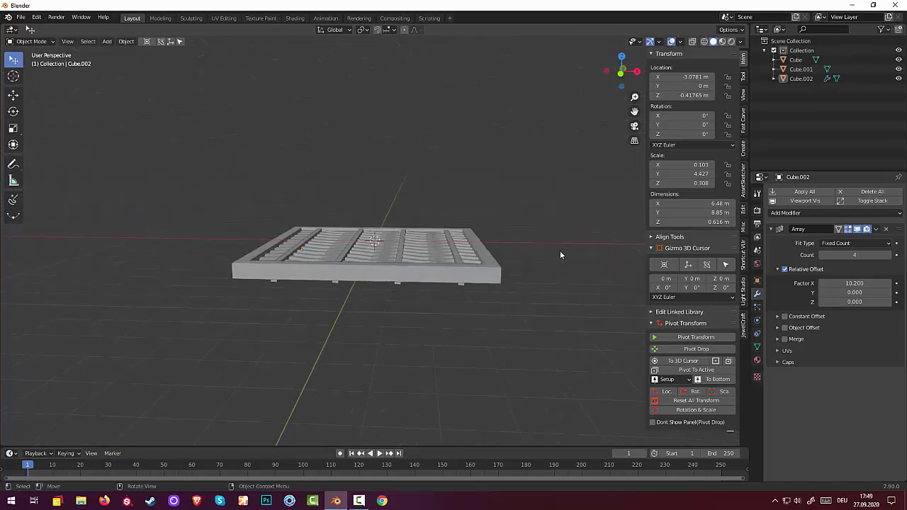
{"action": "left_click", "coordinate": [397, 283]}
{"action": "left_click", "coordinate": [397, 284]}
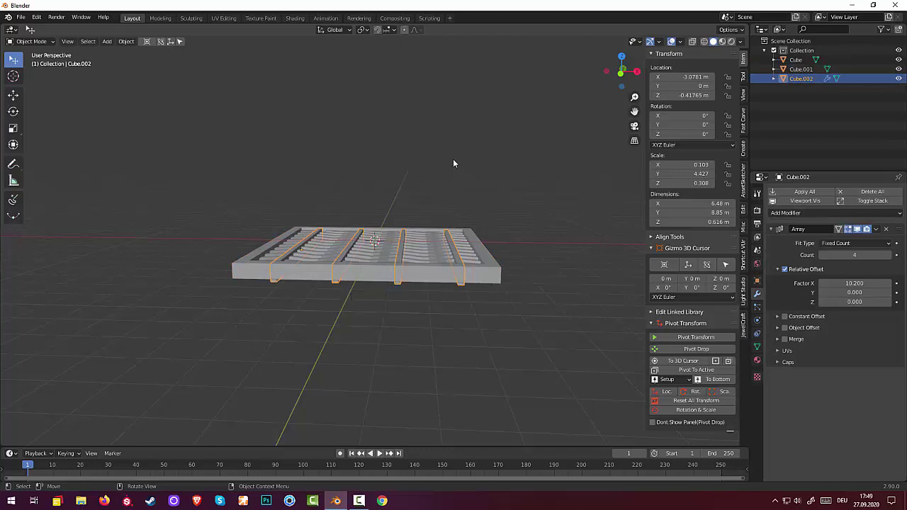
- Apply the Array modifier and scale the supports to Z 0.217, about 0.433 m tall
{"action": "left_click", "coordinate": [876, 229]}
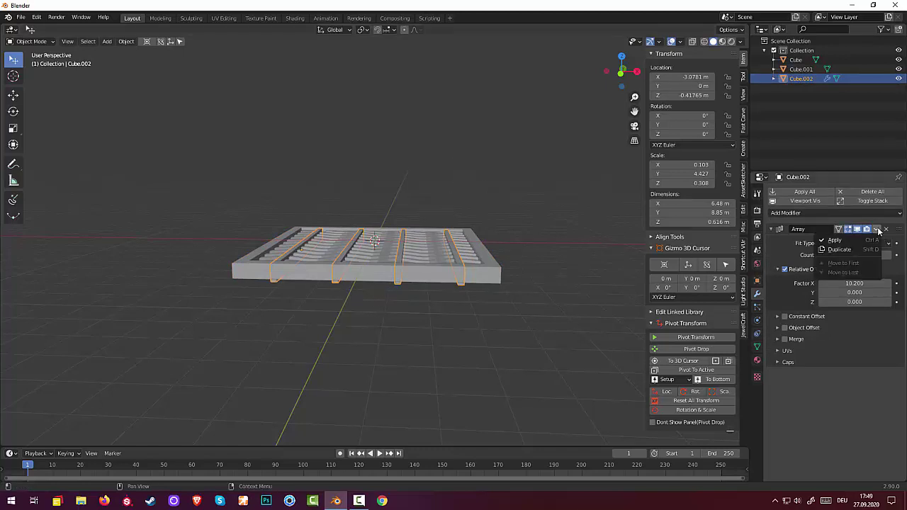
{"action": "left_click", "coordinate": [835, 240]}
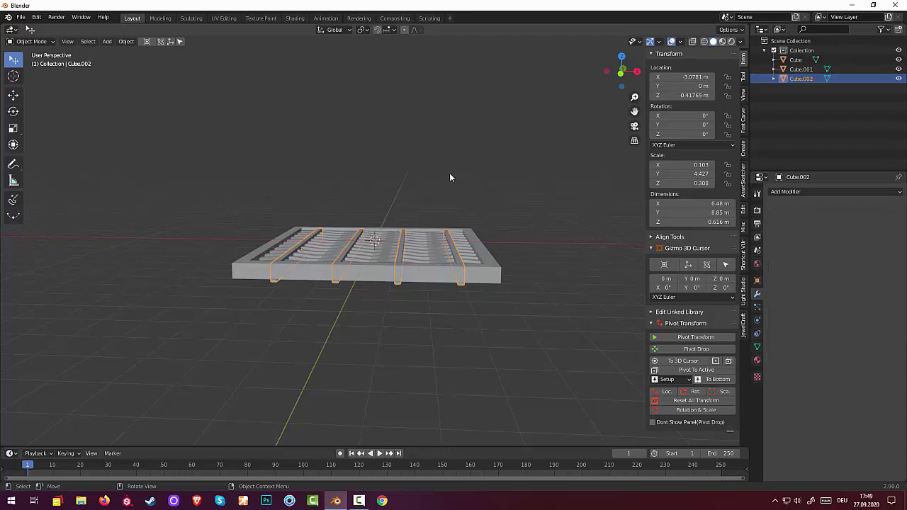
{"action": "key", "text": "s"}
{"action": "key", "text": "z"}
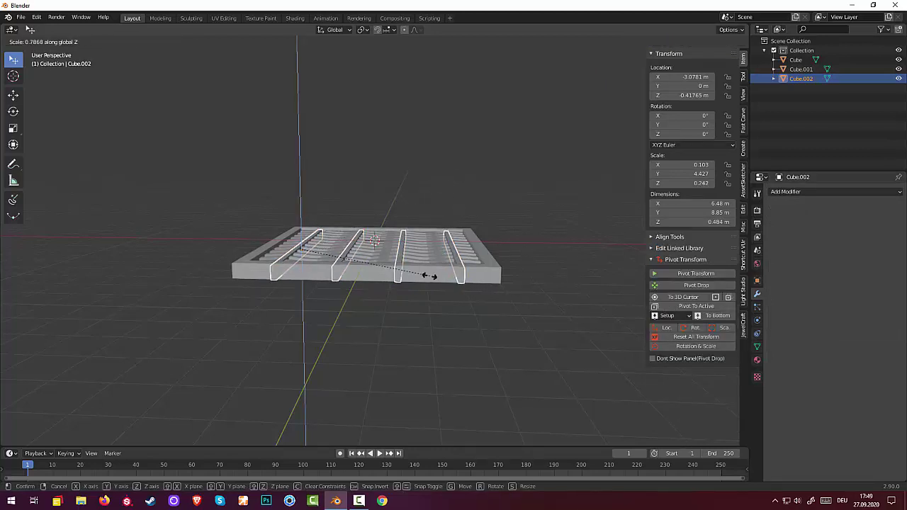
{"action": "left_click", "coordinate": [456, 260]}
- Deselect everything and view the finished grate from above
{"action": "left_click", "coordinate": [528, 196]}
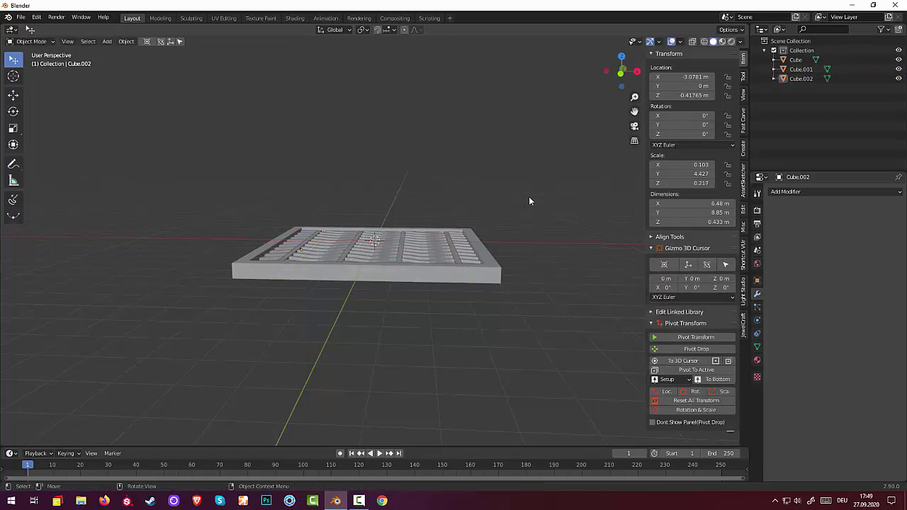
{"action": "mouse_move", "coordinate": [529, 197]}
{"action": "middle_mouse_down"}
{"action": "mouse_move", "coordinate": [548, 264]}
{"action": "mouse_move", "coordinate": [536, 277]}
{"action": "mouse_move", "coordinate": [508, 263]}
{"action": "mouse_move", "coordinate": [488, 206]}
{"action": "mouse_move", "coordinate": [486, 234]}
{"action": "mouse_move", "coordinate": [541, 202]}
{"action": "mouse_move", "coordinate": [555, 136]}
{"action": "mouse_move", "coordinate": [405, 121]}
{"action": "mouse_move", "coordinate": [520, 245]}
{"action": "mouse_move", "coordinate": [506, 208]}
{"action": "middle_mouse_up"}
{"action": "scroll", "coordinate": [532, 265], "scroll_direction": "down", "scroll_amount": 3}
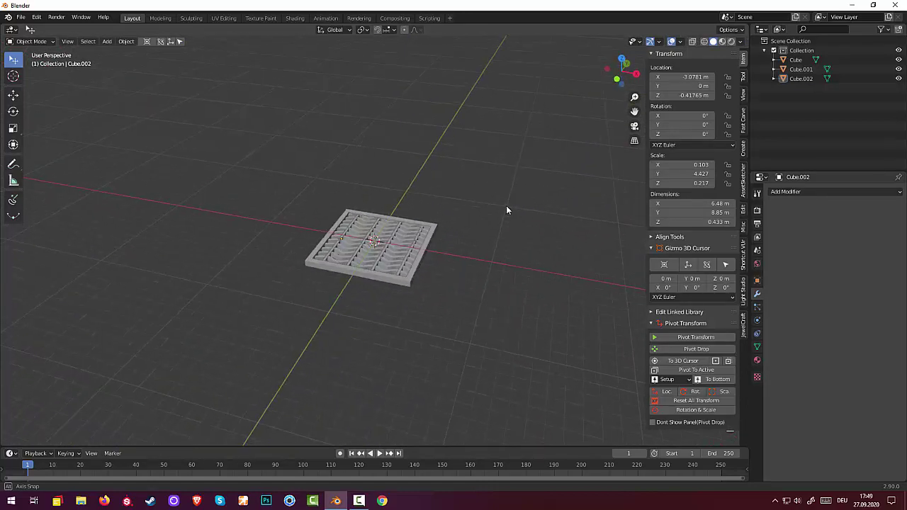
{"action": "left_click", "coordinate": [20, 17]}
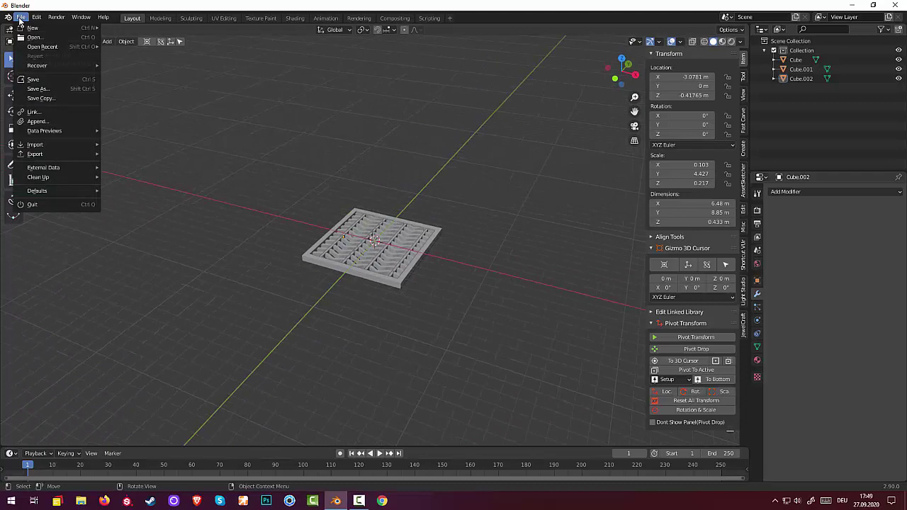
- Save the scene under the new name 'reshetka' as reshetka.blend in the 04blend file folder
{"action": "left_click", "coordinate": [39, 87]}
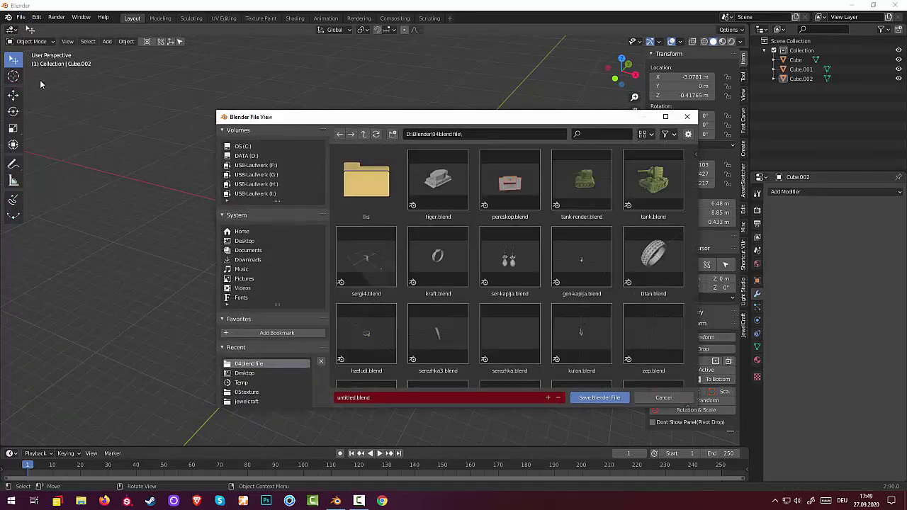
{"action": "double_click", "coordinate": [355, 398]}
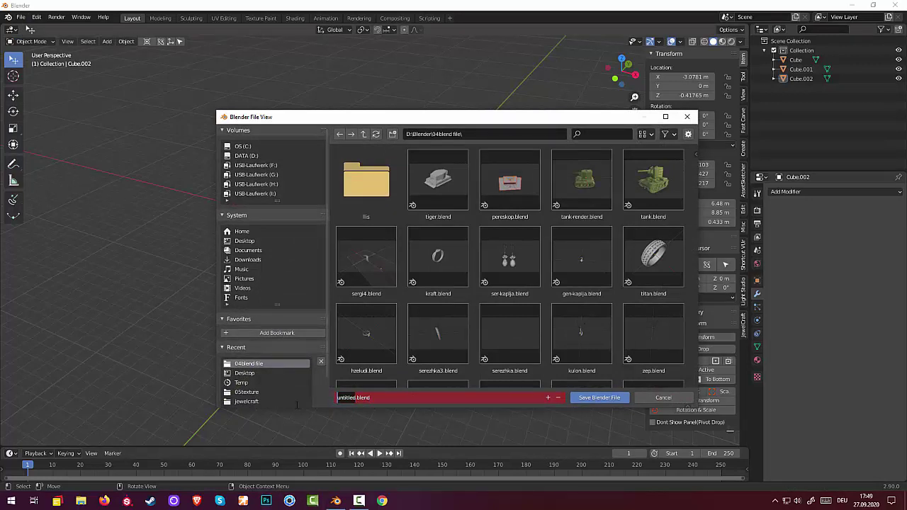
{"action": "type", "text": "res"}
{"action": "type", "text": "hetka"}
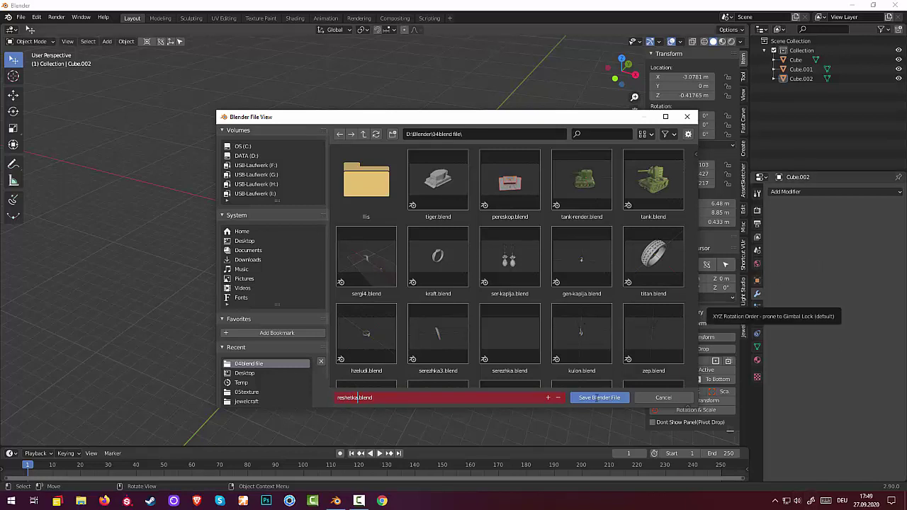
{"action": "left_click", "coordinate": [598, 398]}
{"action": "left_click", "coordinate": [598, 398]}
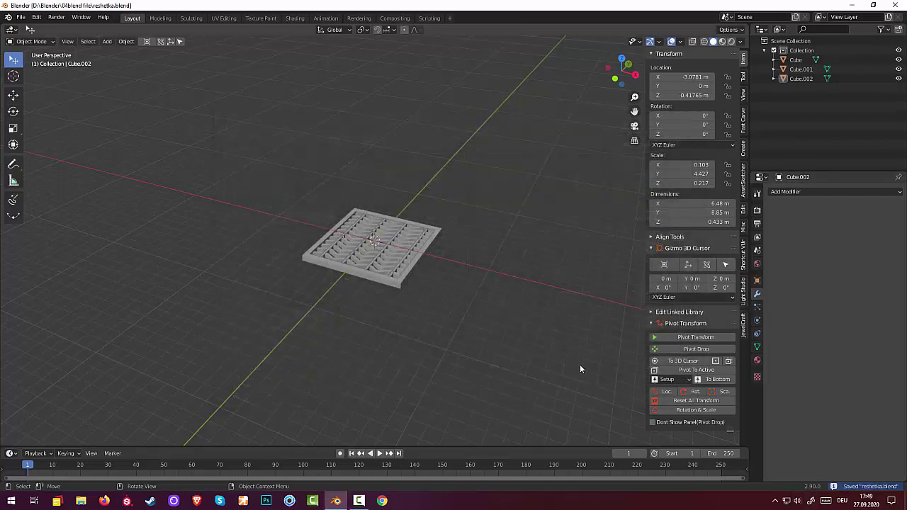
{"action": "left_click", "coordinate": [20, 17]}
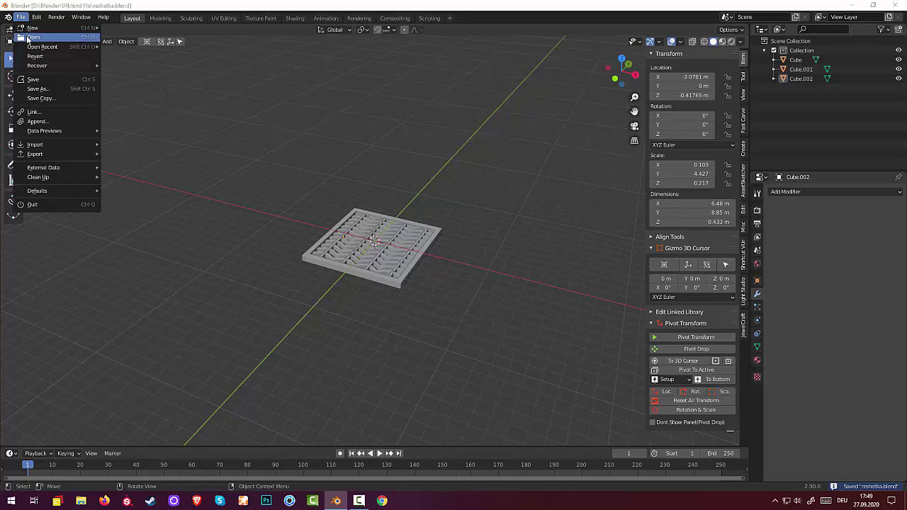
- Open tiger.blend from the 04blend file folder to load the Tiger tank scene
{"action": "left_click", "coordinate": [28, 37]}
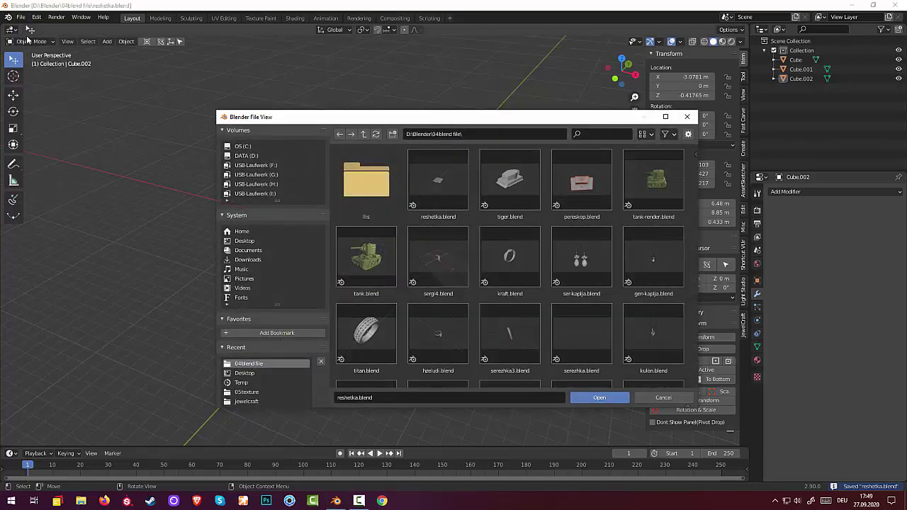
{"action": "left_click", "coordinate": [508, 183]}
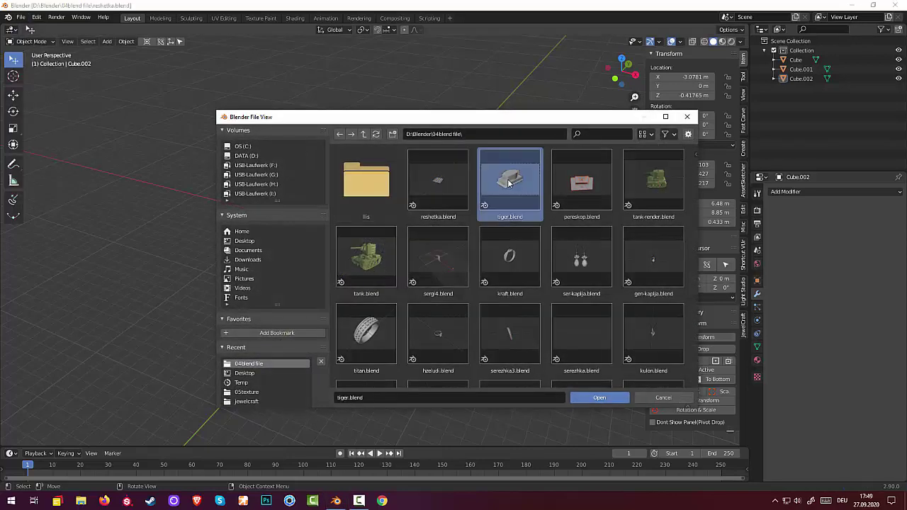
{"action": "left_click", "coordinate": [590, 400]}
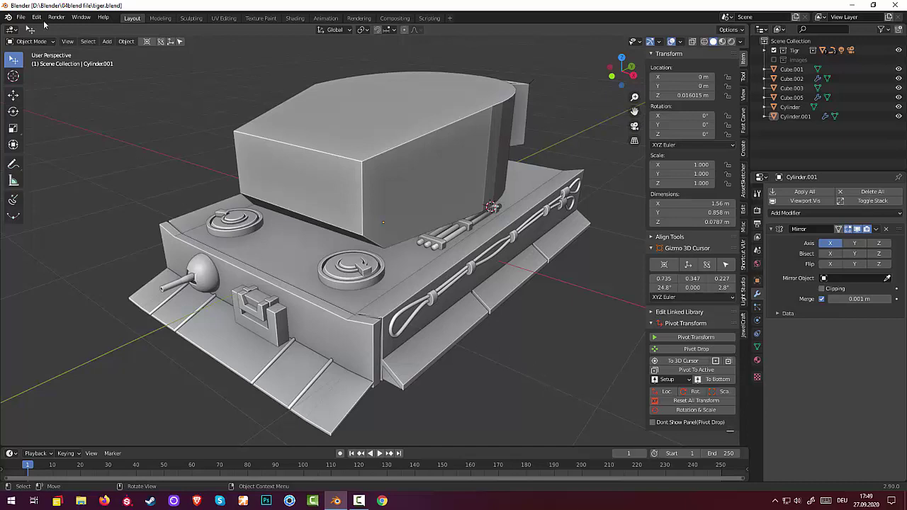
{"action": "left_click", "coordinate": [25, 42]}
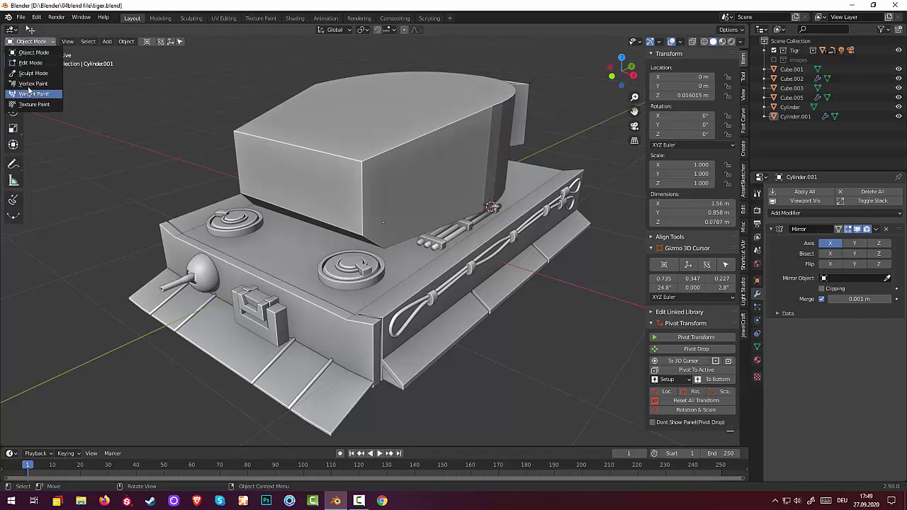
{"action": "left_click", "coordinate": [22, 18]}
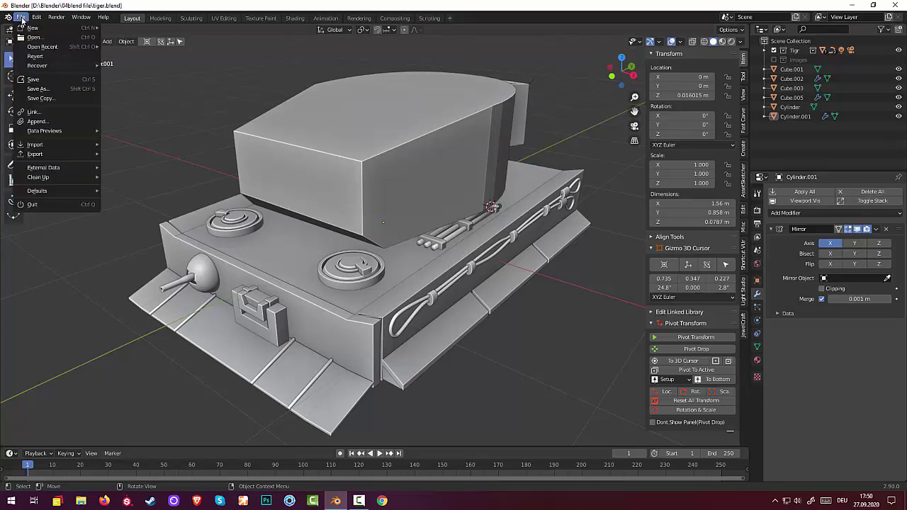
- Append Cube, Cube.001 and Cube.002 from reshetka.blend's Object folder into the tank scene
{"action": "left_click", "coordinate": [41, 123]}
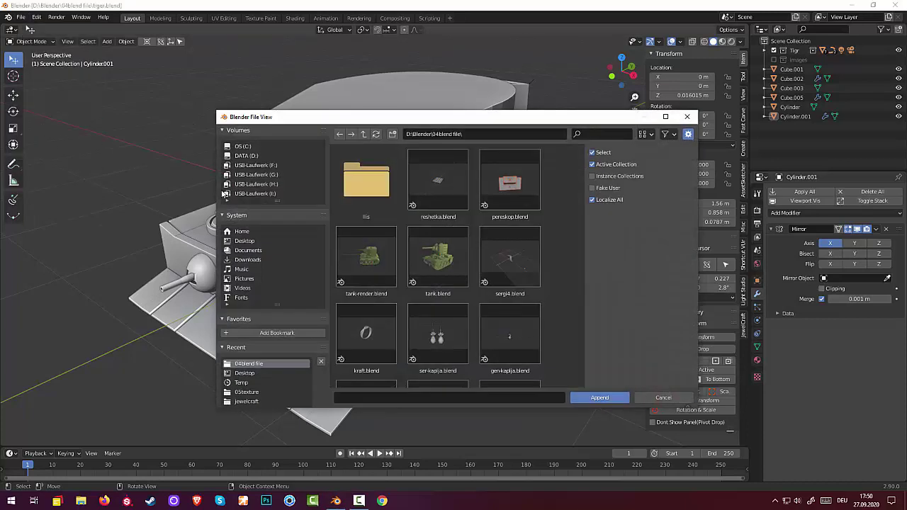
{"action": "left_click", "coordinate": [430, 196]}
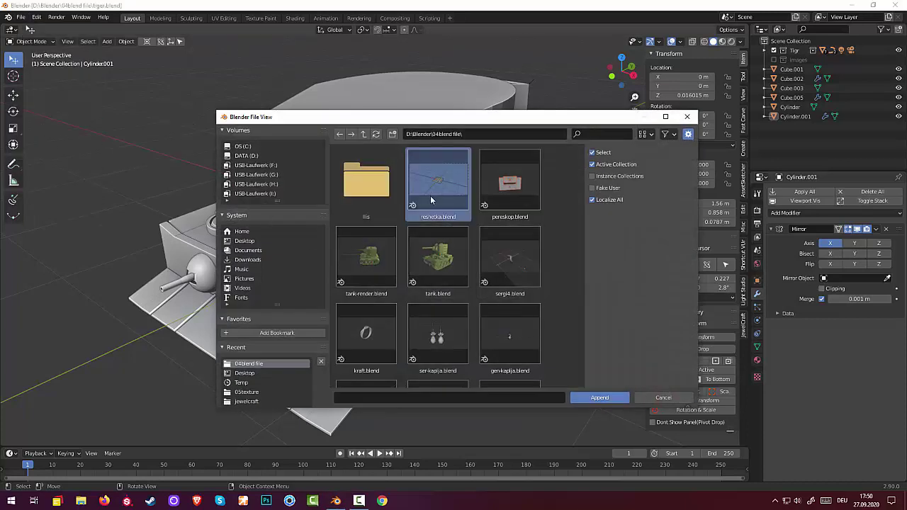
{"action": "left_click", "coordinate": [599, 398]}
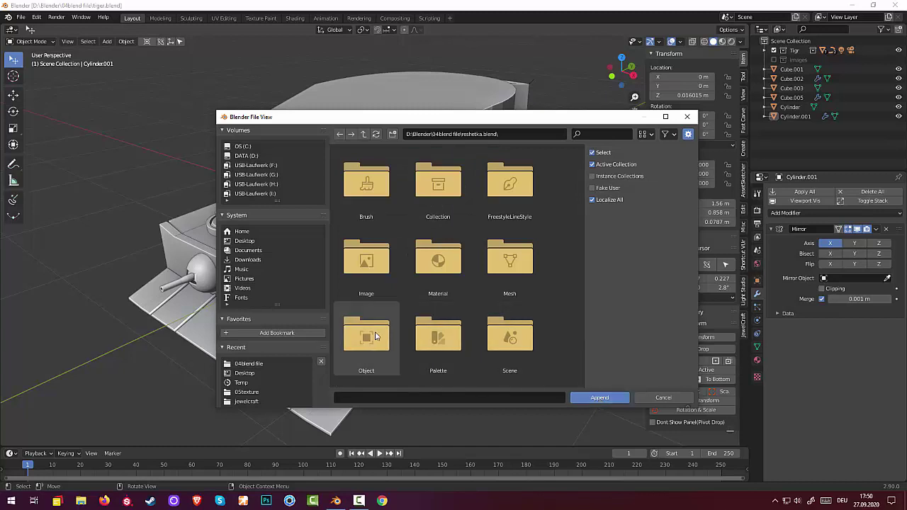
{"action": "double_click", "coordinate": [368, 331]}
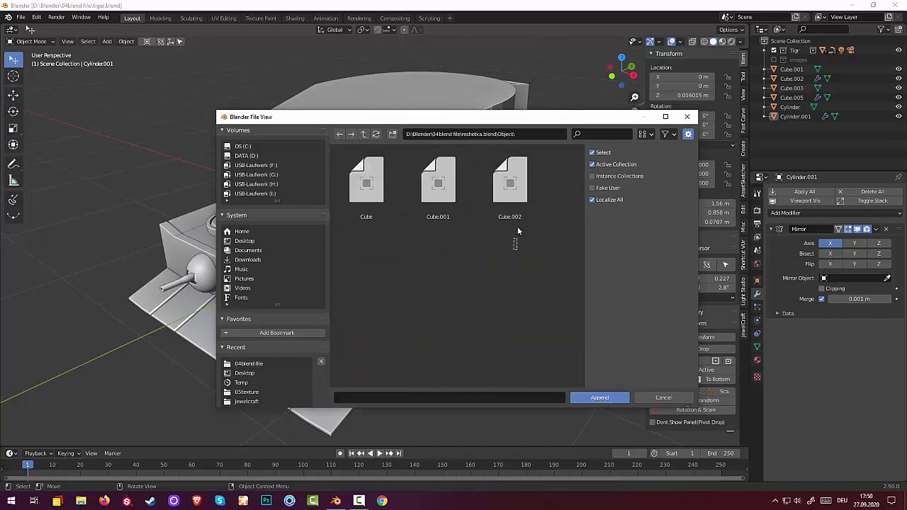
{"action": "left_click_drag", "start_coordinate": [517, 230], "coordinate": [389, 283]}
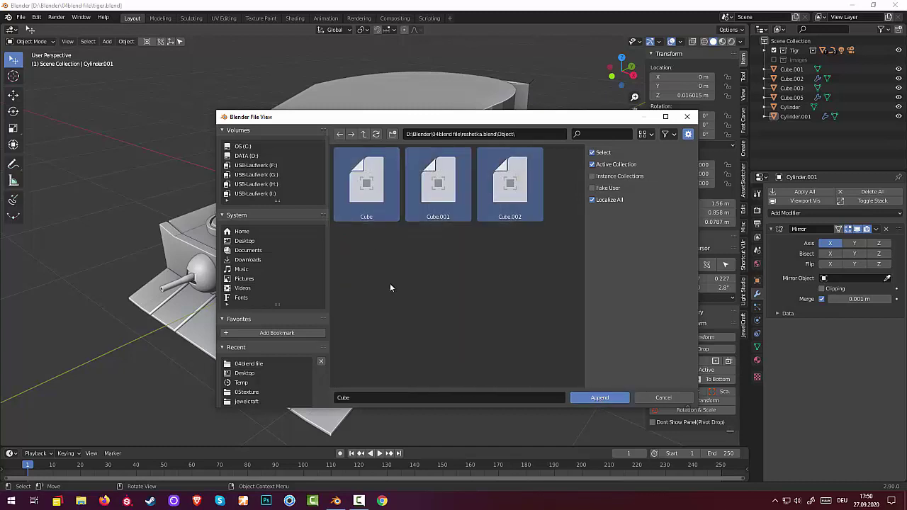
{"action": "left_click", "coordinate": [587, 398]}
- Try joining the appended grate pieces into one object with Object > Join
{"action": "scroll", "coordinate": [466, 320], "scroll_direction": "down", "scroll_amount": 3}
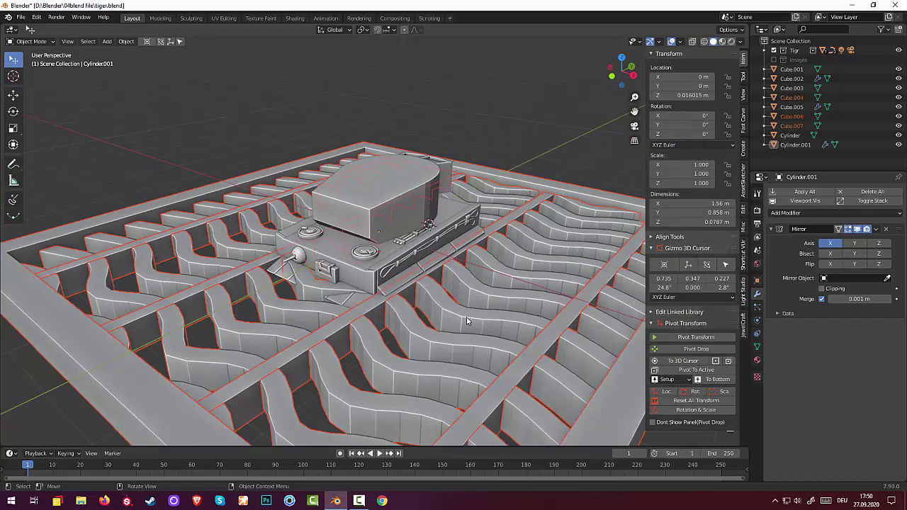
{"action": "scroll", "coordinate": [466, 320], "scroll_direction": "down", "scroll_amount": 5}
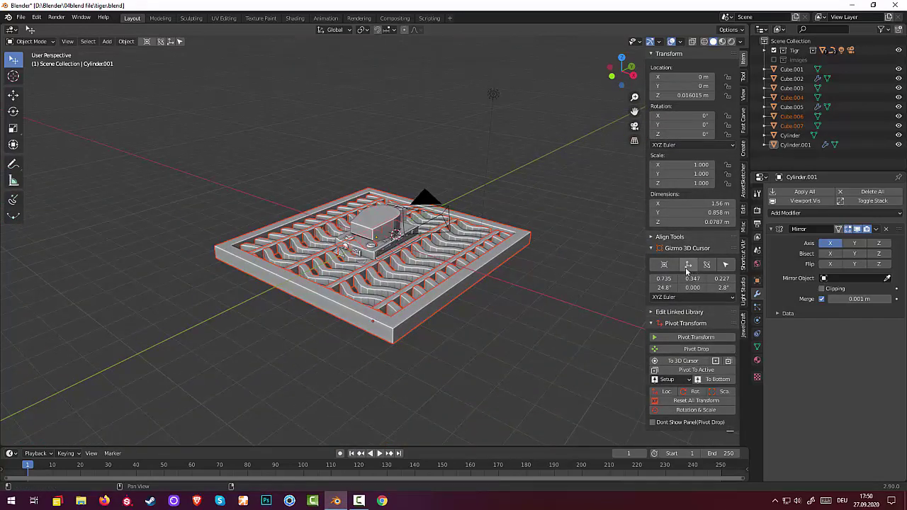
{"action": "left_click", "coordinate": [127, 41]}
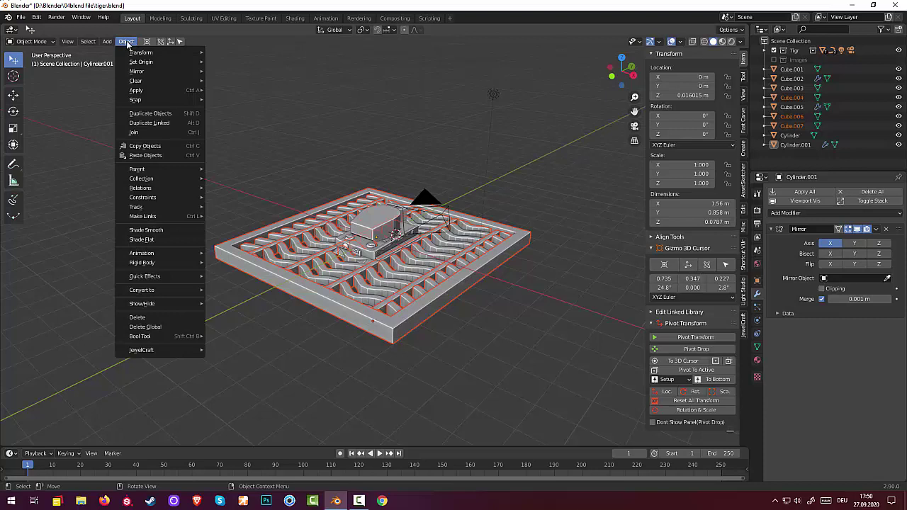
{"action": "left_click", "coordinate": [130, 132]}
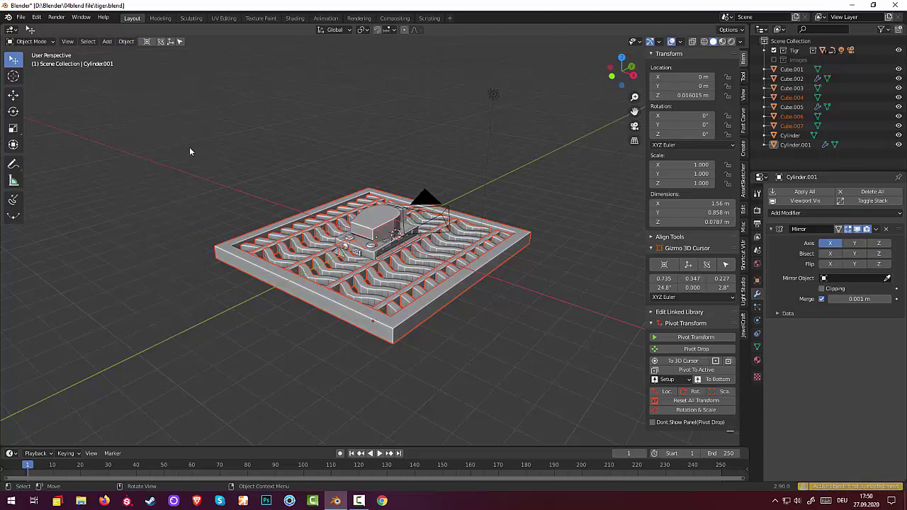
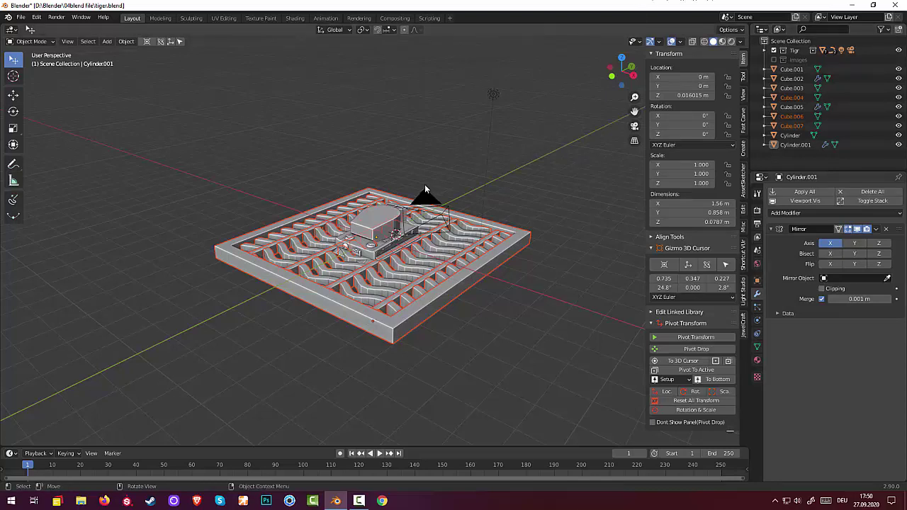
- Raise the wave-patterned grate straight up along Z above the tank
{"action": "key", "text": "g"}
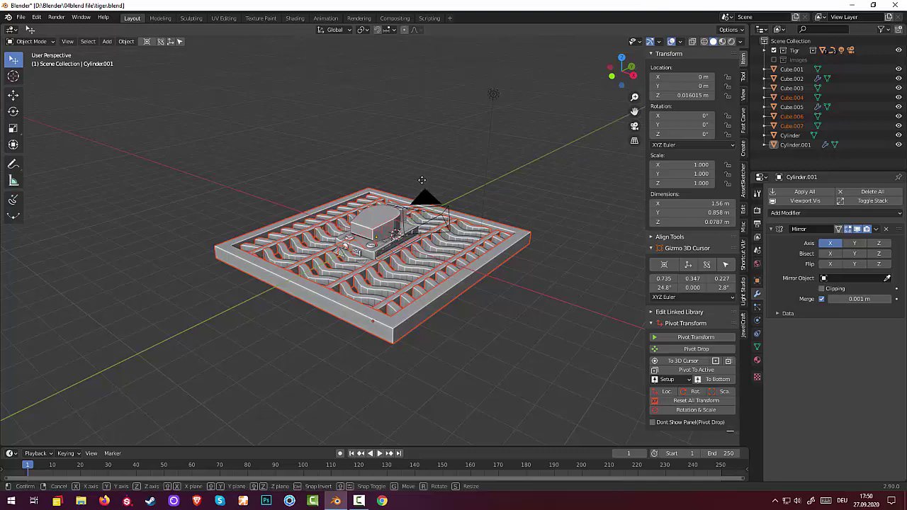
{"action": "key", "text": "z"}
{"action": "left_click", "coordinate": [427, 63]}
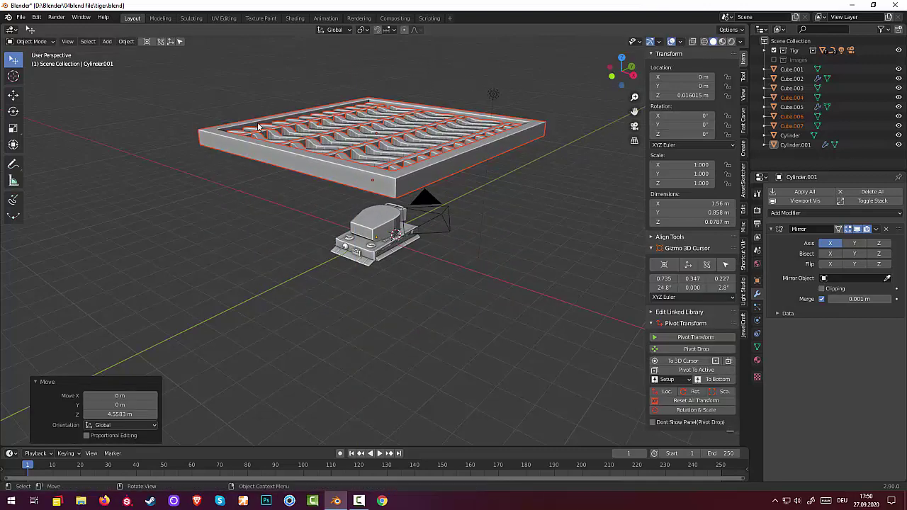
- Join the grate's frame and bar pieces into one object, Cube.004
{"action": "left_click", "coordinate": [126, 41]}
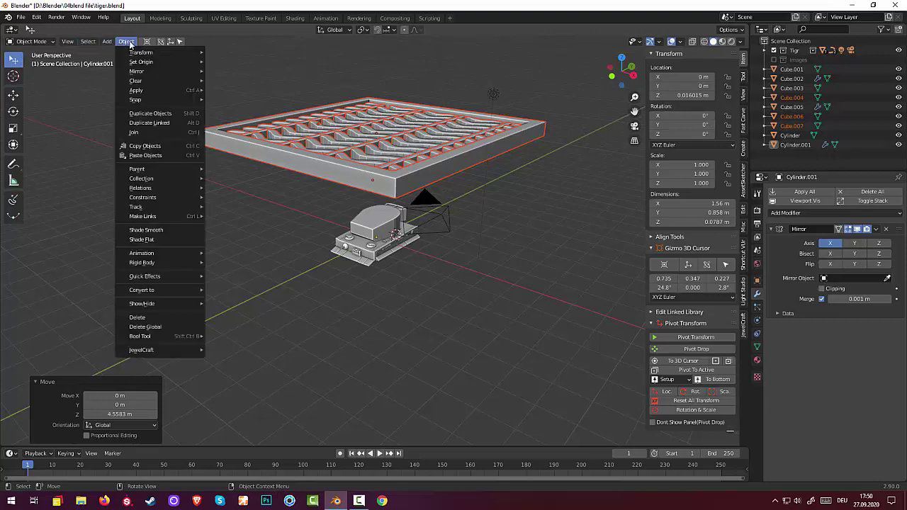
{"action": "left_click", "coordinate": [134, 133]}
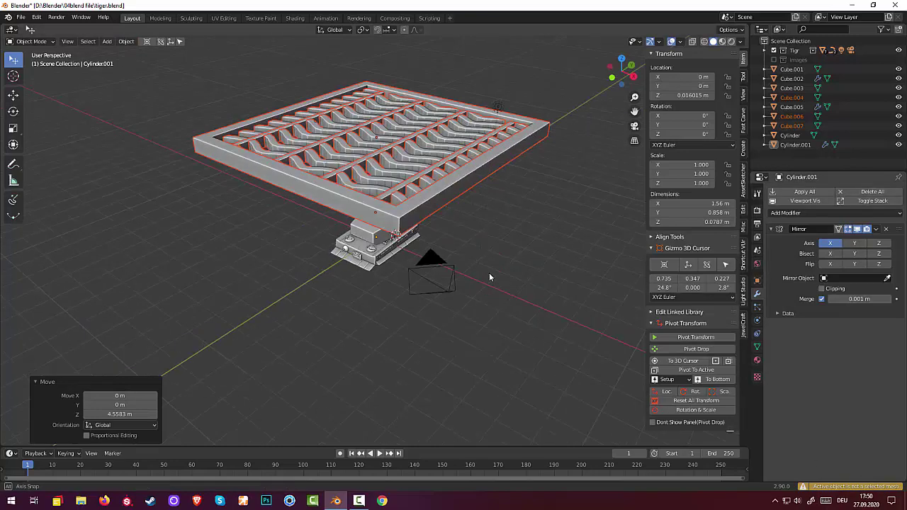
{"action": "middle_click_drag", "start_coordinate": [485, 249], "coordinate": [493, 256]}
{"action": "left_click", "coordinate": [313, 196]}
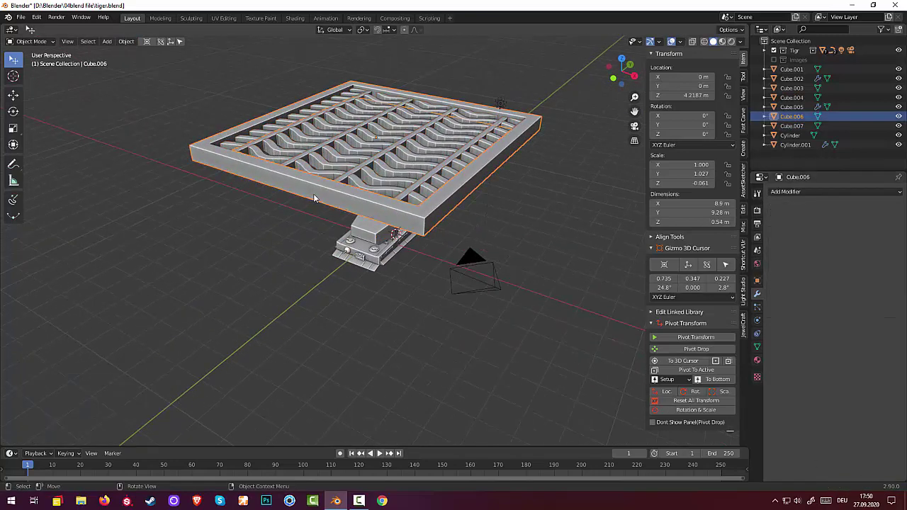
{"action": "left_click", "coordinate": [359, 172], "text": "shift"}
{"action": "left_click", "coordinate": [360, 172], "text": "shift"}
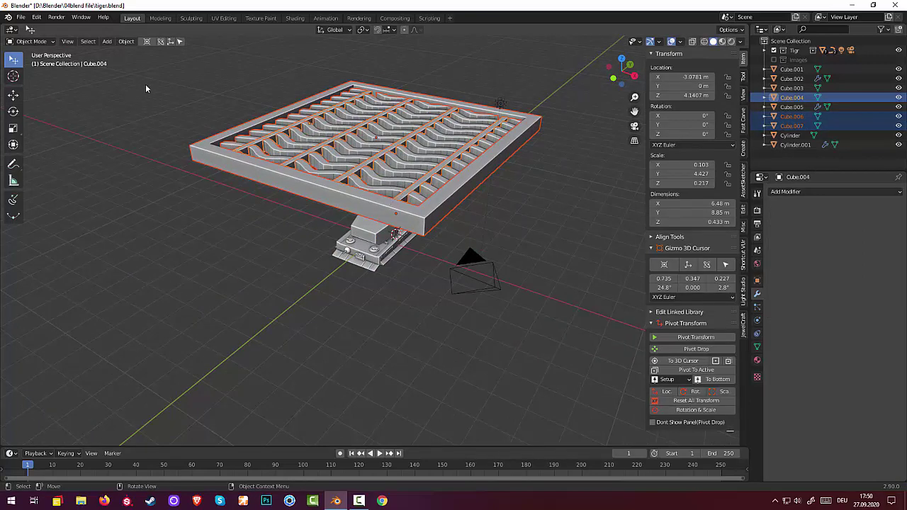
{"action": "left_click", "coordinate": [126, 42]}
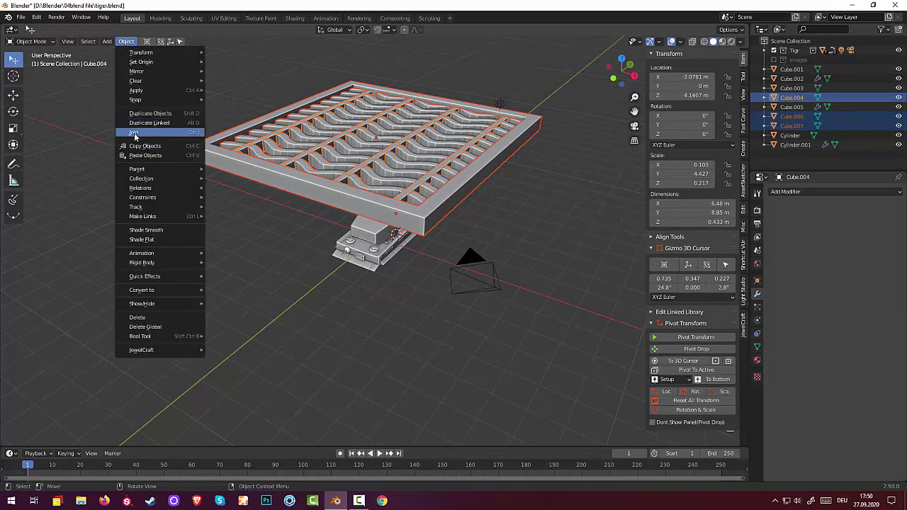
{"action": "left_click", "coordinate": [134, 133]}
{"action": "mouse_move", "coordinate": [477, 225]}
{"action": "middle_mouse_down"}
{"action": "mouse_move", "coordinate": [508, 270]}
{"action": "mouse_move", "coordinate": [503, 240]}
{"action": "middle_mouse_up"}
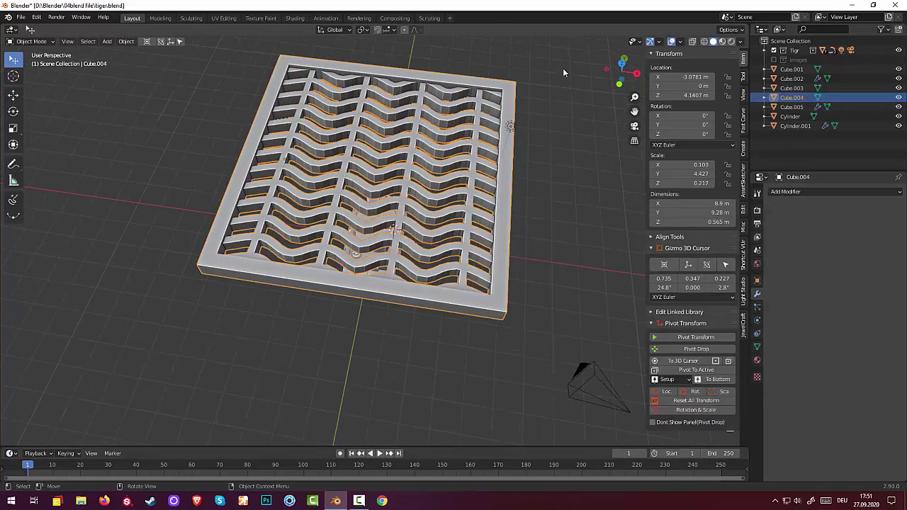
- Scale the grate down to tank size and lower it along Z to tank height
{"action": "key", "text": "s"}
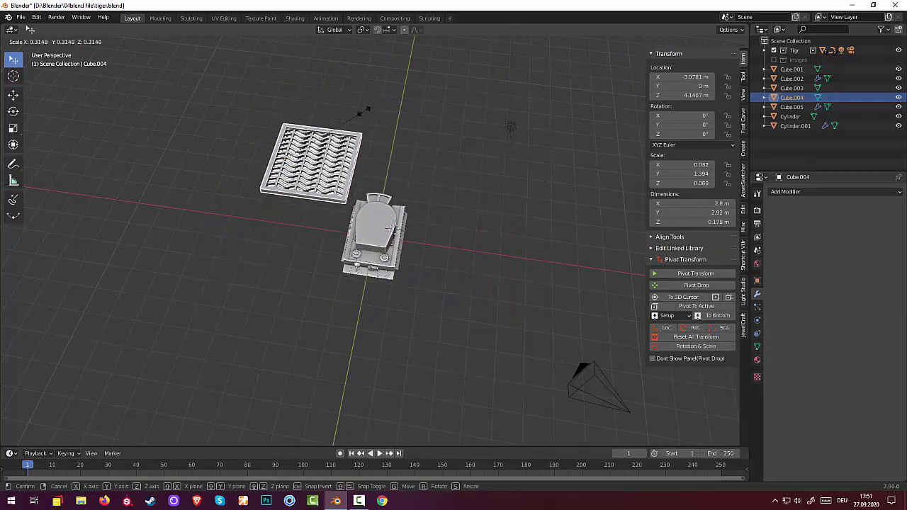
{"action": "left_click", "coordinate": [304, 139]}
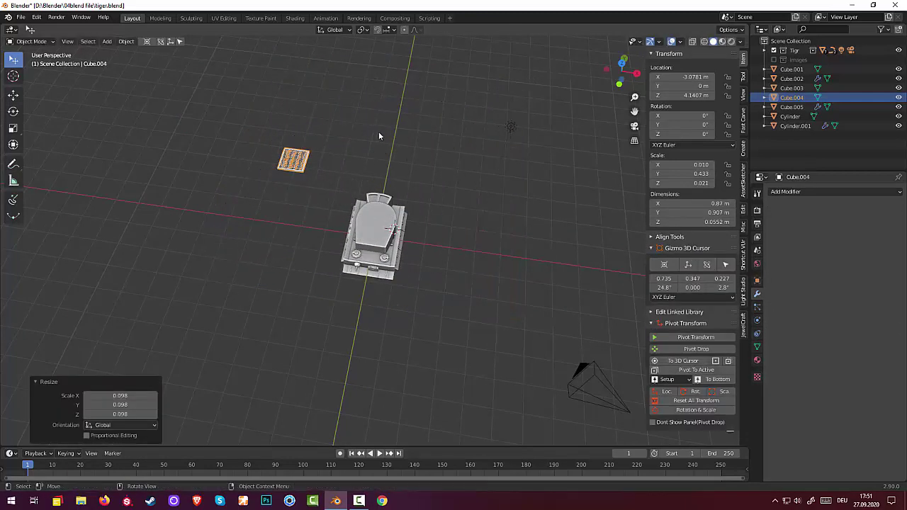
{"action": "mouse_move", "coordinate": [378, 131]}
{"action": "middle_mouse_down"}
{"action": "mouse_move", "coordinate": [279, 158]}
{"action": "mouse_move", "coordinate": [239, 111]}
{"action": "mouse_move", "coordinate": [454, 136]}
{"action": "middle_mouse_up"}
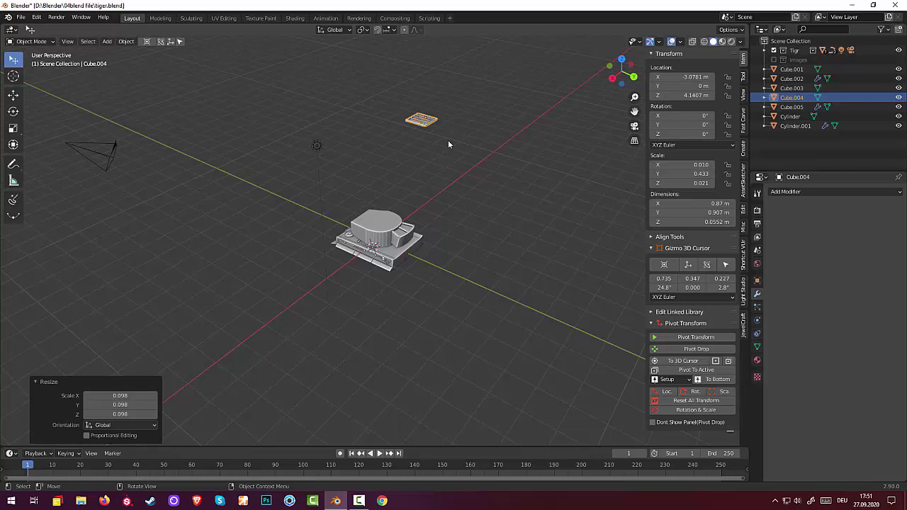
{"action": "key", "text": "g"}
{"action": "key", "text": "z"}
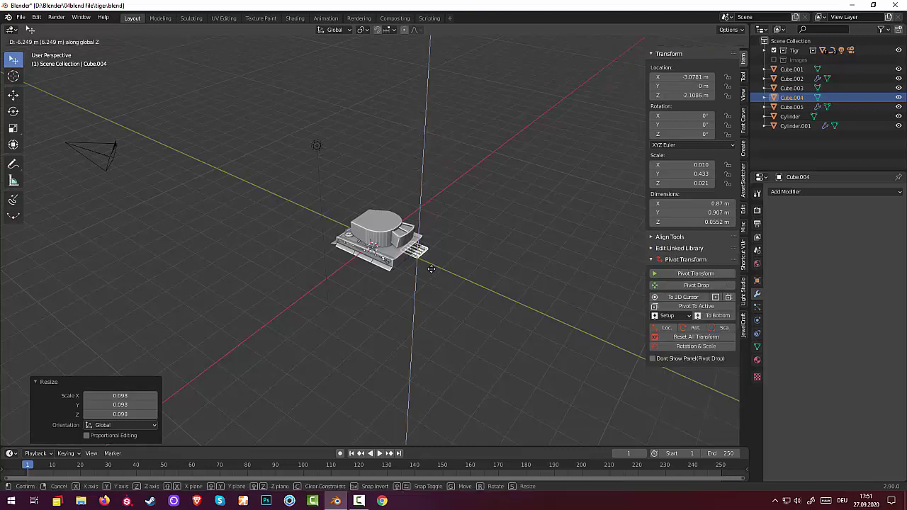
{"action": "left_click", "coordinate": [432, 266]}
- Set the grate's origin to its geometry
{"action": "left_click", "coordinate": [126, 41]}
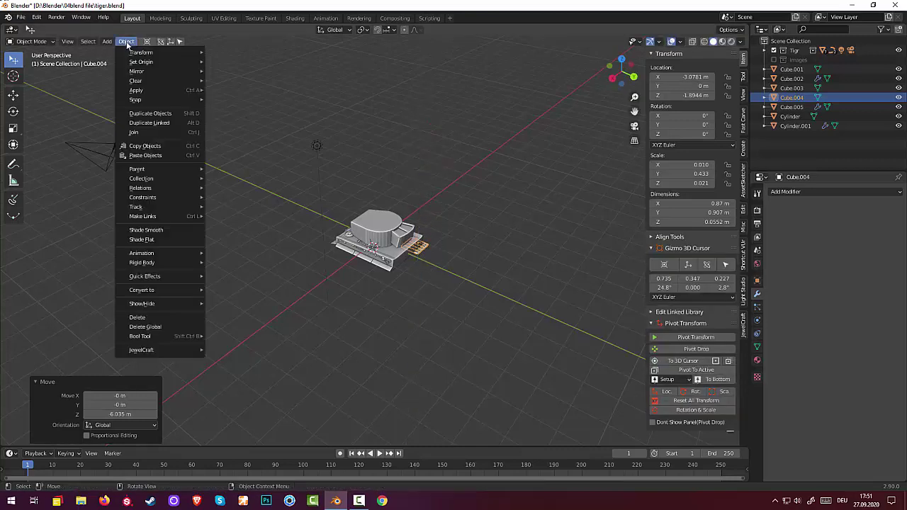
{"action": "mouse_move", "coordinate": [141, 62]}
{"action": "left_click", "coordinate": [259, 71]}
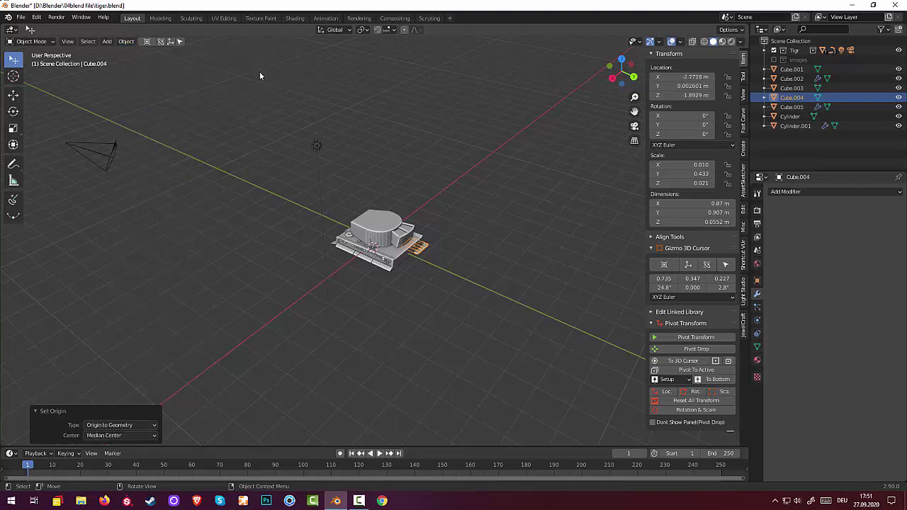
{"action": "mouse_move", "coordinate": [388, 207]}
{"action": "middle_mouse_down"}
{"action": "mouse_move", "coordinate": [422, 197]}
{"action": "mouse_move", "coordinate": [387, 143]}
{"action": "mouse_move", "coordinate": [186, 173]}
{"action": "mouse_move", "coordinate": [220, 187]}
{"action": "mouse_move", "coordinate": [281, 181]}
{"action": "mouse_move", "coordinate": [360, 247]}
{"action": "middle_mouse_up"}
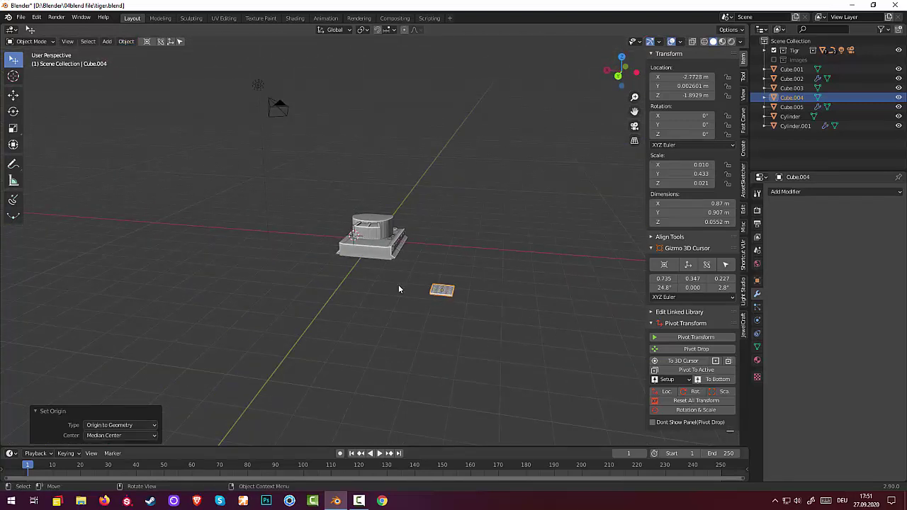
- Move the grate over to the tank, next to its hull
{"action": "key", "text": "g"}
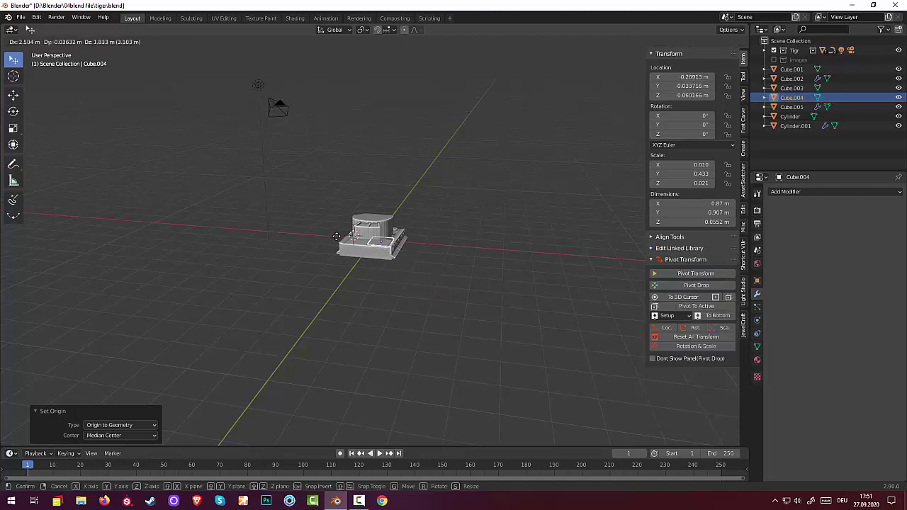
{"action": "left_click", "coordinate": [356, 254]}
{"action": "mouse_move", "coordinate": [355, 253]}
{"action": "middle_mouse_down"}
{"action": "mouse_move", "coordinate": [423, 281]}
{"action": "mouse_move", "coordinate": [464, 256]}
{"action": "middle_mouse_up"}
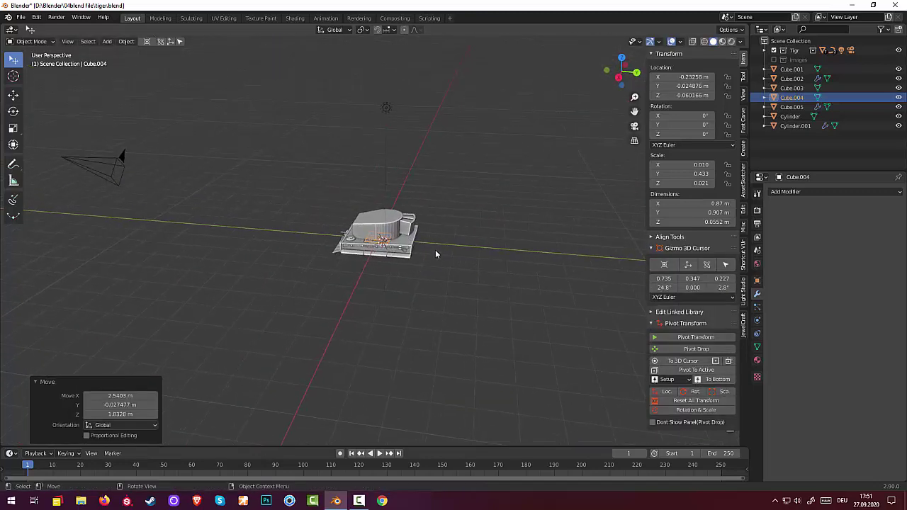
{"action": "key", "text": "g"}
{"action": "left_click", "coordinate": [448, 253]}
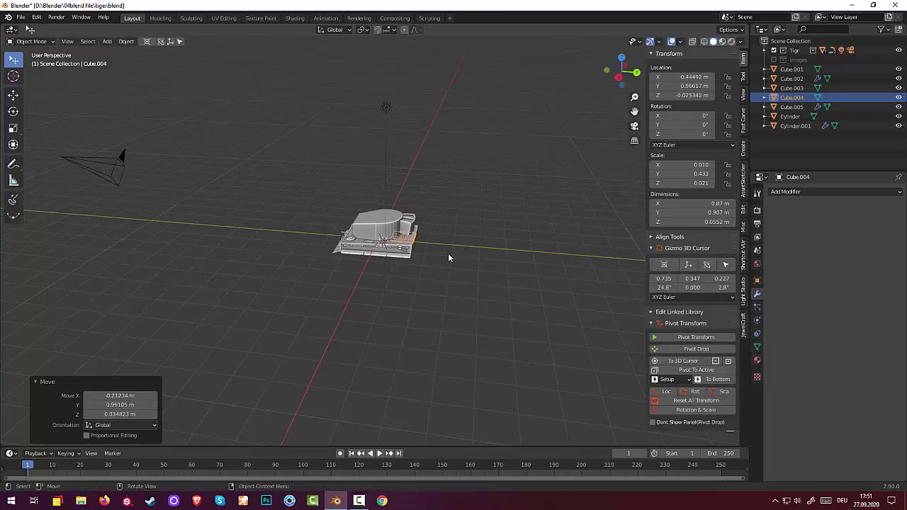
{"action": "scroll", "coordinate": [446, 251], "scroll_direction": "up", "scroll_amount": 3}
{"action": "scroll", "coordinate": [445, 251], "scroll_direction": "up", "scroll_amount": 3}
{"action": "middle_click_drag", "start_coordinate": [446, 251], "coordinate": [459, 231]}
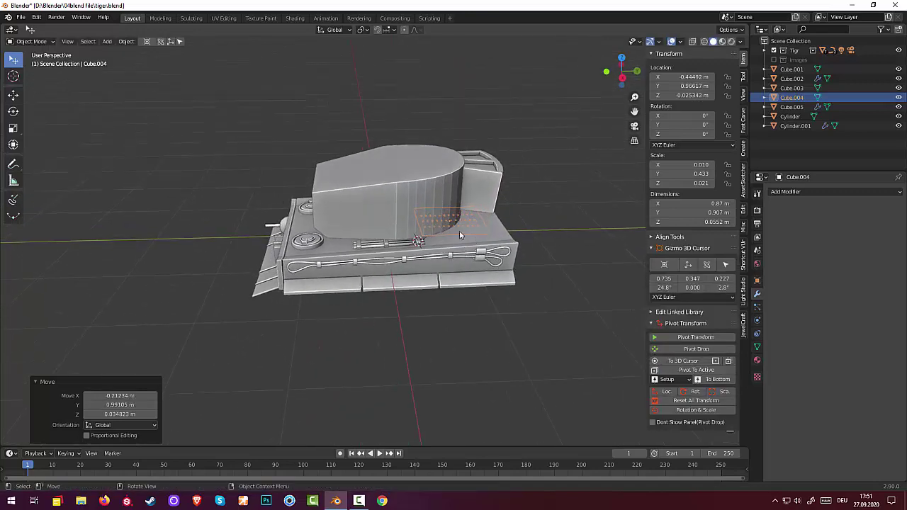
- Place the grate behind the turret and lower it onto the rear deck in Right Orthographic view
{"action": "key", "text": "g"}
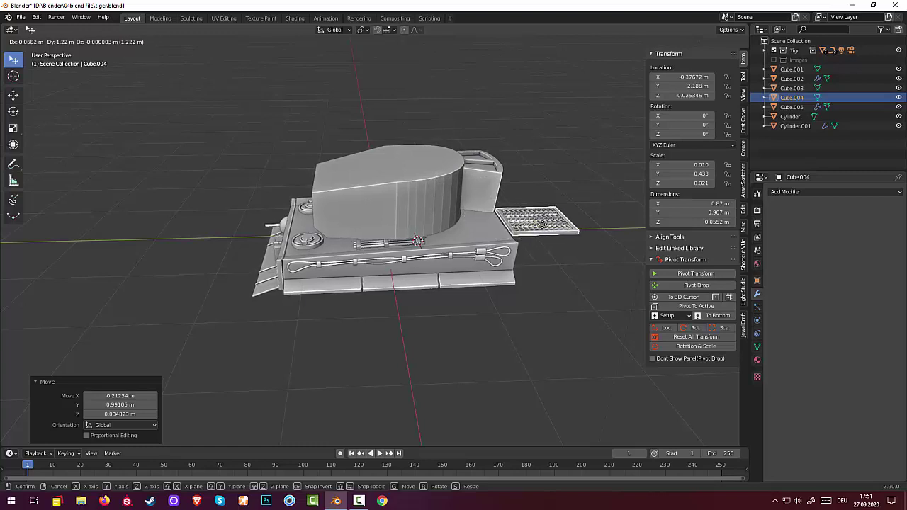
{"action": "left_click", "coordinate": [542, 227]}
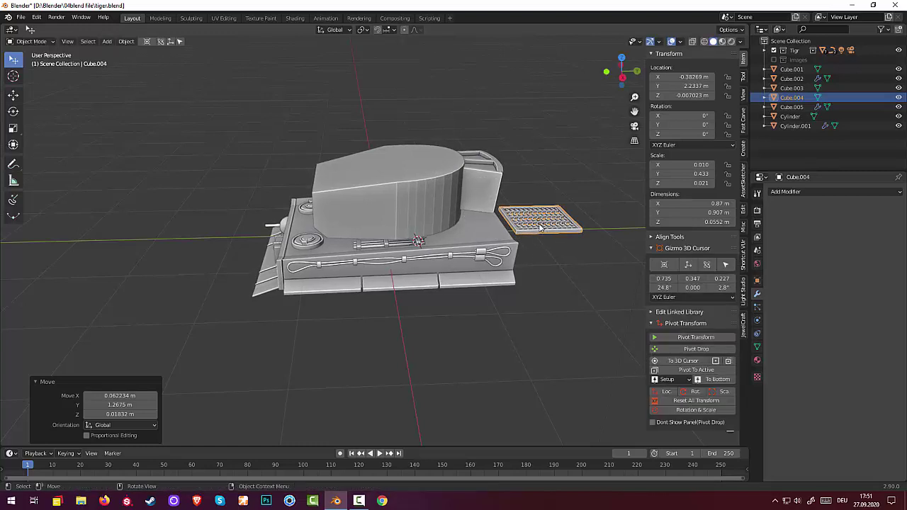
{"action": "key", "text": "KP_3"}
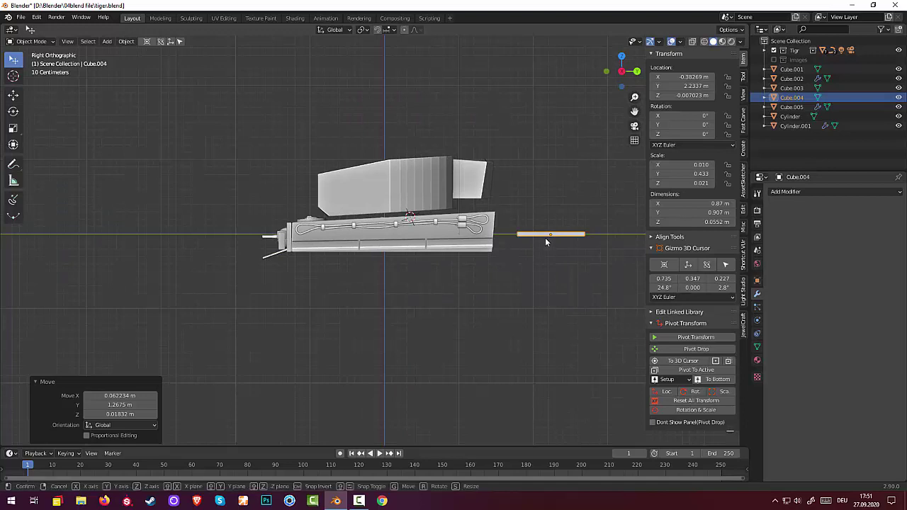
{"action": "key", "text": "g"}
{"action": "left_click", "coordinate": [449, 213]}
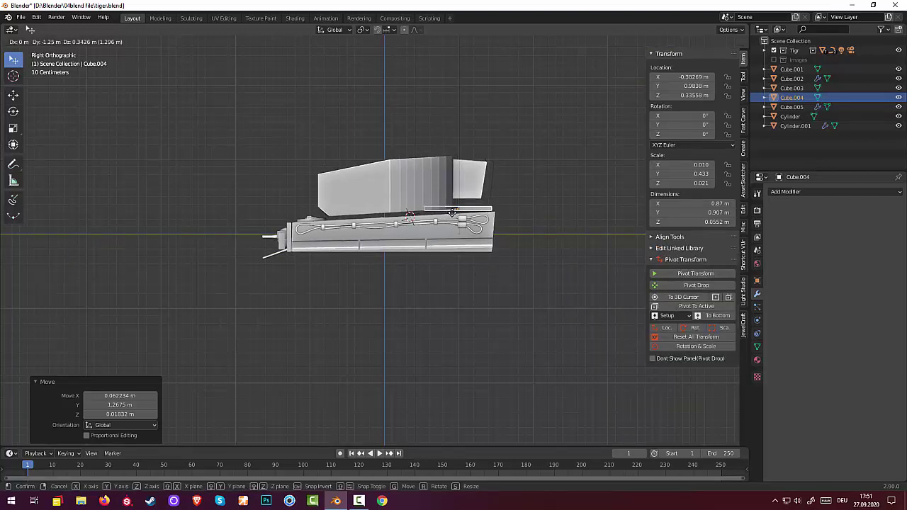
{"action": "mouse_move", "coordinate": [507, 211]}
{"action": "middle_mouse_down"}
{"action": "mouse_move", "coordinate": [555, 235]}
{"action": "mouse_move", "coordinate": [552, 264]}
{"action": "mouse_move", "coordinate": [468, 249]}
{"action": "middle_mouse_up"}
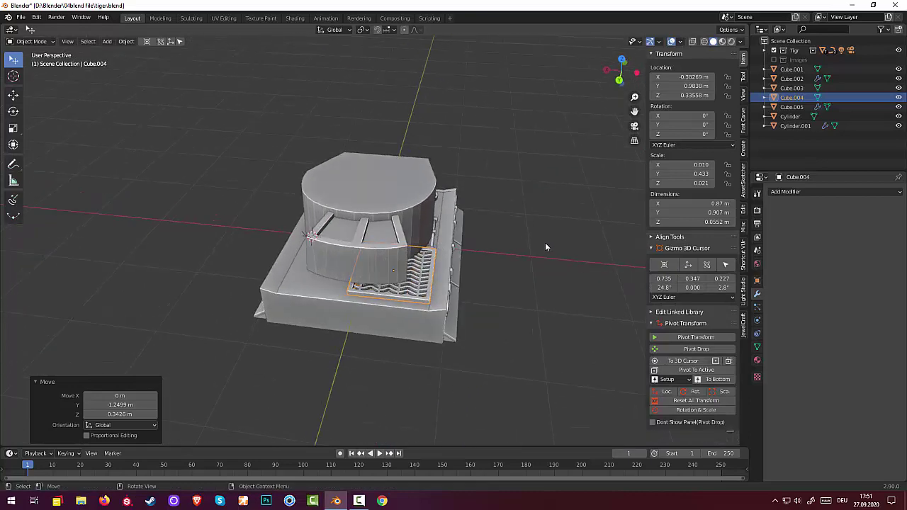
- Scale the grate down to 0.616
{"action": "key", "text": "s"}
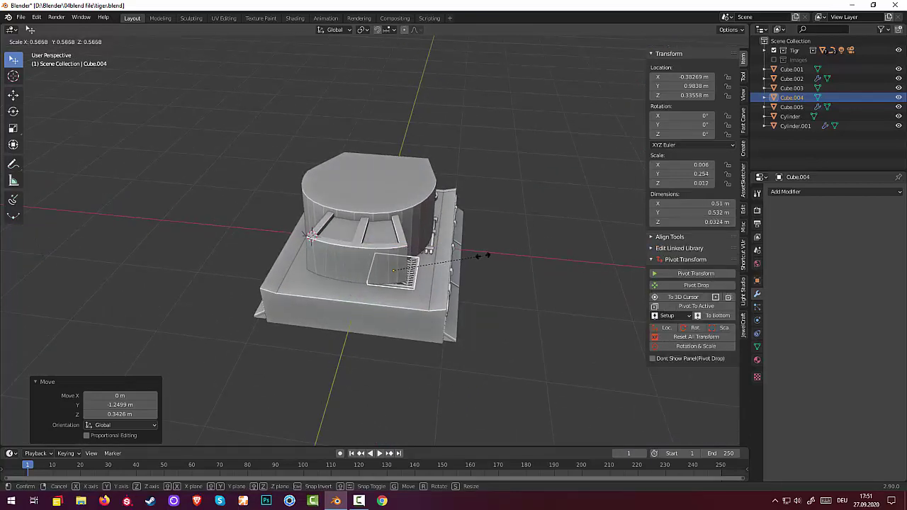
{"action": "left_click", "coordinate": [484, 253]}
{"action": "middle_click_drag", "start_coordinate": [493, 250], "coordinate": [481, 225]}
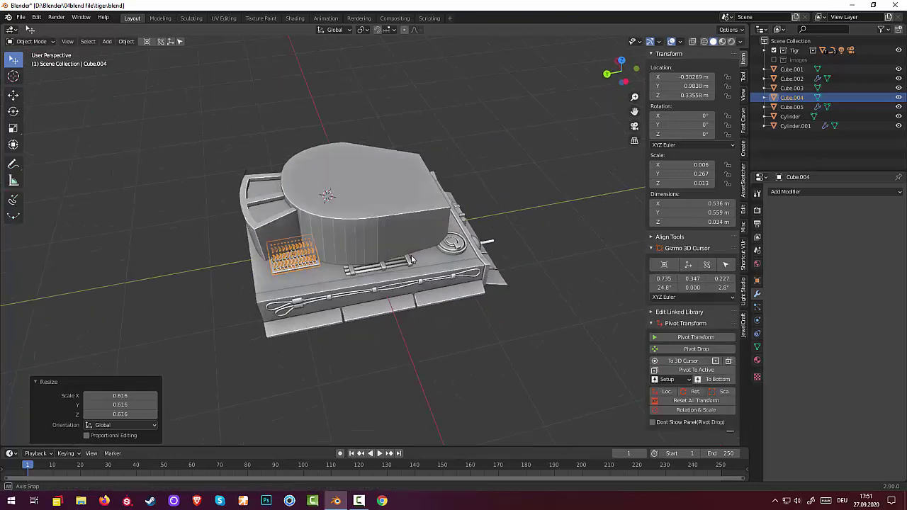
{"action": "mouse_move", "coordinate": [507, 233]}
{"action": "middle_mouse_down"}
{"action": "mouse_move", "coordinate": [512, 243]}
{"action": "mouse_move", "coordinate": [478, 261]}
{"action": "mouse_move", "coordinate": [393, 272]}
{"action": "mouse_move", "coordinate": [392, 254]}
{"action": "mouse_move", "coordinate": [364, 248]}
{"action": "mouse_move", "coordinate": [461, 247]}
{"action": "middle_mouse_up"}
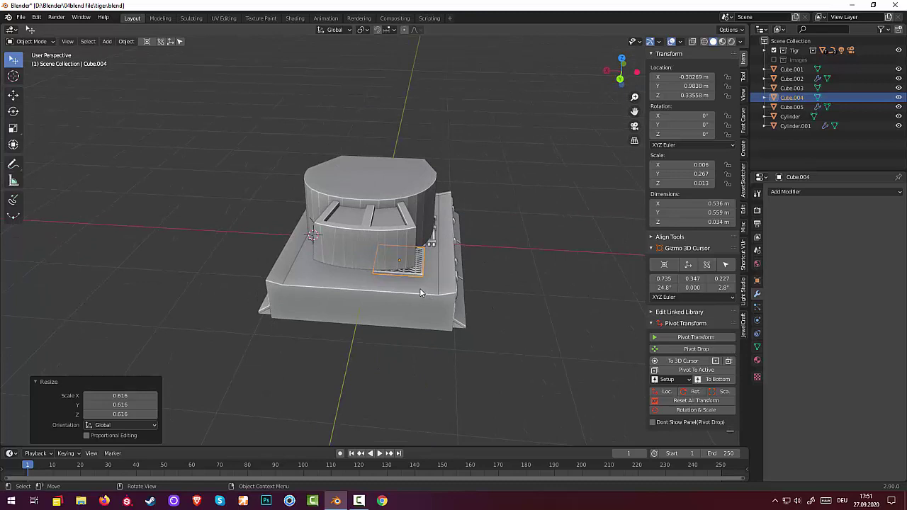
- Move the grate 0.88 m along X to the deck's other side, reaching X 0.49924 m
{"action": "key", "text": "g"}
{"action": "key", "text": "x"}
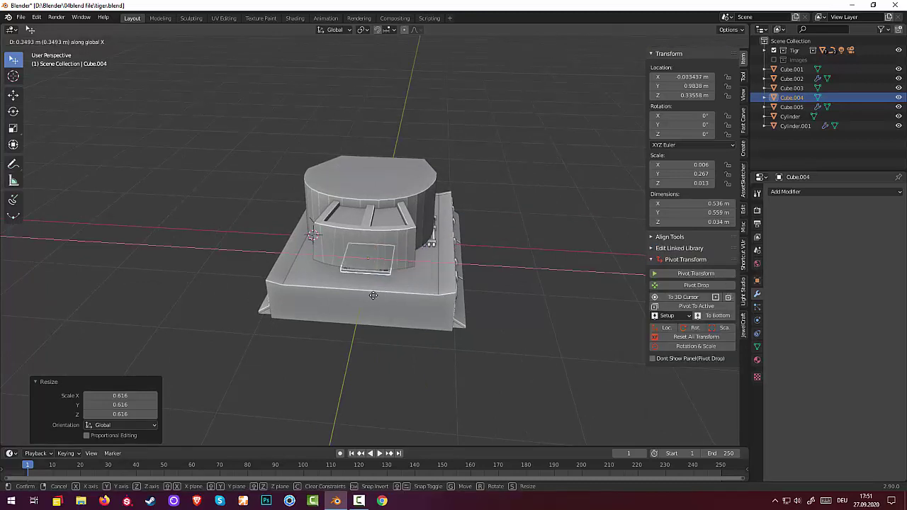
{"action": "left_click", "coordinate": [340, 309]}
{"action": "mouse_move", "coordinate": [347, 284]}
{"action": "middle_mouse_down"}
{"action": "mouse_move", "coordinate": [450, 255]}
{"action": "mouse_move", "coordinate": [446, 263]}
{"action": "mouse_move", "coordinate": [457, 264]}
{"action": "mouse_move", "coordinate": [458, 254]}
{"action": "middle_mouse_up"}
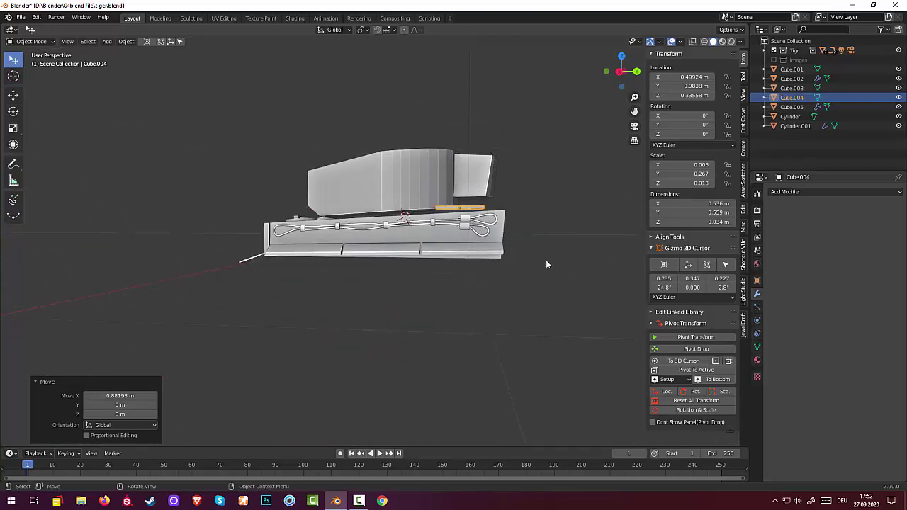
- Rotate the rear grille slightly to finish its tilt
{"action": "key", "text": "r"}
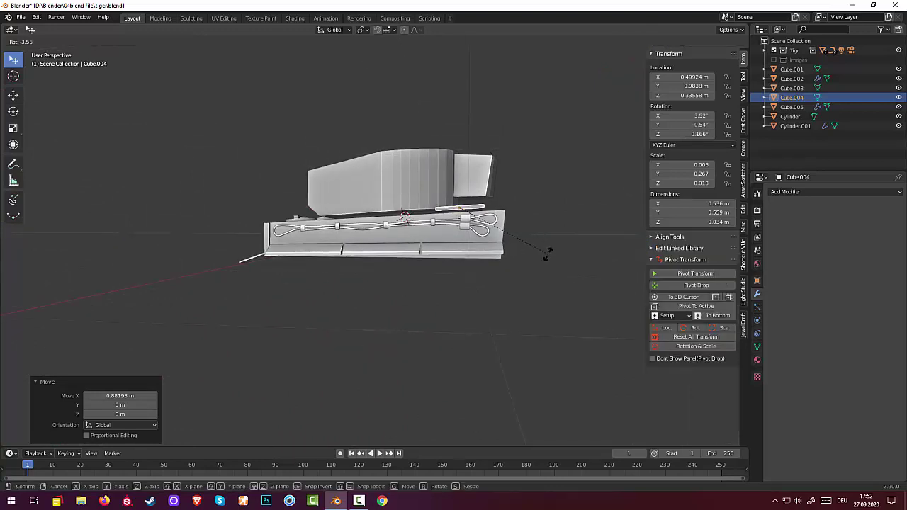
{"action": "left_click", "coordinate": [547, 253]}
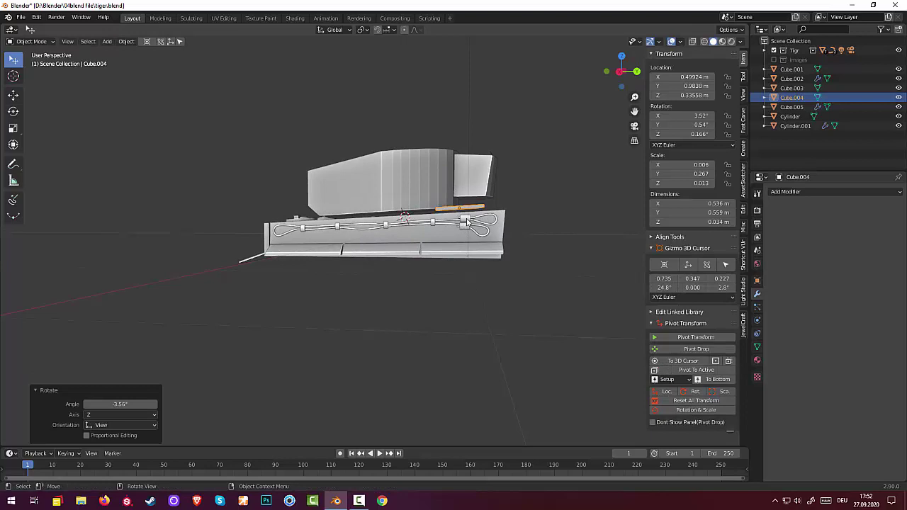
{"action": "scroll", "coordinate": [490, 235], "scroll_direction": "up", "scroll_amount": 4}
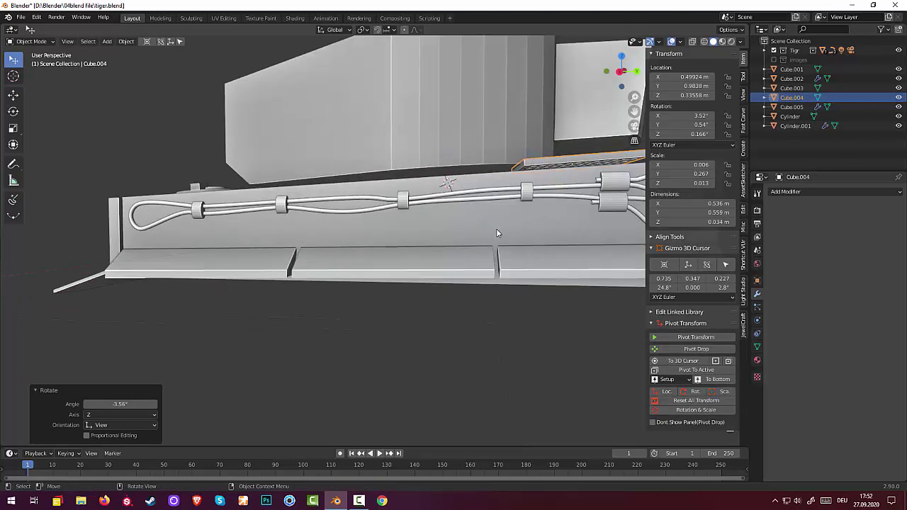
- Lower the grille onto the deck at Y 1.1001 m, Z 0.29275 m in Right Ortho view
{"action": "key", "text": "KP_3"}
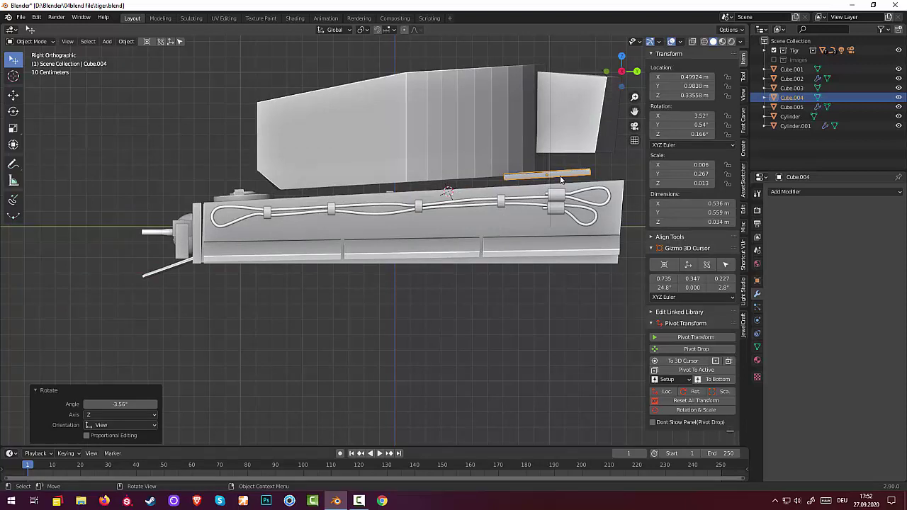
{"action": "key", "text": "g"}
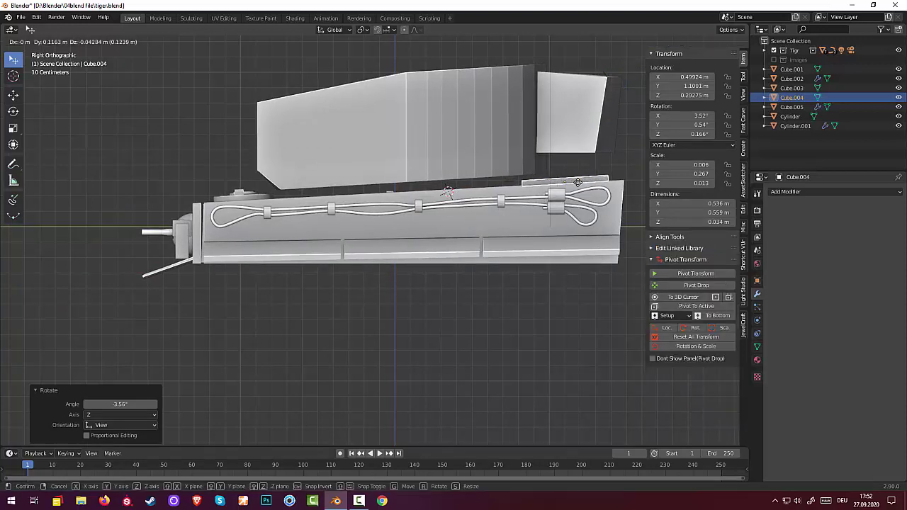
{"action": "left_click", "coordinate": [577, 183]}
{"action": "mouse_move", "coordinate": [578, 184]}
{"action": "middle_mouse_down"}
{"action": "mouse_move", "coordinate": [539, 233]}
{"action": "mouse_move", "coordinate": [485, 218]}
{"action": "mouse_move", "coordinate": [480, 225]}
{"action": "middle_mouse_up"}
{"action": "scroll", "coordinate": [480, 229], "scroll_direction": "down", "scroll_amount": 3}
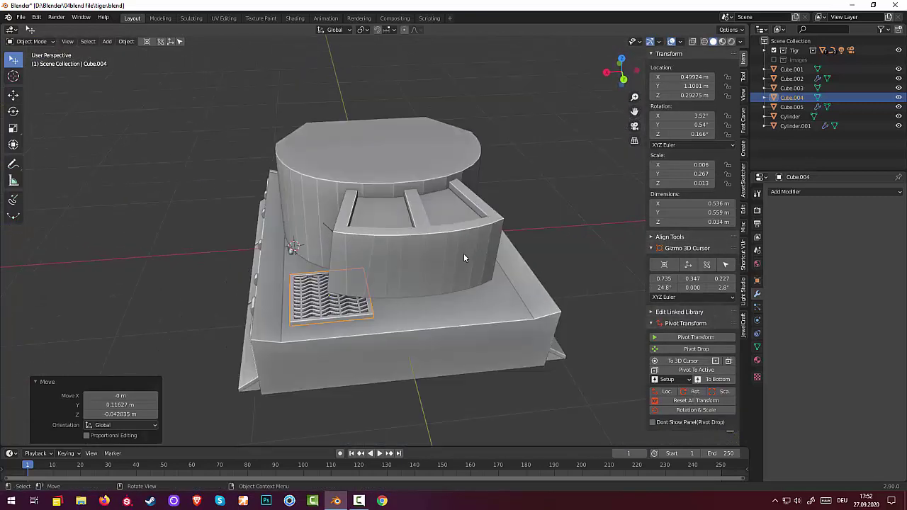
{"action": "key", "text": "KP_7"}
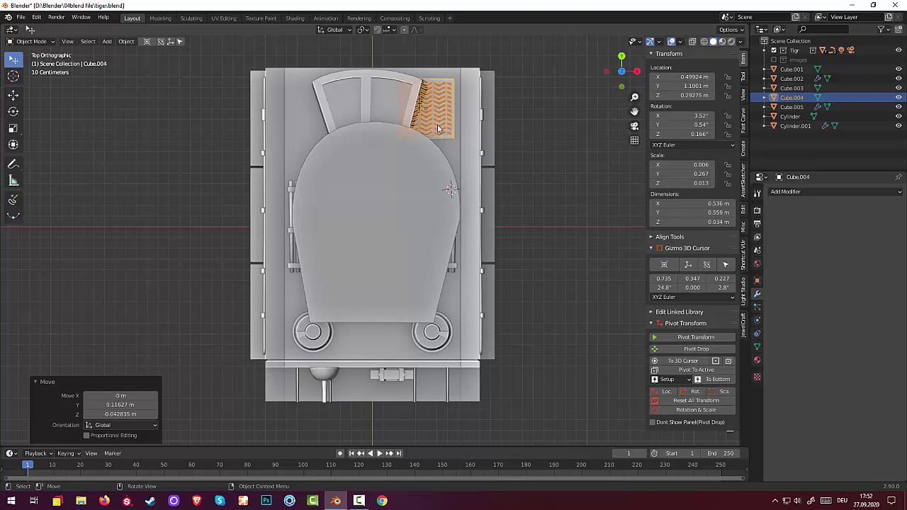
- Shift the rear grille sideways along X
{"action": "key", "text": "g"}
{"action": "key", "text": "x"}
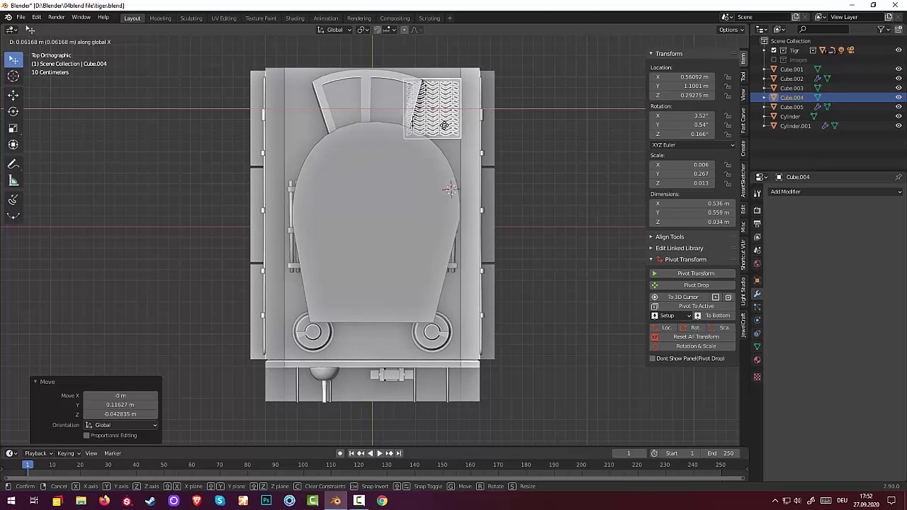
{"action": "key", "text": "Return"}
{"action": "left_click", "coordinate": [566, 155]}
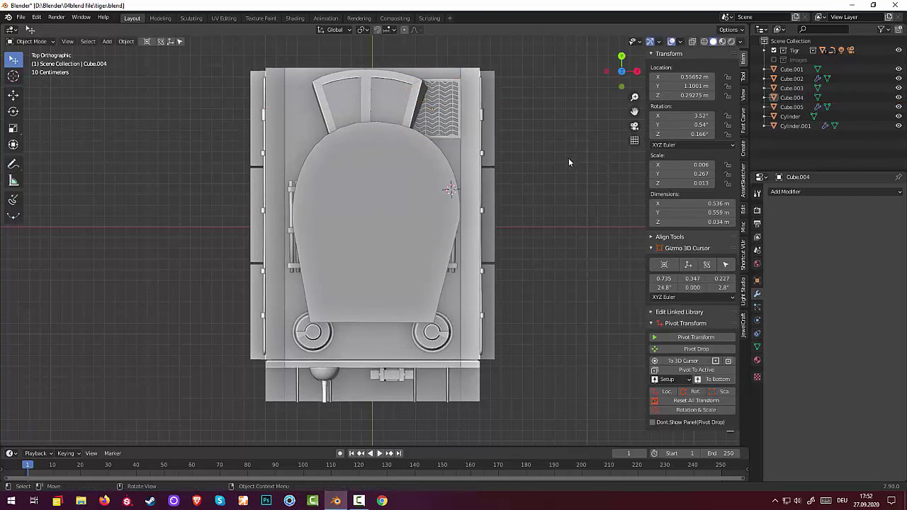
{"action": "mouse_move", "coordinate": [568, 163]}
{"action": "middle_mouse_down"}
{"action": "mouse_move", "coordinate": [423, 116]}
{"action": "mouse_move", "coordinate": [385, 68]}
{"action": "mouse_move", "coordinate": [437, 104]}
{"action": "mouse_move", "coordinate": [466, 97]}
{"action": "mouse_move", "coordinate": [396, 99]}
{"action": "mouse_move", "coordinate": [324, 271]}
{"action": "middle_mouse_up"}
- Set the grille's origin to the 3D cursor and apply its location, rotation and scale
{"action": "left_click", "coordinate": [425, 323]}
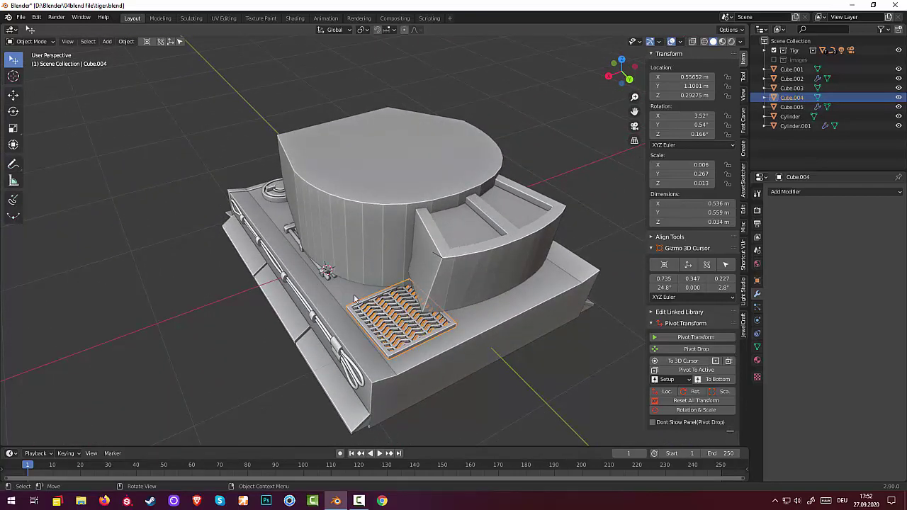
{"action": "left_click", "coordinate": [122, 42]}
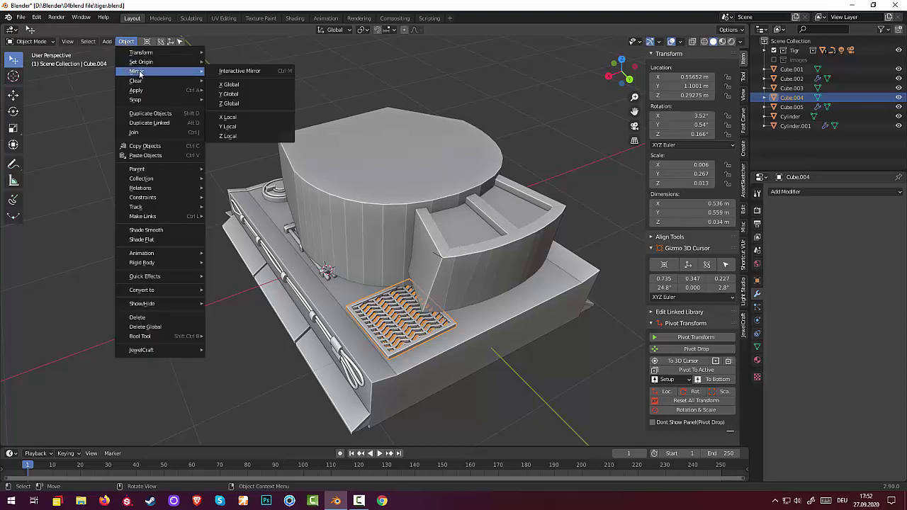
{"action": "mouse_move", "coordinate": [141, 61]}
{"action": "left_click", "coordinate": [276, 86]}
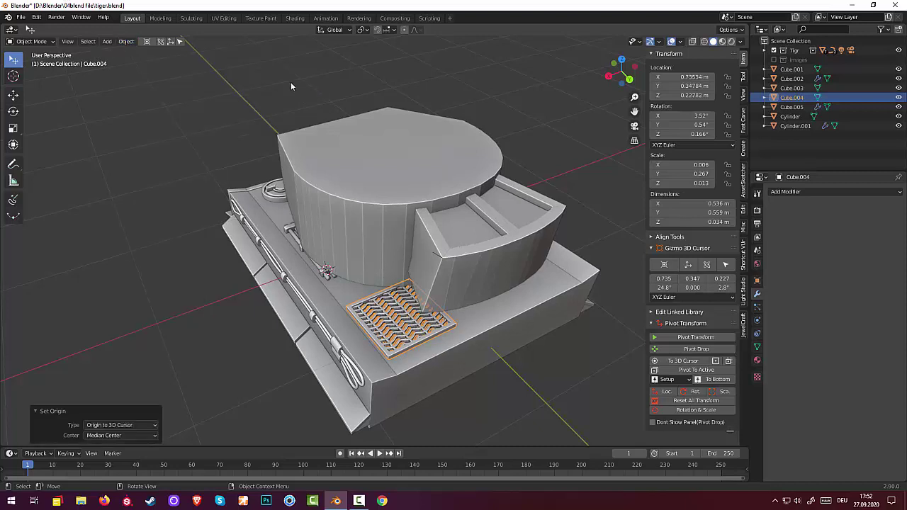
{"action": "left_click", "coordinate": [693, 401]}
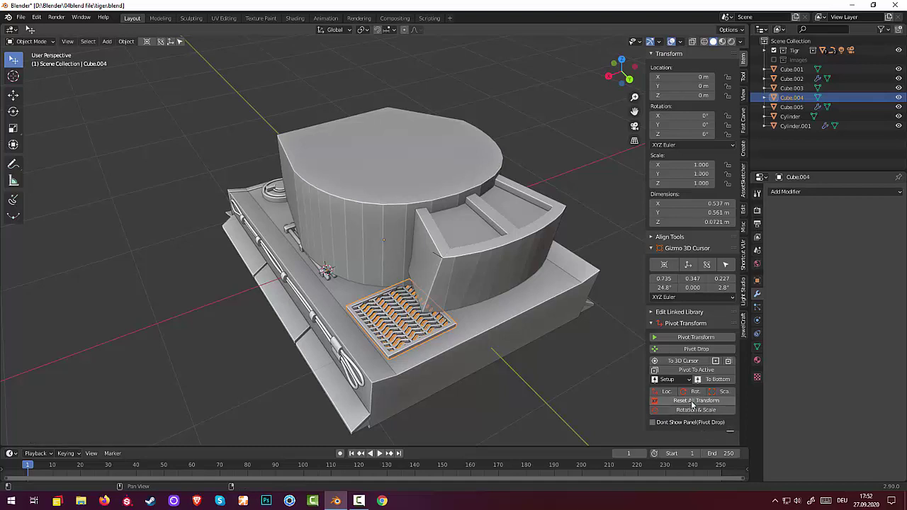
- Add a Mirror modifier on X to the grille and apply it
{"action": "left_click", "coordinate": [780, 192]}
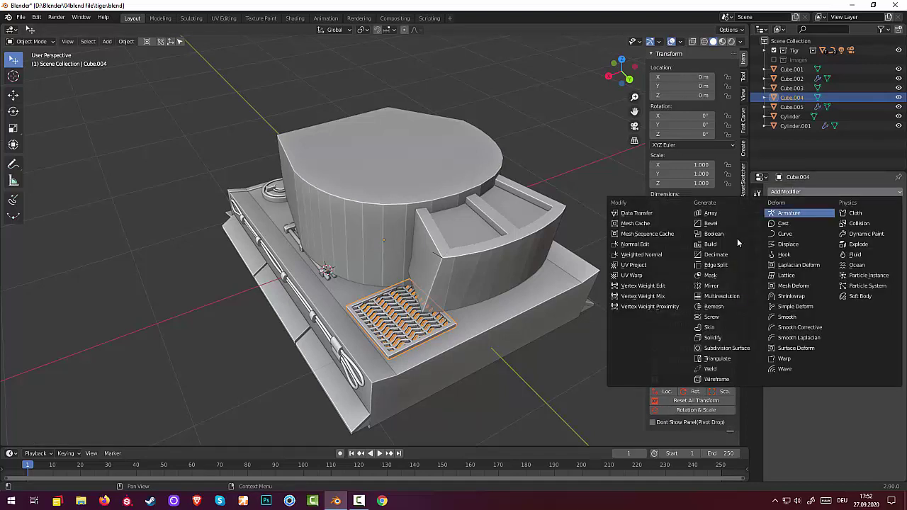
{"action": "left_click", "coordinate": [715, 286]}
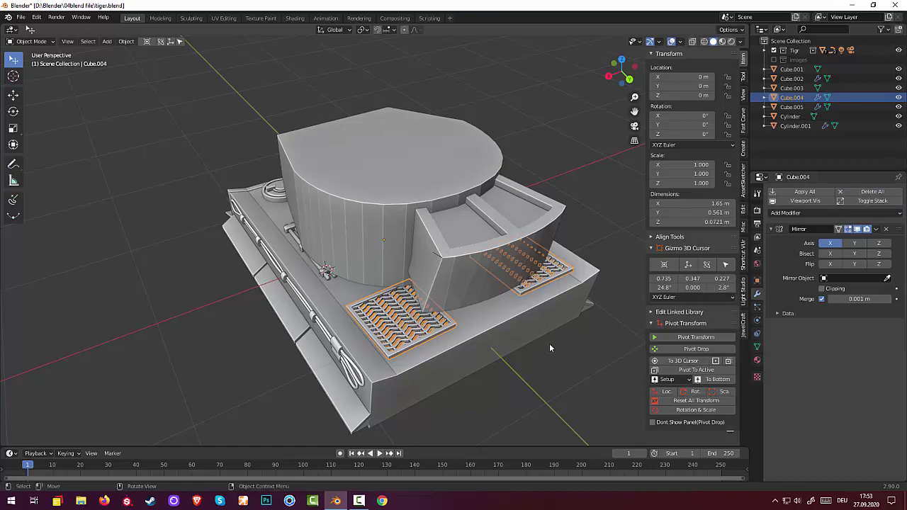
{"action": "left_click", "coordinate": [876, 229]}
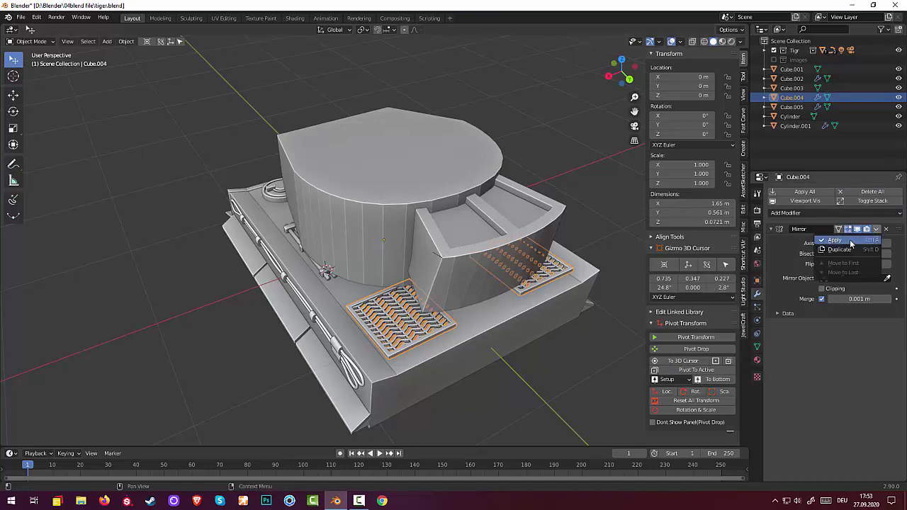
{"action": "left_click", "coordinate": [835, 240]}
{"action": "mouse_move", "coordinate": [557, 414]}
{"action": "middle_mouse_down"}
{"action": "mouse_move", "coordinate": [566, 397]}
{"action": "mouse_move", "coordinate": [603, 378]}
{"action": "mouse_move", "coordinate": [642, 387]}
{"action": "mouse_move", "coordinate": [592, 353]}
{"action": "mouse_move", "coordinate": [528, 388]}
{"action": "middle_mouse_up"}
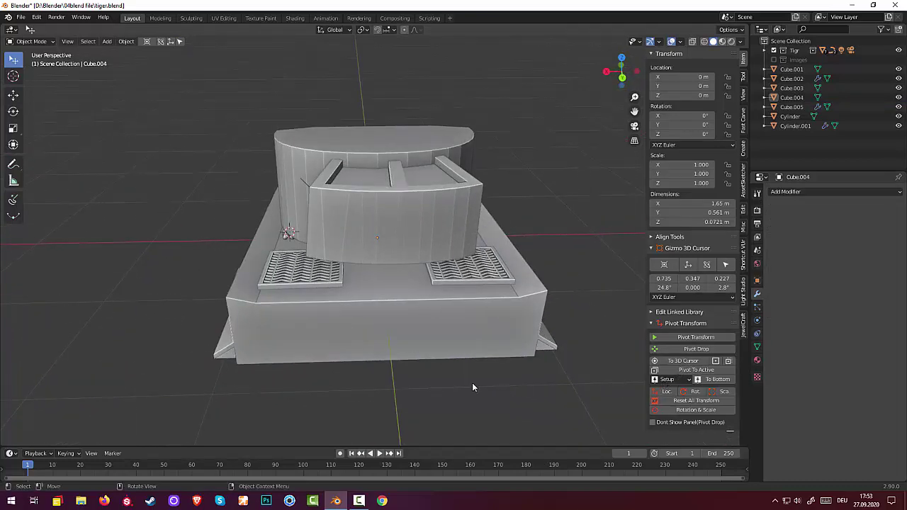
{"action": "mouse_move", "coordinate": [448, 370]}
{"action": "middle_mouse_down"}
{"action": "mouse_move", "coordinate": [466, 382]}
{"action": "mouse_move", "coordinate": [423, 344]}
{"action": "mouse_move", "coordinate": [468, 325]}
{"action": "middle_mouse_up"}
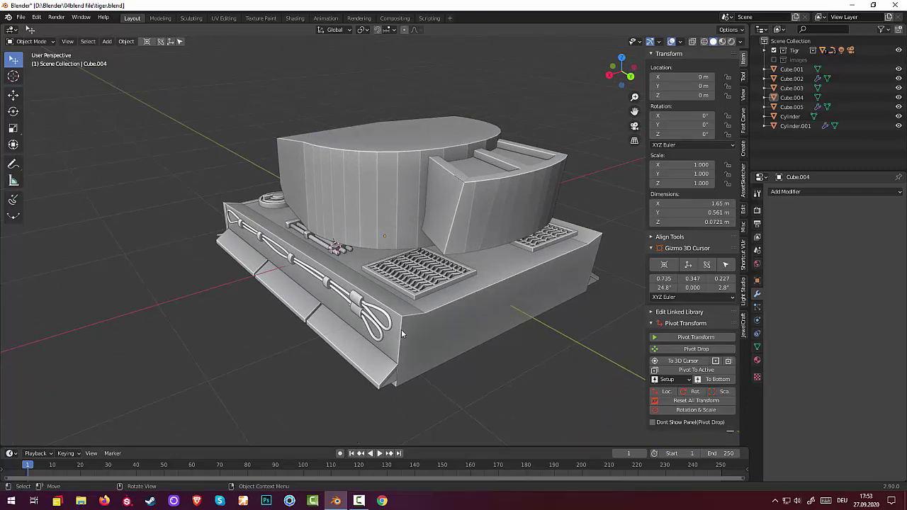
{"action": "mouse_move", "coordinate": [401, 334]}
{"action": "middle_mouse_down"}
{"action": "mouse_move", "coordinate": [503, 326]}
{"action": "mouse_move", "coordinate": [527, 309]}
{"action": "mouse_move", "coordinate": [613, 310]}
{"action": "mouse_move", "coordinate": [601, 319]}
{"action": "mouse_move", "coordinate": [530, 318]}
{"action": "middle_mouse_up"}
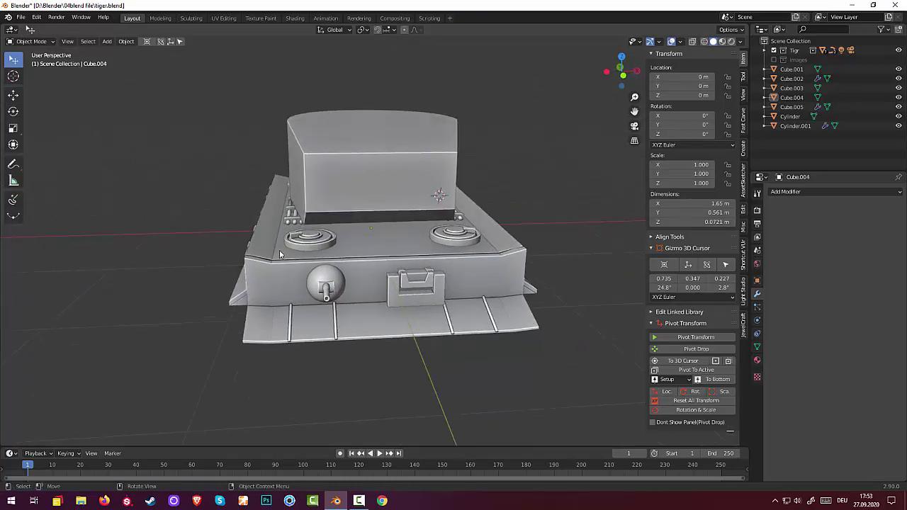
{"action": "mouse_move", "coordinate": [335, 254]}
{"action": "middle_mouse_down"}
{"action": "mouse_move", "coordinate": [503, 294]}
{"action": "mouse_move", "coordinate": [384, 296]}
{"action": "mouse_move", "coordinate": [325, 265]}
{"action": "mouse_move", "coordinate": [335, 283]}
{"action": "mouse_move", "coordinate": [328, 274]}
{"action": "mouse_move", "coordinate": [321, 292]}
{"action": "mouse_move", "coordinate": [331, 279]}
{"action": "mouse_move", "coordinate": [347, 280]}
{"action": "middle_mouse_up"}
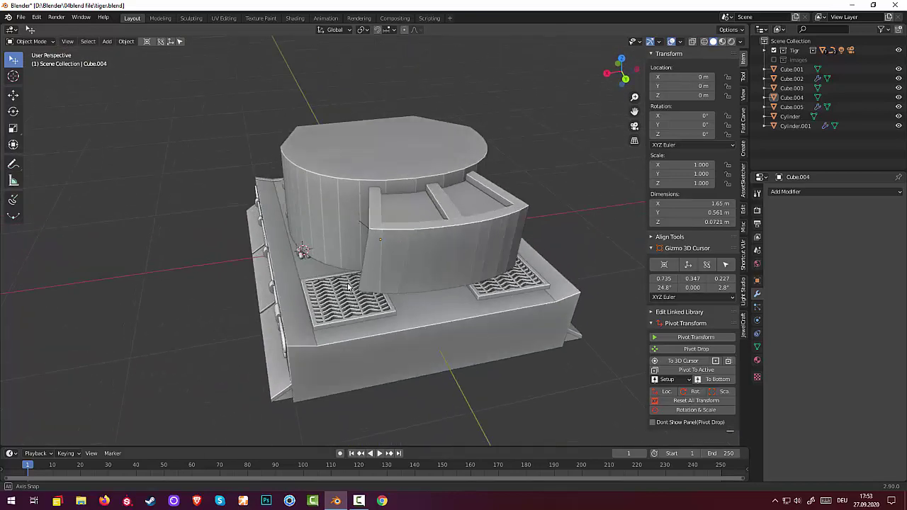
{"action": "left_click", "coordinate": [361, 225]}
{"action": "left_click", "coordinate": [360, 223]}
{"action": "left_click", "coordinate": [361, 222]}
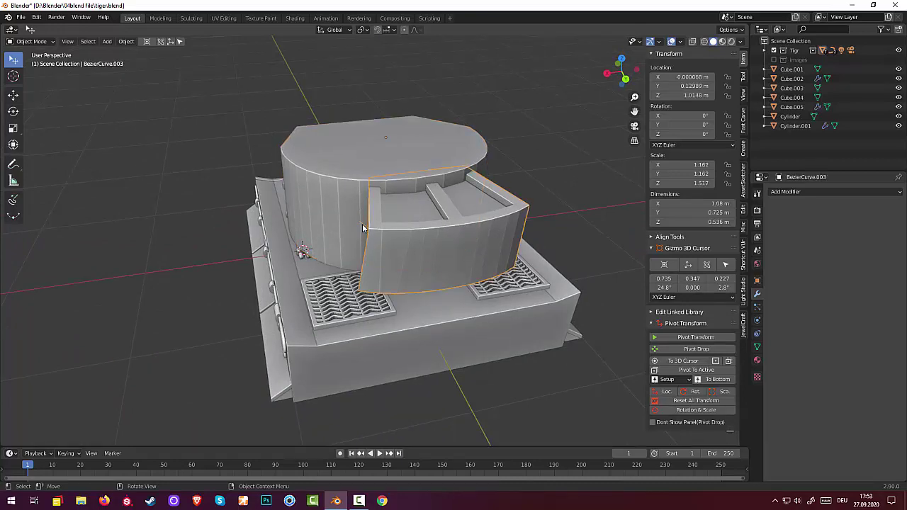
{"action": "middle_click_drag", "start_coordinate": [362, 224], "coordinate": [383, 259]}
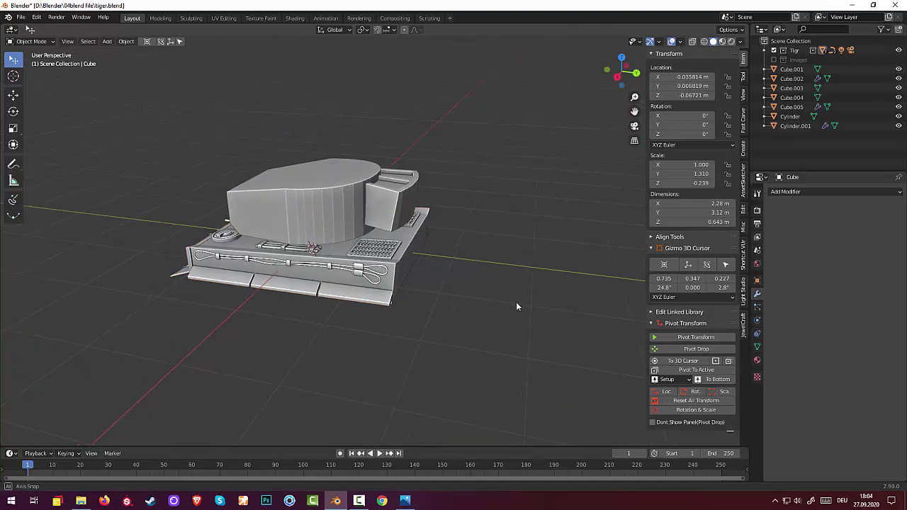
- Add a new cylinder, Cylinder.003, at the 3D cursor
{"action": "middle_click_drag", "start_coordinate": [516, 306], "coordinate": [530, 289]}
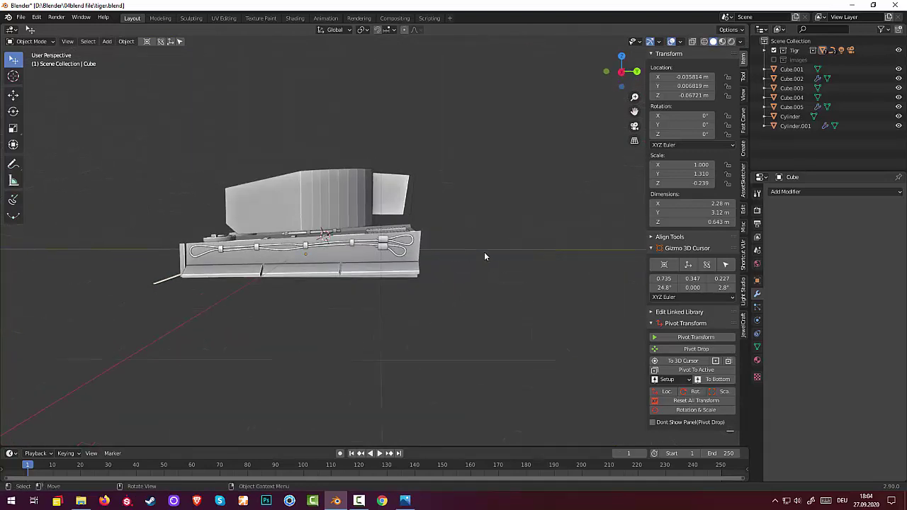
{"action": "key", "text": "shift+a"}
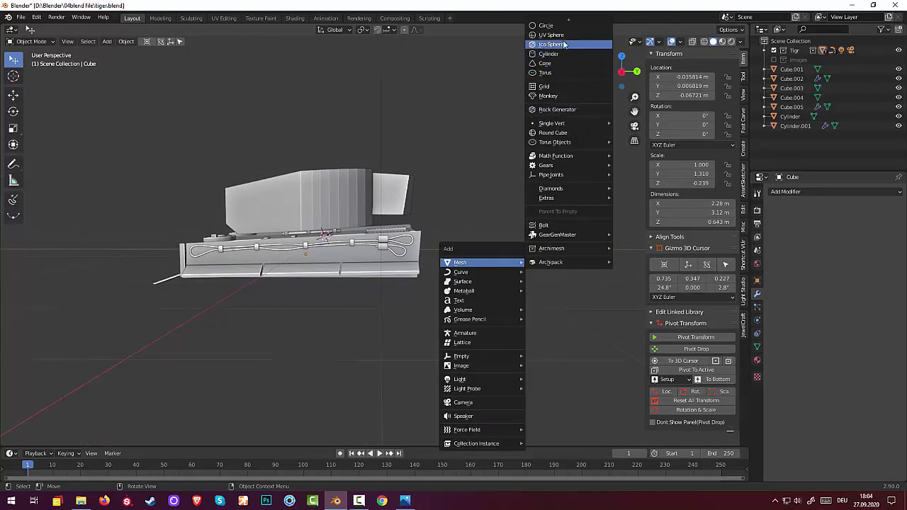
{"action": "left_click", "coordinate": [30, 42]}
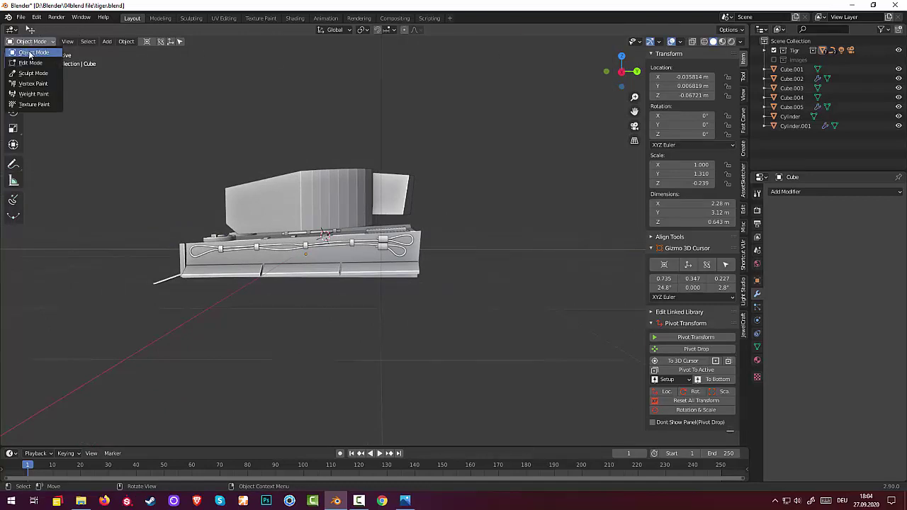
{"action": "mouse_move", "coordinate": [481, 153]}
{"action": "middle_mouse_down"}
{"action": "mouse_move", "coordinate": [479, 191]}
{"action": "mouse_move", "coordinate": [554, 180]}
{"action": "middle_mouse_up"}
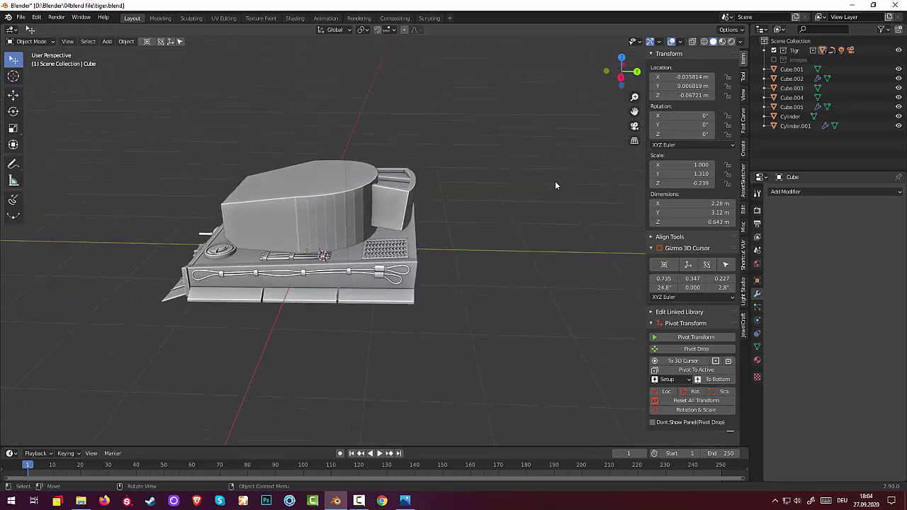
{"action": "key", "text": "shift+a"}
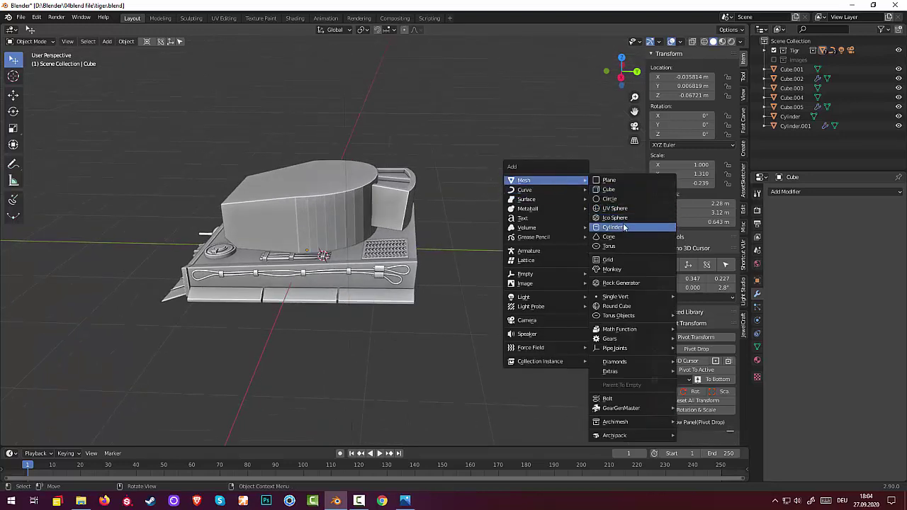
{"action": "left_click", "coordinate": [621, 227]}
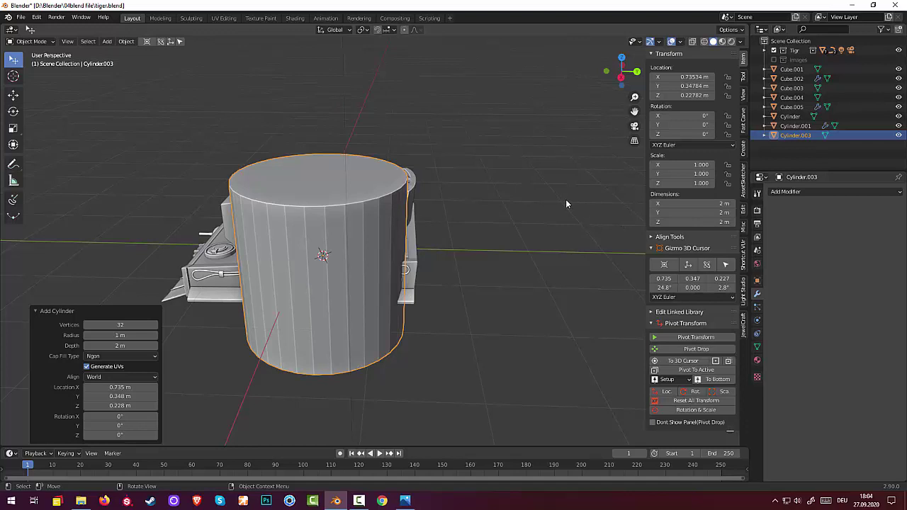
{"action": "mouse_move", "coordinate": [566, 201]}
{"action": "middle_mouse_down"}
{"action": "mouse_move", "coordinate": [580, 186]}
{"action": "mouse_move", "coordinate": [571, 188]}
{"action": "middle_mouse_up"}
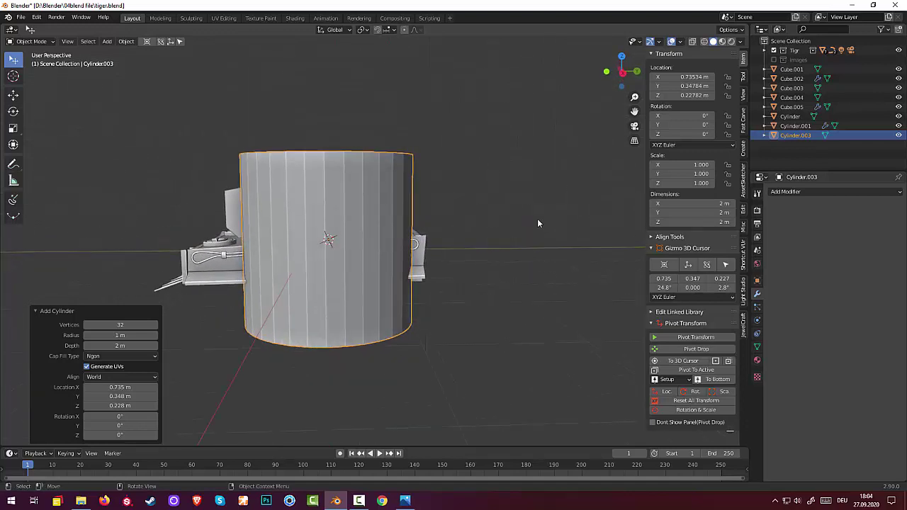
- Move the cylinder along Y beside the tank and shrink it to about 0.221 m wide
{"action": "key", "text": "g"}
{"action": "key", "text": "y"}
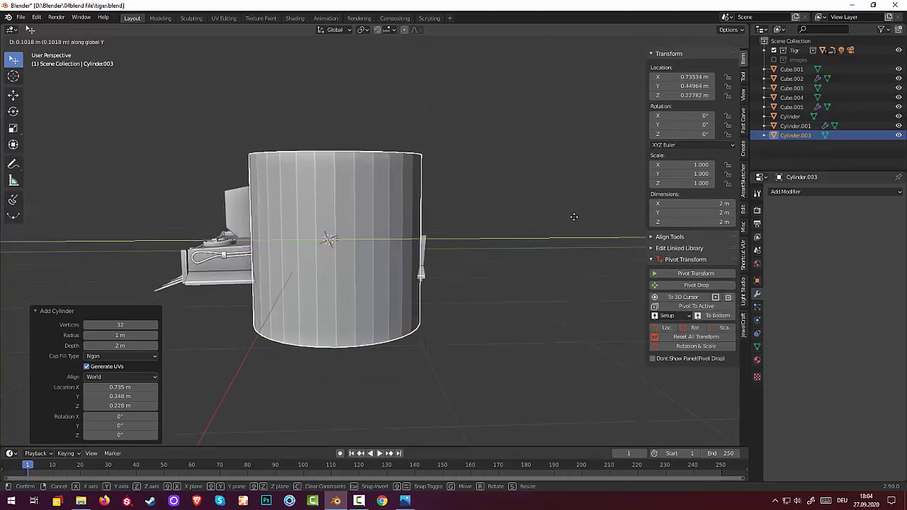
{"action": "left_click", "coordinate": [723, 214]}
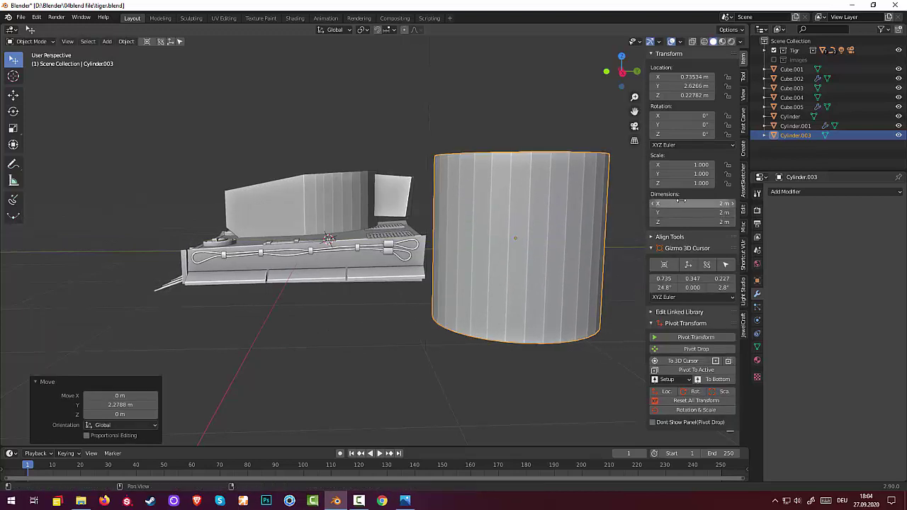
{"action": "key", "text": "s"}
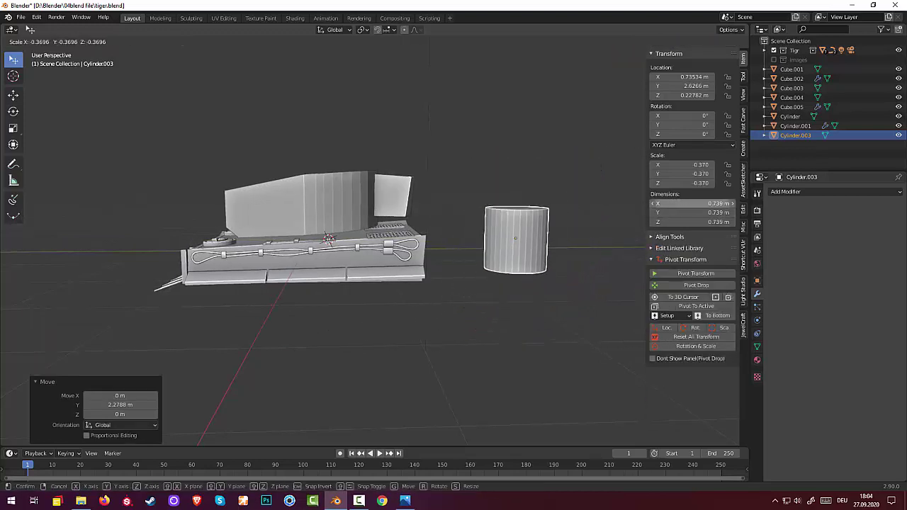
{"action": "left_click", "coordinate": [506, 229]}
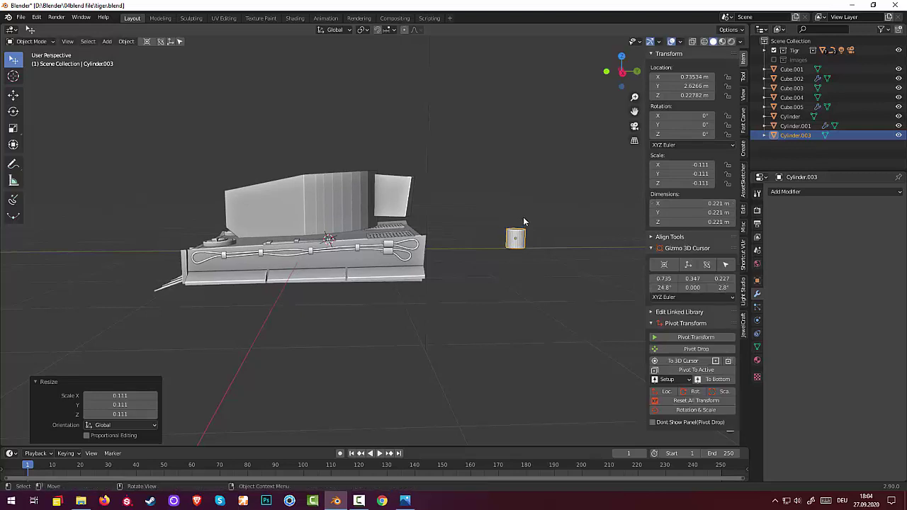
- Stretch the cylinder roughly 2x along Z to 0.45 m tall
{"action": "key", "text": "s"}
{"action": "key", "text": "z"}
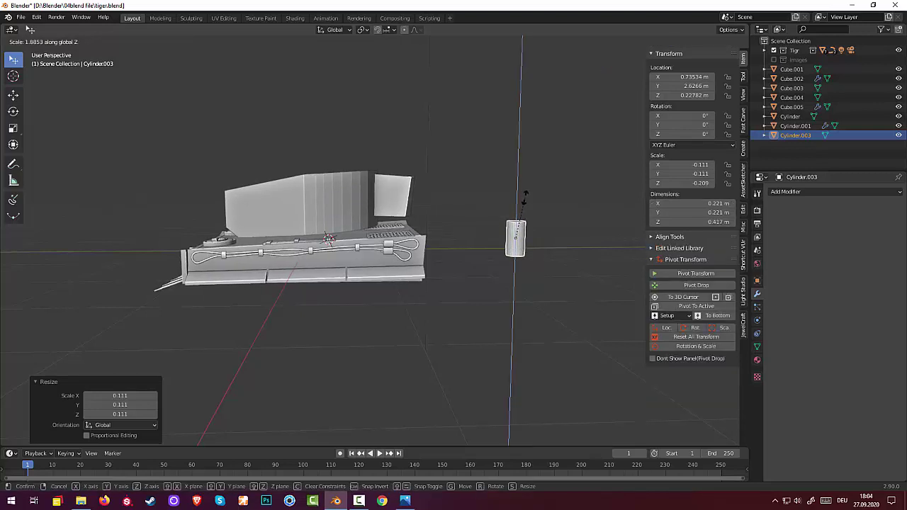
{"action": "left_click", "coordinate": [525, 191]}
{"action": "middle_click_drag", "start_coordinate": [526, 193], "coordinate": [522, 283]}
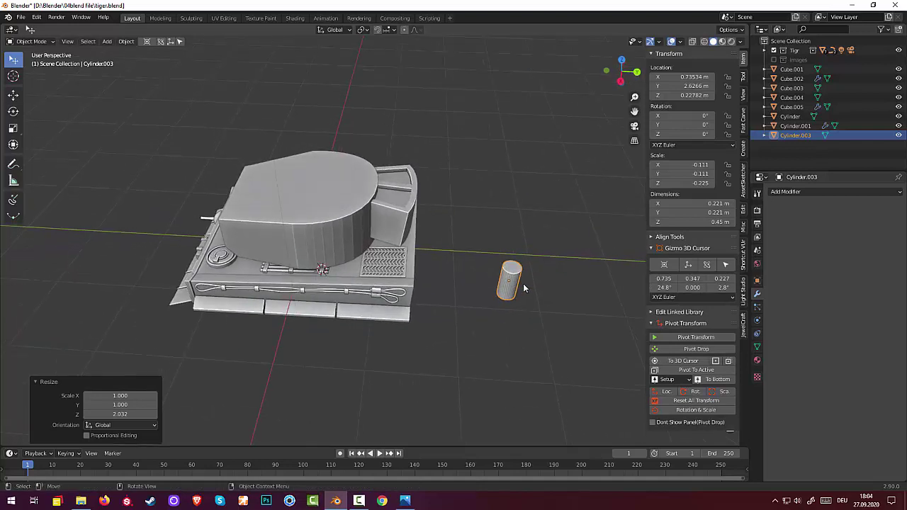
{"action": "scroll", "coordinate": [537, 286], "scroll_direction": "up", "scroll_amount": 2}
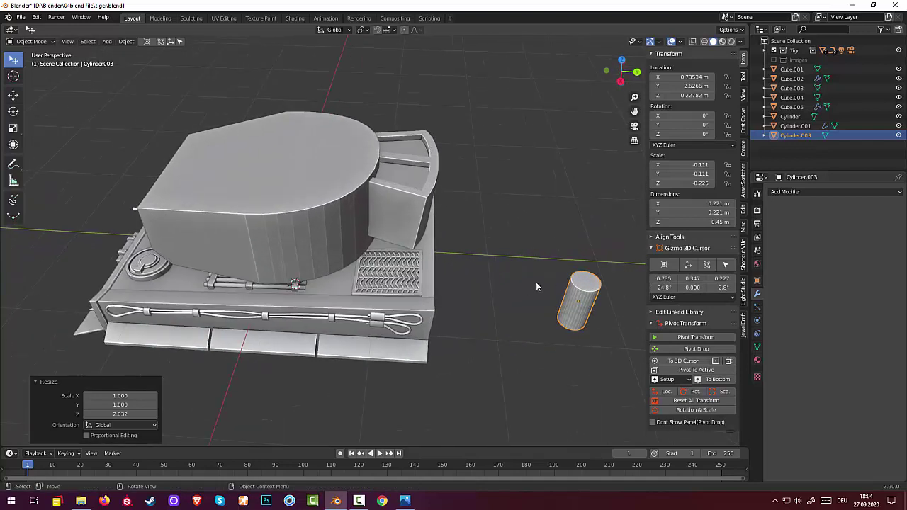
{"action": "left_click", "coordinate": [39, 41]}
- Enter Edit Mode and select the cylinder's top face in face select mode
{"action": "left_click", "coordinate": [37, 65]}
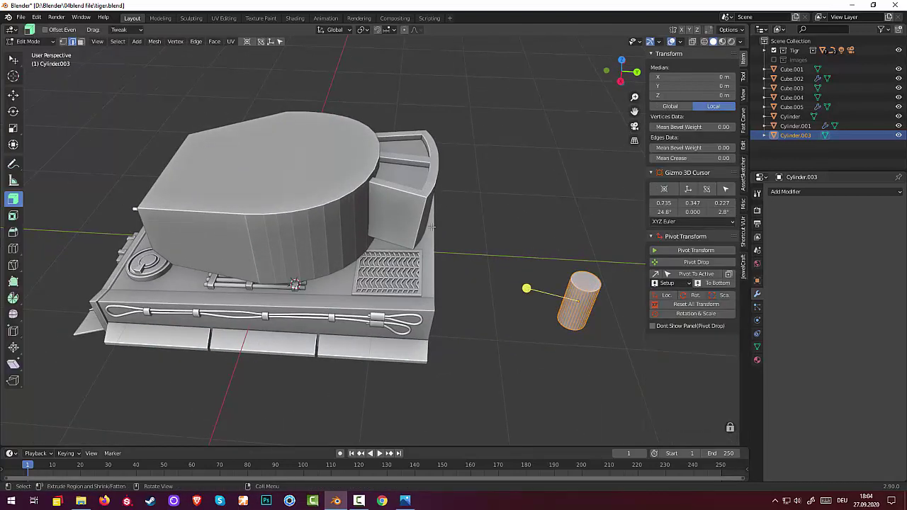
{"action": "left_click", "coordinate": [597, 284]}
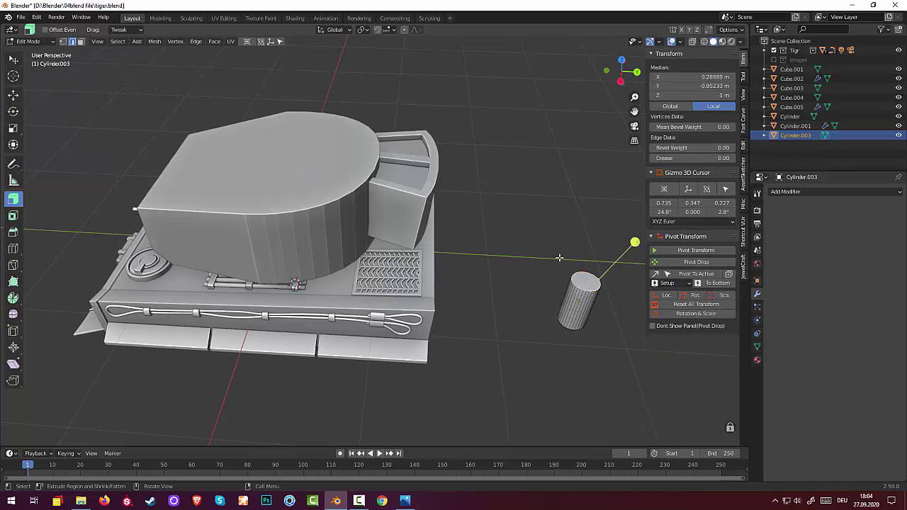
{"action": "left_click", "coordinate": [81, 42]}
{"action": "left_click", "coordinate": [576, 282]}
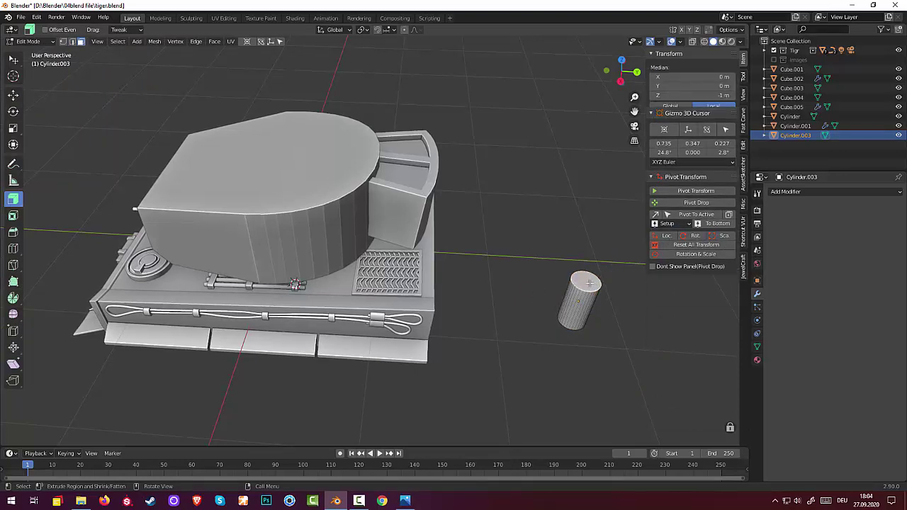
- Inset and extrude the top face, then undo a stray added vertex
{"action": "key", "text": "i"}
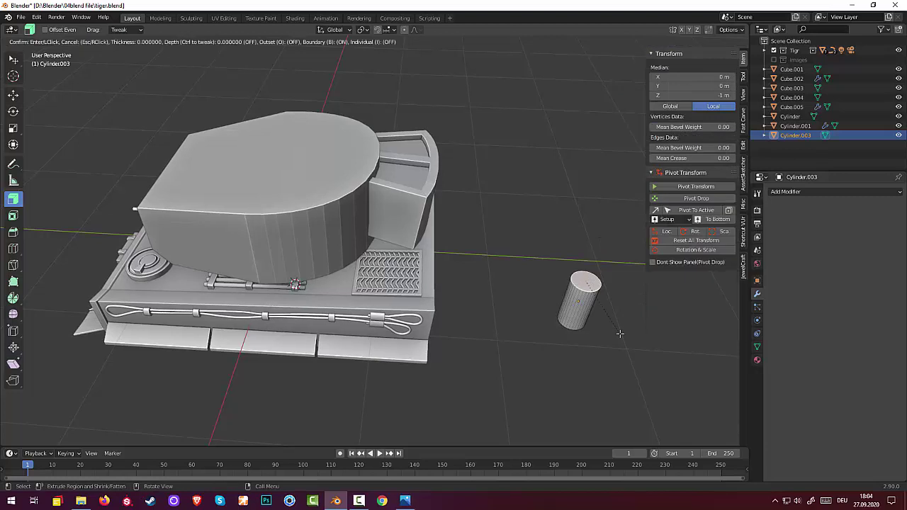
{"action": "left_click", "coordinate": [617, 326]}
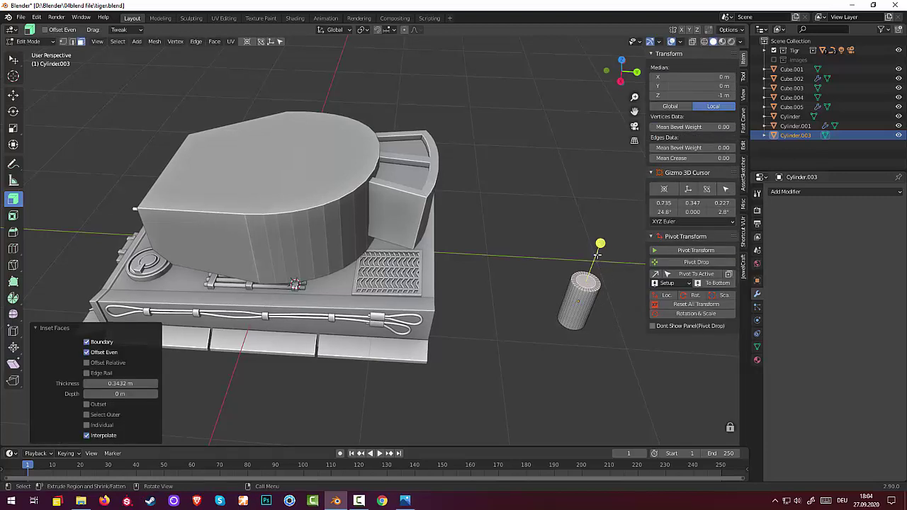
{"action": "key", "text": "e"}
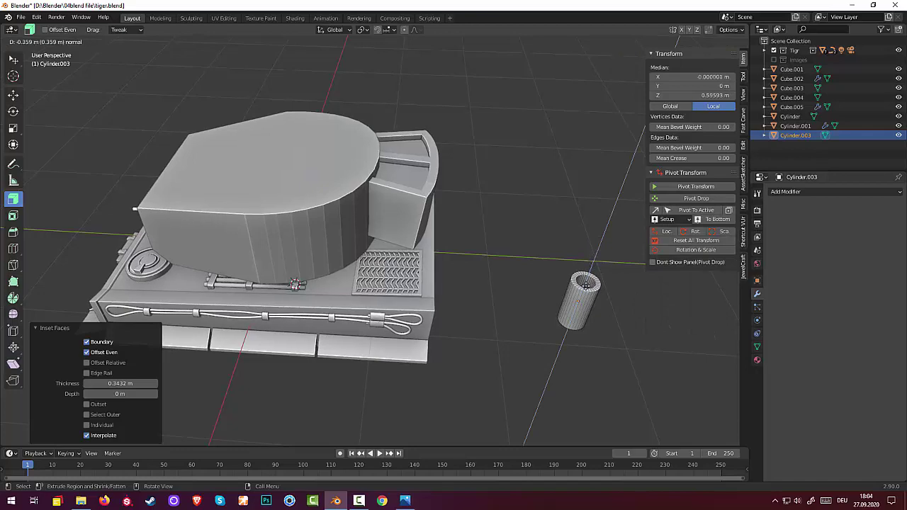
{"action": "left_click", "coordinate": [585, 295]}
{"action": "middle_click_drag", "start_coordinate": [586, 295], "coordinate": [585, 308]}
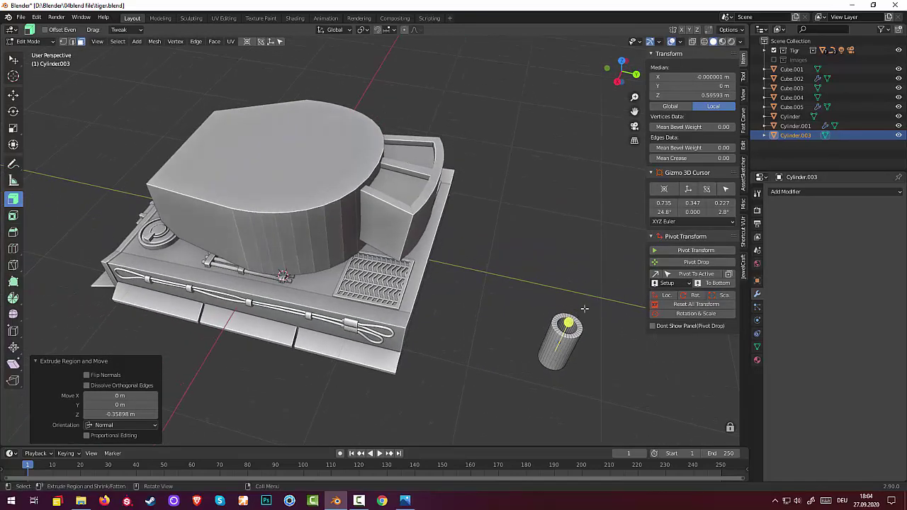
{"action": "right_click", "coordinate": [585, 310], "text": "ctrl"}
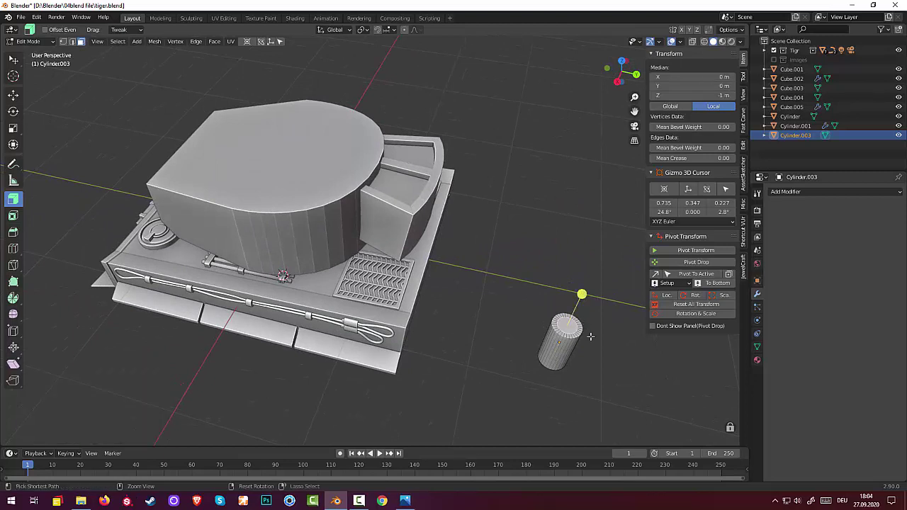
{"action": "key", "text": "ctrl+z"}
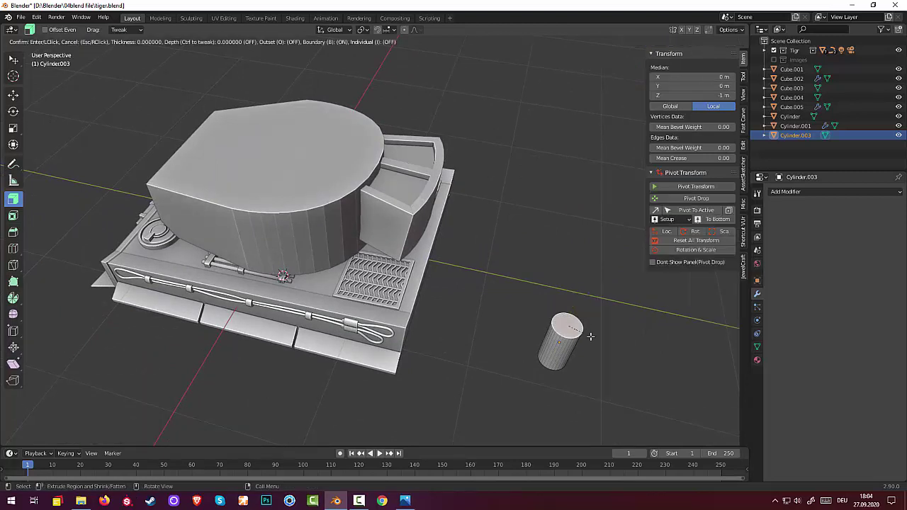
- Inset the top face 0.2503 m and extrude the inner face 0.42268 m down into the cylinder
{"action": "key", "text": "i"}
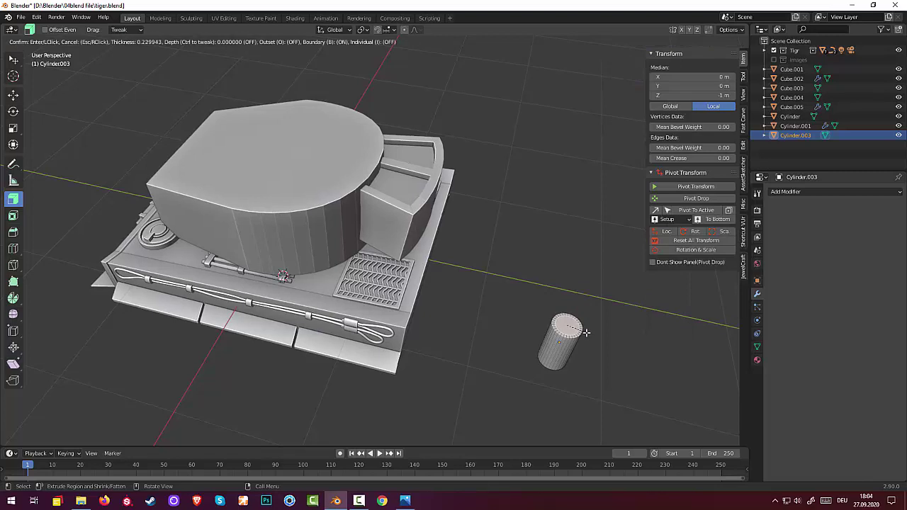
{"action": "left_click", "coordinate": [587, 332]}
{"action": "key", "text": "e"}
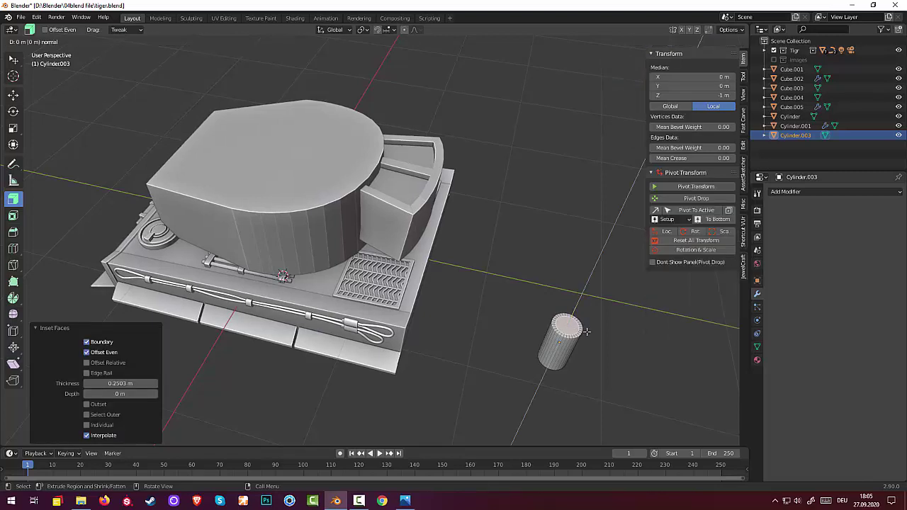
{"action": "left_click", "coordinate": [582, 363]}
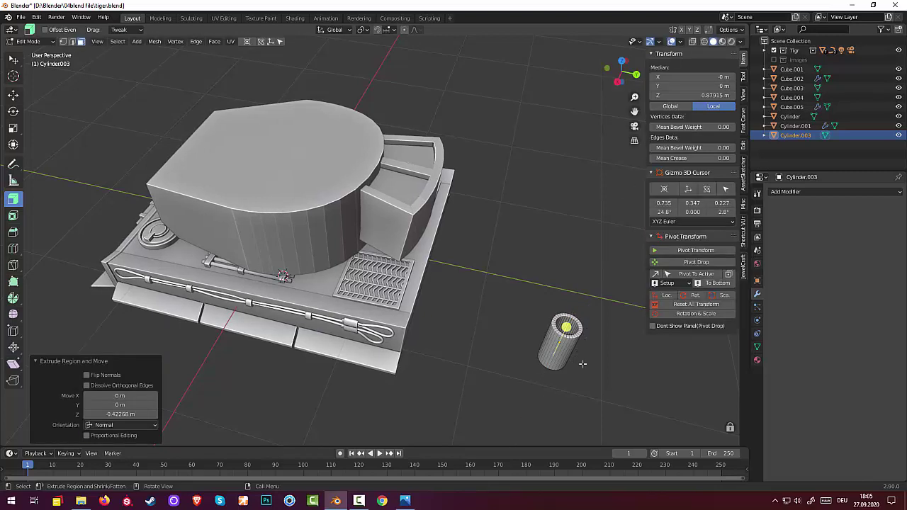
{"action": "left_click", "coordinate": [31, 42]}
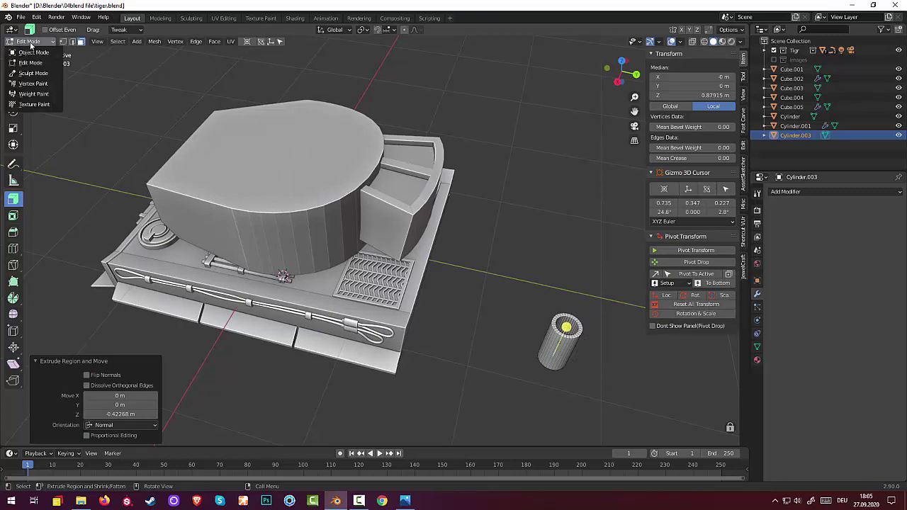
- In Object Mode and Right Orthographic view, move the pipe against the tank's rear hull
{"action": "left_click", "coordinate": [28, 51]}
{"action": "middle_click_drag", "start_coordinate": [590, 339], "coordinate": [599, 279]}
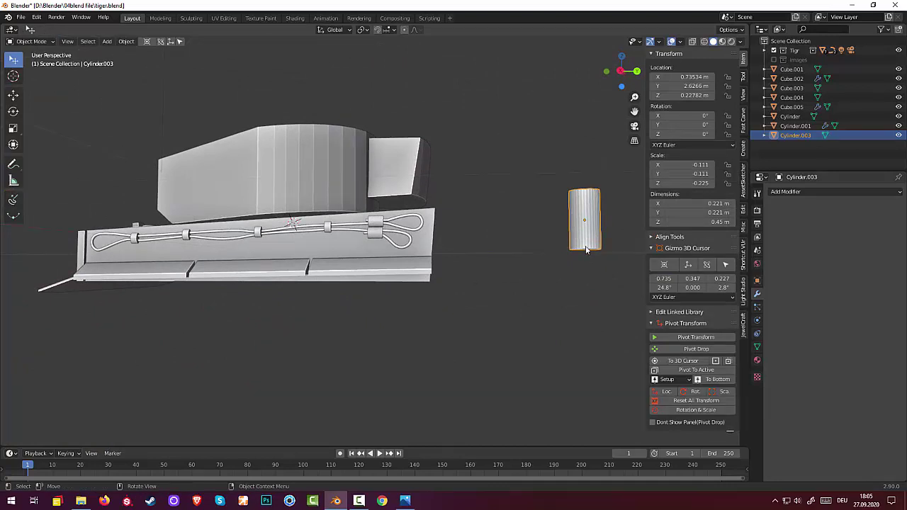
{"action": "key", "text": "KP_3"}
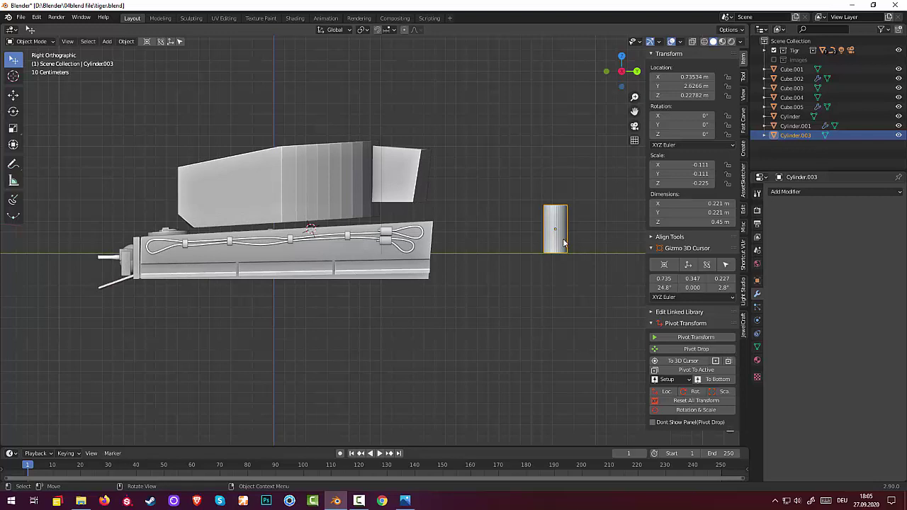
{"action": "key", "text": "g"}
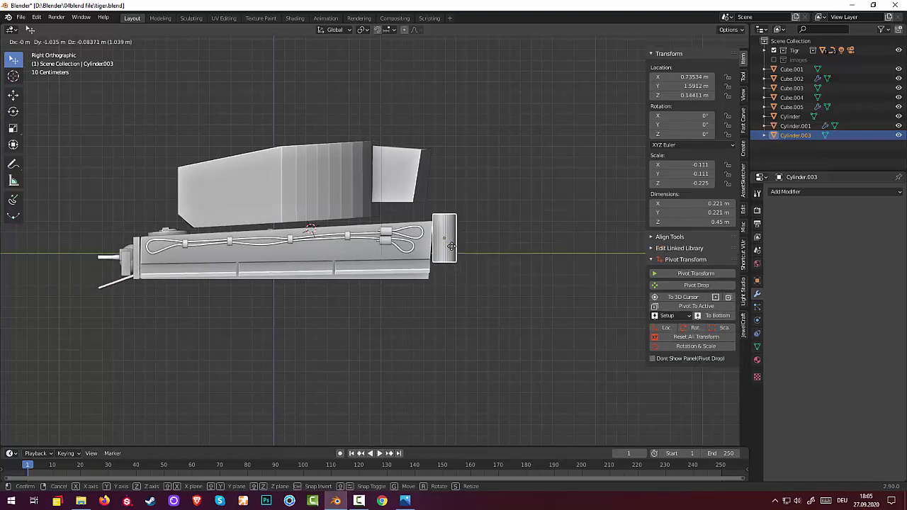
{"action": "left_click", "coordinate": [455, 251]}
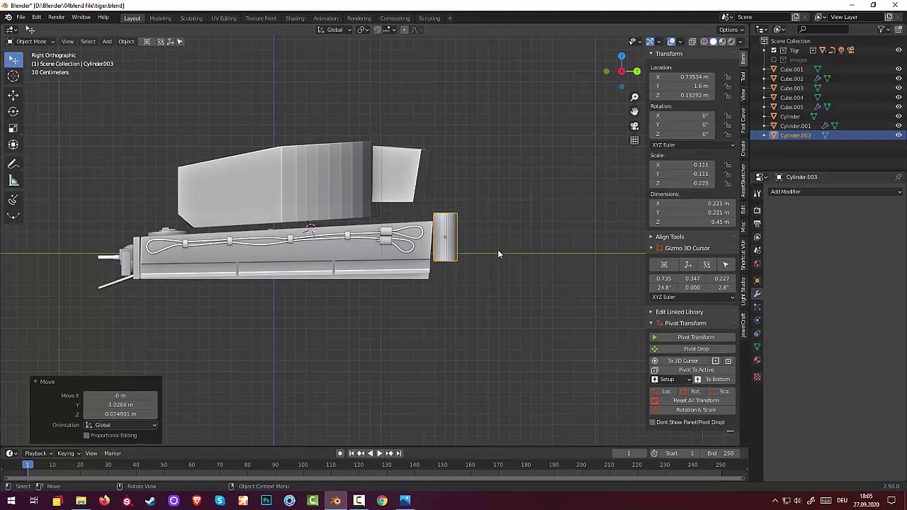
- Tilt the pipe -5.29° on X, settling it at Y 1.5868 m and Z 0.15733 m
{"action": "key", "text": "r"}
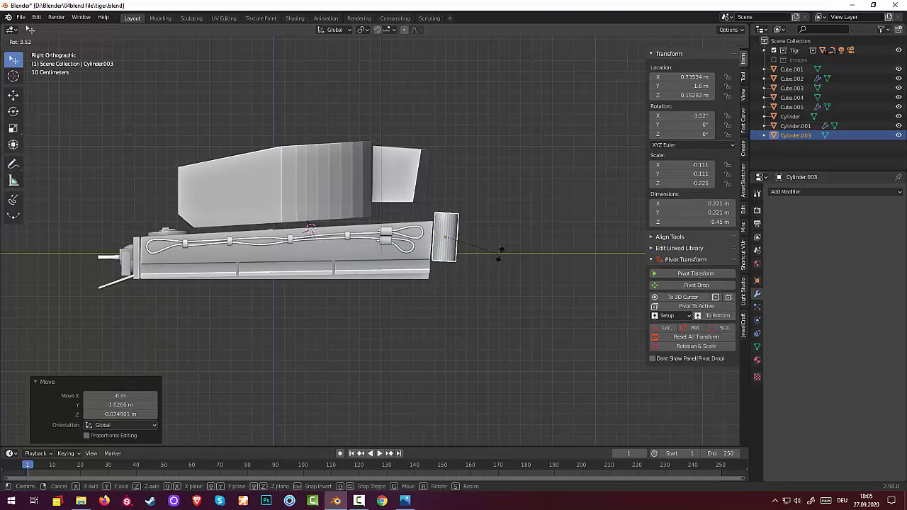
{"action": "left_click", "coordinate": [500, 255]}
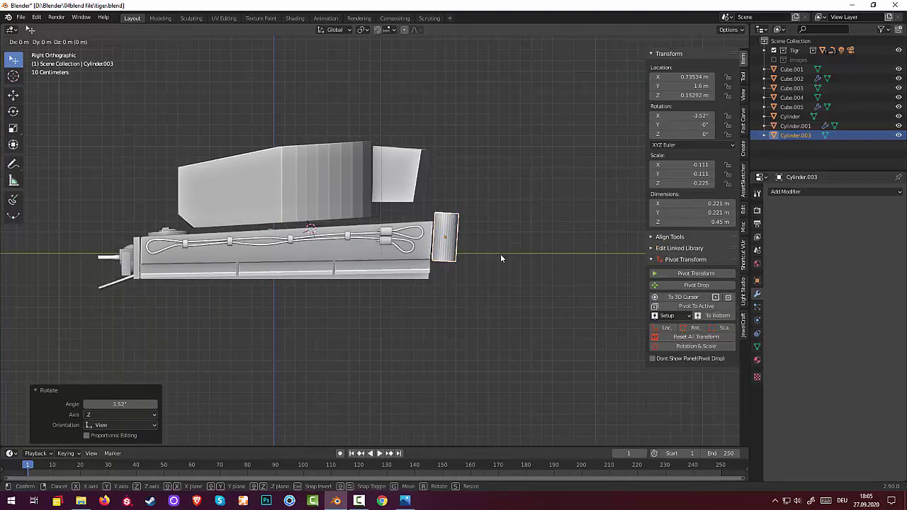
{"action": "key", "text": "g"}
{"action": "left_click", "coordinate": [499, 253]}
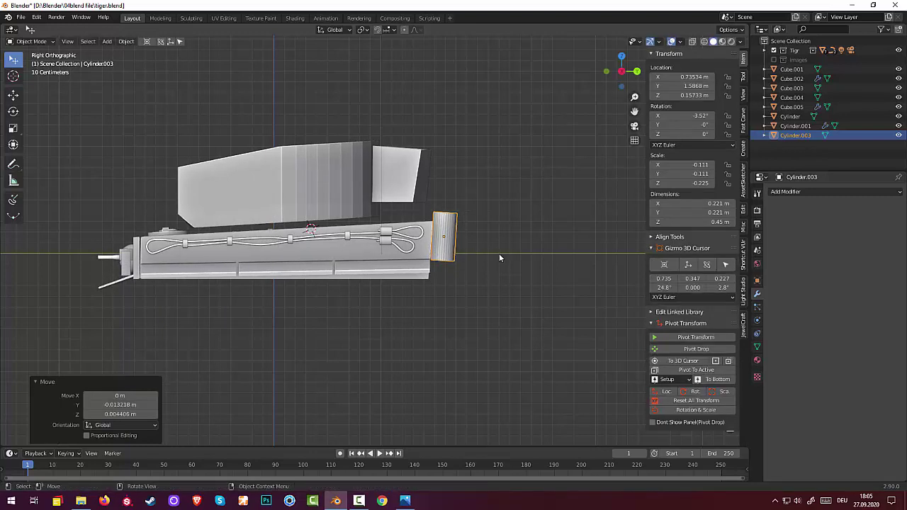
{"action": "key", "text": "r"}
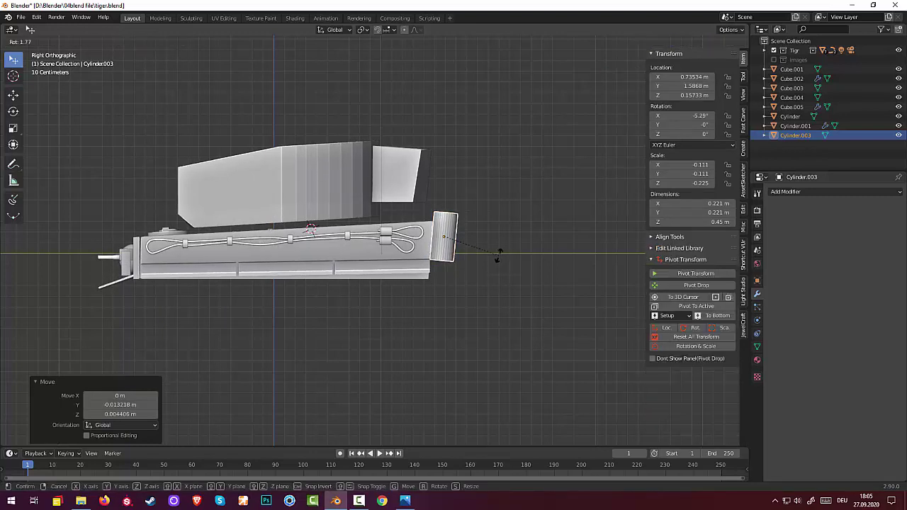
{"action": "left_click", "coordinate": [498, 257]}
{"action": "left_click", "coordinate": [490, 289]}
{"action": "mouse_move", "coordinate": [465, 330]}
{"action": "middle_mouse_down"}
{"action": "mouse_move", "coordinate": [435, 381]}
{"action": "mouse_move", "coordinate": [415, 326]}
{"action": "mouse_move", "coordinate": [420, 294]}
{"action": "mouse_move", "coordinate": [415, 297]}
{"action": "middle_mouse_up"}
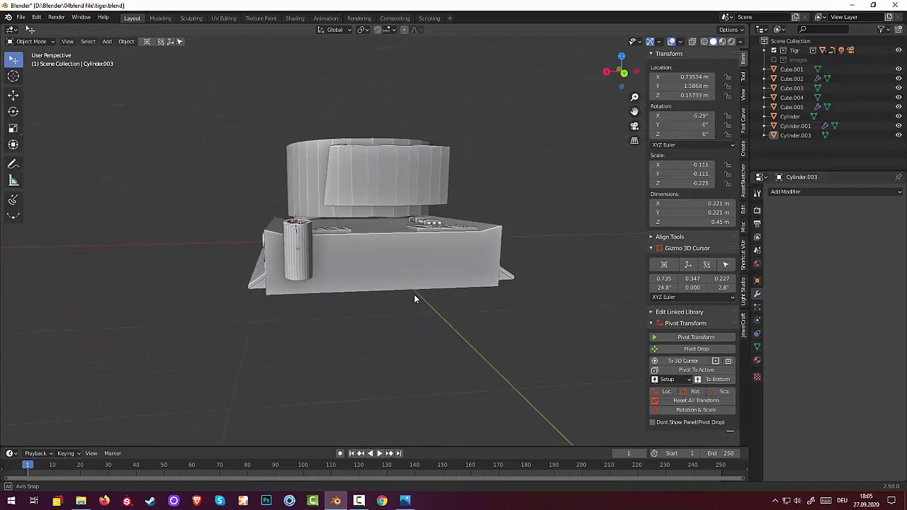
{"action": "left_click", "coordinate": [303, 268]}
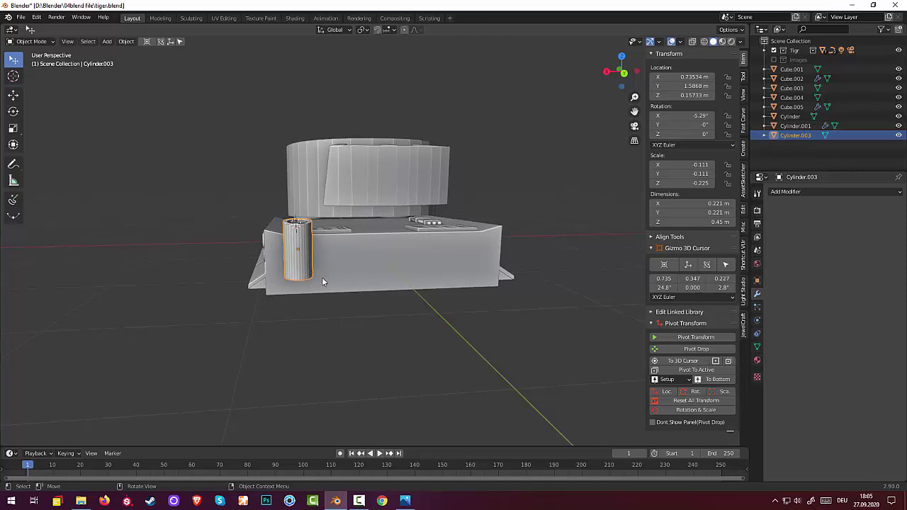
- In top view, shift the exhaust pipe sideways along X
{"action": "key", "text": "KP_7"}
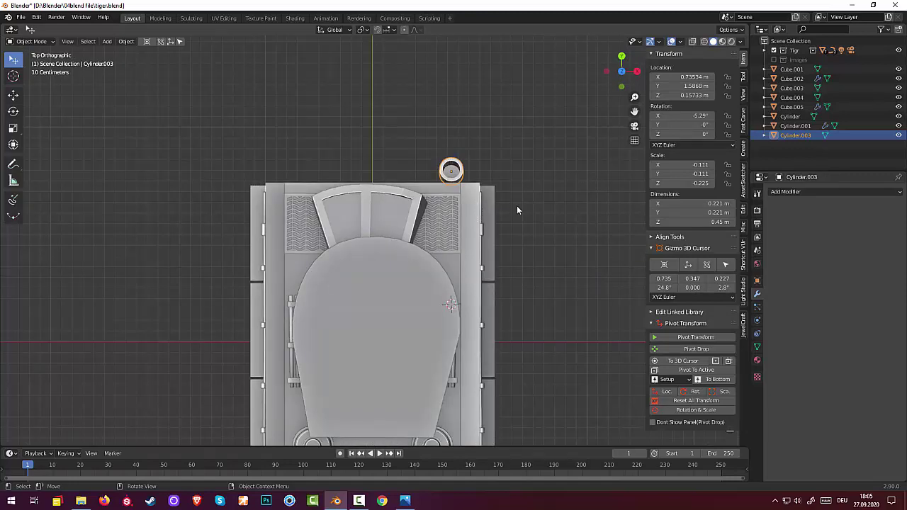
{"action": "key", "text": "g"}
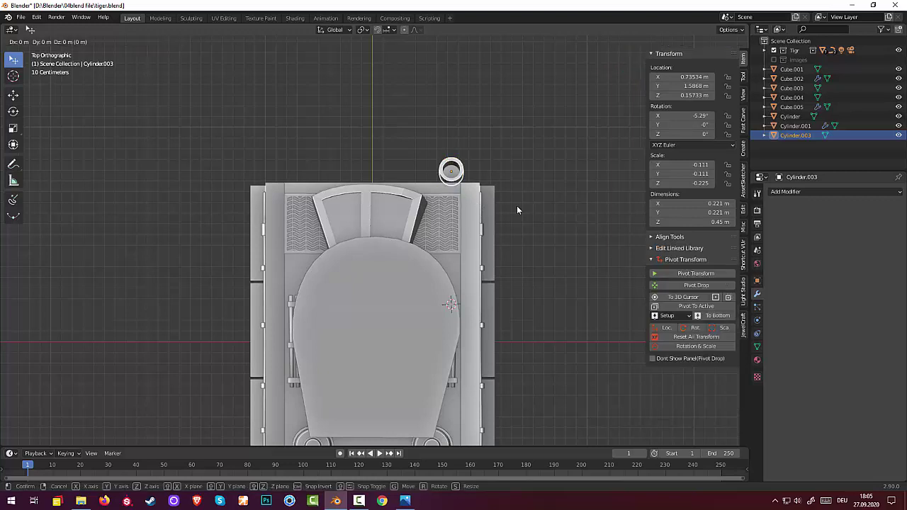
{"action": "key", "text": "x"}
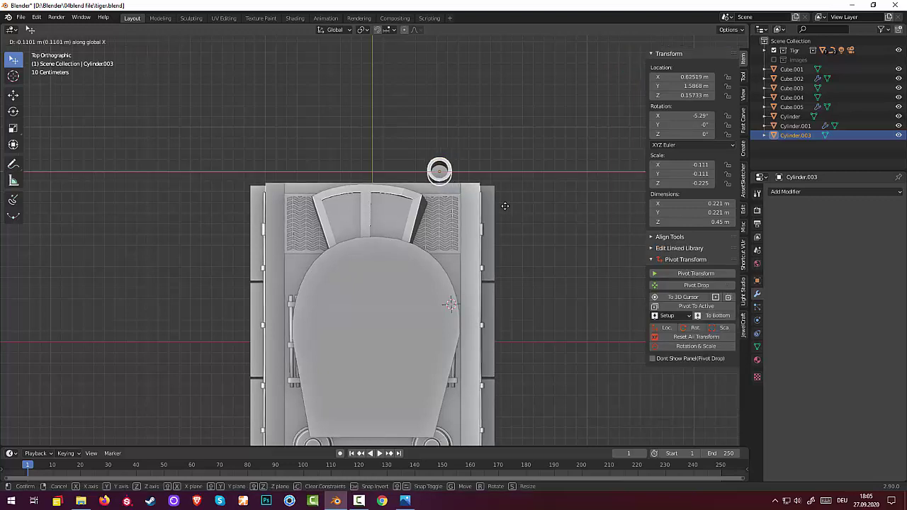
{"action": "left_click", "coordinate": [507, 206]}
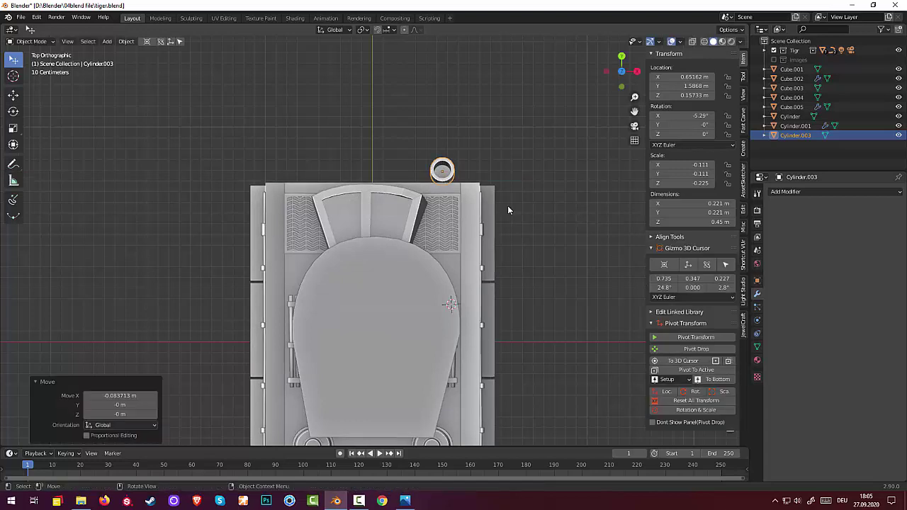
- Duplicate the pipe 0.2247 m along X as Cylinder.004 and select both cylinders
{"action": "key", "text": "shift"}
{"action": "key", "text": "shift+d"}
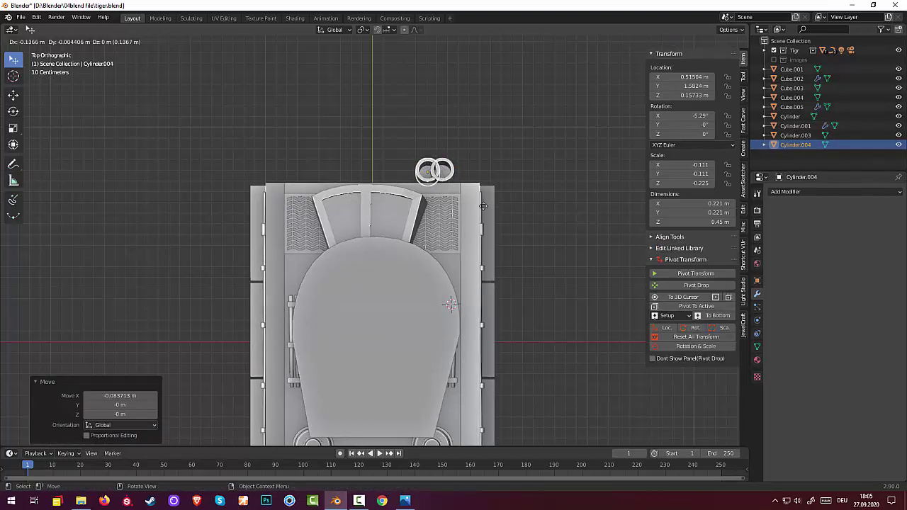
{"action": "key", "text": "x"}
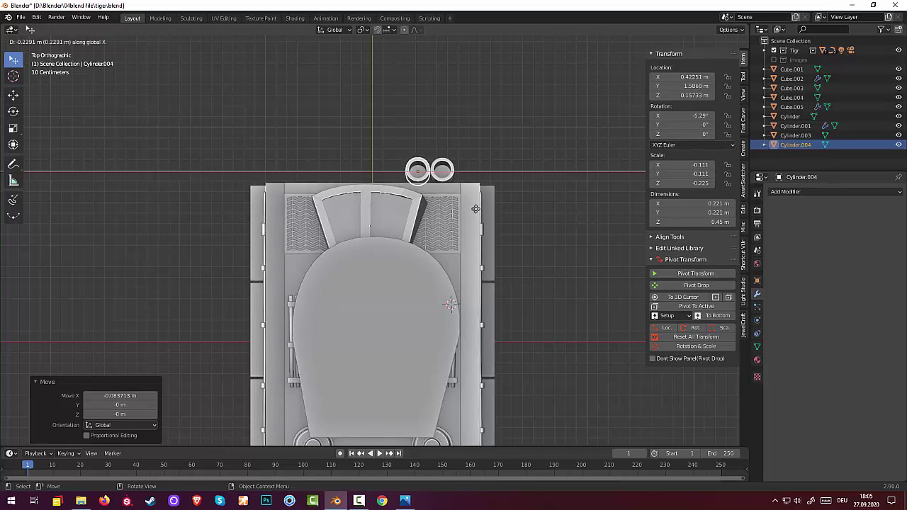
{"action": "left_click", "coordinate": [475, 209]}
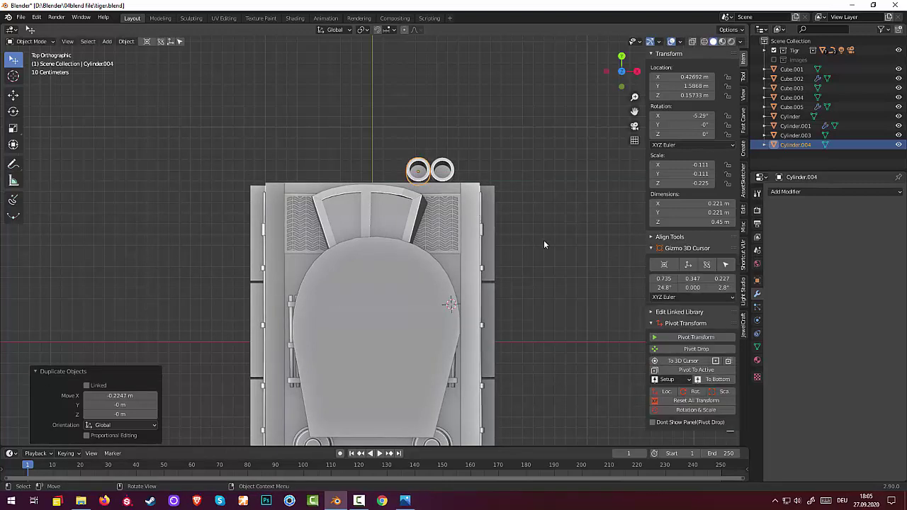
{"action": "left_click", "coordinate": [451, 178], "text": "shift"}
{"action": "left_click", "coordinate": [418, 177], "text": "shift"}
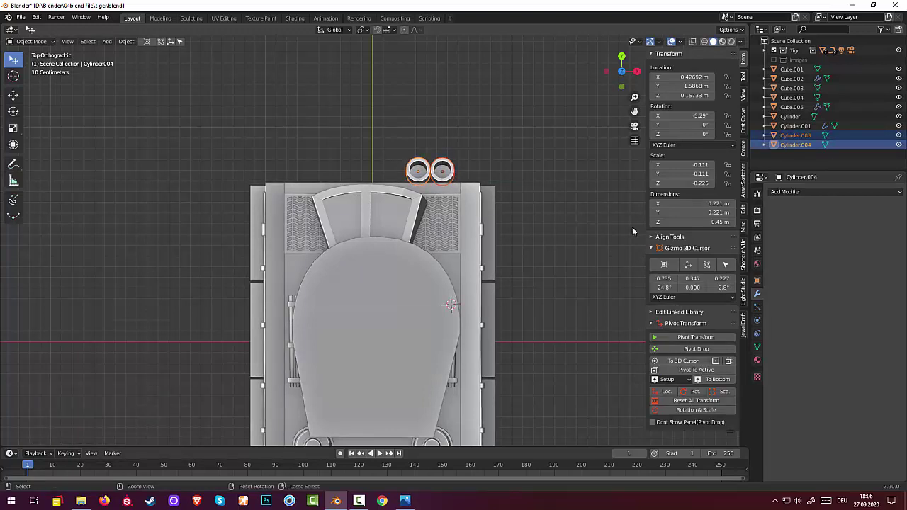
- Join the two exhaust cylinders, reset transforms, set origin to the 3D cursor, and add a Mirror modifier
{"action": "key", "text": "ctrl+j"}
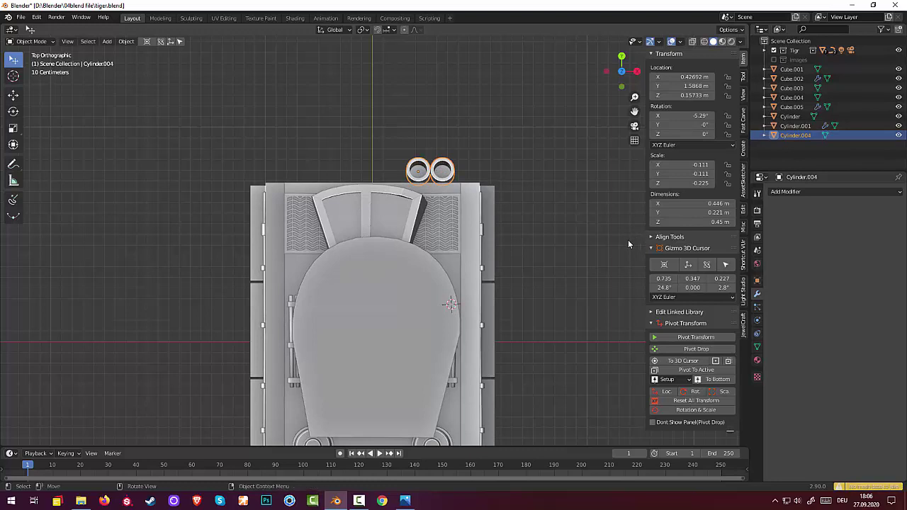
{"action": "left_click", "coordinate": [684, 401]}
{"action": "left_click", "coordinate": [126, 41]}
{"action": "mouse_move", "coordinate": [141, 61]}
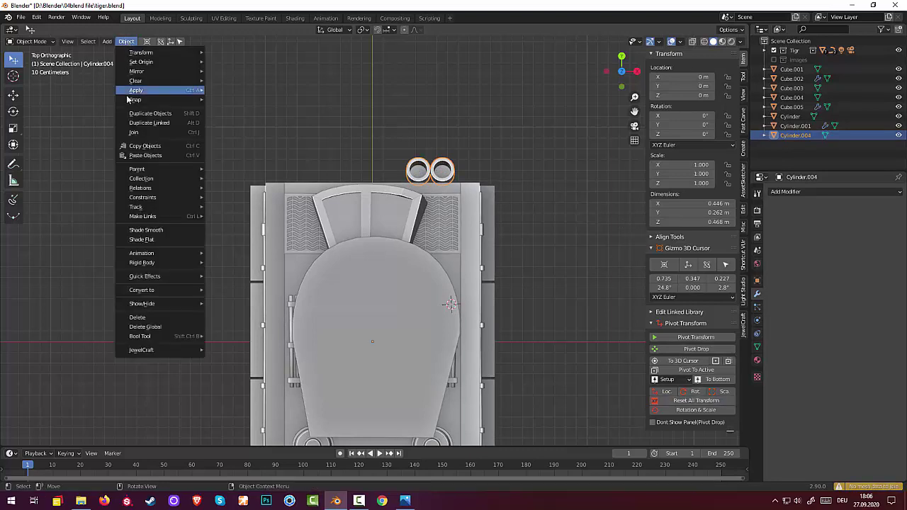
{"action": "left_click", "coordinate": [260, 83]}
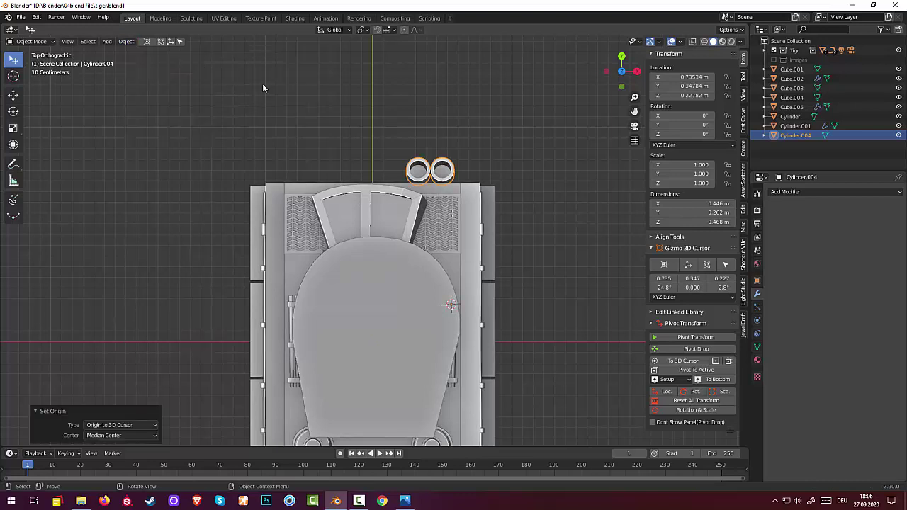
{"action": "left_click", "coordinate": [797, 192]}
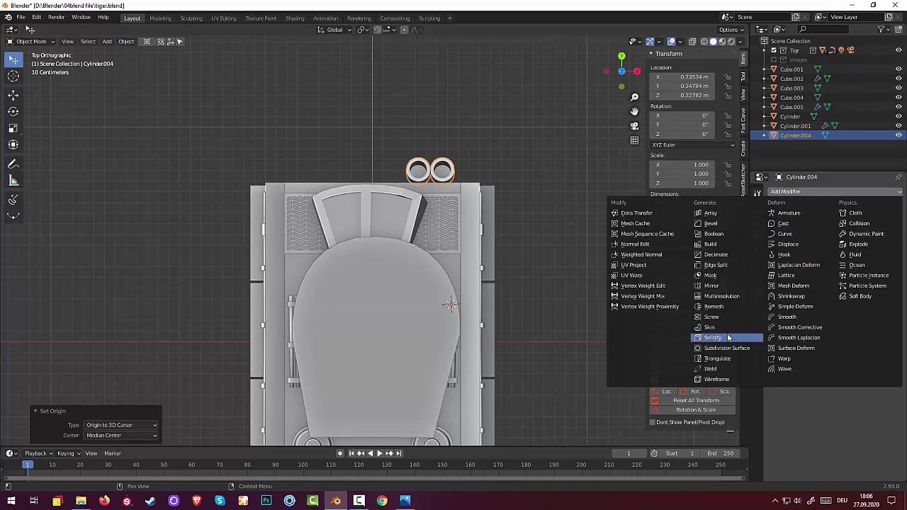
{"action": "left_click", "coordinate": [717, 287]}
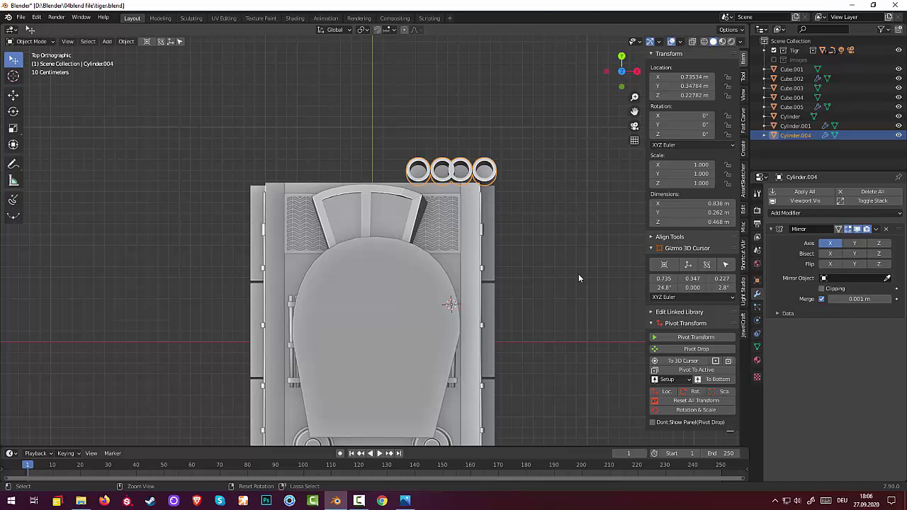
- Undo the mirror, redo origin-to-cursor and the location reset, re-add Mirror, and compare with the reference photo
{"action": "key", "text": "ctrl+z"}
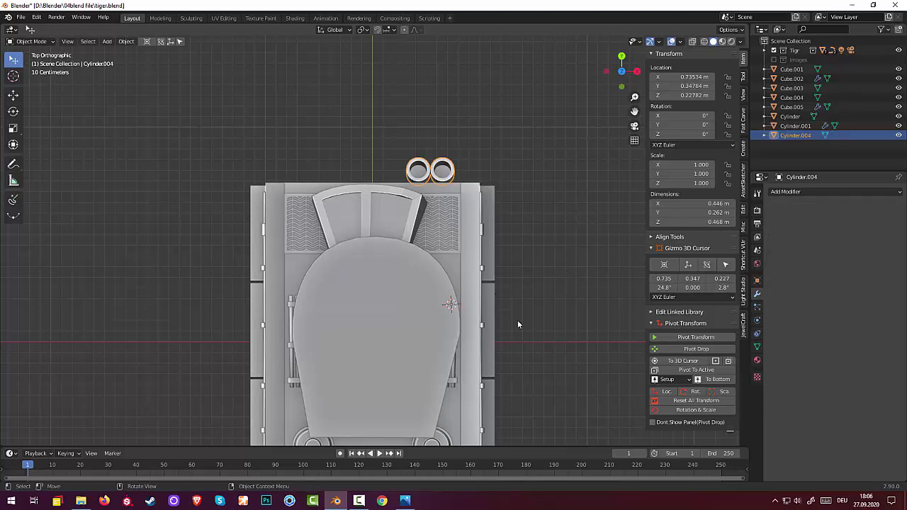
{"action": "left_click", "coordinate": [127, 42]}
{"action": "mouse_move", "coordinate": [141, 61]}
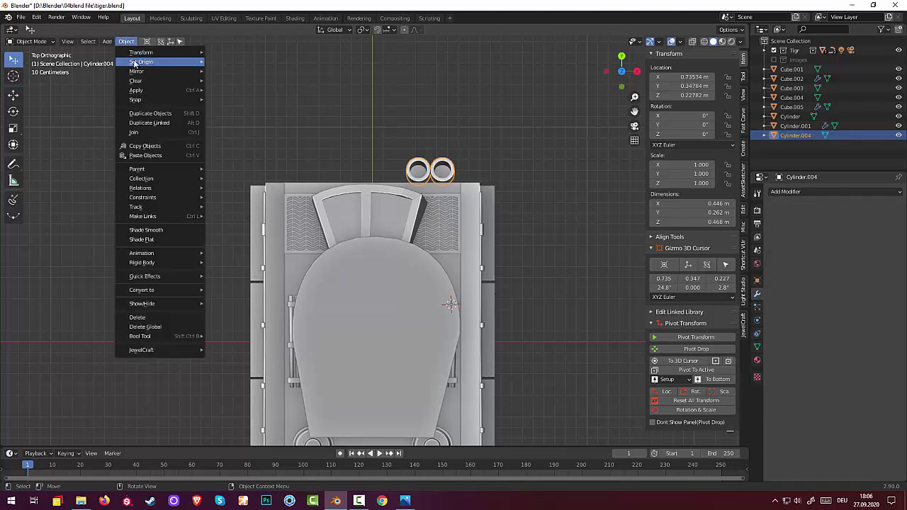
{"action": "left_click", "coordinate": [253, 83]}
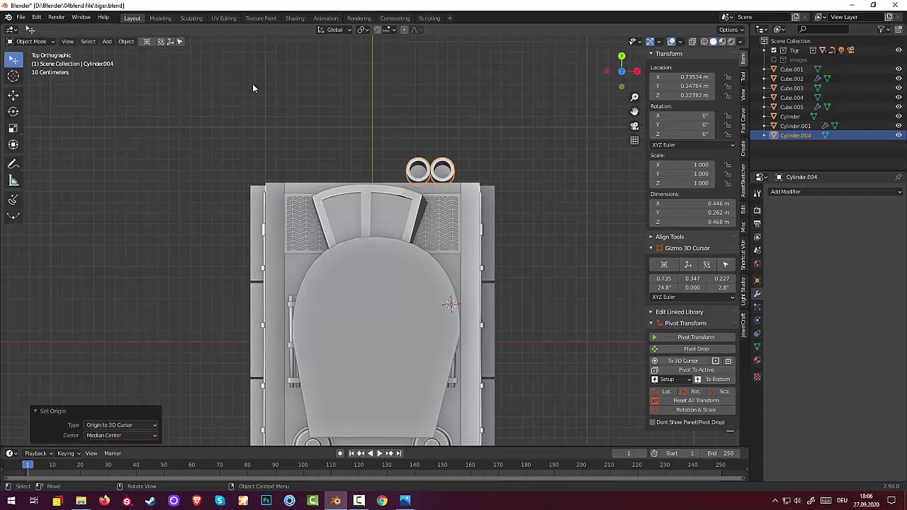
{"action": "left_click", "coordinate": [683, 401]}
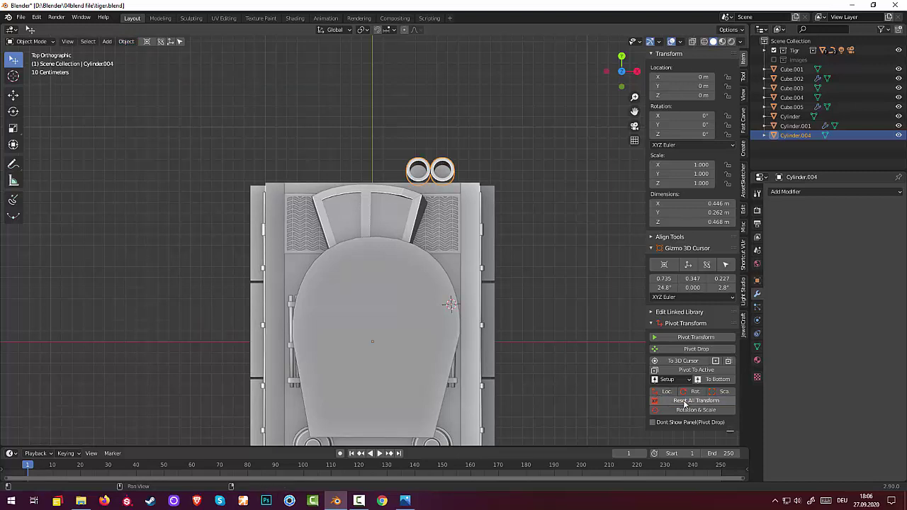
{"action": "left_click", "coordinate": [782, 193]}
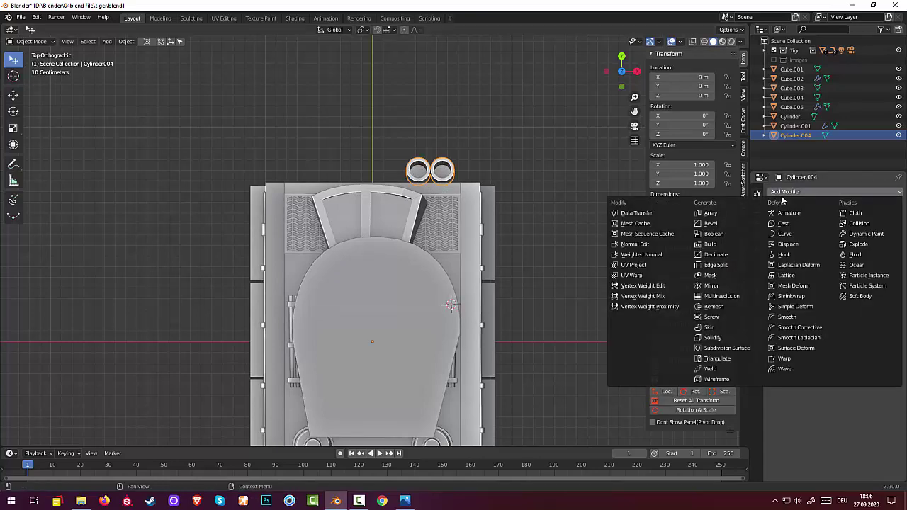
{"action": "left_click", "coordinate": [713, 286]}
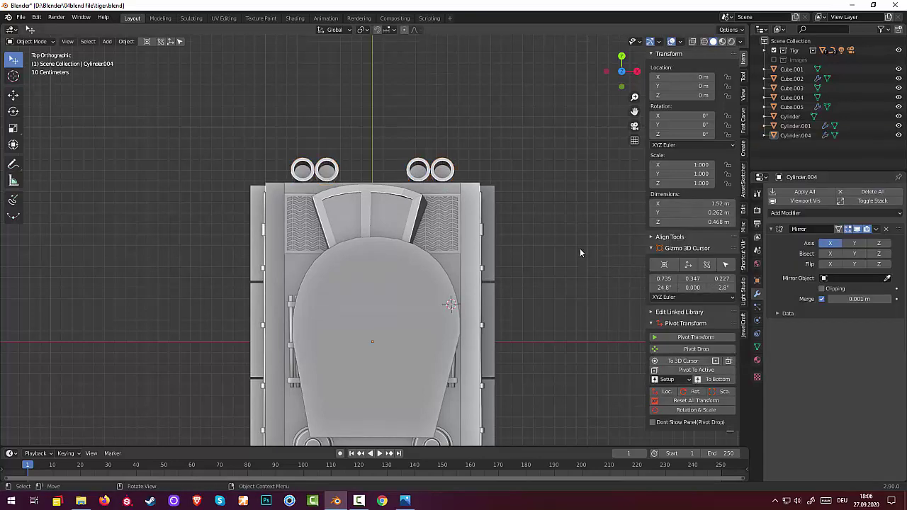
{"action": "mouse_move", "coordinate": [579, 246]}
{"action": "middle_mouse_down"}
{"action": "mouse_move", "coordinate": [538, 250]}
{"action": "mouse_move", "coordinate": [377, 177]}
{"action": "mouse_move", "coordinate": [373, 142]}
{"action": "mouse_move", "coordinate": [364, 152]}
{"action": "mouse_move", "coordinate": [358, 180]}
{"action": "mouse_move", "coordinate": [418, 175]}
{"action": "mouse_move", "coordinate": [490, 187]}
{"action": "mouse_move", "coordinate": [439, 199]}
{"action": "middle_mouse_up"}
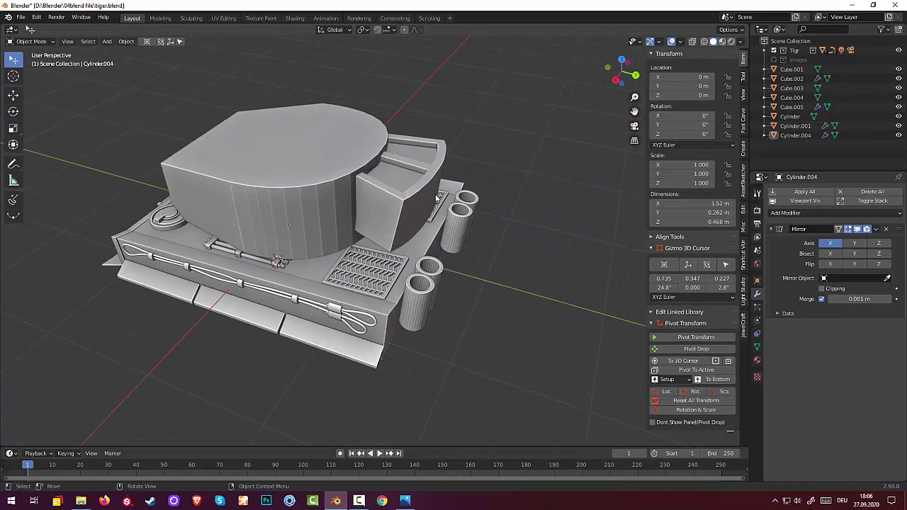
{"action": "left_click", "coordinate": [404, 501]}
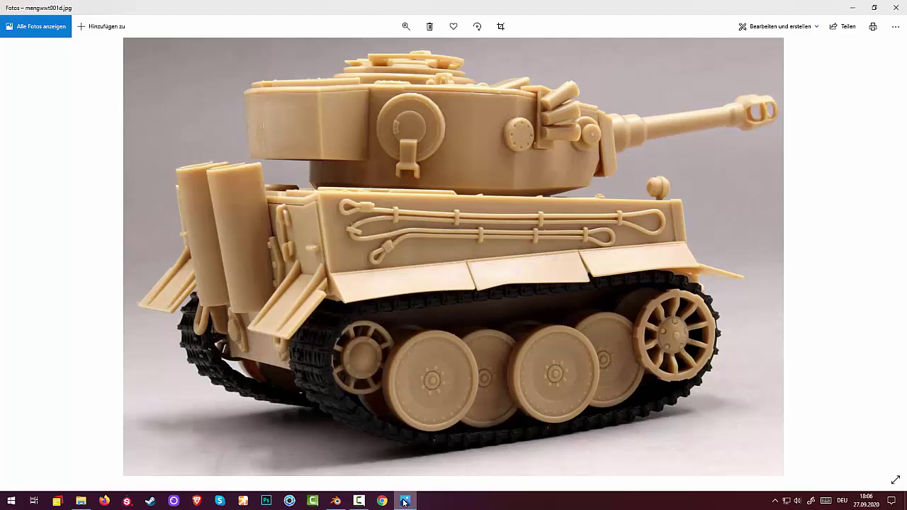
- Save the blend file and switch the pipe curve back to Object Mode
{"action": "left_click", "coordinate": [404, 501]}
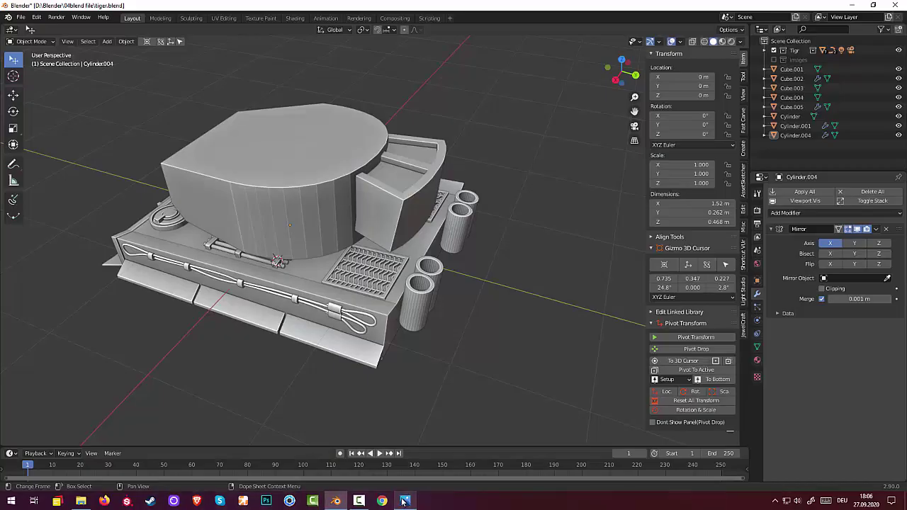
{"action": "middle_click_drag", "start_coordinate": [462, 411], "coordinate": [383, 349]}
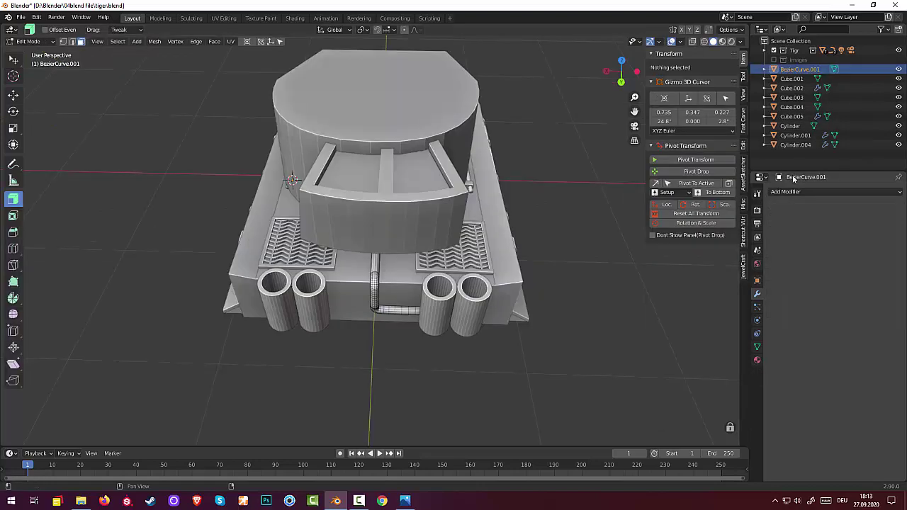
{"action": "key", "text": "ctrl+s"}
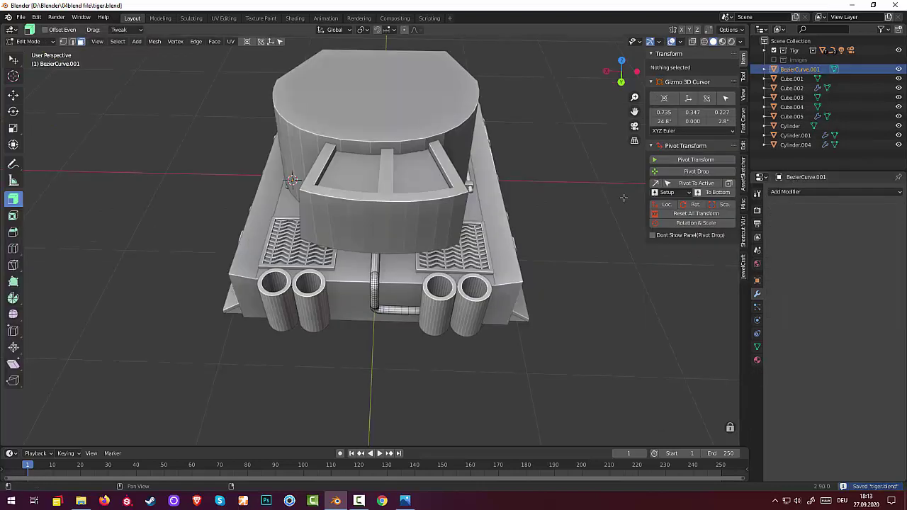
{"action": "left_click", "coordinate": [32, 41]}
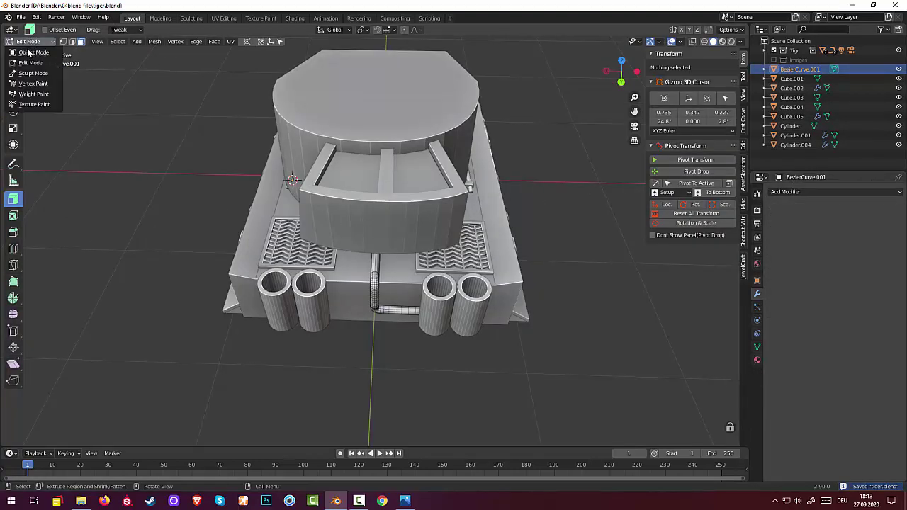
{"action": "left_click", "coordinate": [28, 52]}
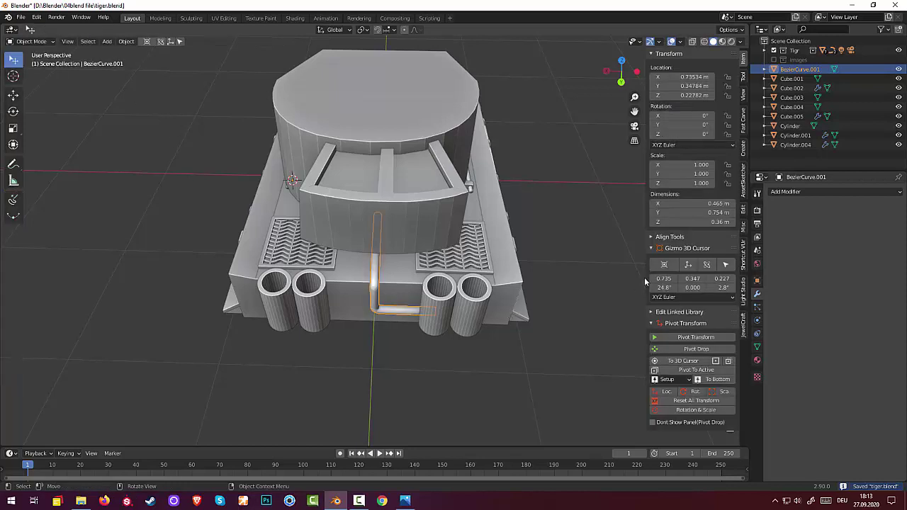
- Shift the bent pipe along X, set its origin to the 3D cursor, and mirror it with a Mirror modifier
{"action": "key", "text": "g"}
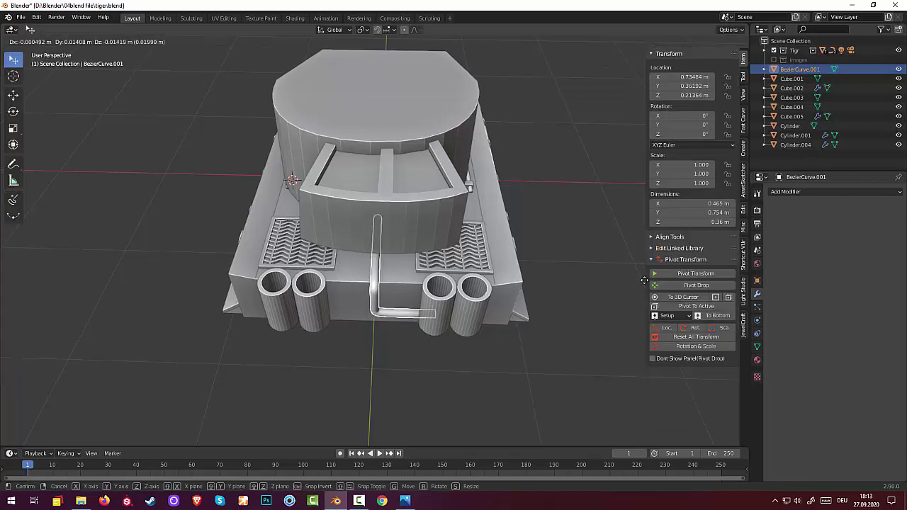
{"action": "key", "text": "x"}
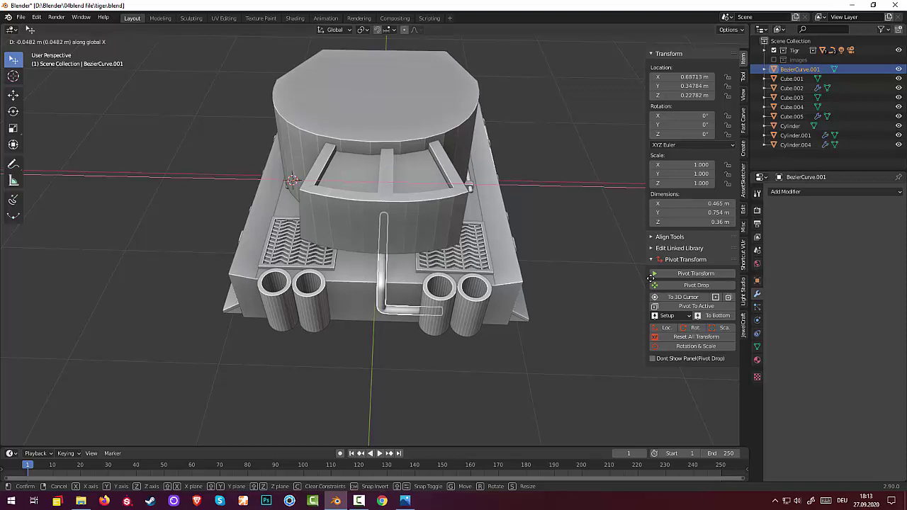
{"action": "left_click", "coordinate": [651, 278]}
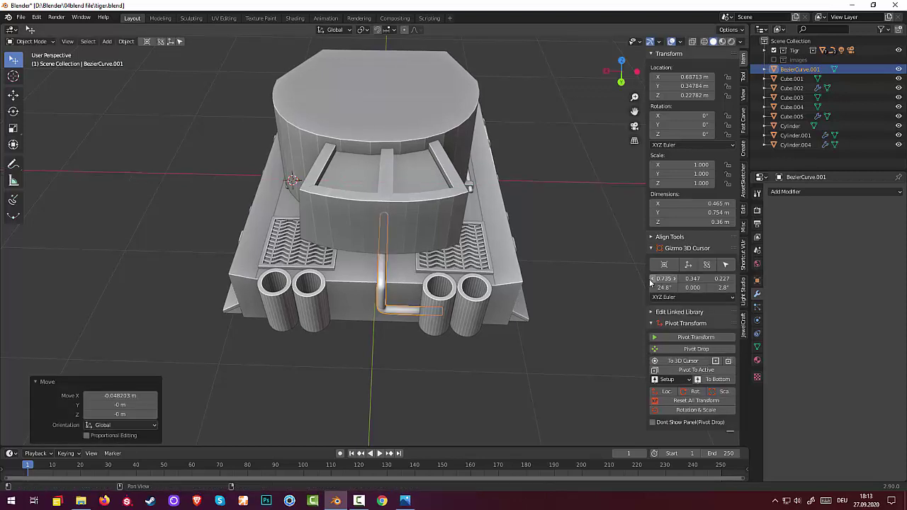
{"action": "left_click", "coordinate": [683, 400]}
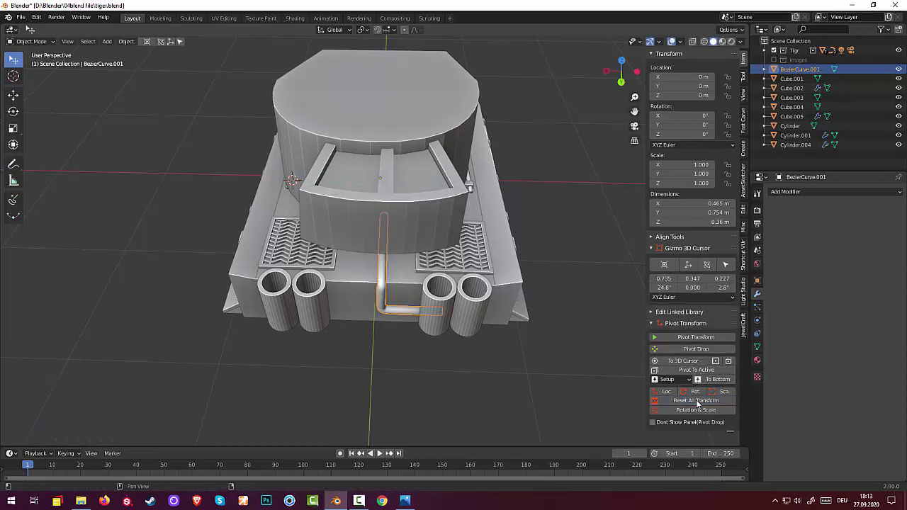
{"action": "left_click", "coordinate": [126, 42]}
{"action": "mouse_move", "coordinate": [141, 61]}
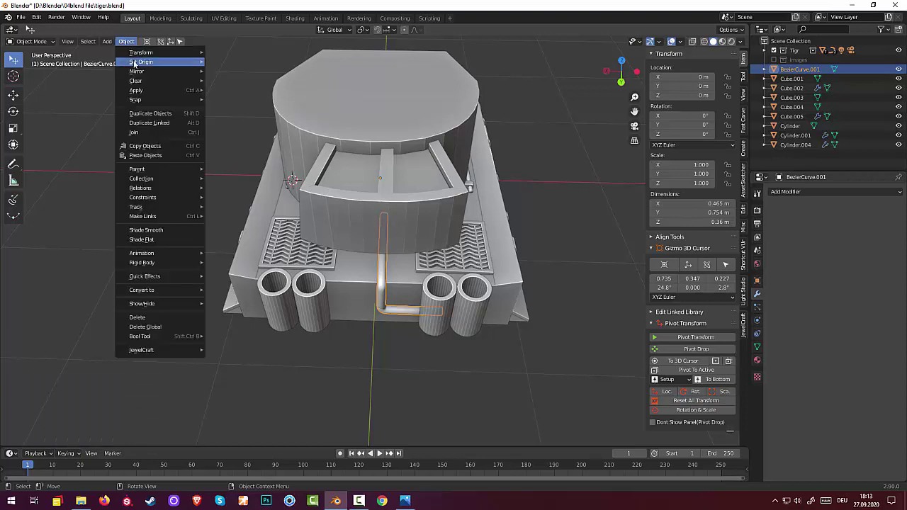
{"action": "left_click", "coordinate": [252, 81]}
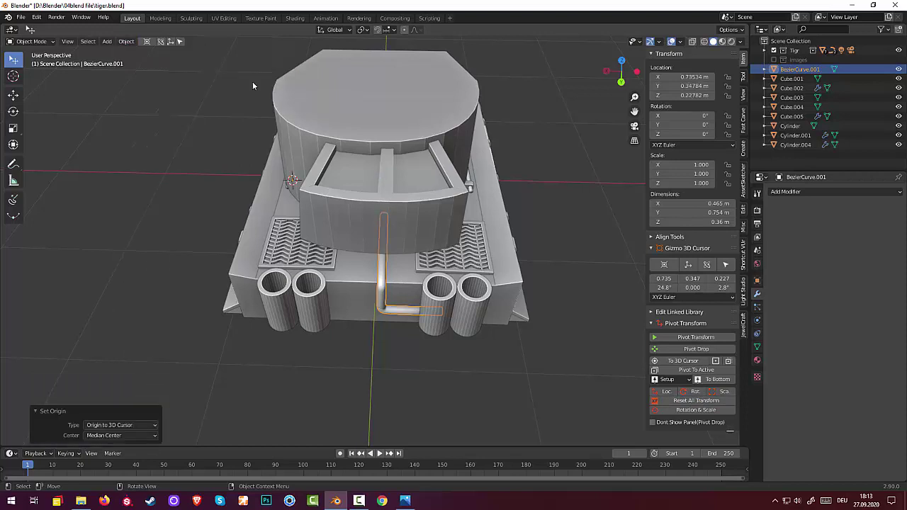
{"action": "left_click", "coordinate": [793, 192]}
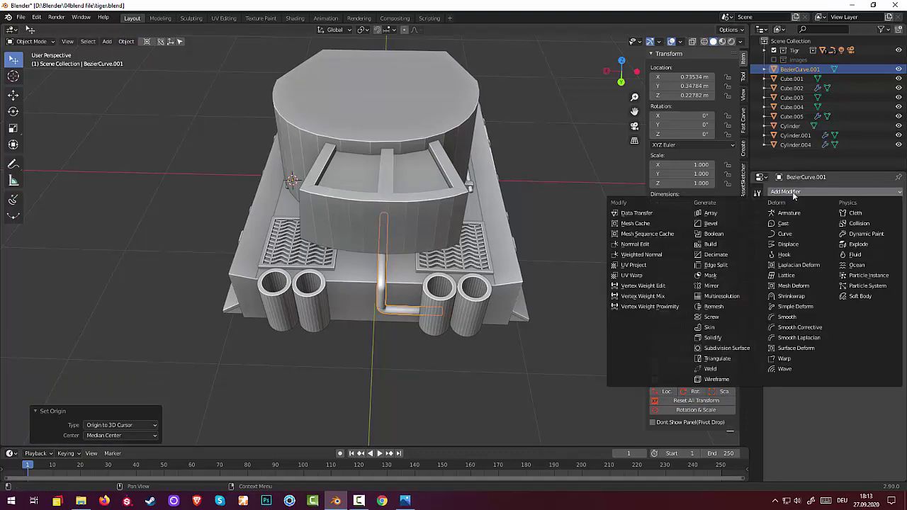
{"action": "left_click", "coordinate": [709, 286]}
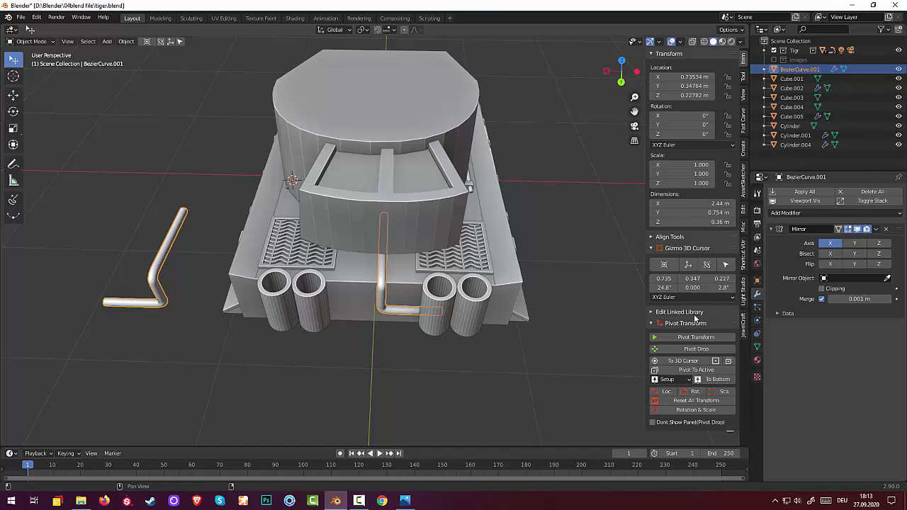
{"action": "left_click", "coordinate": [700, 401]}
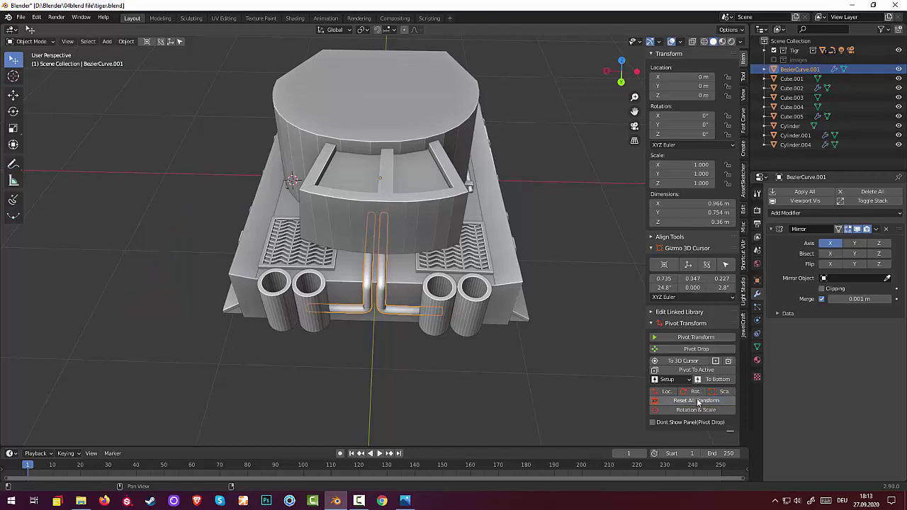
- Zoom and orbit around the tank's side to inspect the mirrored pipes
{"action": "scroll", "coordinate": [546, 282], "scroll_direction": "up", "scroll_amount": 3}
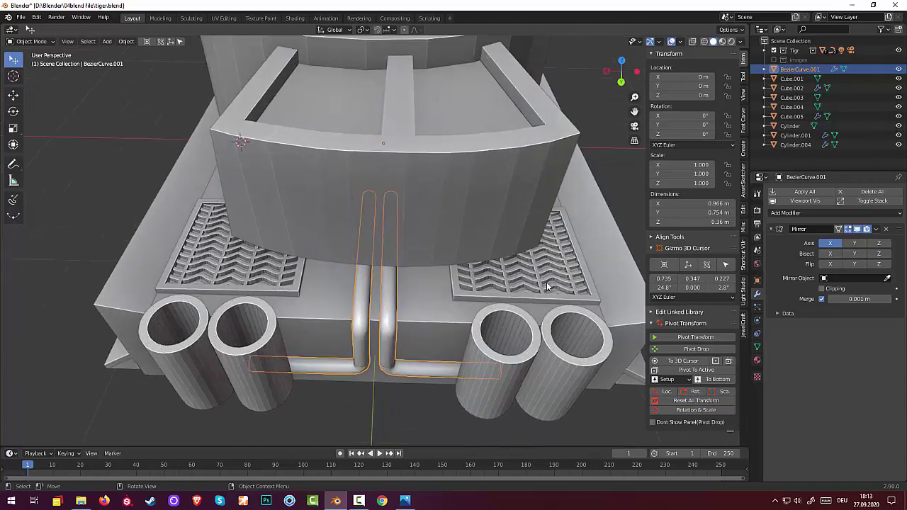
{"action": "mouse_move", "coordinate": [546, 284]}
{"action": "middle_mouse_down"}
{"action": "mouse_move", "coordinate": [668, 228]}
{"action": "mouse_move", "coordinate": [611, 245]}
{"action": "middle_mouse_up"}
{"action": "scroll", "coordinate": [611, 245], "scroll_direction": "down", "scroll_amount": 3}
{"action": "scroll", "coordinate": [478, 252], "scroll_direction": "down", "scroll_amount": 2}
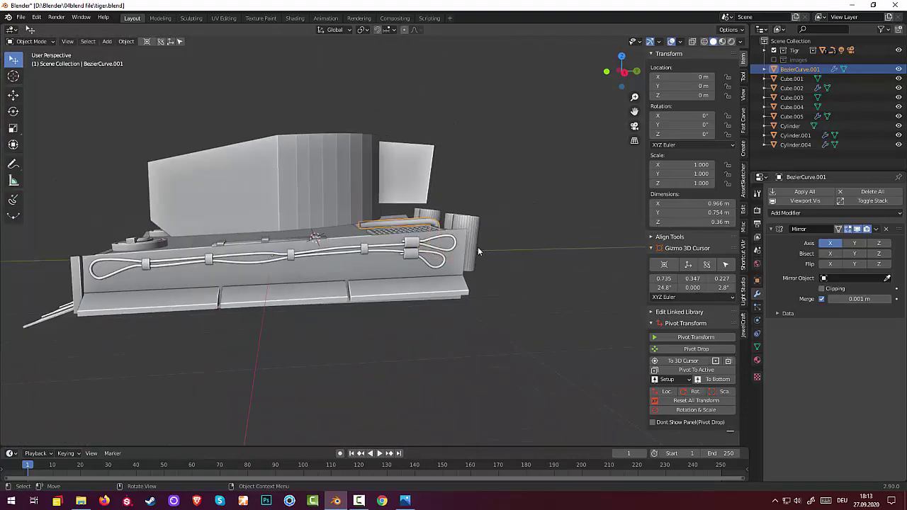
{"action": "scroll", "coordinate": [393, 239], "scroll_direction": "up", "scroll_amount": 2}
{"action": "scroll", "coordinate": [390, 235], "scroll_direction": "up", "scroll_amount": 2}
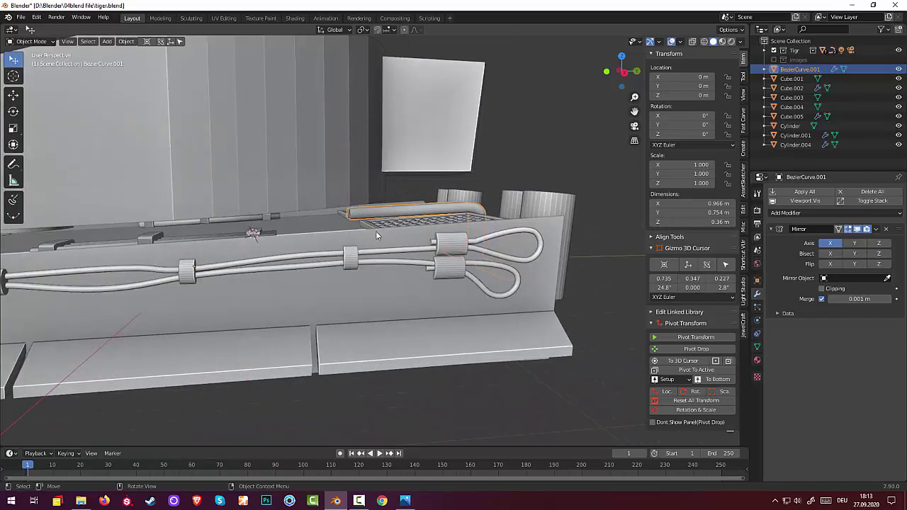
{"action": "scroll", "coordinate": [377, 235], "scroll_direction": "up", "scroll_amount": 2}
{"action": "scroll", "coordinate": [390, 212], "scroll_direction": "up", "scroll_amount": 2}
{"action": "scroll", "coordinate": [403, 214], "scroll_direction": "down", "scroll_amount": 2}
{"action": "scroll", "coordinate": [399, 215], "scroll_direction": "up", "scroll_amount": 1}
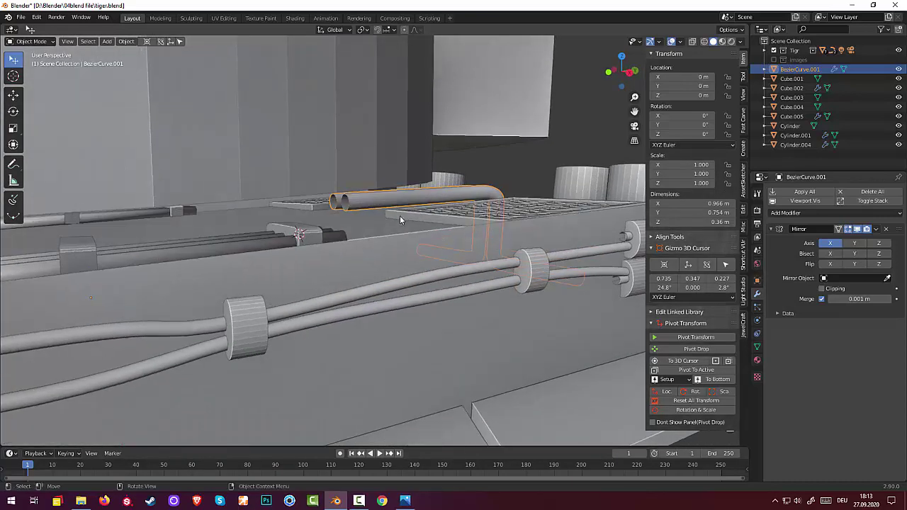
{"action": "left_click", "coordinate": [22, 42]}
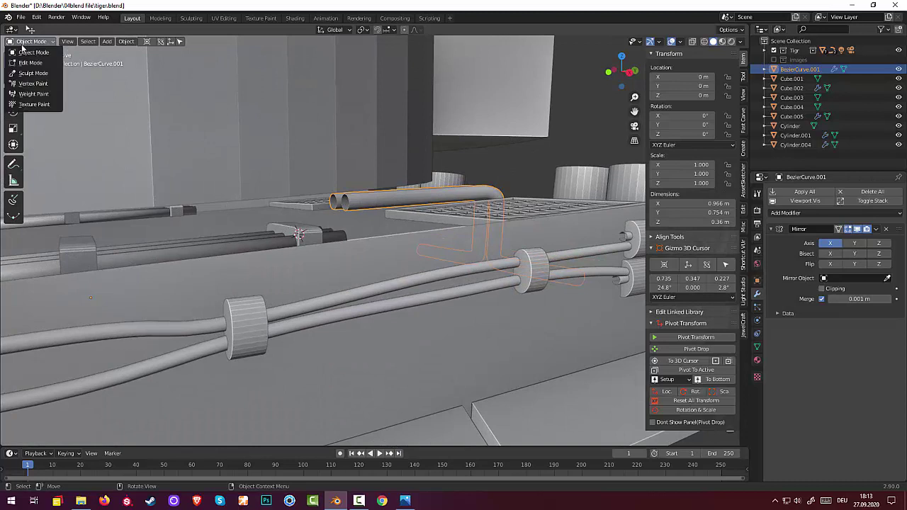
- In Edit Mode, select the pipe curve's end point and realign its handle along the tube
{"action": "left_click", "coordinate": [31, 63]}
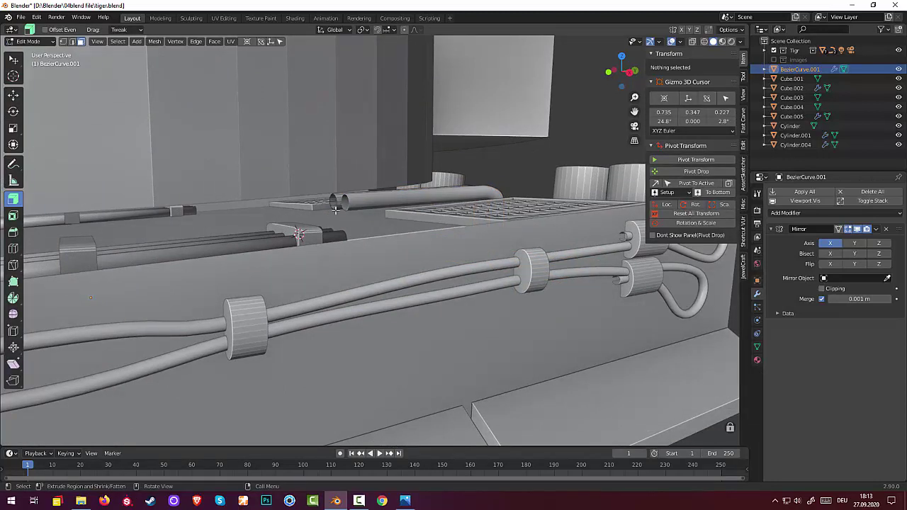
{"action": "left_click", "coordinate": [425, 225]}
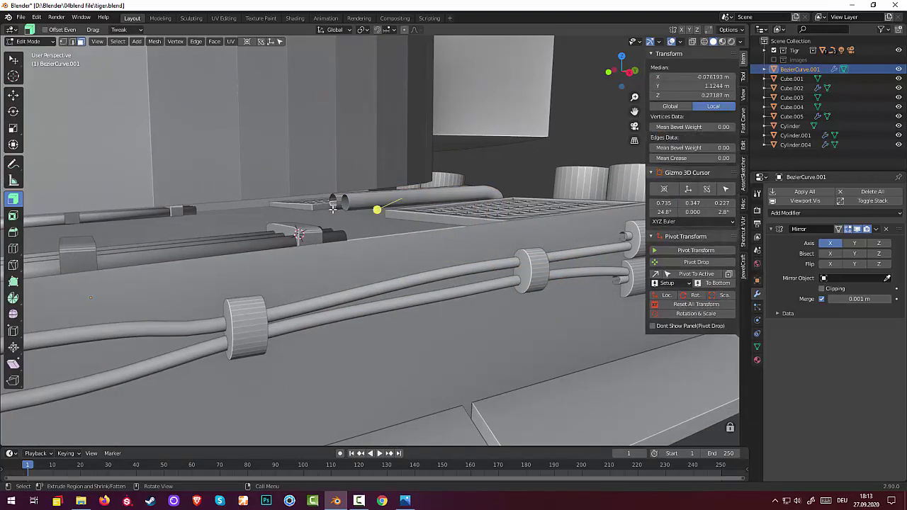
{"action": "left_click", "coordinate": [333, 208]}
{"action": "scroll", "coordinate": [330, 213], "scroll_direction": "up", "scroll_amount": 2}
{"action": "scroll", "coordinate": [328, 202], "scroll_direction": "up", "scroll_amount": 3}
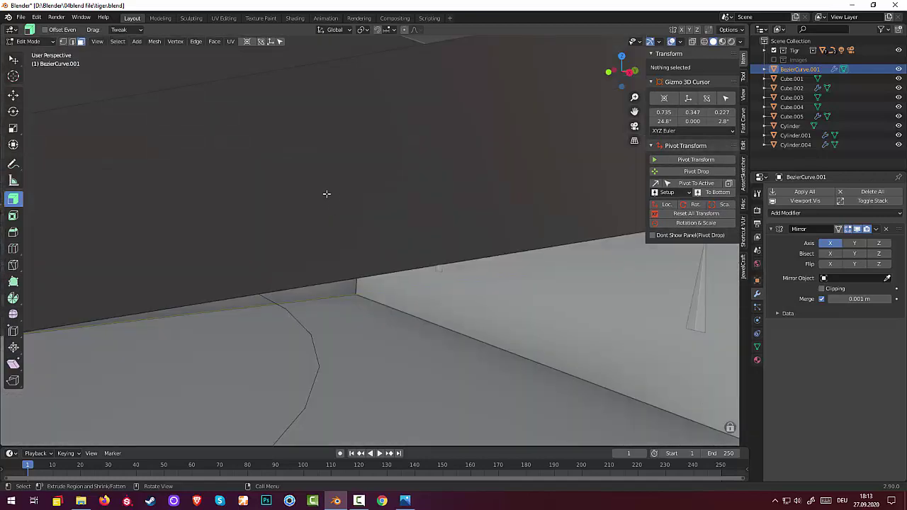
{"action": "scroll", "coordinate": [326, 196], "scroll_direction": "down", "scroll_amount": 4}
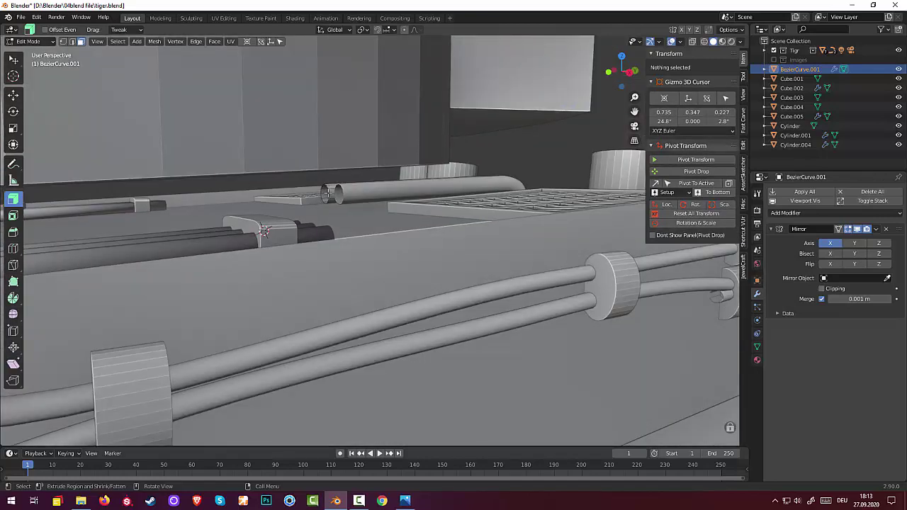
{"action": "left_click", "coordinate": [328, 192]}
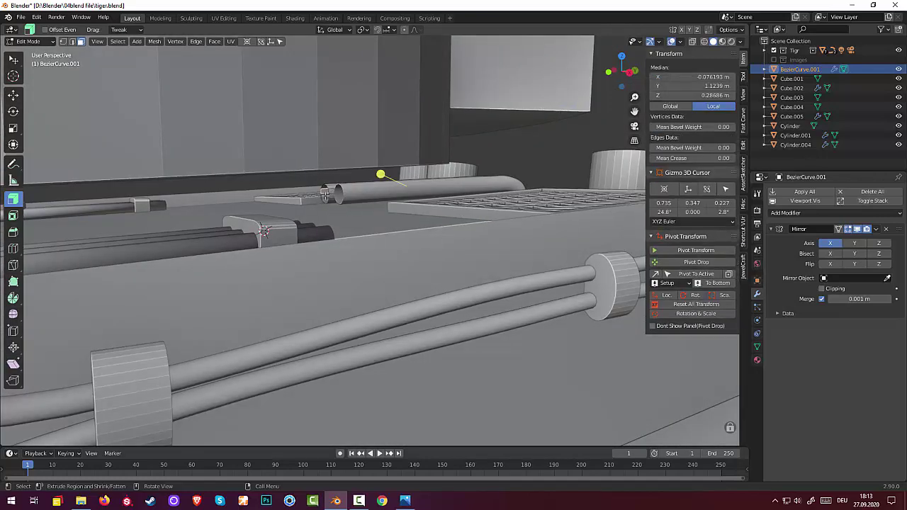
{"action": "left_click_drag", "start_coordinate": [328, 192], "coordinate": [321, 203]}
{"action": "left_click", "coordinate": [72, 42]}
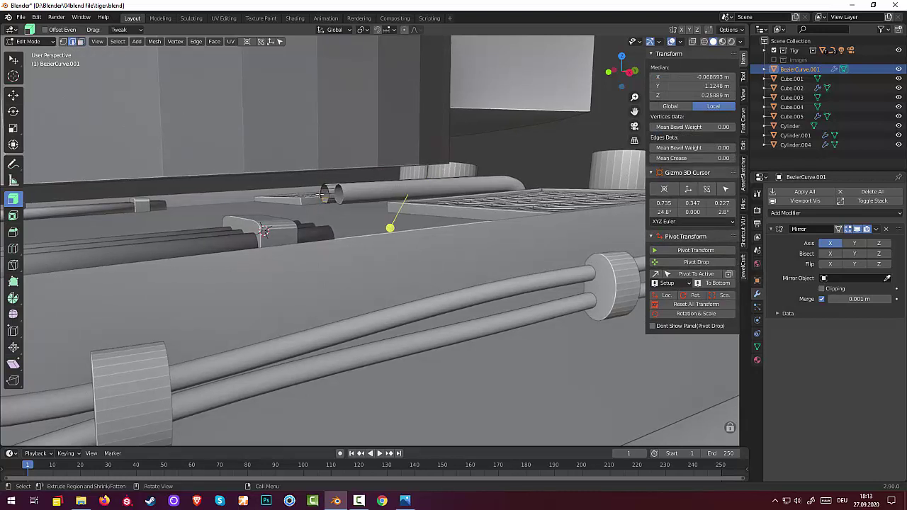
{"action": "left_click_drag", "start_coordinate": [328, 198], "coordinate": [325, 203]}
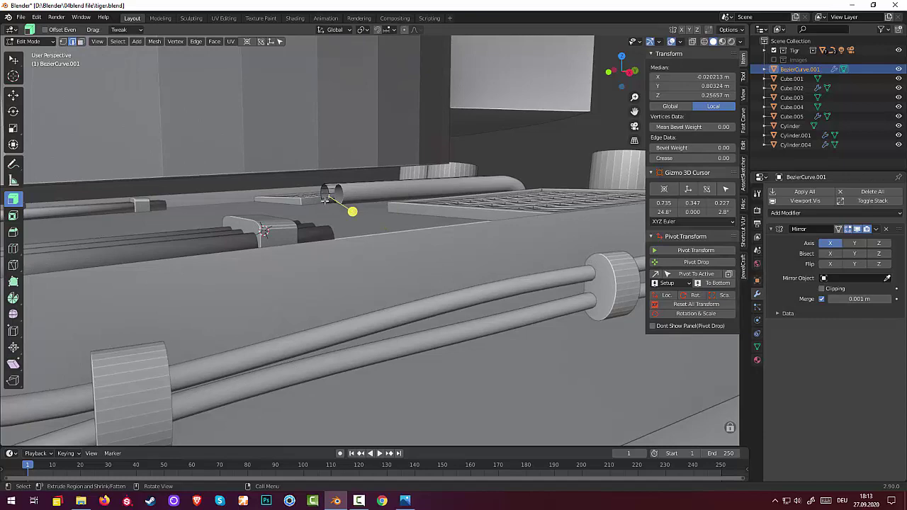
{"action": "key", "text": "alt"}
{"action": "left_click_drag", "start_coordinate": [328, 193], "coordinate": [345, 172]}
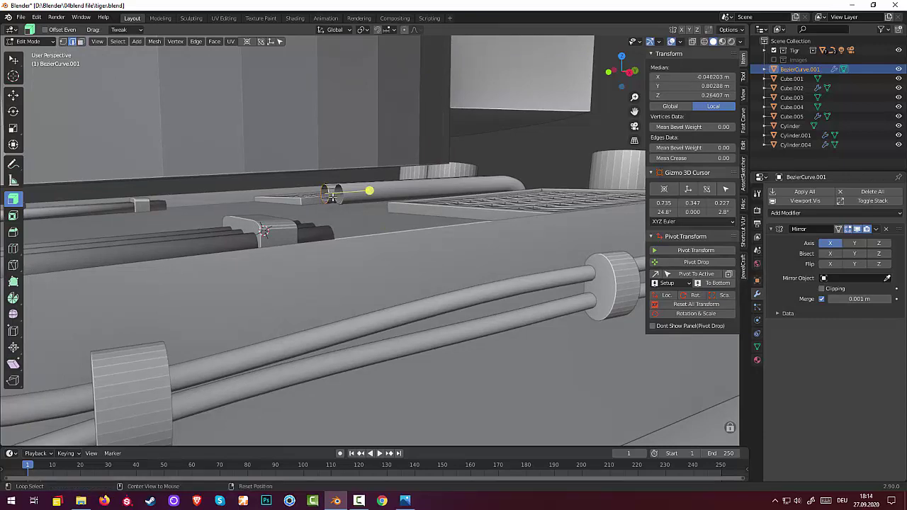
- Move the pipe's end point -0.667 m along Y toward the turret
{"action": "middle_click_drag", "start_coordinate": [488, 208], "coordinate": [463, 211]}
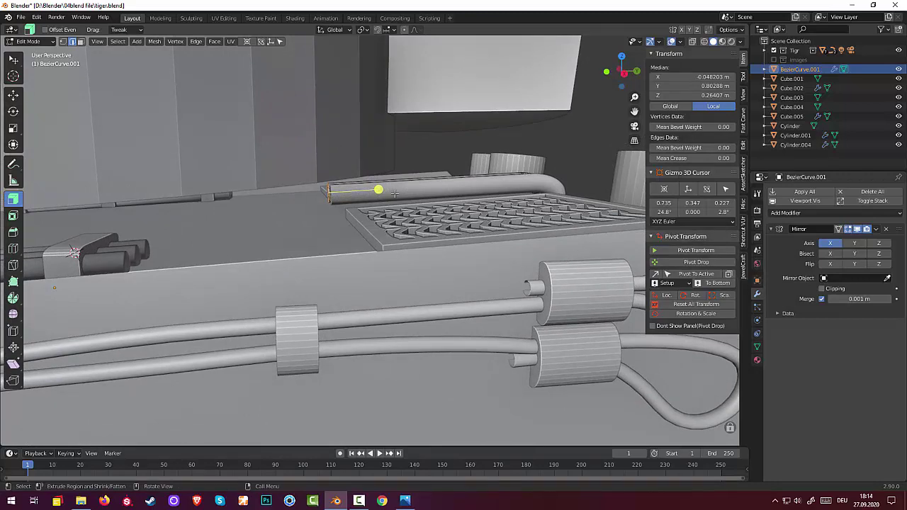
{"action": "scroll", "coordinate": [394, 193], "scroll_direction": "down", "scroll_amount": 2}
{"action": "scroll", "coordinate": [393, 193], "scroll_direction": "down", "scroll_amount": 3}
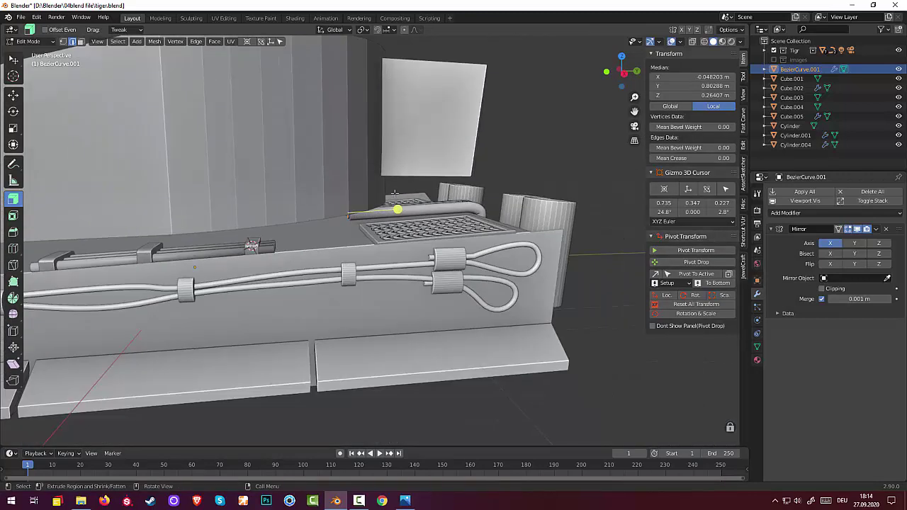
{"action": "scroll", "coordinate": [394, 193], "scroll_direction": "down", "scroll_amount": 2}
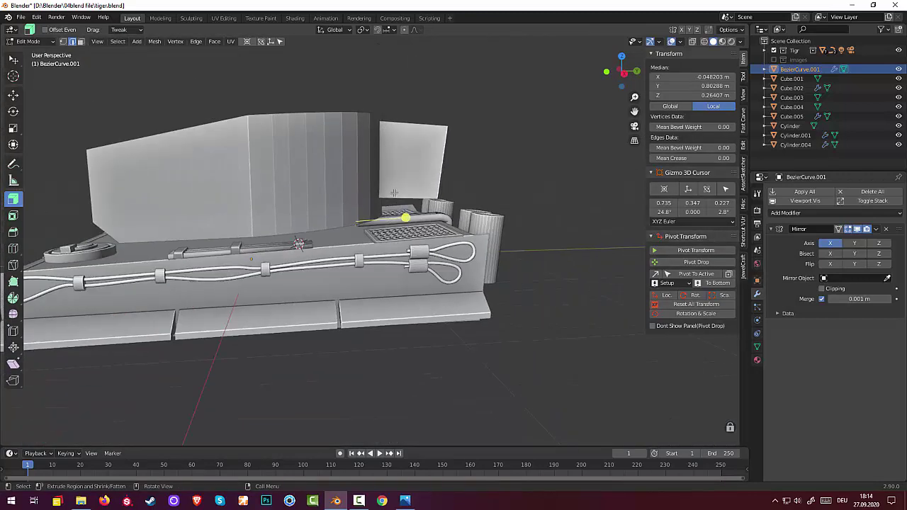
{"action": "key", "text": "g"}
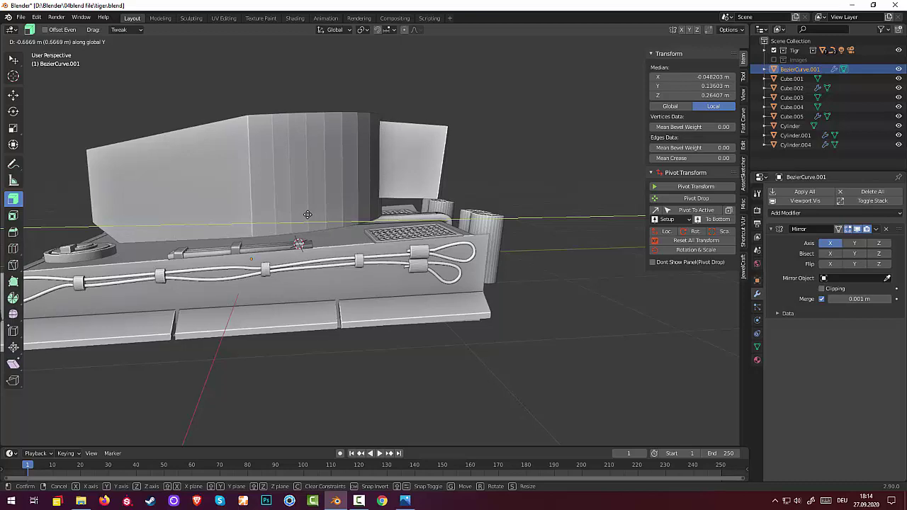
{"action": "left_click", "coordinate": [320, 207]}
{"action": "mouse_move", "coordinate": [319, 206]}
{"action": "middle_mouse_down"}
{"action": "mouse_move", "coordinate": [321, 190]}
{"action": "mouse_move", "coordinate": [340, 191]}
{"action": "mouse_move", "coordinate": [90, 162]}
{"action": "middle_mouse_up"}
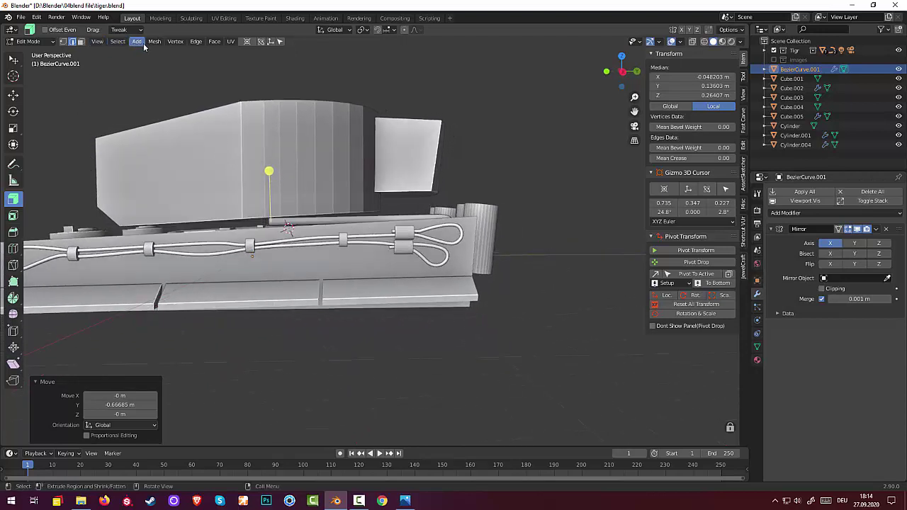
- Lower the pipe end slightly along Z and check the result from the rear
{"action": "key", "text": "g"}
{"action": "key", "text": "z"}
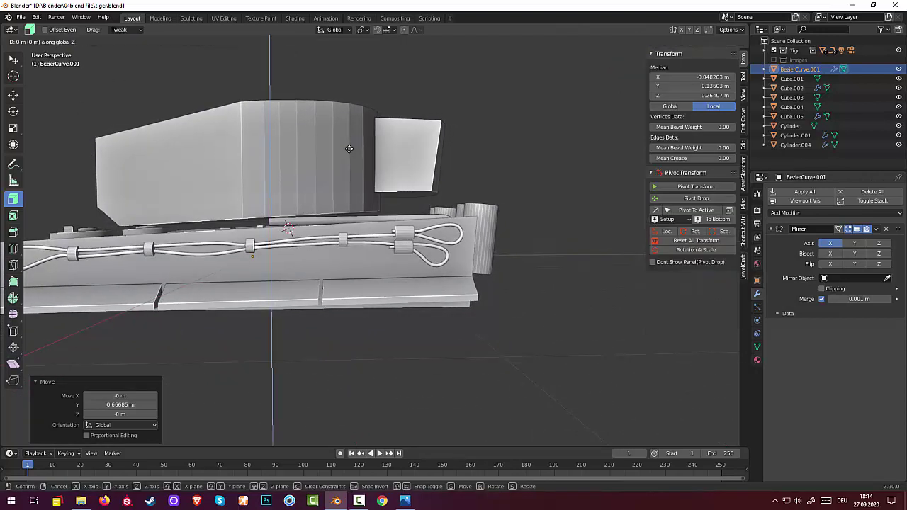
{"action": "left_click", "coordinate": [276, 275]}
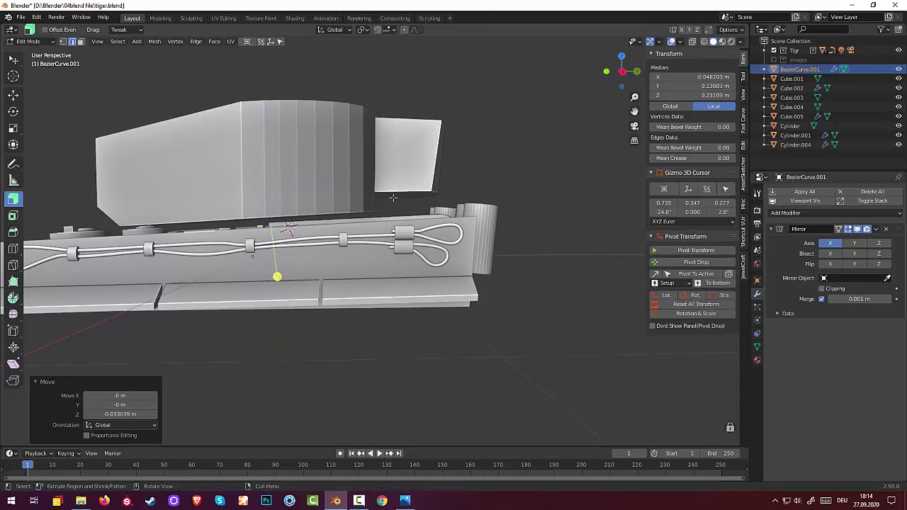
{"action": "left_click", "coordinate": [595, 298]}
{"action": "mouse_move", "coordinate": [595, 297]}
{"action": "middle_mouse_down"}
{"action": "mouse_move", "coordinate": [521, 328]}
{"action": "mouse_move", "coordinate": [444, 292]}
{"action": "mouse_move", "coordinate": [473, 362]}
{"action": "middle_mouse_up"}
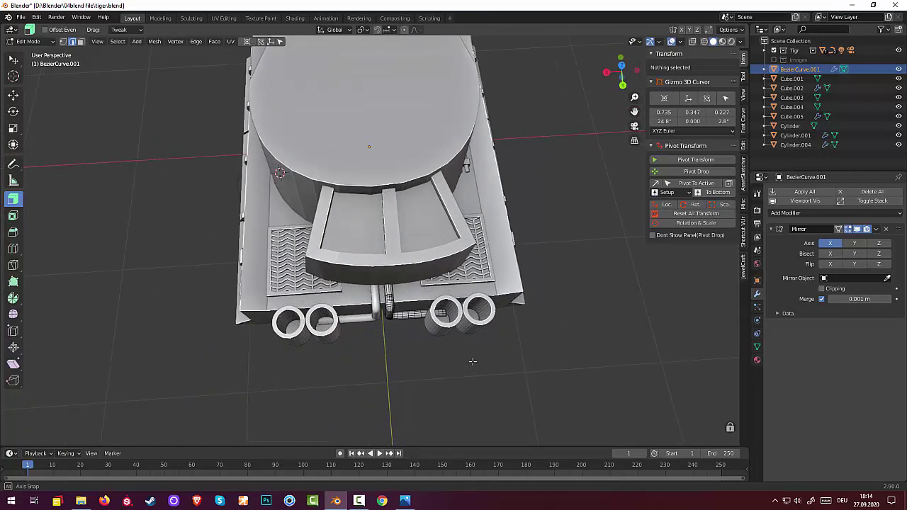
{"action": "mouse_move", "coordinate": [472, 362]}
{"action": "middle_mouse_down"}
{"action": "mouse_move", "coordinate": [501, 347]}
{"action": "mouse_move", "coordinate": [477, 296]}
{"action": "middle_mouse_up"}
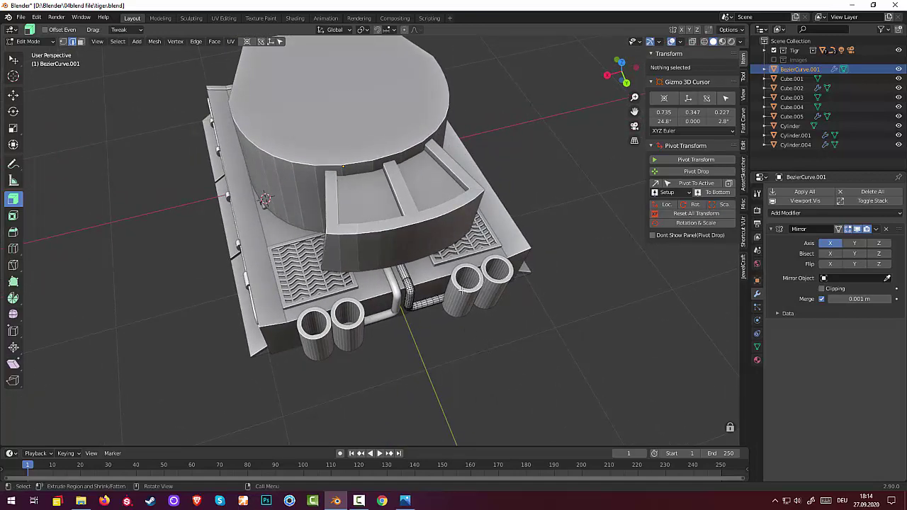
{"action": "mouse_move", "coordinate": [475, 317]}
{"action": "middle_mouse_down"}
{"action": "mouse_move", "coordinate": [490, 319]}
{"action": "mouse_move", "coordinate": [486, 340]}
{"action": "mouse_move", "coordinate": [462, 329]}
{"action": "mouse_move", "coordinate": [523, 238]}
{"action": "middle_mouse_up"}
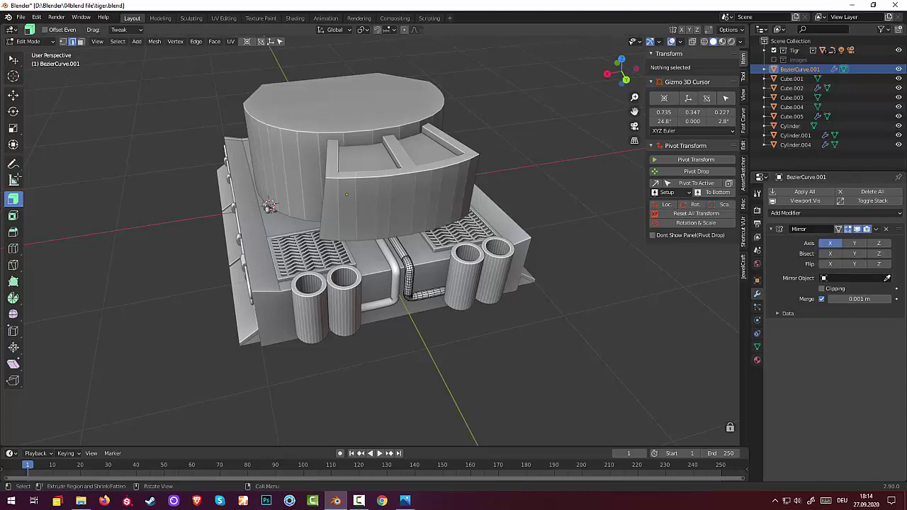
- Return to Object Mode and apply BezierCurve.001's Mirror modifier, then view the tank's rear
{"action": "left_click", "coordinate": [37, 42]}
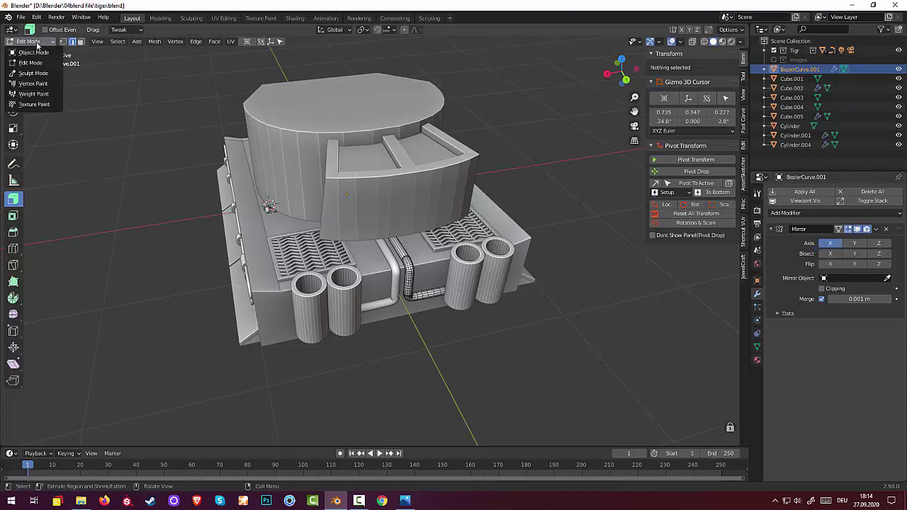
{"action": "left_click", "coordinate": [40, 52]}
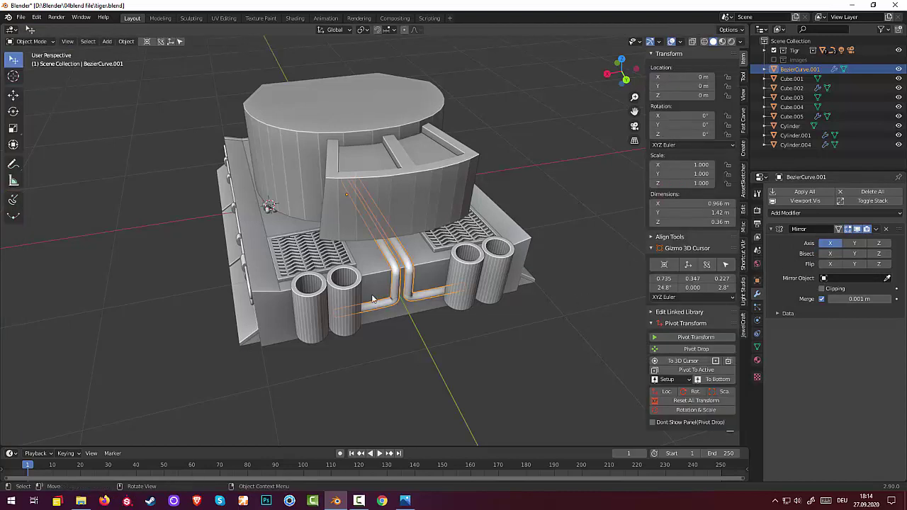
{"action": "left_click", "coordinate": [876, 229]}
{"action": "left_click", "coordinate": [834, 240]}
{"action": "left_click", "coordinate": [386, 393]}
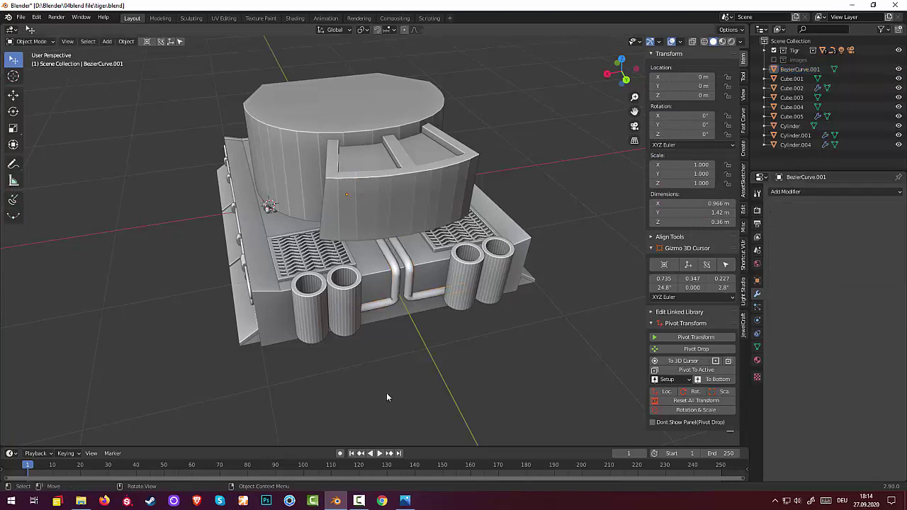
{"action": "middle_click_drag", "start_coordinate": [411, 330], "coordinate": [381, 282]}
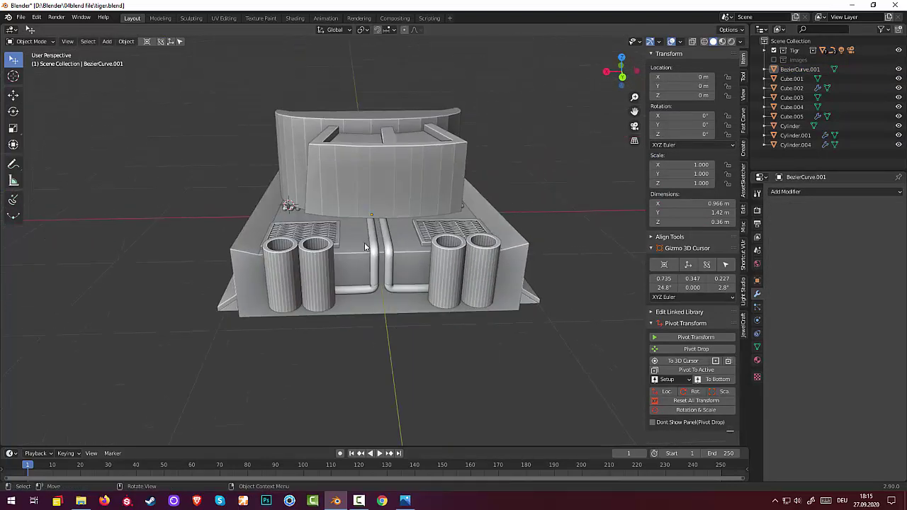
{"action": "scroll", "coordinate": [401, 245], "scroll_direction": "down", "scroll_amount": 1}
{"action": "scroll", "coordinate": [401, 246], "scroll_direction": "up", "scroll_amount": 2}
{"action": "middle_click_drag", "start_coordinate": [401, 246], "coordinate": [395, 267]}
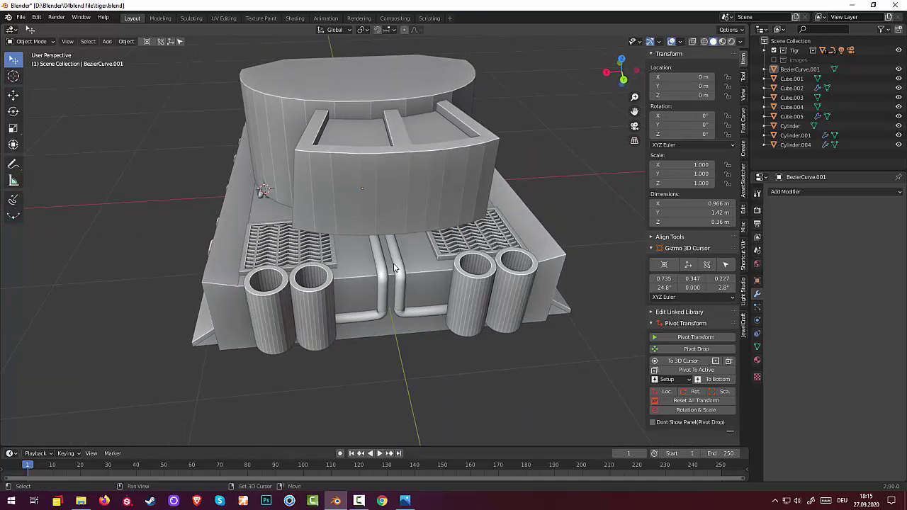
{"action": "key", "text": "shift+a"}
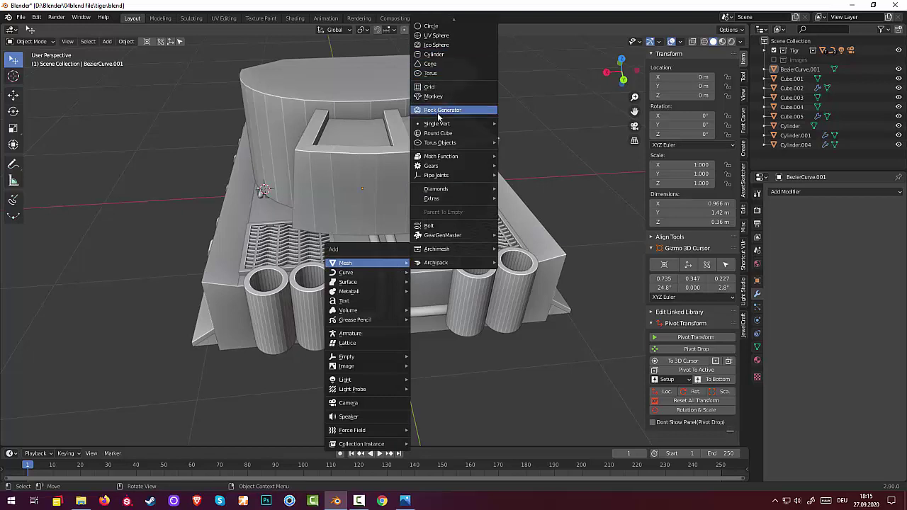
- Add a cube and scale it down into a small block
{"action": "scroll", "coordinate": [433, 39], "scroll_direction": "up", "scroll_amount": 2}
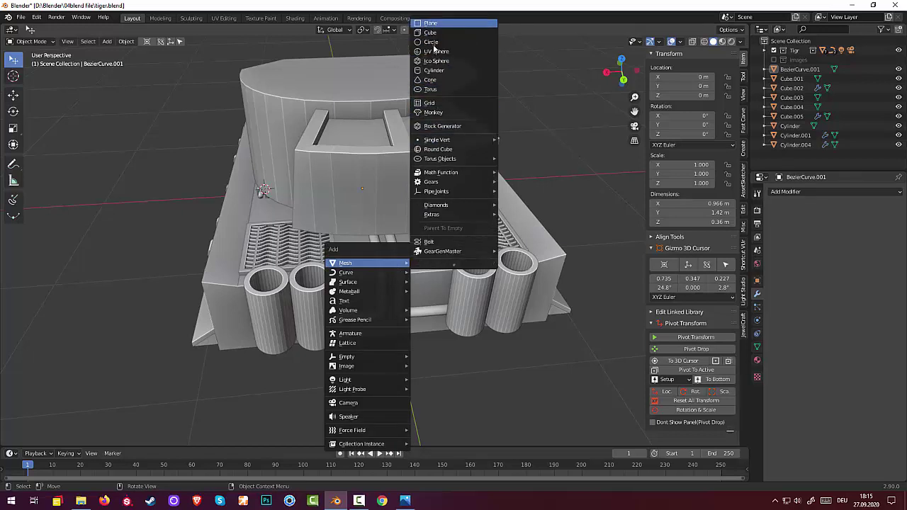
{"action": "left_click", "coordinate": [434, 40]}
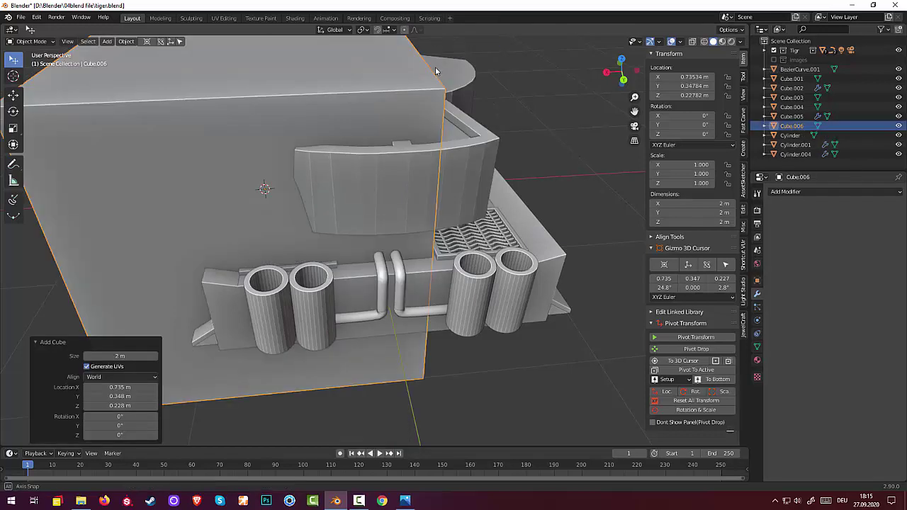
{"action": "scroll", "coordinate": [434, 65], "scroll_direction": "down", "scroll_amount": 3}
{"action": "scroll", "coordinate": [427, 44], "scroll_direction": "down", "scroll_amount": 3}
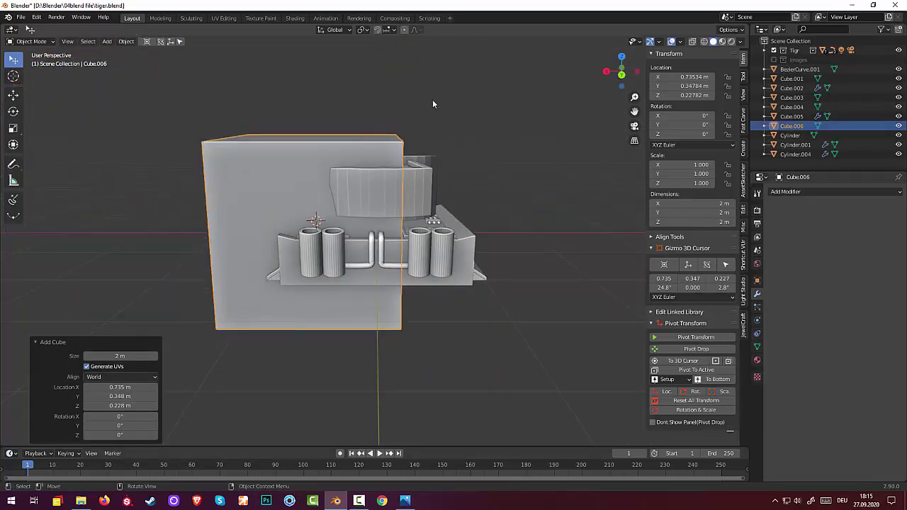
{"action": "key", "text": "s"}
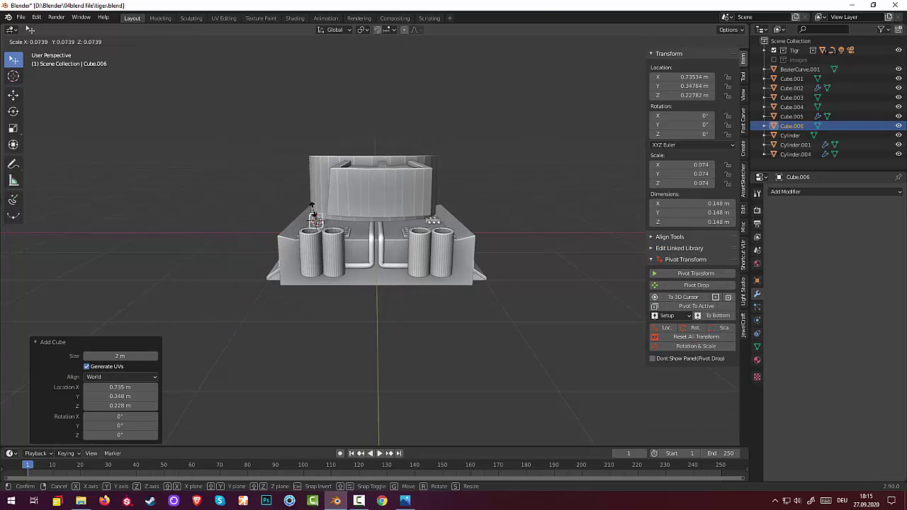
{"action": "left_click", "coordinate": [324, 210]}
- Flatten the block along Y and reduce its height along Z
{"action": "mouse_move", "coordinate": [346, 216]}
{"action": "middle_mouse_down"}
{"action": "mouse_move", "coordinate": [461, 226]}
{"action": "mouse_move", "coordinate": [456, 221]}
{"action": "middle_mouse_up"}
{"action": "key", "text": "s"}
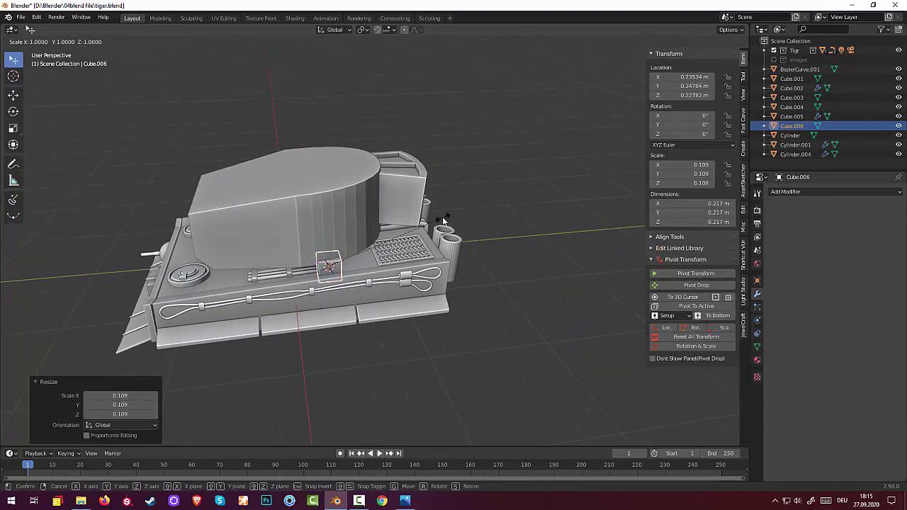
{"action": "key", "text": "y"}
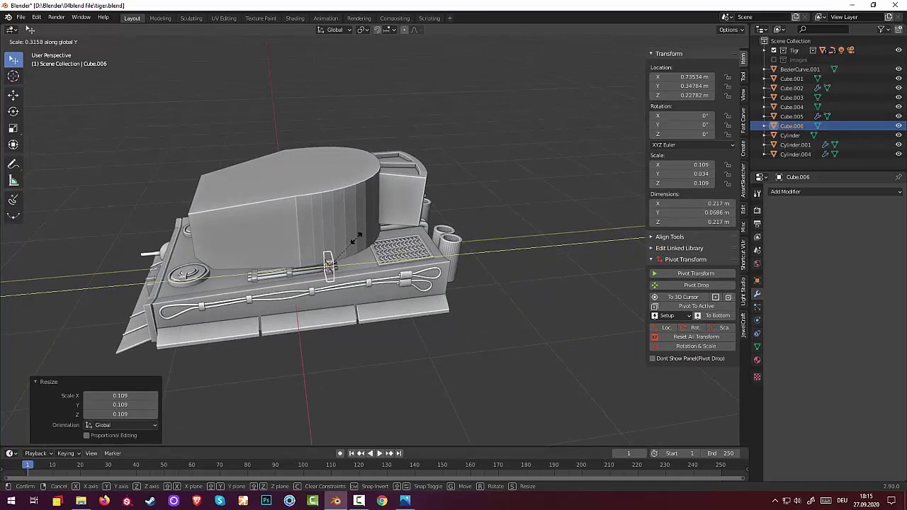
{"action": "left_click", "coordinate": [401, 241]}
{"action": "middle_click_drag", "start_coordinate": [401, 242], "coordinate": [337, 196]}
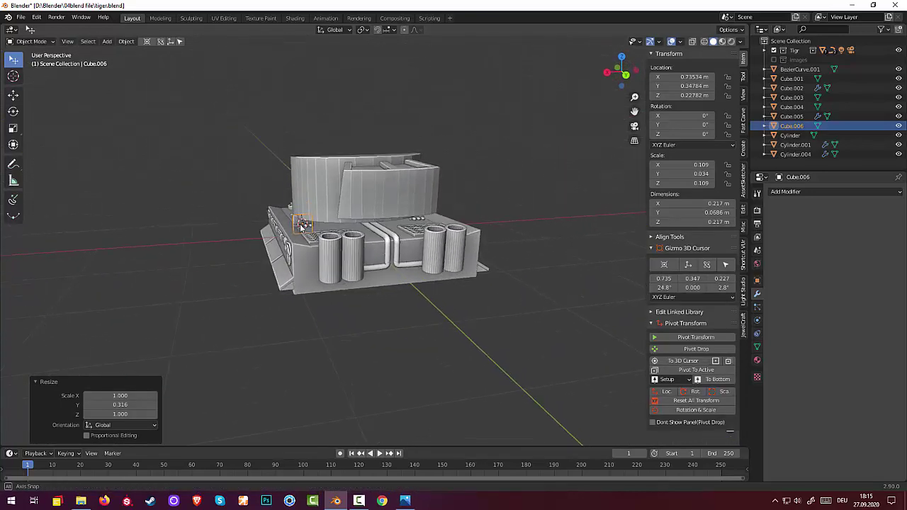
{"action": "key", "text": "s"}
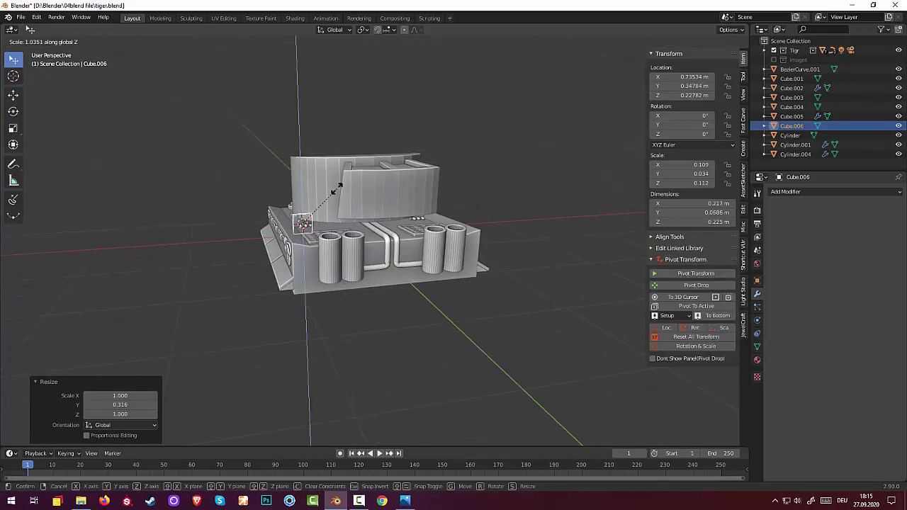
{"action": "key", "text": "z"}
{"action": "left_click", "coordinate": [317, 210]}
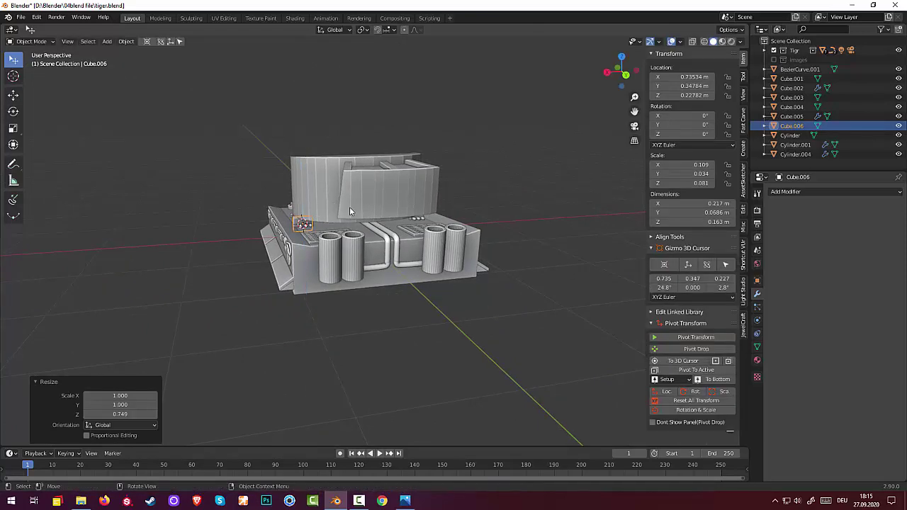
- Move the block along Y, X and Z so it sits centred behind the U-shaped pipes
{"action": "mouse_move", "coordinate": [353, 212]}
{"action": "middle_mouse_down"}
{"action": "mouse_move", "coordinate": [337, 216]}
{"action": "mouse_move", "coordinate": [351, 256]}
{"action": "middle_mouse_up"}
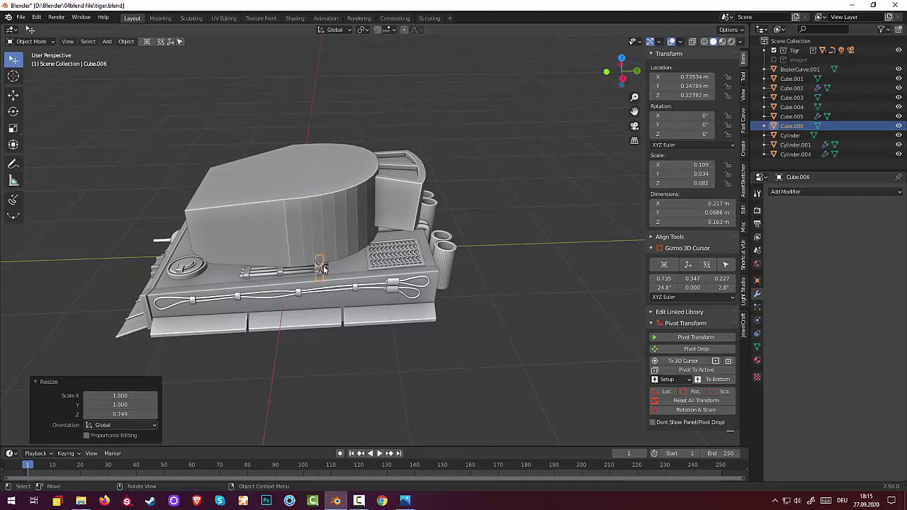
{"action": "key", "text": "g"}
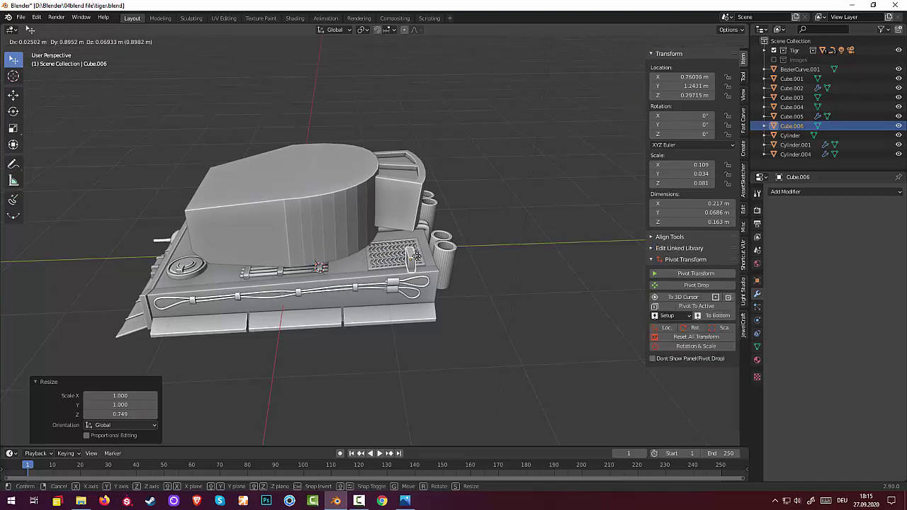
{"action": "key", "text": "y"}
{"action": "left_click", "coordinate": [419, 255]}
{"action": "middle_click_drag", "start_coordinate": [419, 256], "coordinate": [329, 232]}
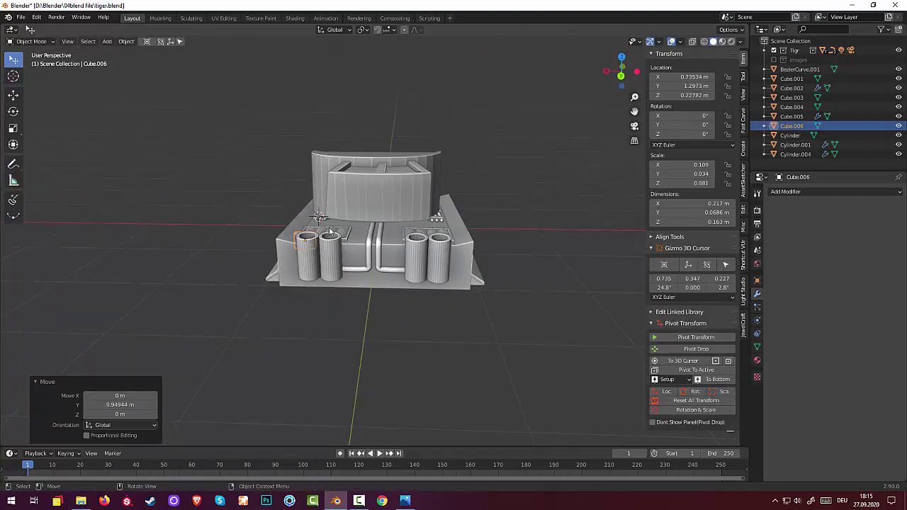
{"action": "key", "text": "g"}
{"action": "key", "text": "x"}
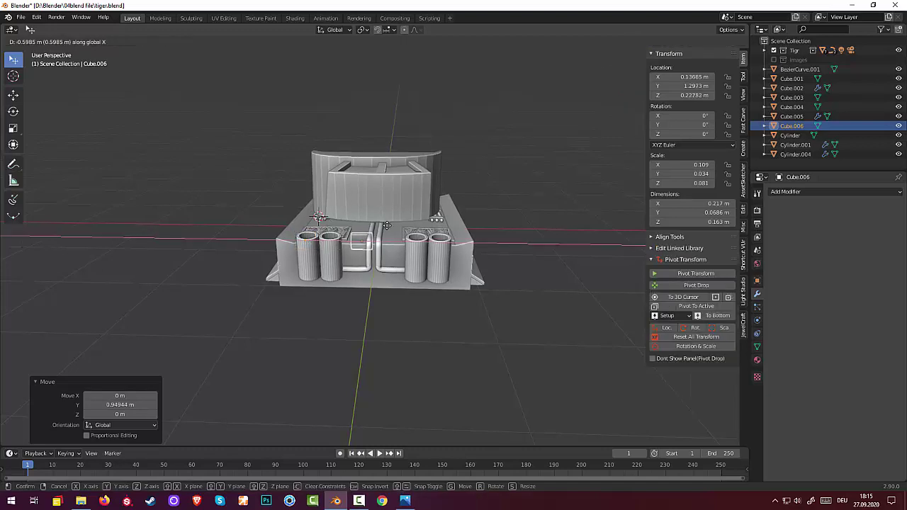
{"action": "left_click", "coordinate": [397, 220]}
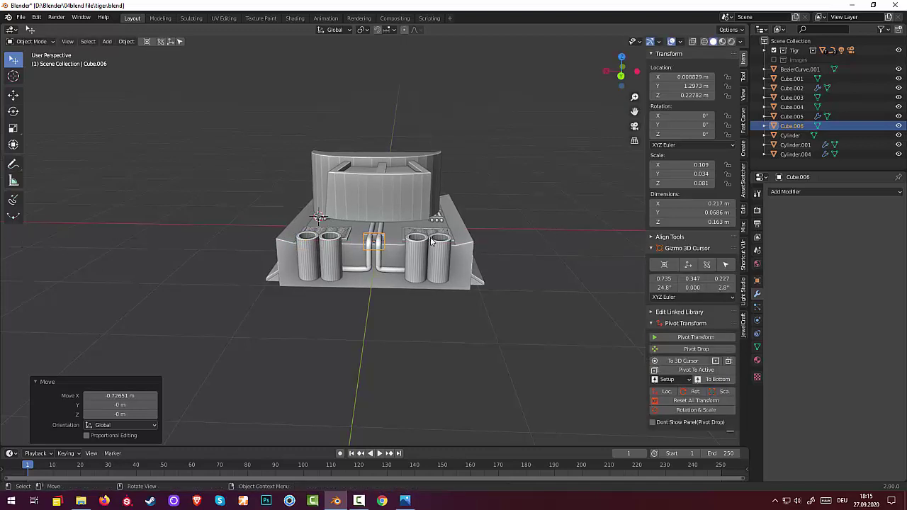
{"action": "middle_click_drag", "start_coordinate": [398, 220], "coordinate": [369, 233]}
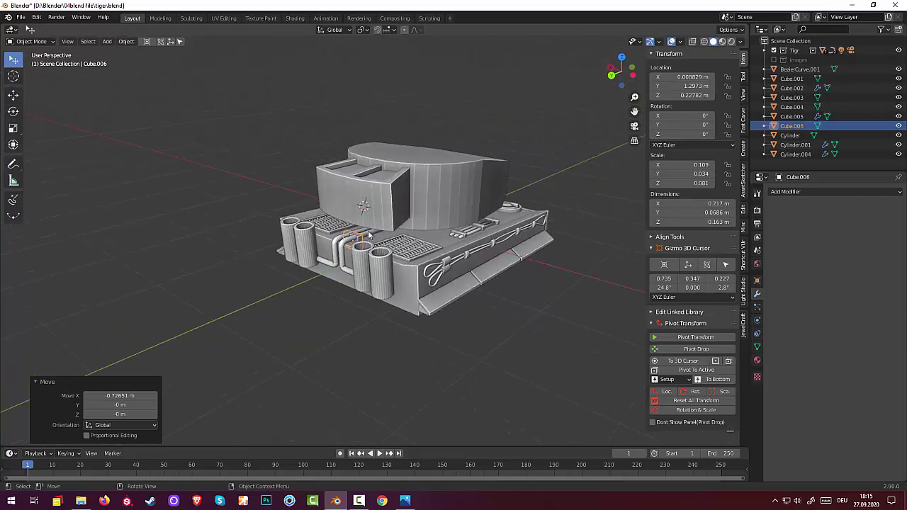
{"action": "key", "text": "g"}
{"action": "key", "text": "z"}
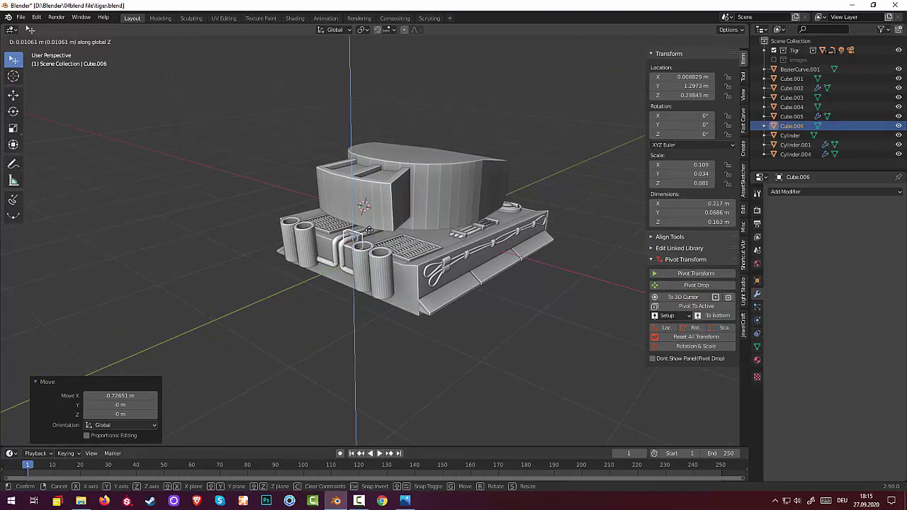
{"action": "left_click", "coordinate": [364, 230]}
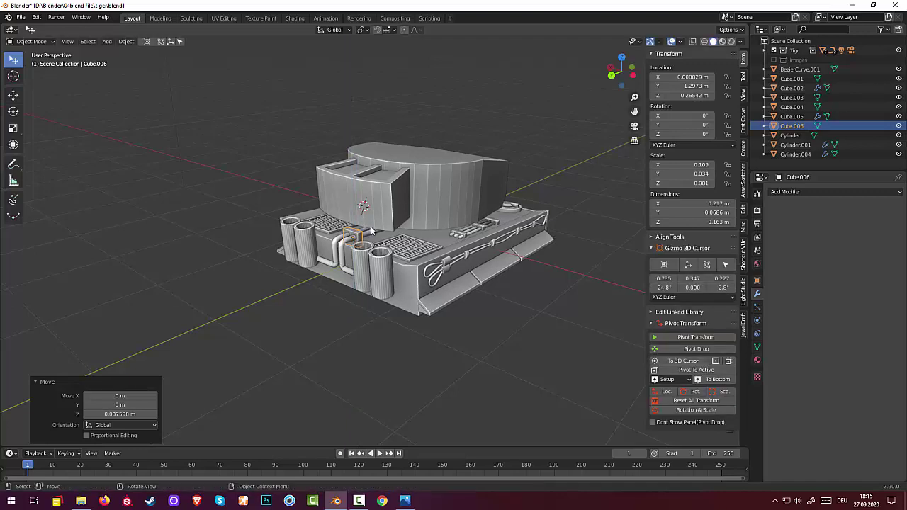
- Zoom in and select the small block Cube.006 behind the pipes
{"action": "middle_click_drag", "start_coordinate": [375, 231], "coordinate": [416, 229]}
{"action": "scroll", "coordinate": [376, 223], "scroll_direction": "up", "scroll_amount": 3}
{"action": "scroll", "coordinate": [376, 223], "scroll_direction": "up", "scroll_amount": 3}
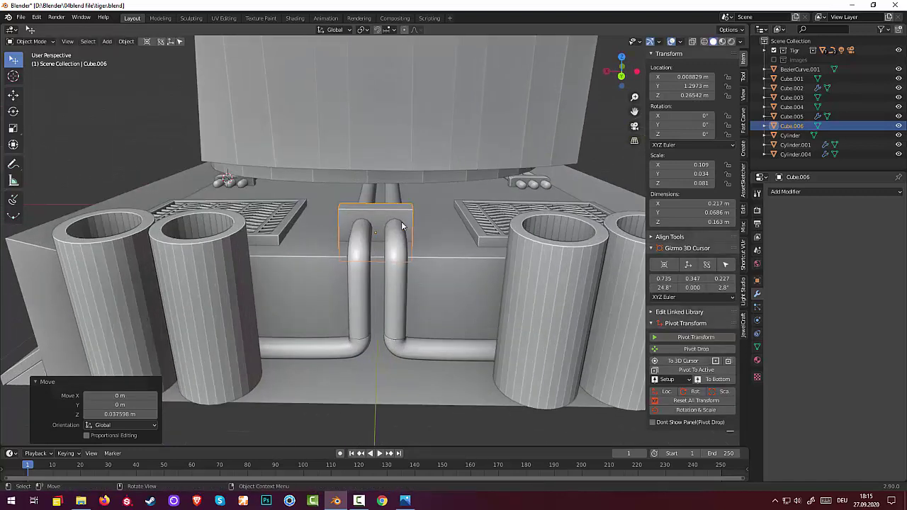
{"action": "left_click", "coordinate": [376, 211]}
{"action": "left_click", "coordinate": [376, 212]}
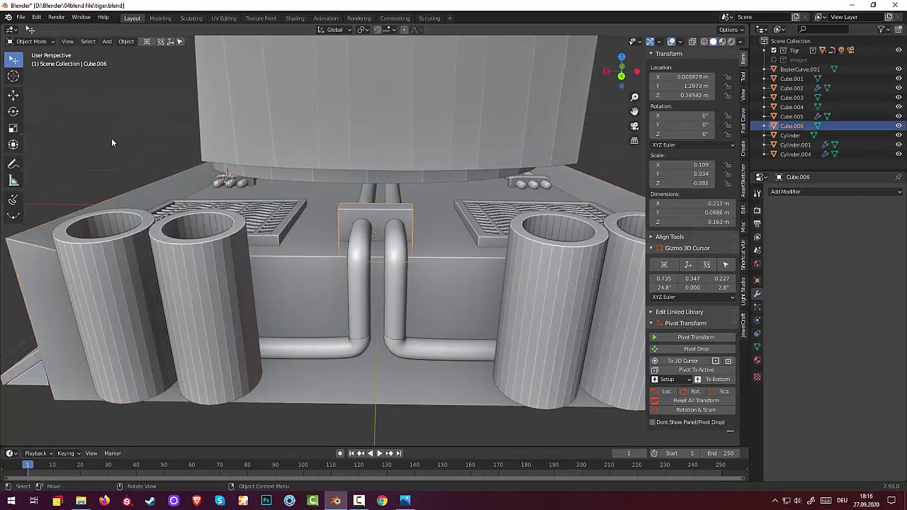
{"action": "left_click", "coordinate": [29, 43]}
- Bevel Cube.006's top back edge with 3 segments, then return to Object Mode
{"action": "left_click", "coordinate": [30, 64]}
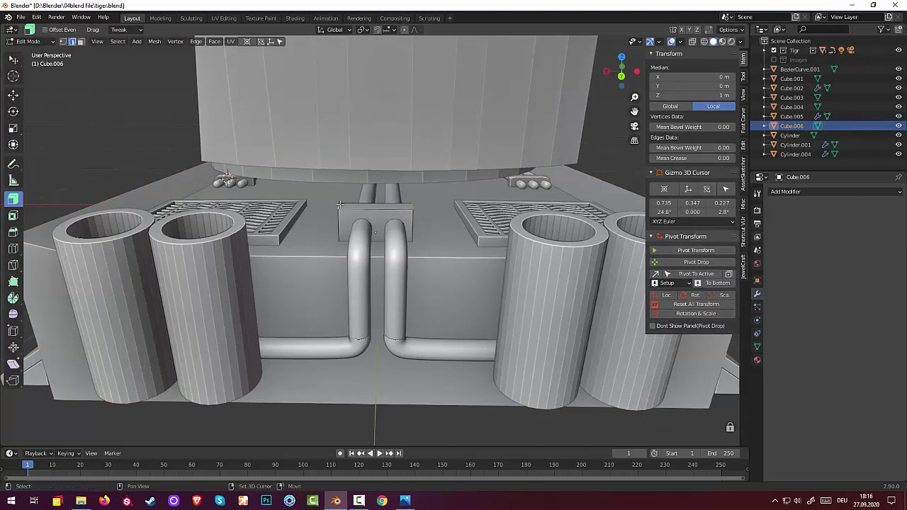
{"action": "left_click", "coordinate": [436, 207]}
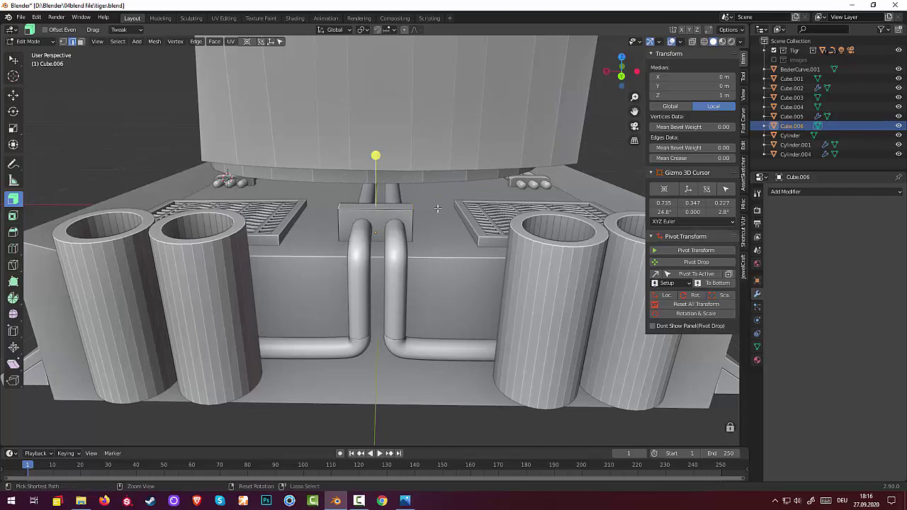
{"action": "left_click", "coordinate": [409, 210]}
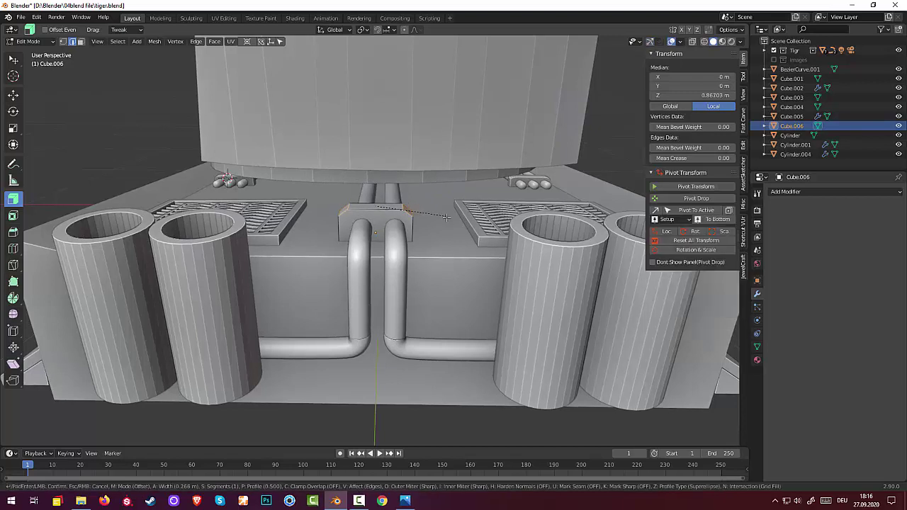
{"action": "key", "text": "ctrl+b"}
{"action": "scroll", "coordinate": [451, 218], "scroll_direction": "up", "scroll_amount": 2}
{"action": "left_click", "coordinate": [452, 219]}
{"action": "left_click", "coordinate": [461, 247]}
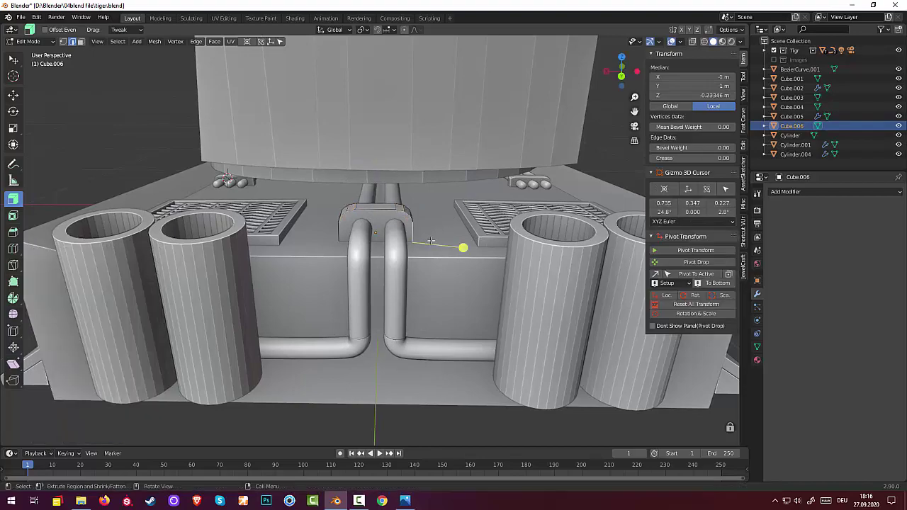
{"action": "mouse_move", "coordinate": [461, 246]}
{"action": "middle_mouse_down"}
{"action": "mouse_move", "coordinate": [489, 228]}
{"action": "mouse_move", "coordinate": [388, 234]}
{"action": "middle_mouse_up"}
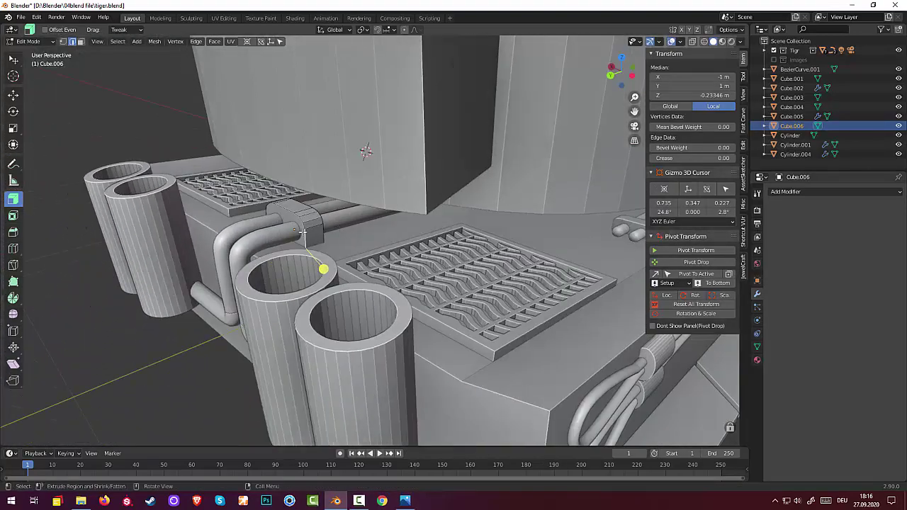
{"action": "key", "text": "alt+a"}
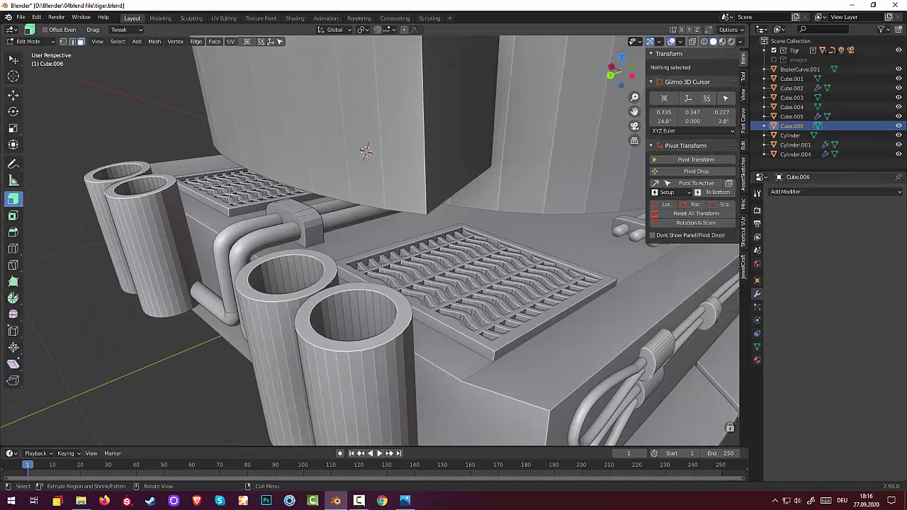
{"action": "left_click", "coordinate": [317, 238]}
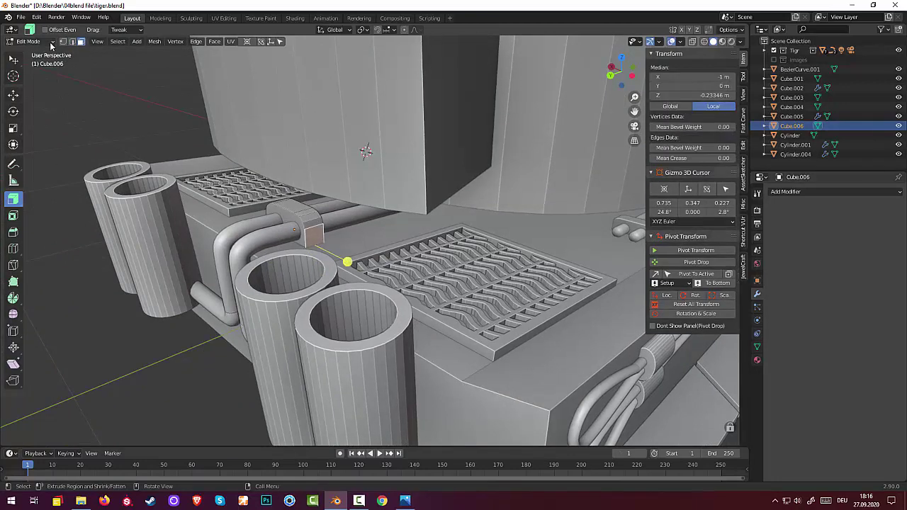
{"action": "left_click", "coordinate": [19, 42]}
{"action": "left_click", "coordinate": [28, 57]}
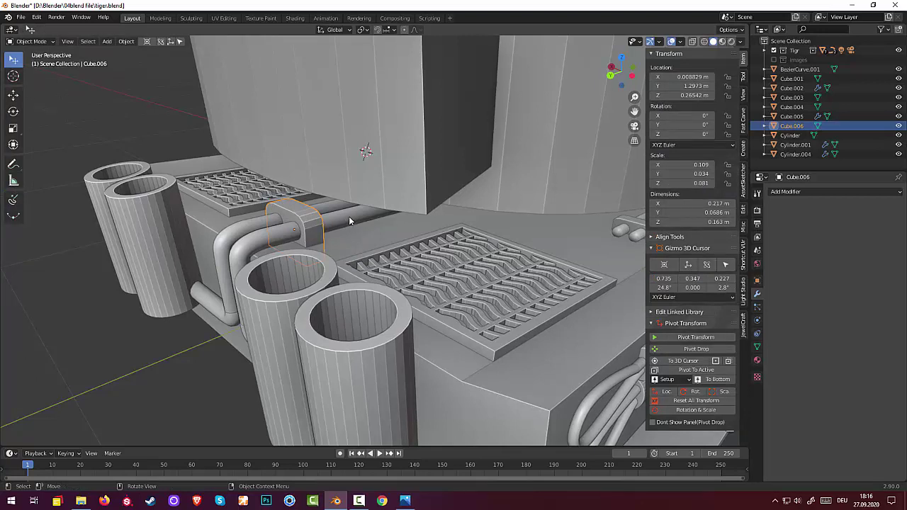
- Make the block thinner along Y, then duplicate it and slide the copy along Y
{"action": "key", "text": "s"}
{"action": "key", "text": "y"}
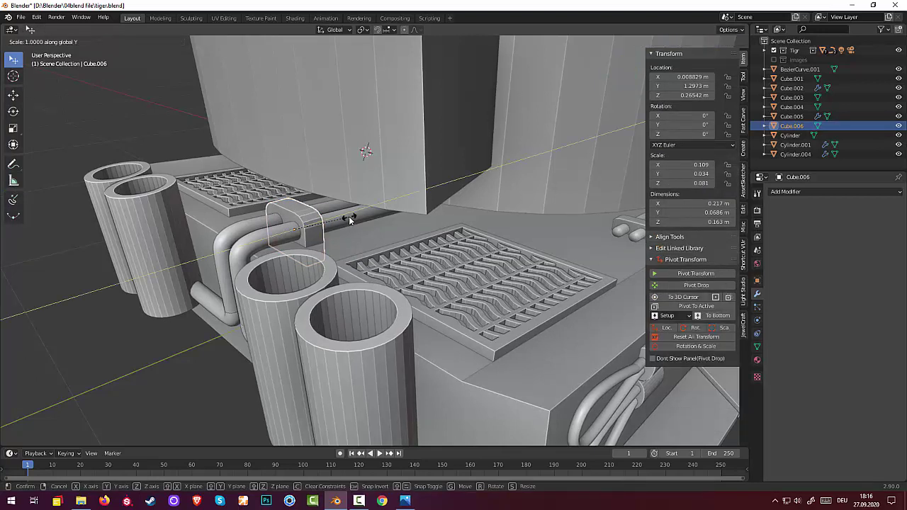
{"action": "left_click", "coordinate": [328, 226]}
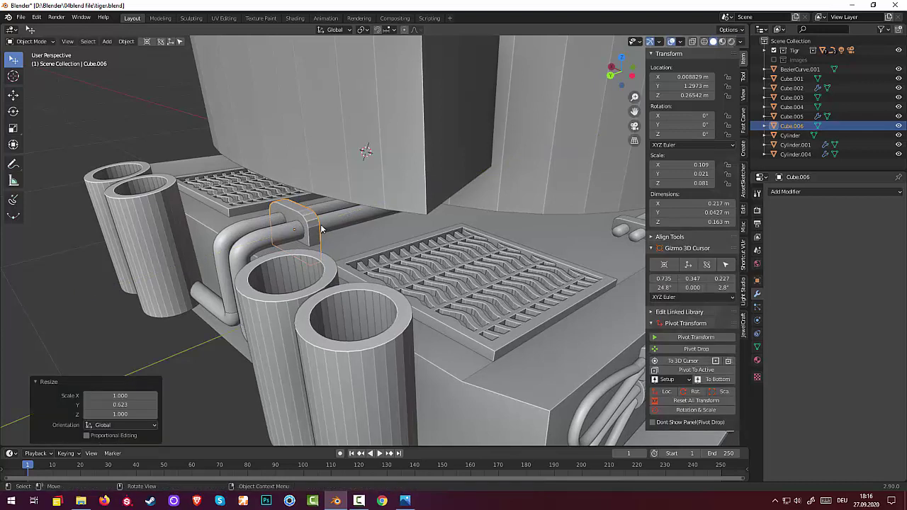
{"action": "key", "text": "shift"}
{"action": "key", "text": "shift+d"}
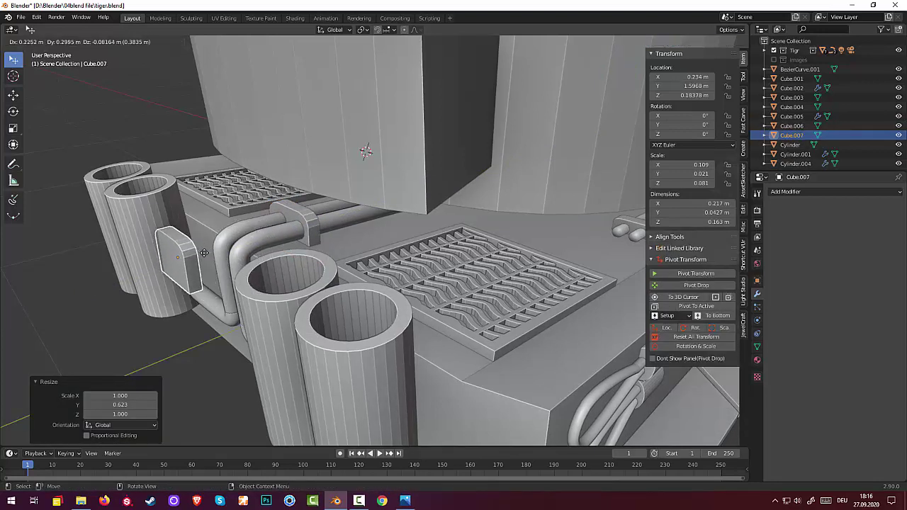
{"action": "key", "text": "y"}
{"action": "left_click", "coordinate": [197, 256]}
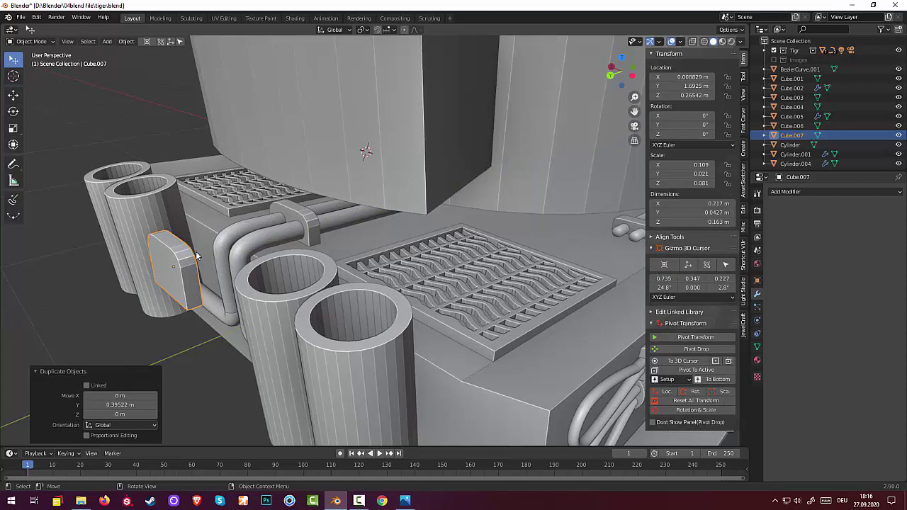
- Rotate the copied block Cube.007 -90° around the X axis
{"action": "key", "text": "r"}
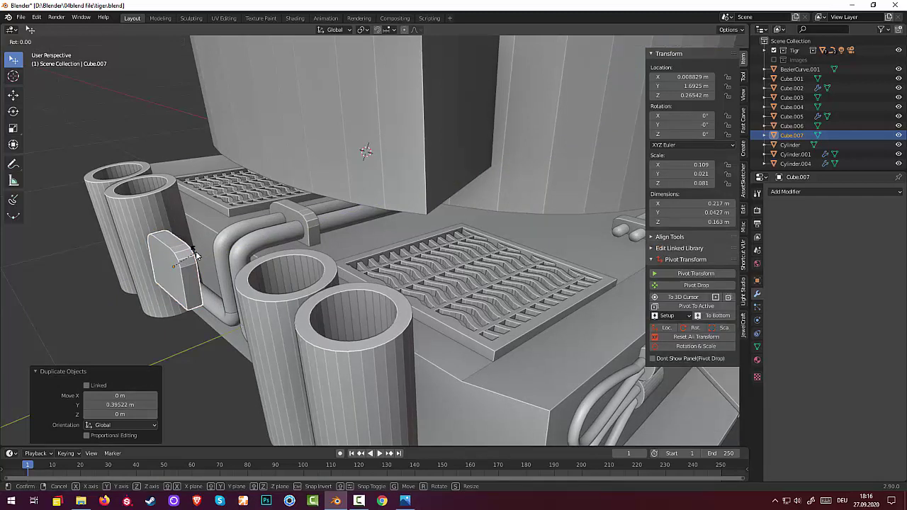
{"action": "type", "text": "x"}
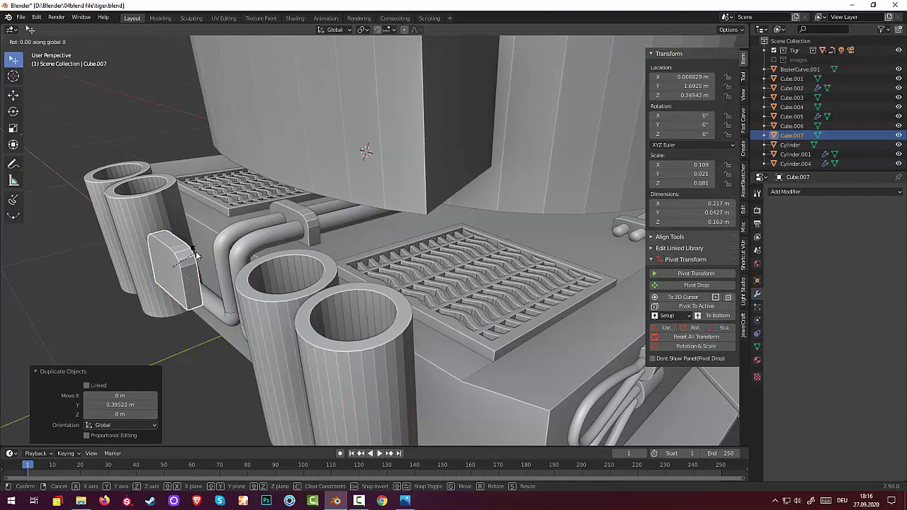
{"action": "type", "text": "90"}
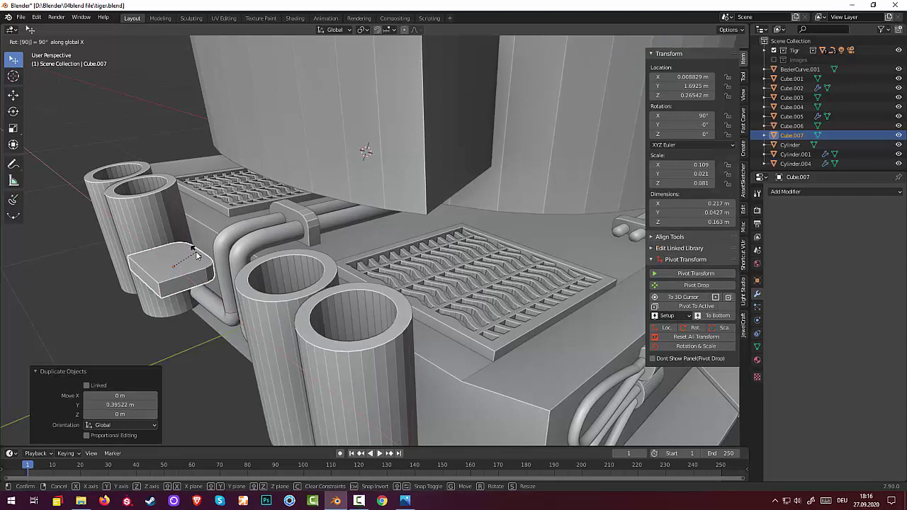
{"action": "type", "text": "-"}
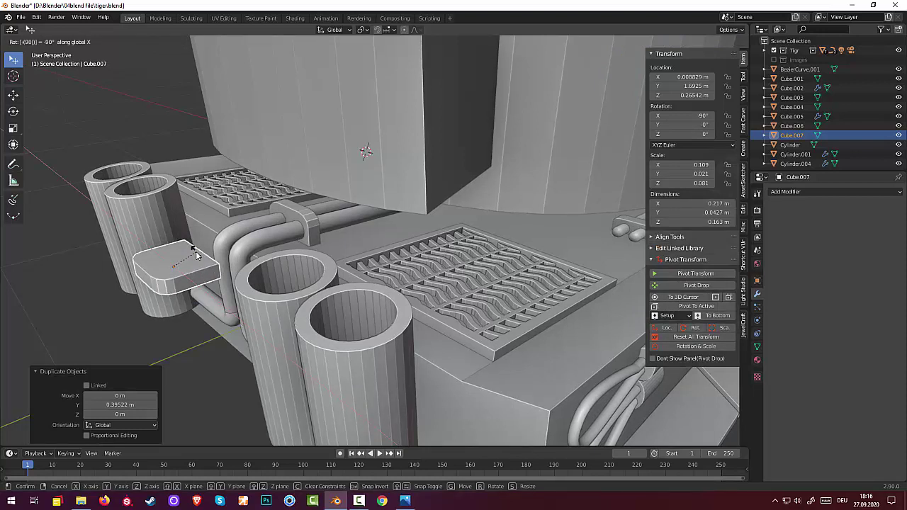
{"action": "type", "text": "90"}
{"action": "key", "text": "Return"}
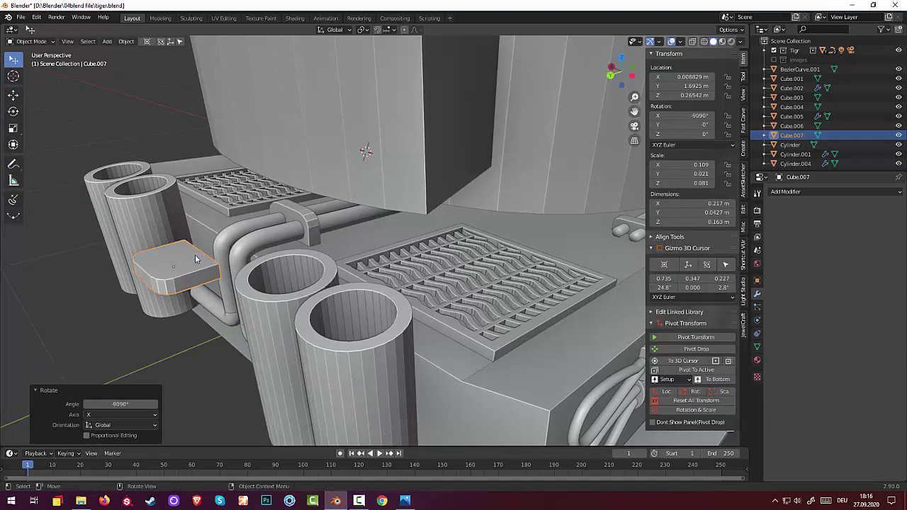
{"action": "middle_click_drag", "start_coordinate": [196, 259], "coordinate": [253, 259]}
{"action": "scroll", "coordinate": [258, 244], "scroll_direction": "up", "scroll_amount": 4}
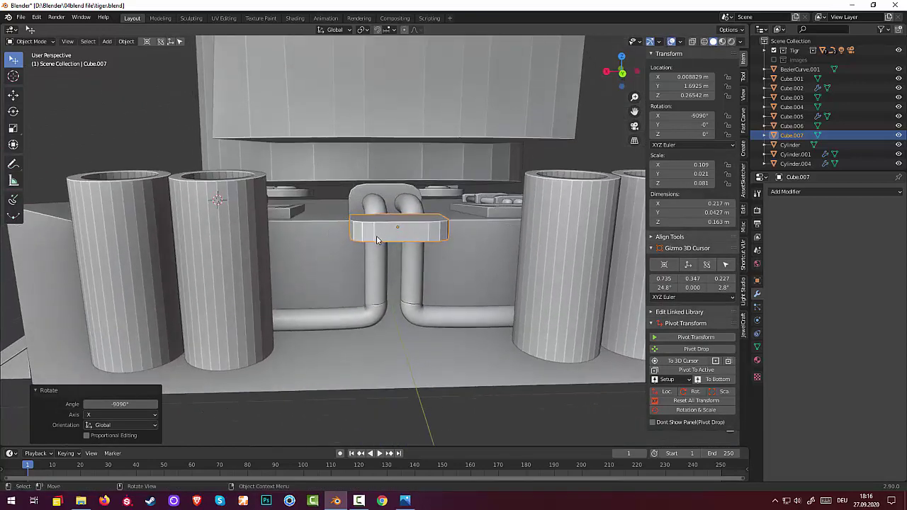
- Lower Cube.007 along Z and slide it along Y onto the rear U-pipes
{"action": "key", "text": "g"}
{"action": "key", "text": "z"}
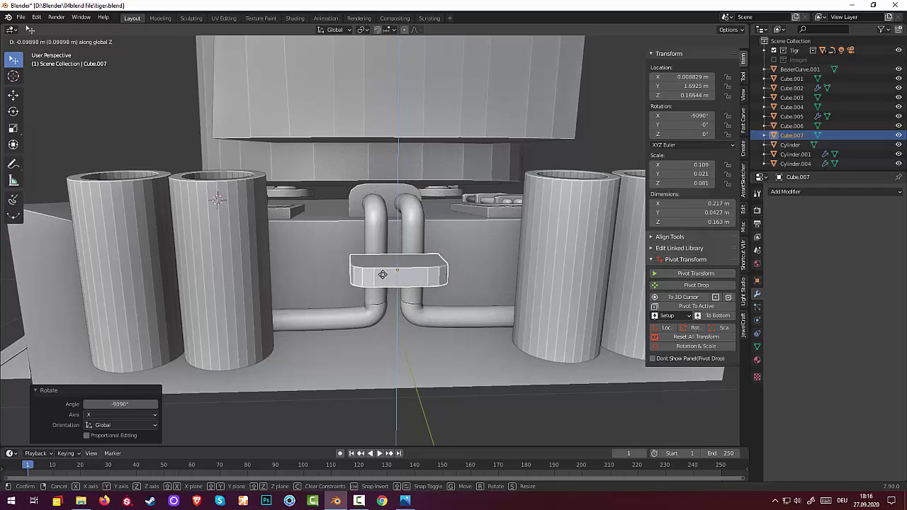
{"action": "left_click", "coordinate": [380, 290]}
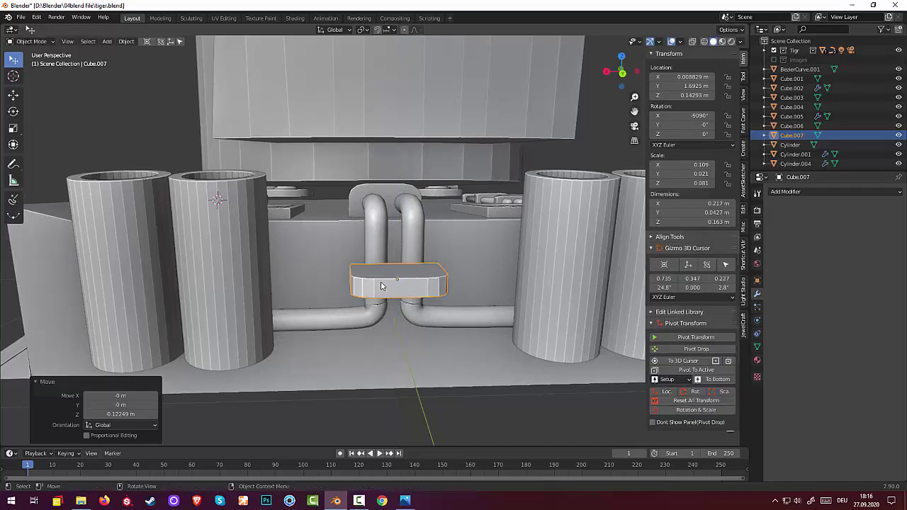
{"action": "mouse_move", "coordinate": [468, 234]}
{"action": "middle_mouse_down"}
{"action": "mouse_move", "coordinate": [481, 264]}
{"action": "mouse_move", "coordinate": [433, 279]}
{"action": "mouse_move", "coordinate": [400, 274]}
{"action": "middle_mouse_up"}
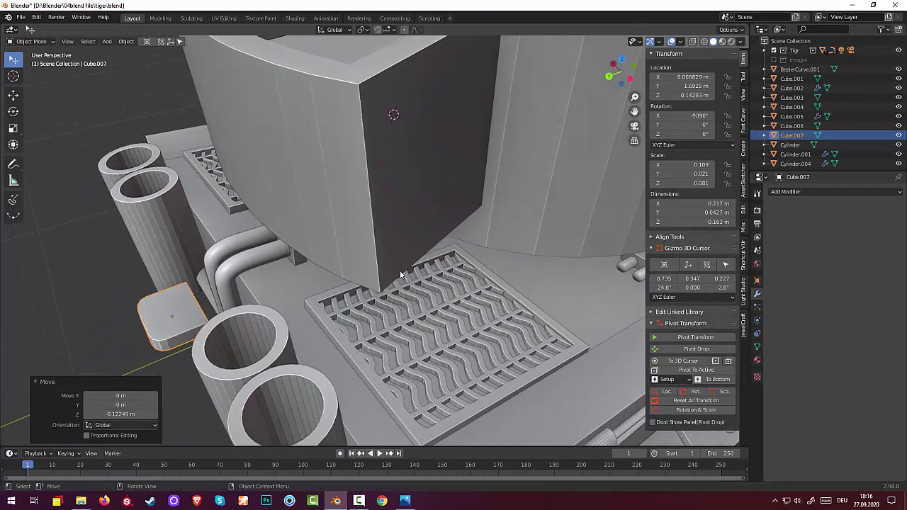
{"action": "key", "text": "g"}
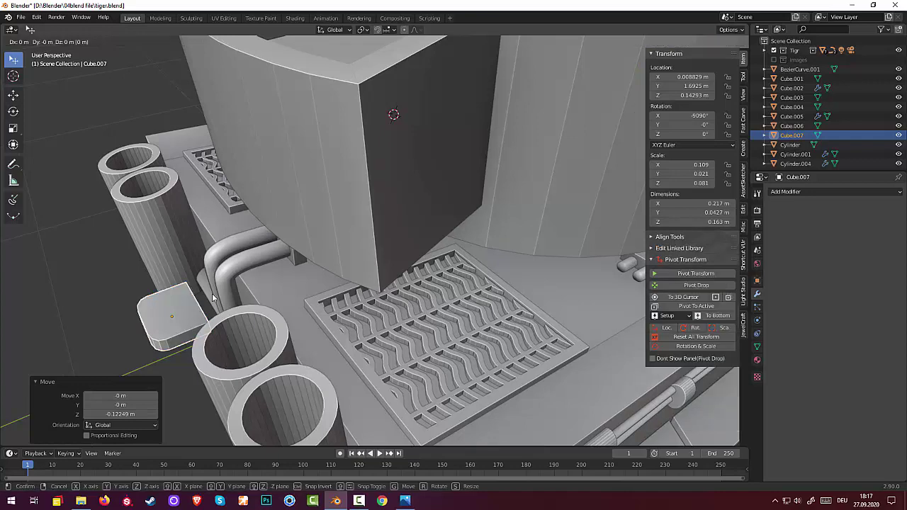
{"action": "key", "text": "y"}
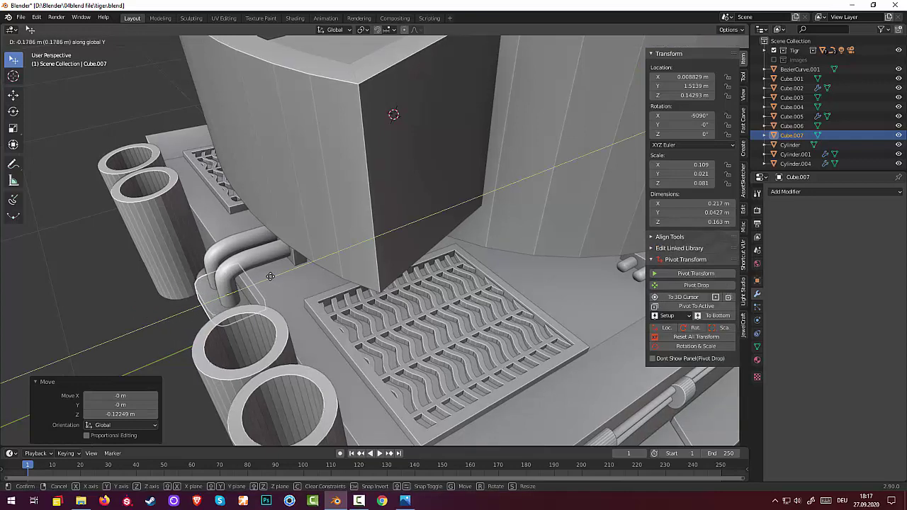
{"action": "left_click", "coordinate": [275, 277]}
{"action": "left_click", "coordinate": [272, 275]}
- Orbit close to the rear exhaust cylinders and snap to a Right Orthographic profile view
{"action": "mouse_move", "coordinate": [316, 289]}
{"action": "middle_mouse_down"}
{"action": "mouse_move", "coordinate": [385, 251]}
{"action": "mouse_move", "coordinate": [425, 257]}
{"action": "mouse_move", "coordinate": [432, 284]}
{"action": "mouse_move", "coordinate": [367, 285]}
{"action": "middle_mouse_up"}
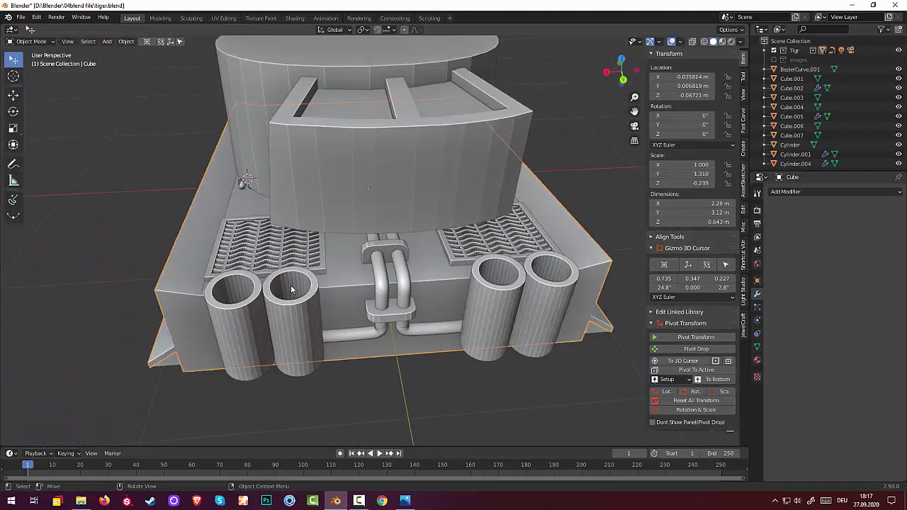
{"action": "middle_click_drag", "start_coordinate": [290, 289], "coordinate": [363, 276]}
{"action": "scroll", "coordinate": [319, 285], "scroll_direction": "up", "scroll_amount": 3}
{"action": "scroll", "coordinate": [363, 277], "scroll_direction": "up", "scroll_amount": 2}
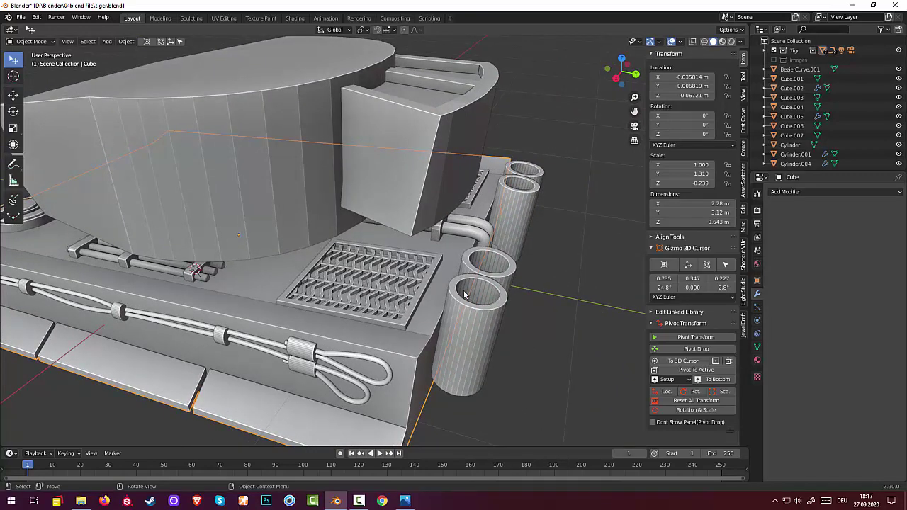
{"action": "mouse_move", "coordinate": [520, 257]}
{"action": "middle_mouse_down"}
{"action": "mouse_move", "coordinate": [535, 237]}
{"action": "mouse_move", "coordinate": [530, 225]}
{"action": "mouse_move", "coordinate": [536, 245]}
{"action": "middle_mouse_up"}
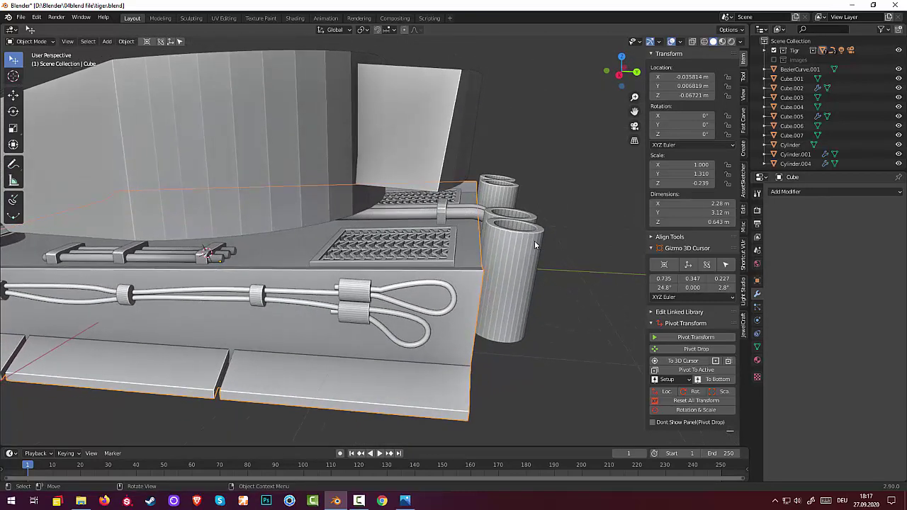
{"action": "middle_click_drag", "start_coordinate": [486, 286], "coordinate": [494, 268], "text": "alt"}
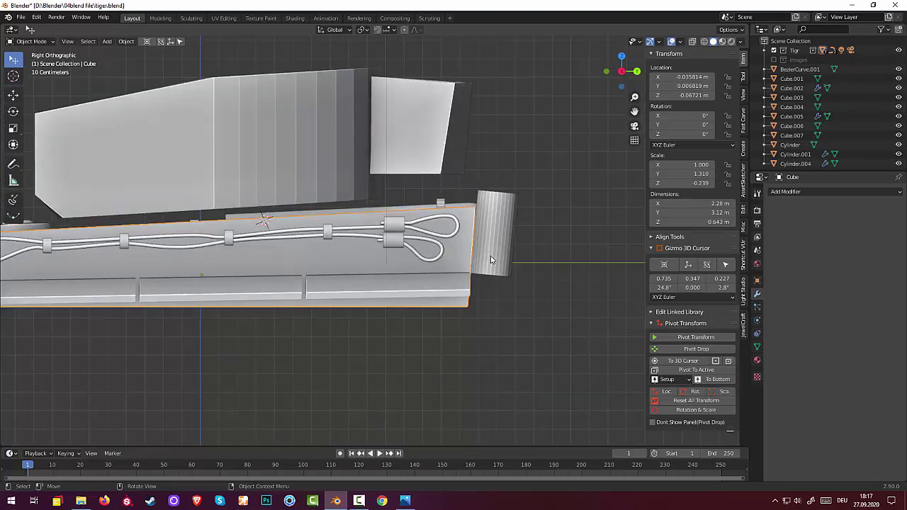
- Flexi-draw a Bezier curve, BezierCurve.005, rising from the cylinder top and hooking over
{"action": "left_click", "coordinate": [13, 199]}
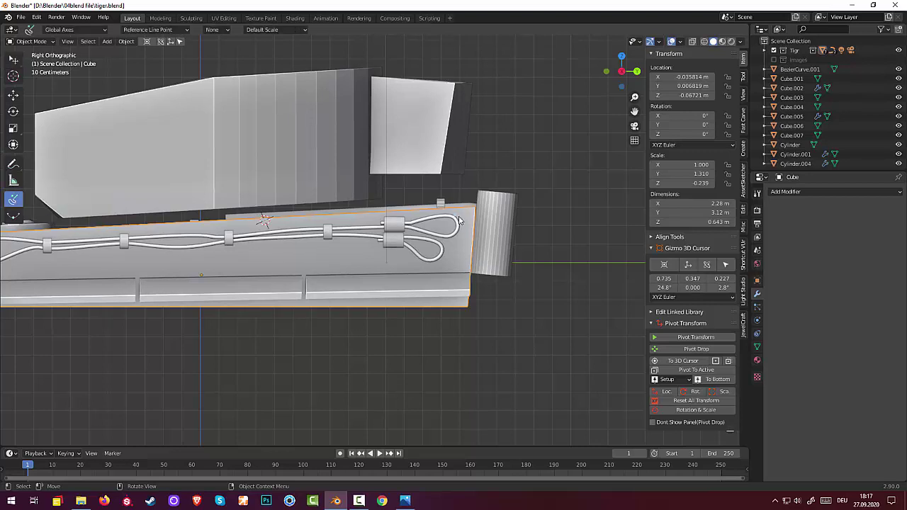
{"action": "left_click", "coordinate": [491, 260]}
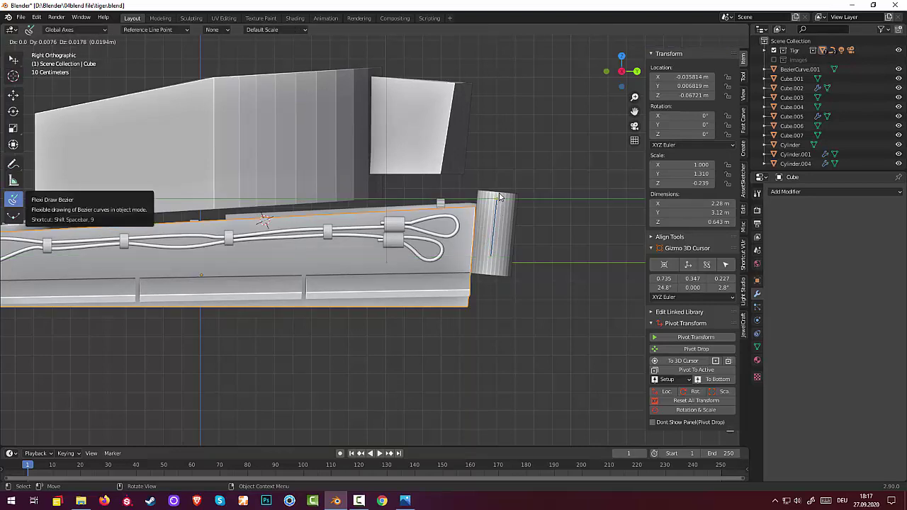
{"action": "left_click_drag", "start_coordinate": [508, 185], "coordinate": [525, 184]}
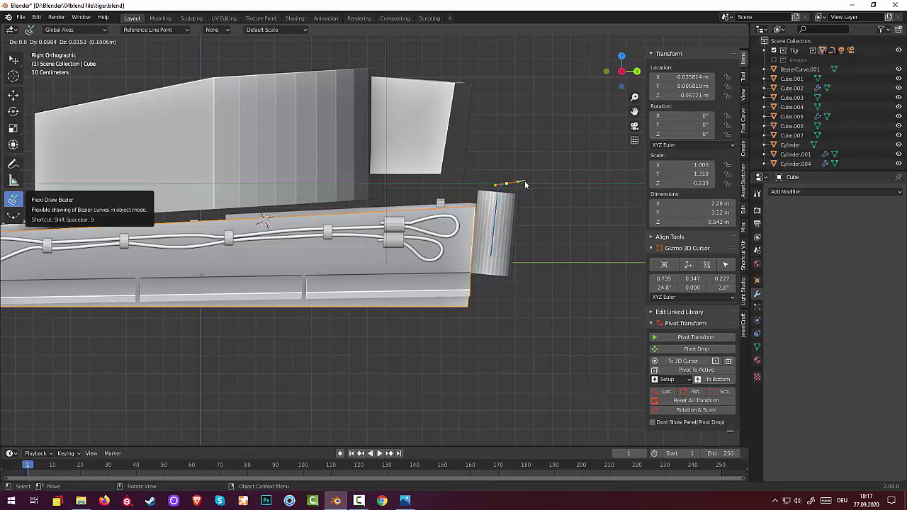
{"action": "left_click_drag", "start_coordinate": [525, 184], "coordinate": [525, 185]}
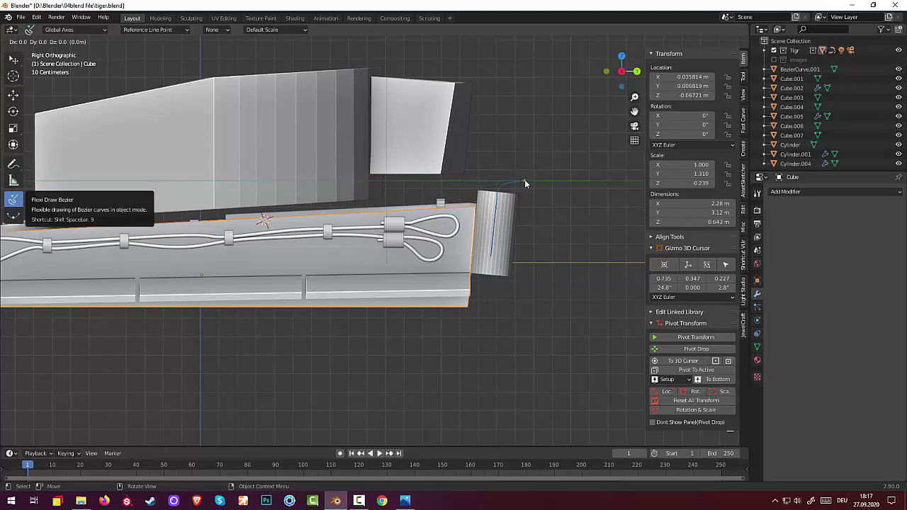
{"action": "right_click", "coordinate": [525, 185]}
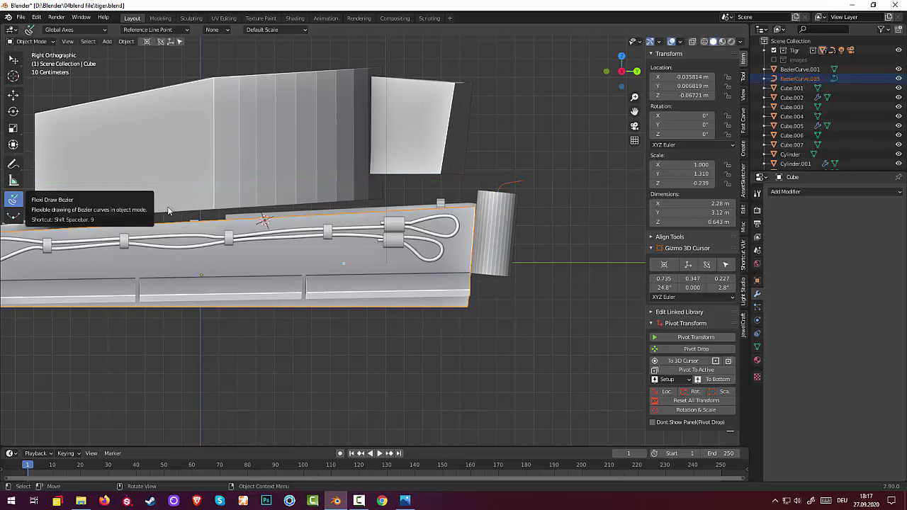
{"action": "left_click", "coordinate": [26, 41]}
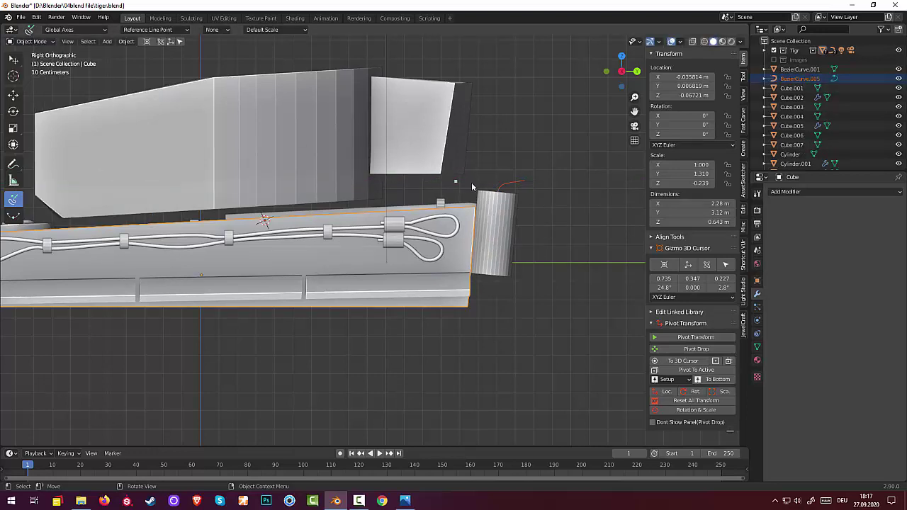
{"action": "left_click", "coordinate": [26, 41]}
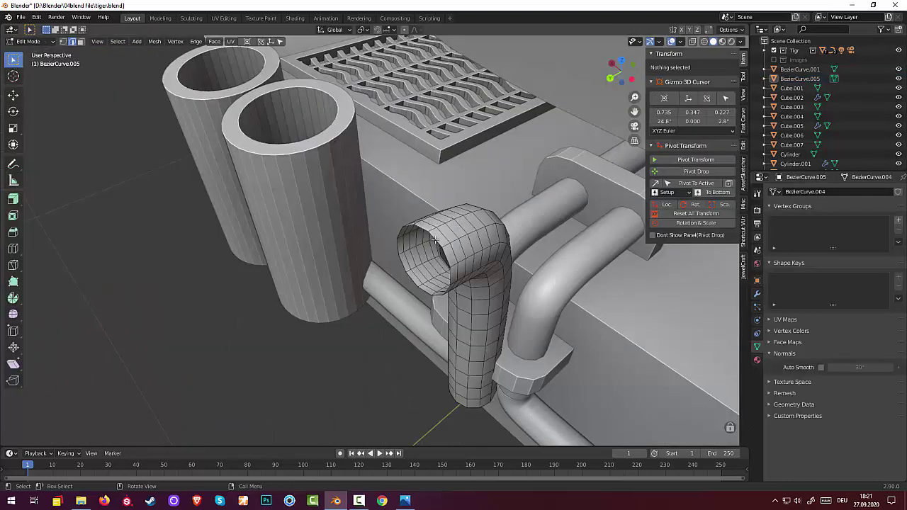
- Select the pipe's end loop and shear it to slant the open end
{"action": "left_click", "coordinate": [428, 235]}
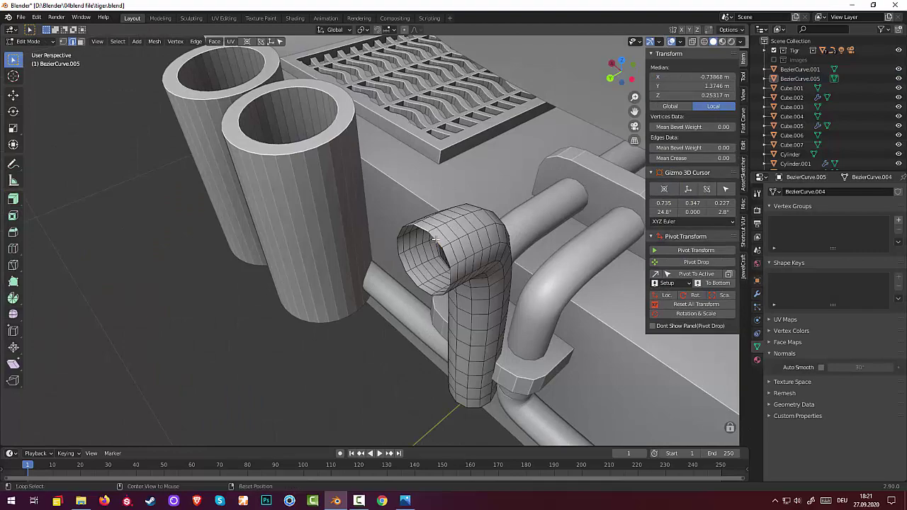
{"action": "left_click", "coordinate": [434, 240], "text": "alt"}
{"action": "middle_click_drag", "start_coordinate": [434, 240], "coordinate": [624, 216]}
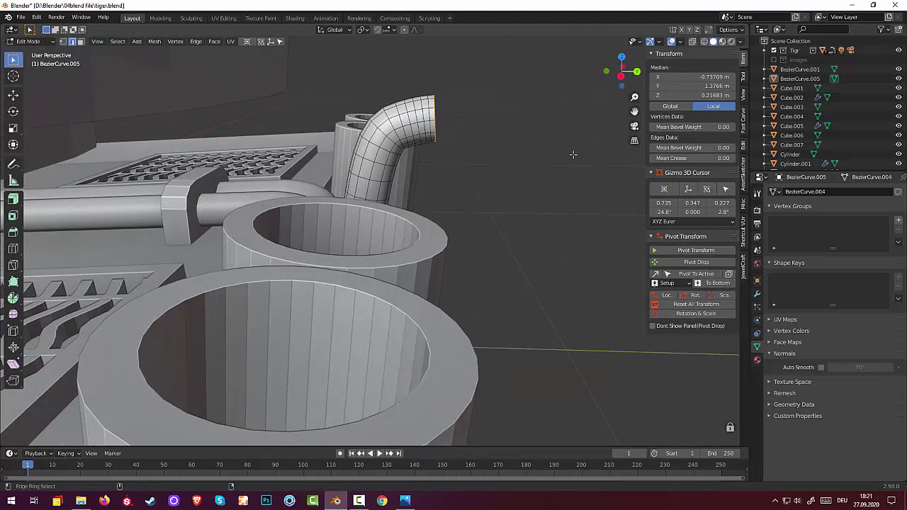
{"action": "key", "text": "shift+ctrl+alt+s"}
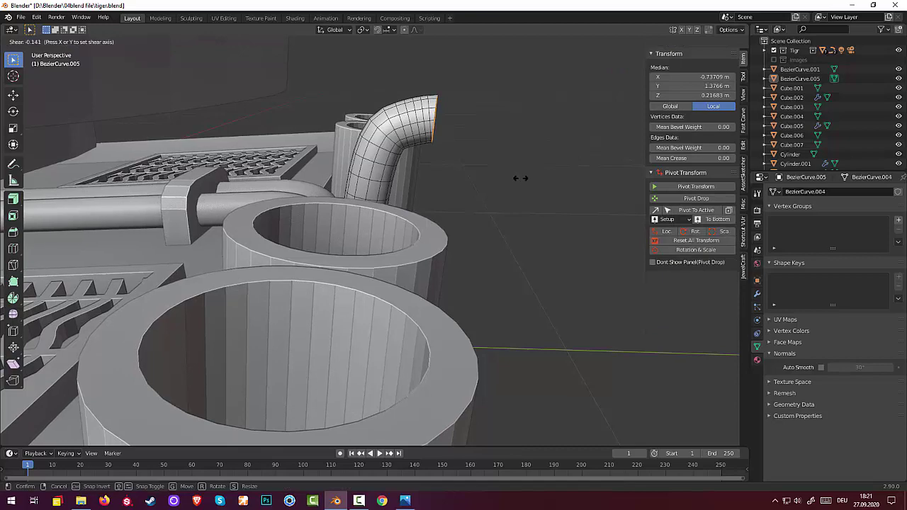
{"action": "left_click", "coordinate": [533, 176]}
{"action": "left_click", "coordinate": [520, 178]}
{"action": "middle_click_drag", "start_coordinate": [520, 178], "coordinate": [379, 189]}
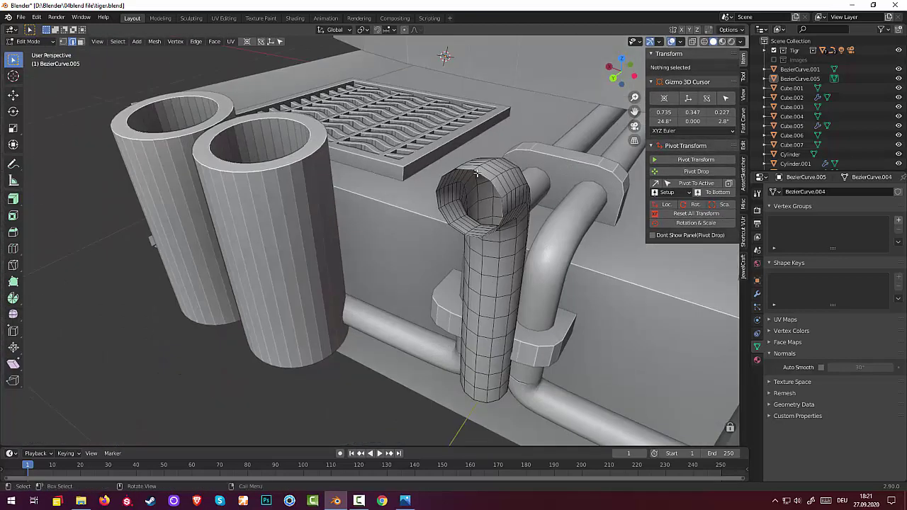
- Inset the end rim by scaling inward to 0.921 and 0.864, then push the inner ring into the pipe
{"action": "left_click", "coordinate": [479, 175], "text": "alt"}
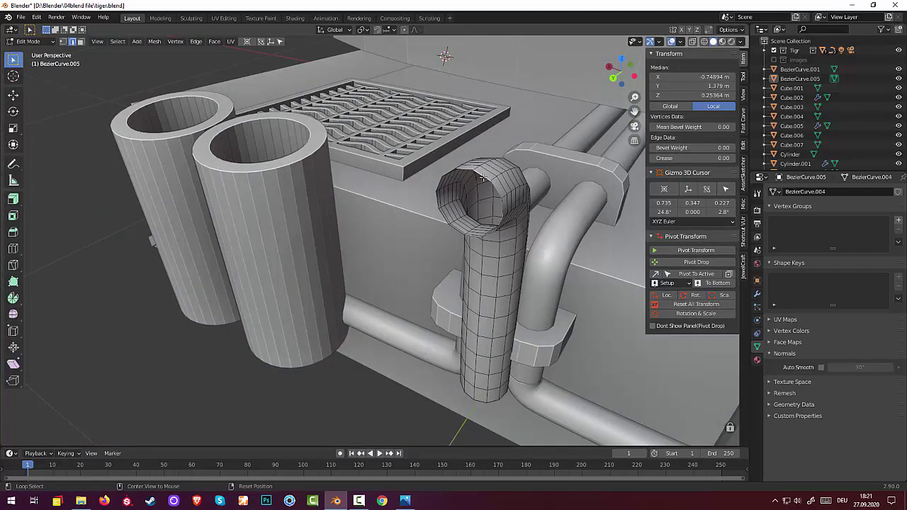
{"action": "left_click", "coordinate": [483, 177], "text": "alt"}
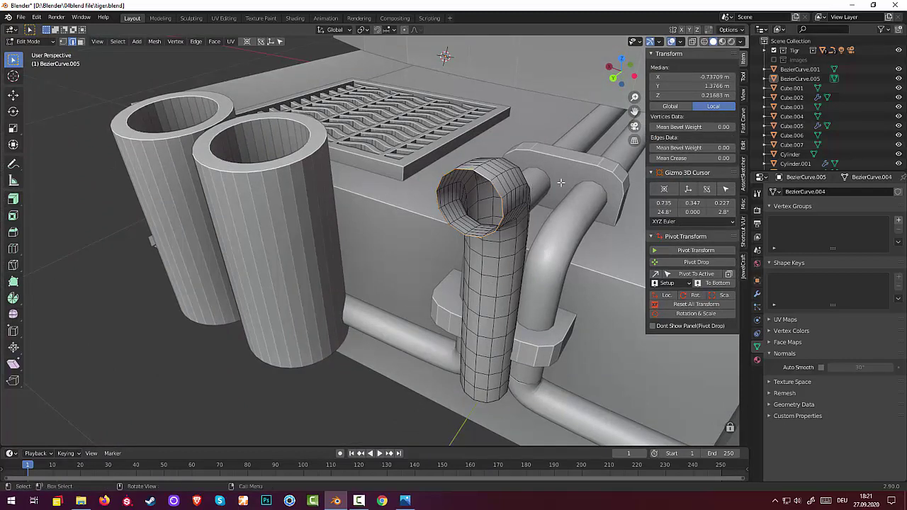
{"action": "key", "text": "s"}
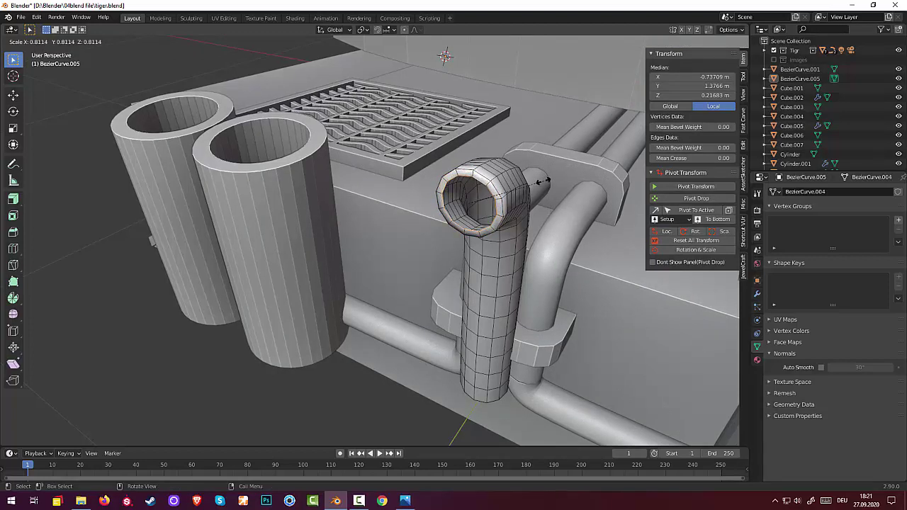
{"action": "left_click", "coordinate": [556, 177]}
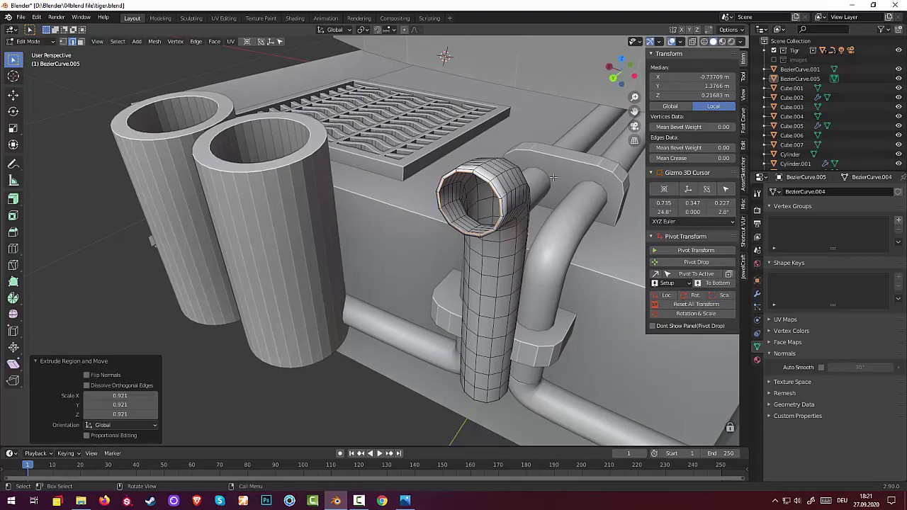
{"action": "key", "text": "e"}
{"action": "key", "text": "s"}
{"action": "left_click", "coordinate": [541, 186]}
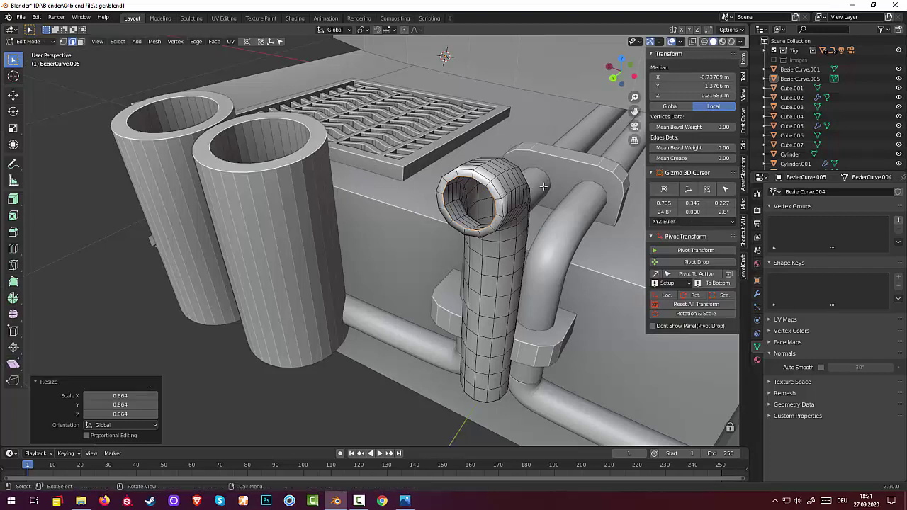
{"action": "key", "text": "g"}
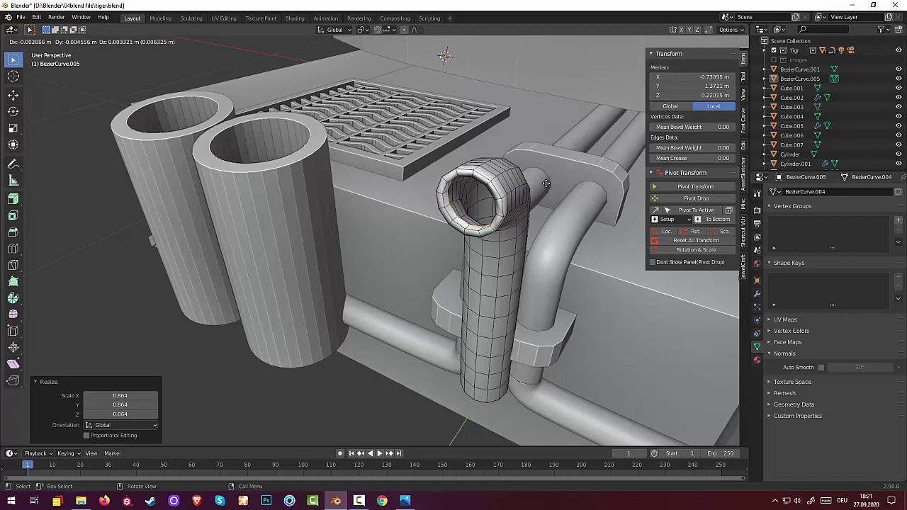
{"action": "left_click", "coordinate": [548, 184]}
{"action": "key", "text": "alt+a"}
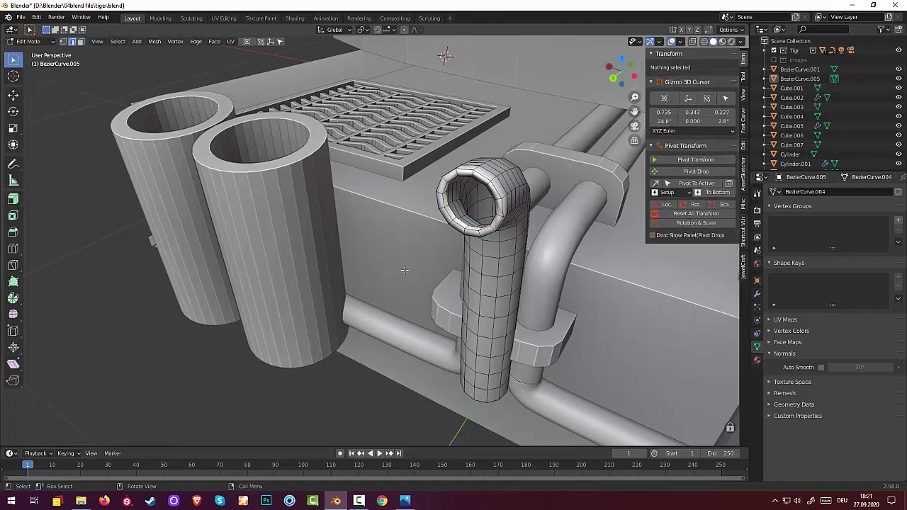
{"action": "middle_click_drag", "start_coordinate": [467, 233], "coordinate": [347, 306]}
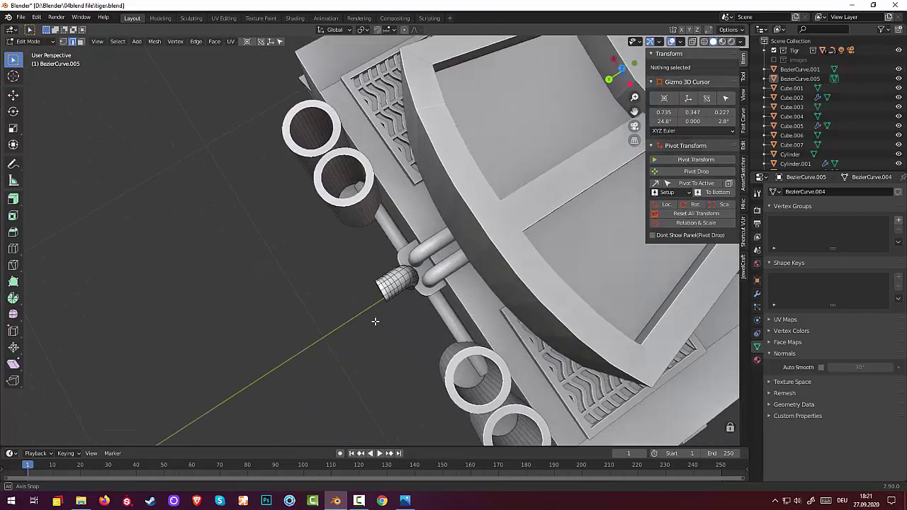
- Return to Object Mode, select the curved pipe and switch to Top Orthographic view
{"action": "middle_click_drag", "start_coordinate": [347, 307], "coordinate": [396, 298]}
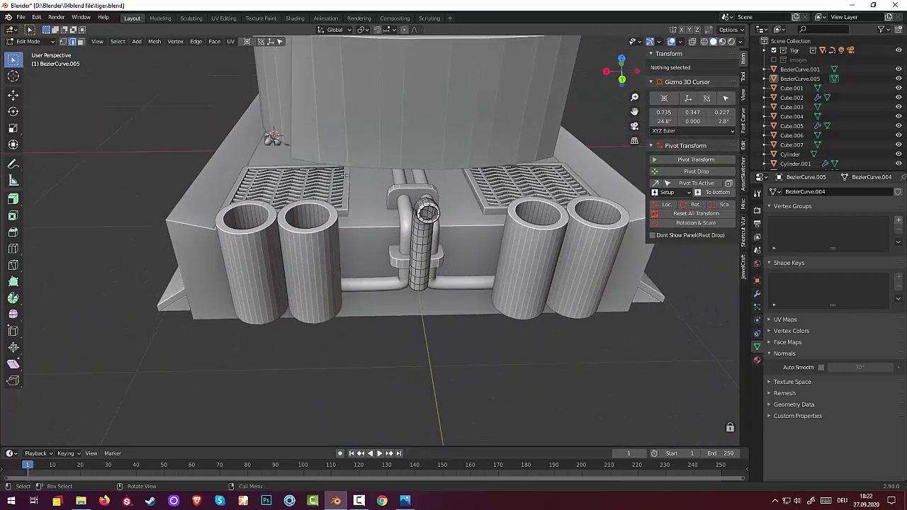
{"action": "left_click", "coordinate": [80, 43]}
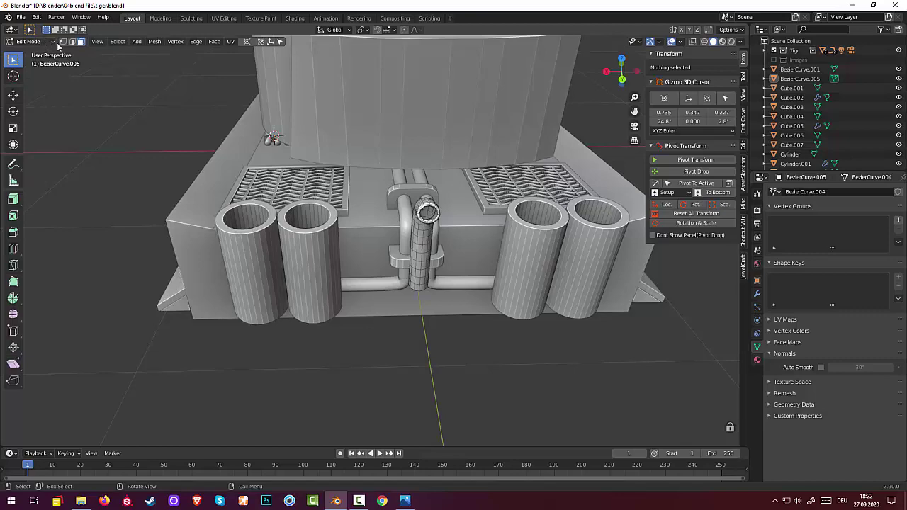
{"action": "left_click", "coordinate": [28, 41]}
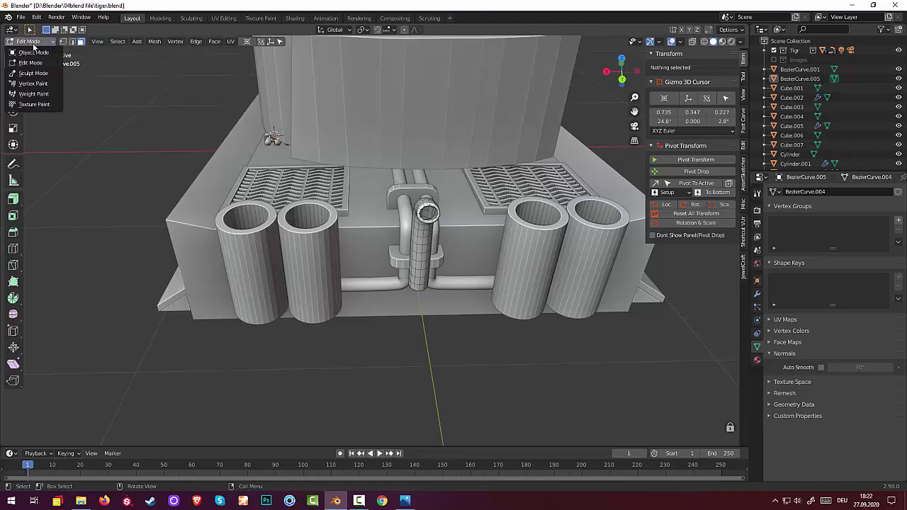
{"action": "left_click", "coordinate": [34, 49]}
{"action": "mouse_move", "coordinate": [451, 160]}
{"action": "middle_mouse_down"}
{"action": "mouse_move", "coordinate": [459, 197]}
{"action": "mouse_move", "coordinate": [328, 270]}
{"action": "mouse_move", "coordinate": [247, 253]}
{"action": "mouse_move", "coordinate": [238, 269]}
{"action": "mouse_move", "coordinate": [223, 271]}
{"action": "middle_mouse_up"}
{"action": "left_click", "coordinate": [428, 217]}
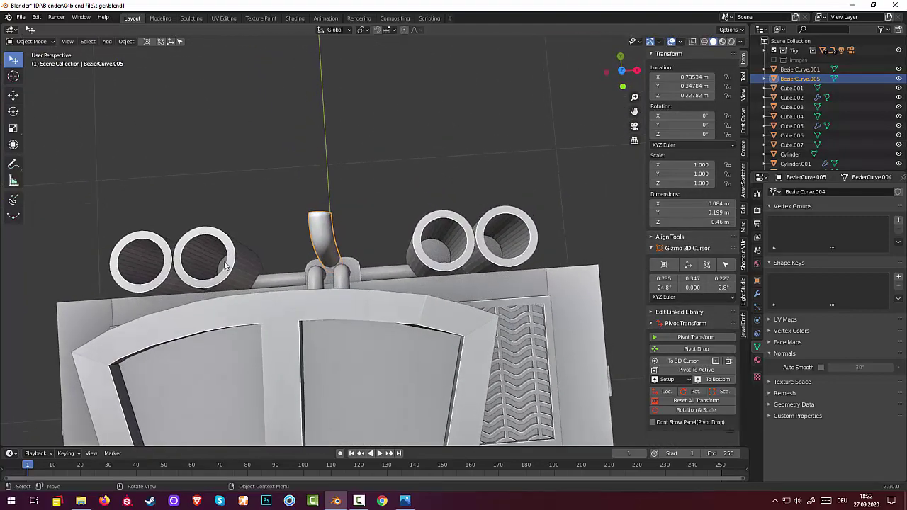
{"action": "key", "text": "KP_7"}
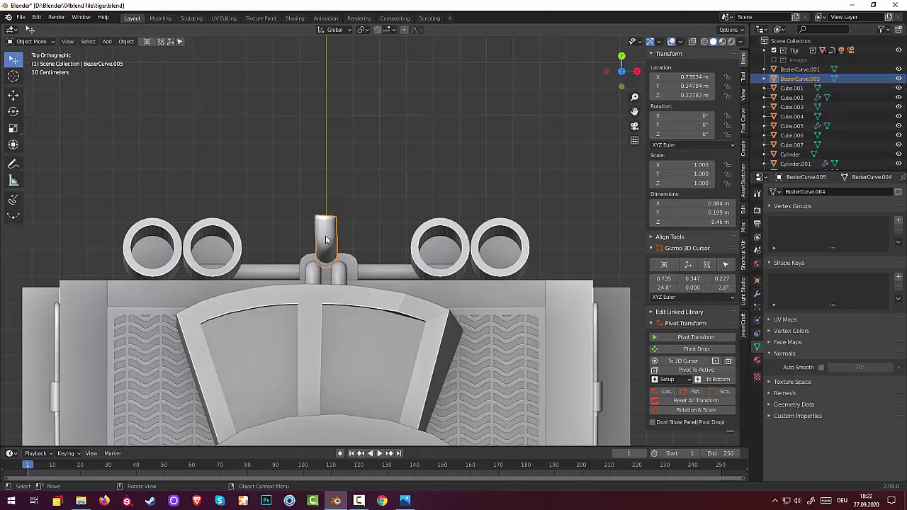
- Duplicate the pipe onto the outer and inner right exhaust cylinders
{"action": "key", "text": "shift"}
{"action": "key", "text": "shift+d"}
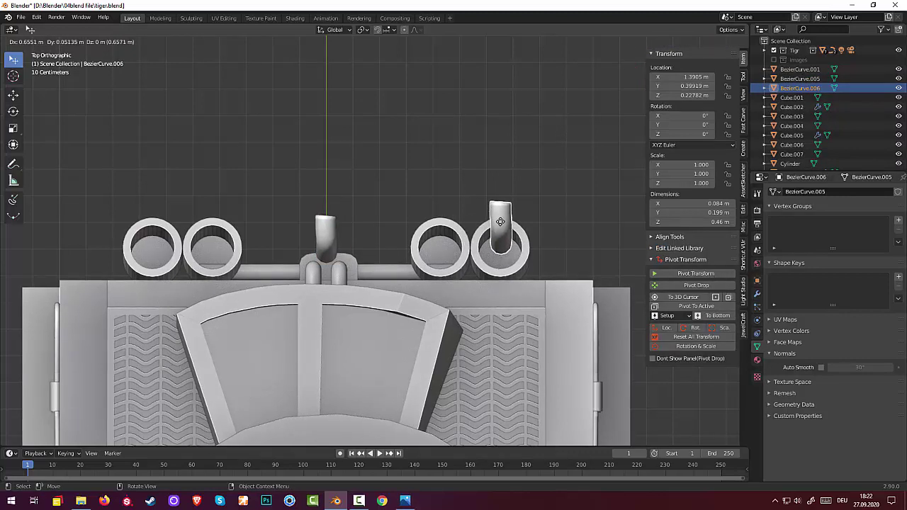
{"action": "left_click", "coordinate": [500, 221]}
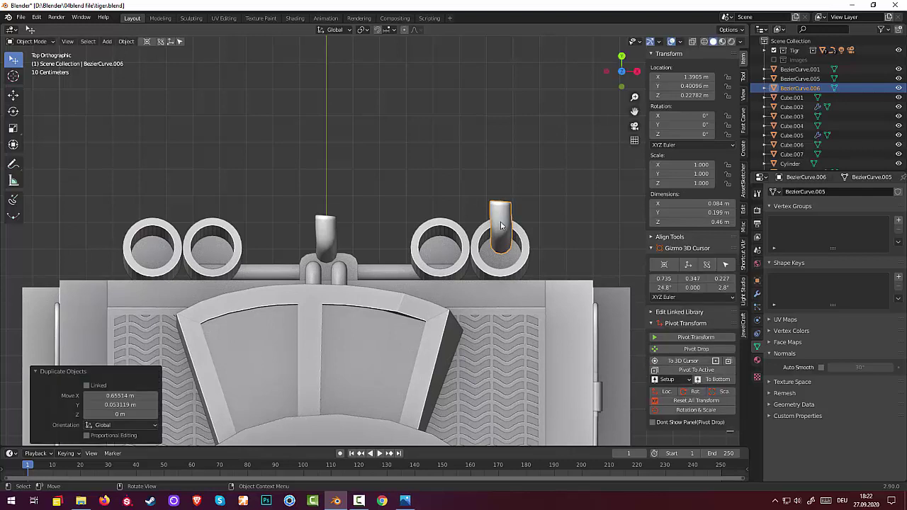
{"action": "key", "text": "shift+d"}
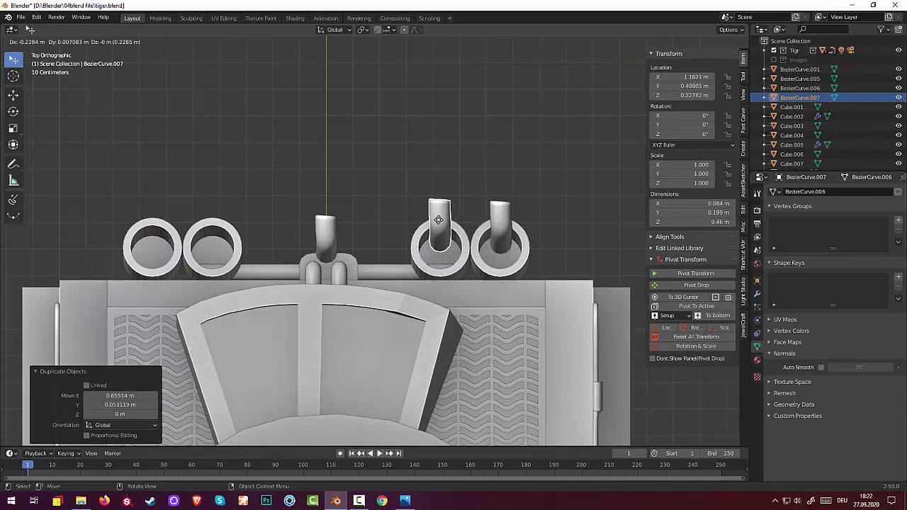
{"action": "left_click", "coordinate": [438, 220]}
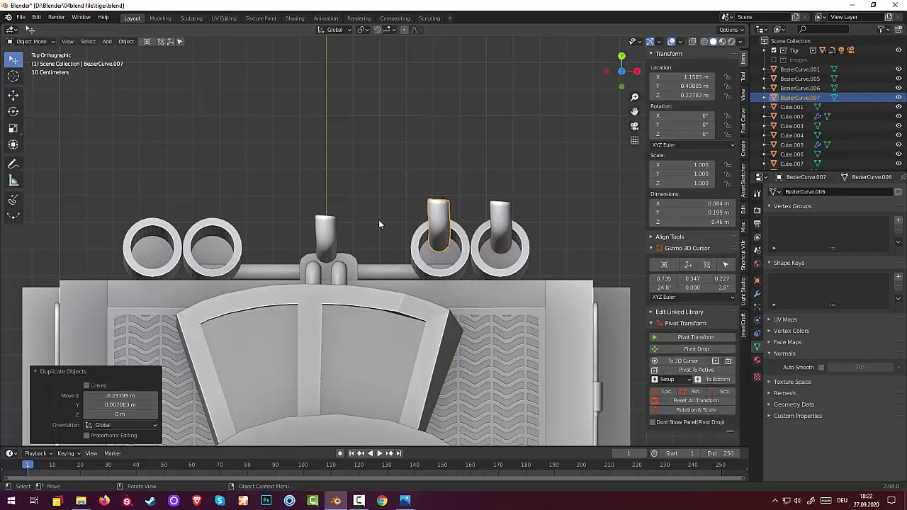
- Move the original pipe onto the inner left cylinder and duplicate it onto the outer left one
{"action": "left_click", "coordinate": [323, 233]}
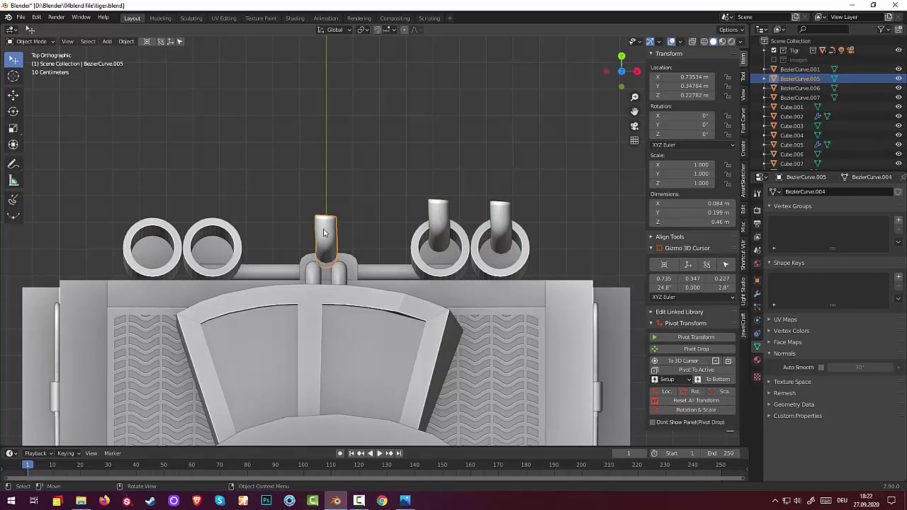
{"action": "key", "text": "g"}
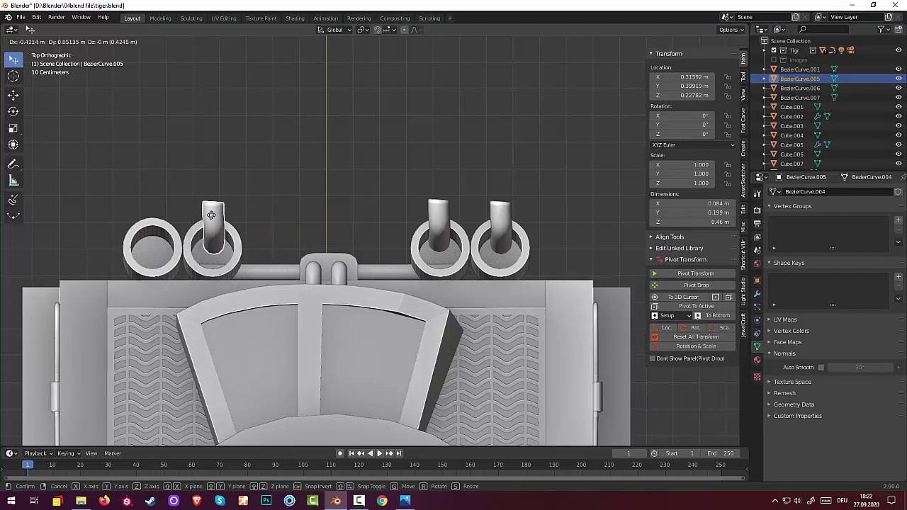
{"action": "left_click", "coordinate": [209, 213]}
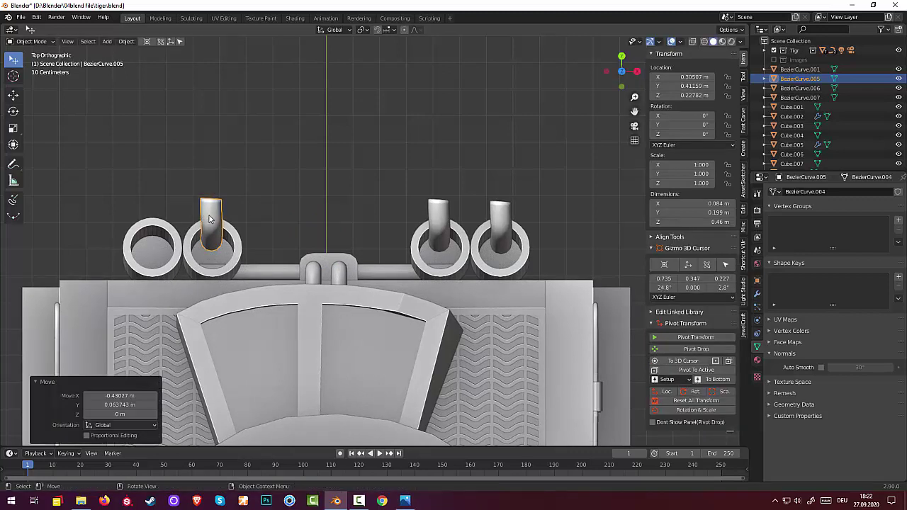
{"action": "key", "text": "shift+d"}
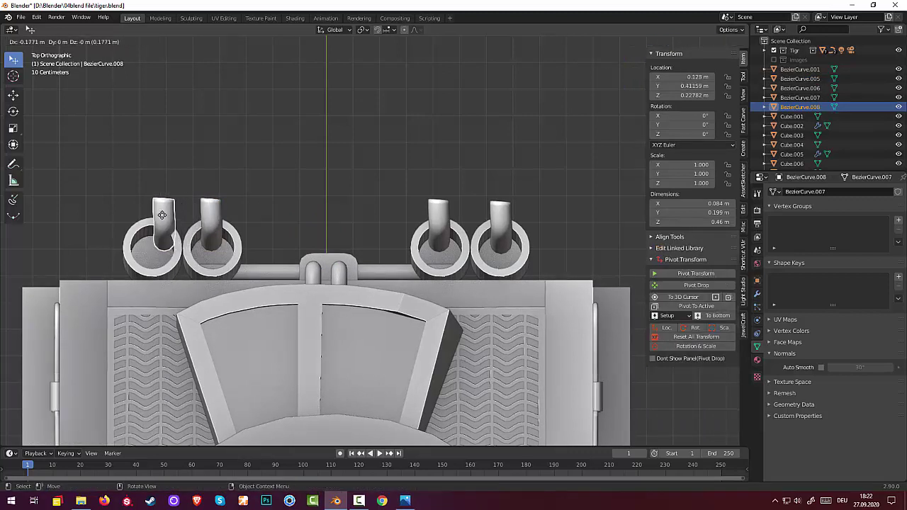
{"action": "left_click", "coordinate": [152, 216]}
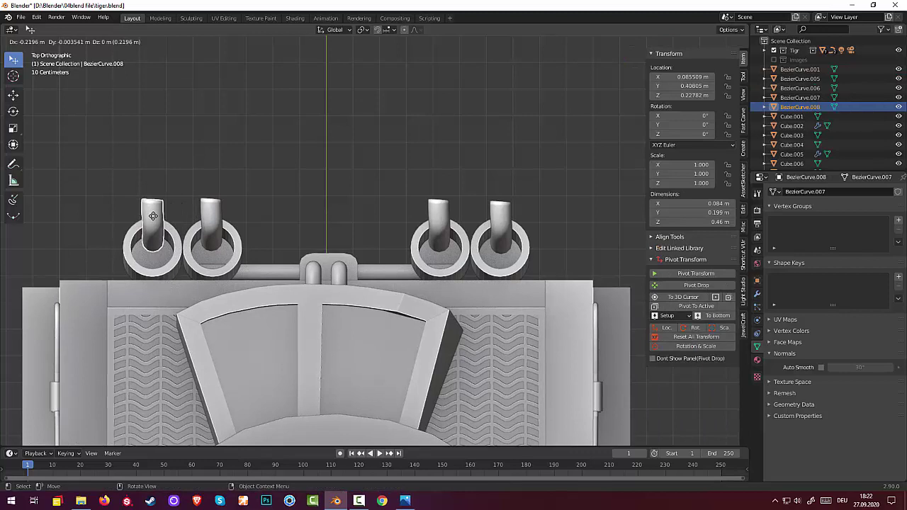
- Select all four curved pipes together
{"action": "left_click", "coordinate": [158, 221]}
{"action": "left_click", "coordinate": [213, 213]}
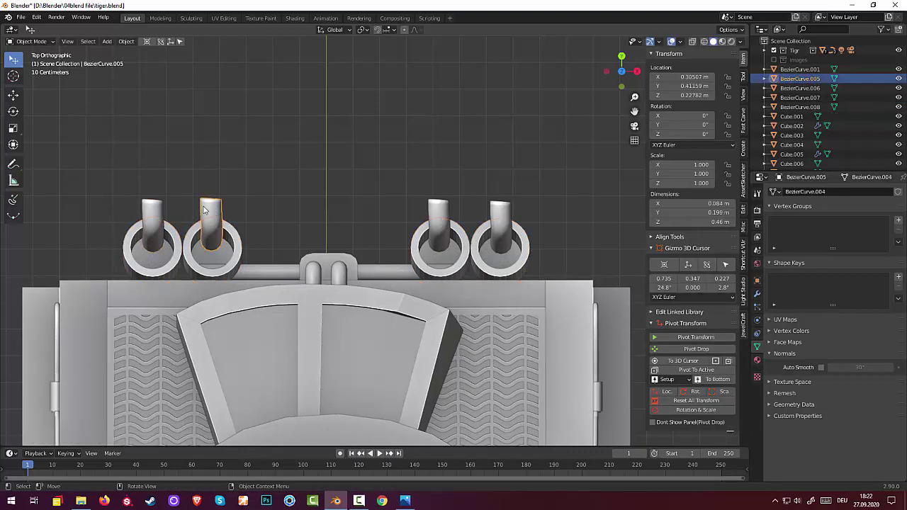
{"action": "left_click", "coordinate": [157, 217], "text": "shift"}
{"action": "left_click", "coordinate": [436, 216], "text": "shift"}
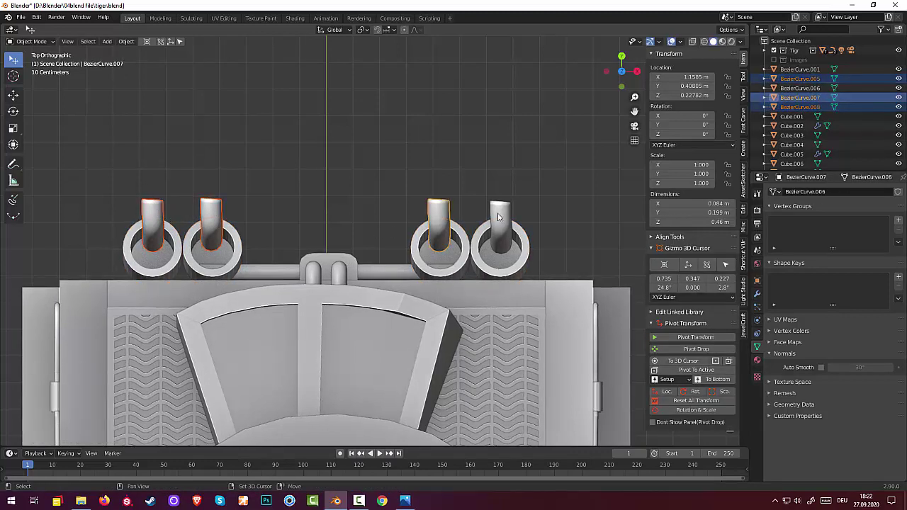
{"action": "left_click", "coordinate": [499, 216], "text": "shift"}
- Slide the four pipes 0.053472 m along Y onto the ring centers and join them into BezierCurve.006
{"action": "mouse_move", "coordinate": [544, 189]}
{"action": "middle_mouse_down"}
{"action": "mouse_move", "coordinate": [391, 120]}
{"action": "mouse_move", "coordinate": [228, 155]}
{"action": "mouse_move", "coordinate": [265, 168]}
{"action": "middle_mouse_up"}
{"action": "scroll", "coordinate": [391, 120], "scroll_direction": "down", "scroll_amount": 5}
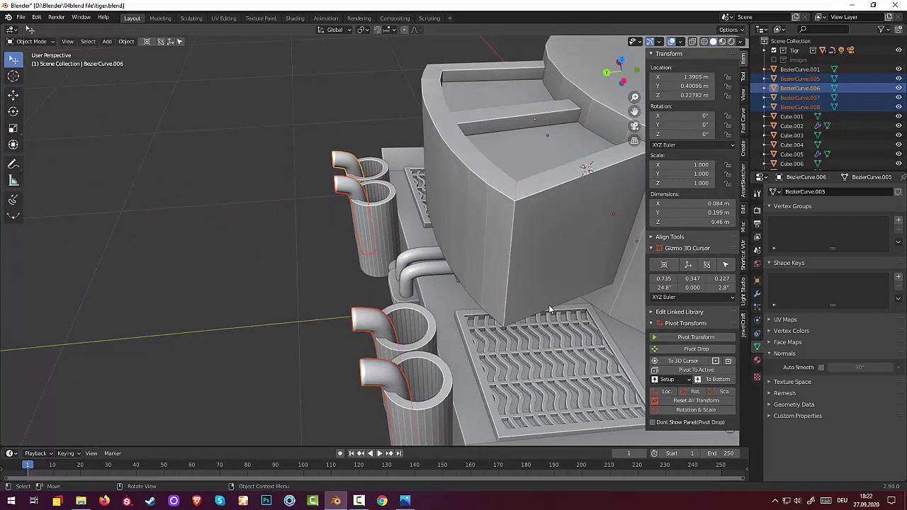
{"action": "key", "text": "g"}
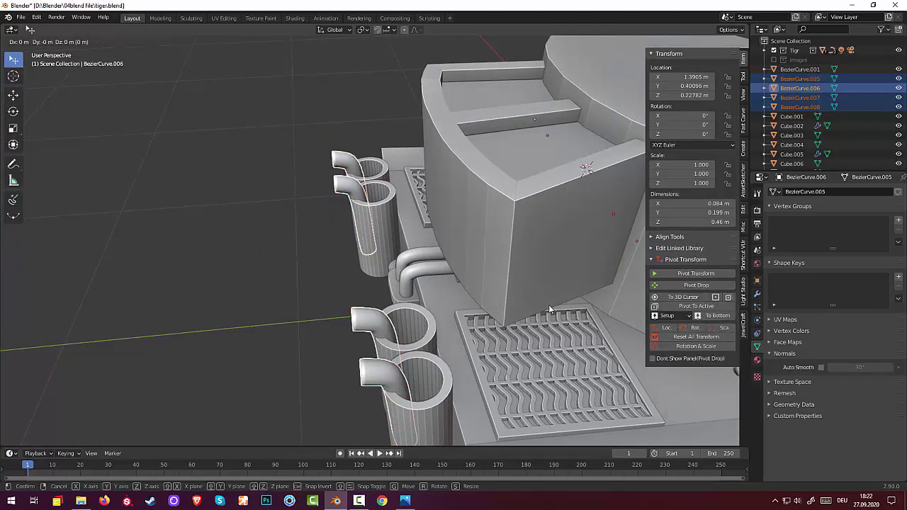
{"action": "key", "text": "y"}
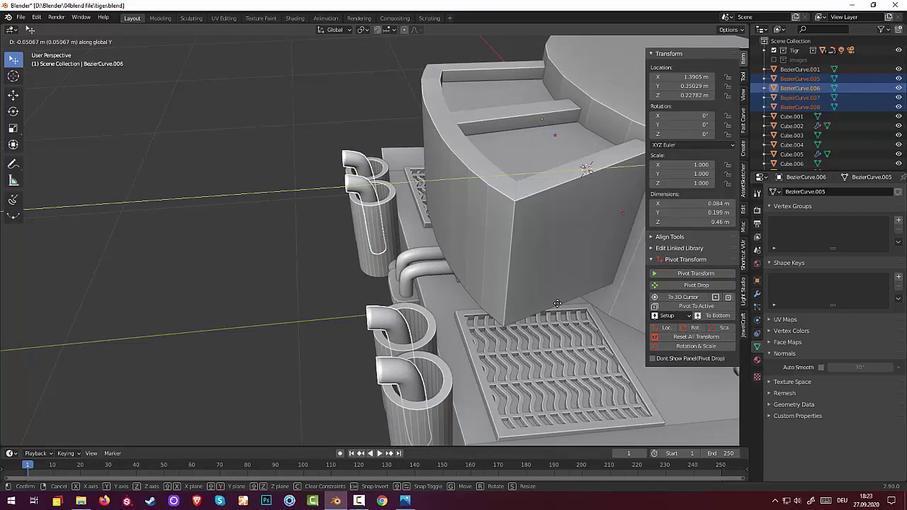
{"action": "left_click", "coordinate": [558, 303]}
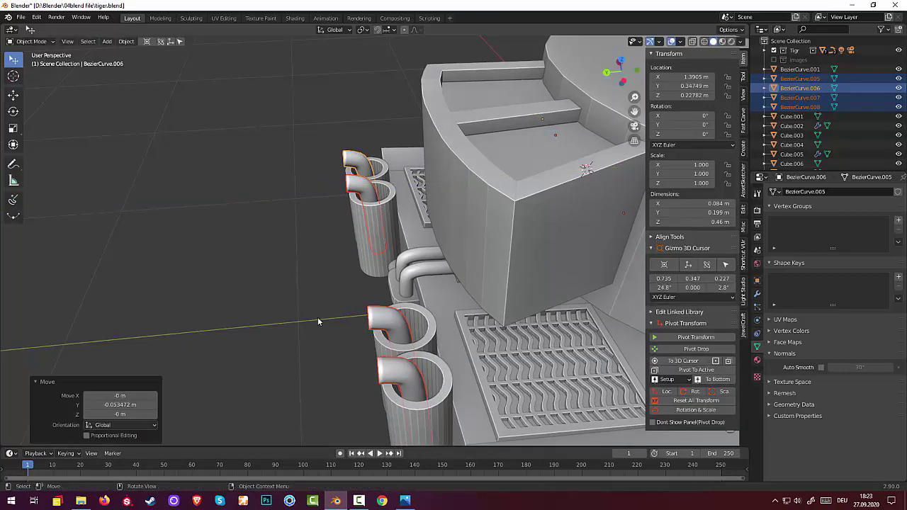
{"action": "middle_click_drag", "start_coordinate": [317, 316], "coordinate": [418, 290]}
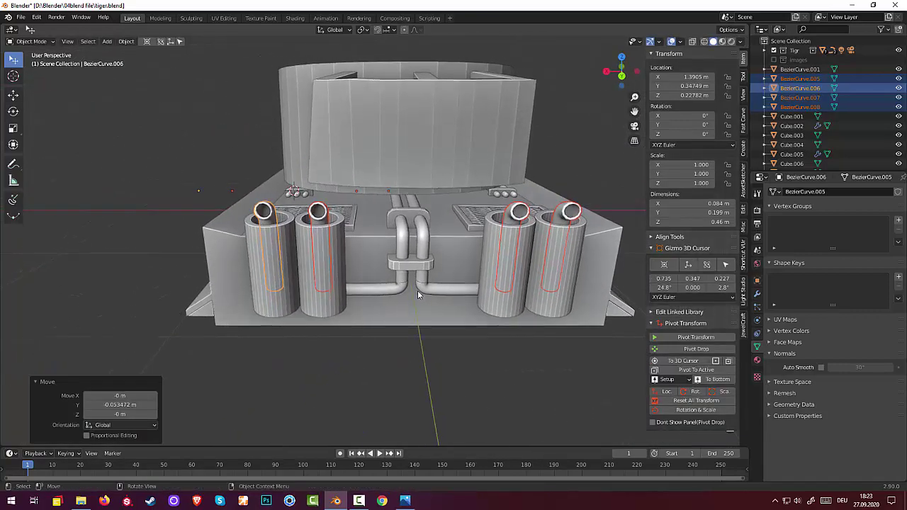
{"action": "key", "text": "shift"}
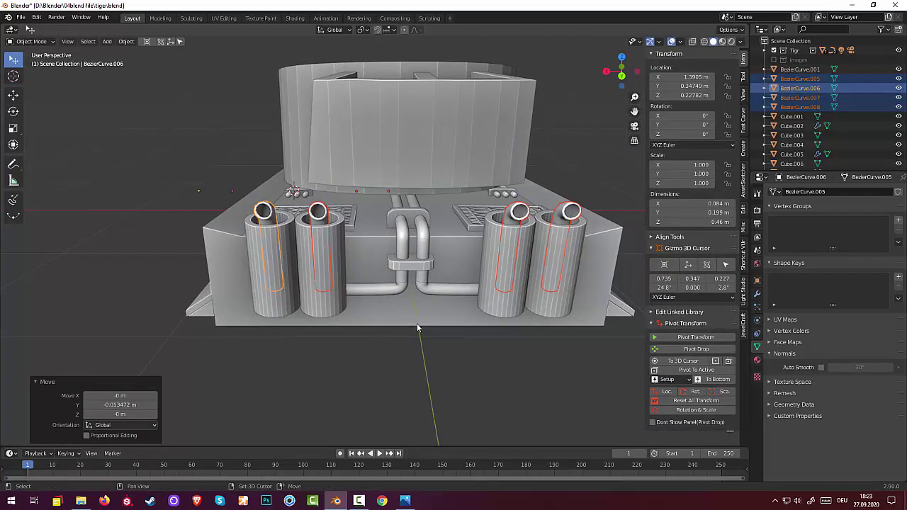
{"action": "key", "text": "ctrl+j"}
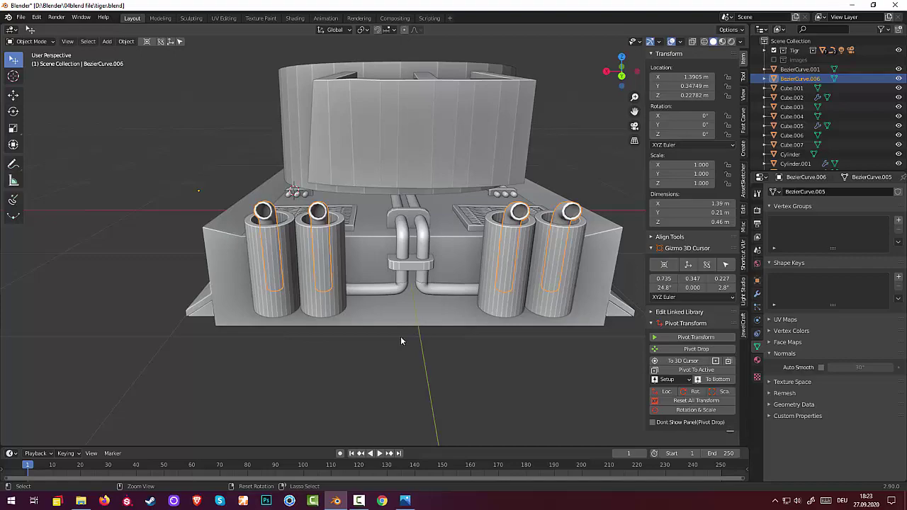
{"action": "left_click", "coordinate": [400, 341]}
{"action": "mouse_move", "coordinate": [397, 343]}
{"action": "middle_mouse_down"}
{"action": "mouse_move", "coordinate": [442, 349]}
{"action": "mouse_move", "coordinate": [468, 323]}
{"action": "mouse_move", "coordinate": [524, 346]}
{"action": "mouse_move", "coordinate": [484, 378]}
{"action": "mouse_move", "coordinate": [418, 350]}
{"action": "mouse_move", "coordinate": [314, 331]}
{"action": "mouse_move", "coordinate": [300, 337]}
{"action": "mouse_move", "coordinate": [314, 345]}
{"action": "mouse_move", "coordinate": [420, 324]}
{"action": "middle_mouse_up"}
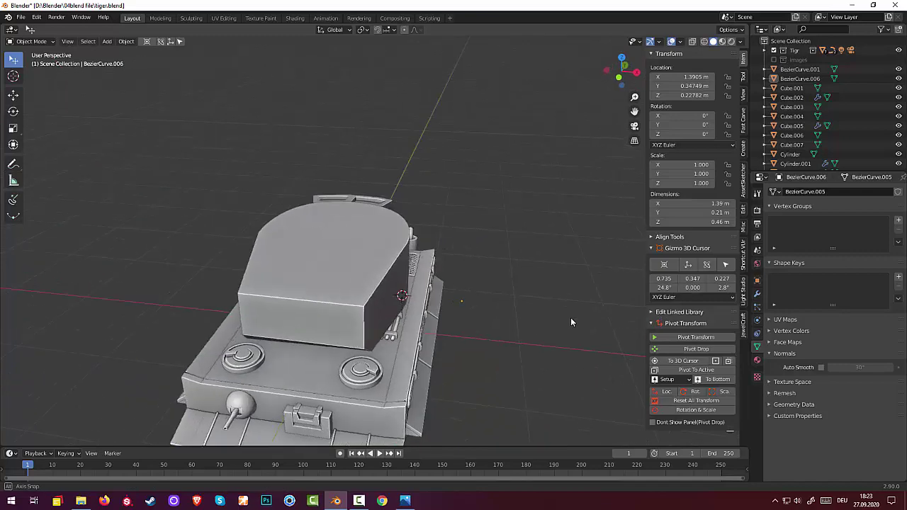
{"action": "scroll", "coordinate": [521, 312], "scroll_direction": "down", "scroll_amount": 3}
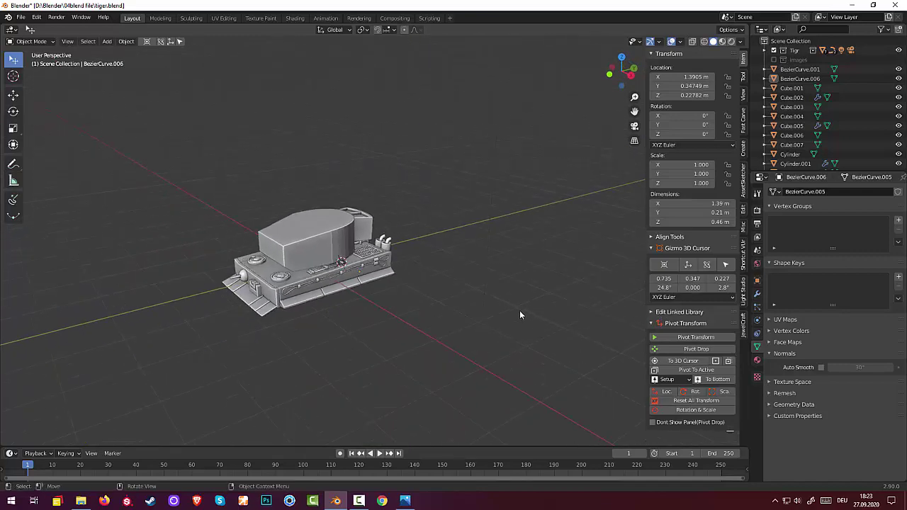